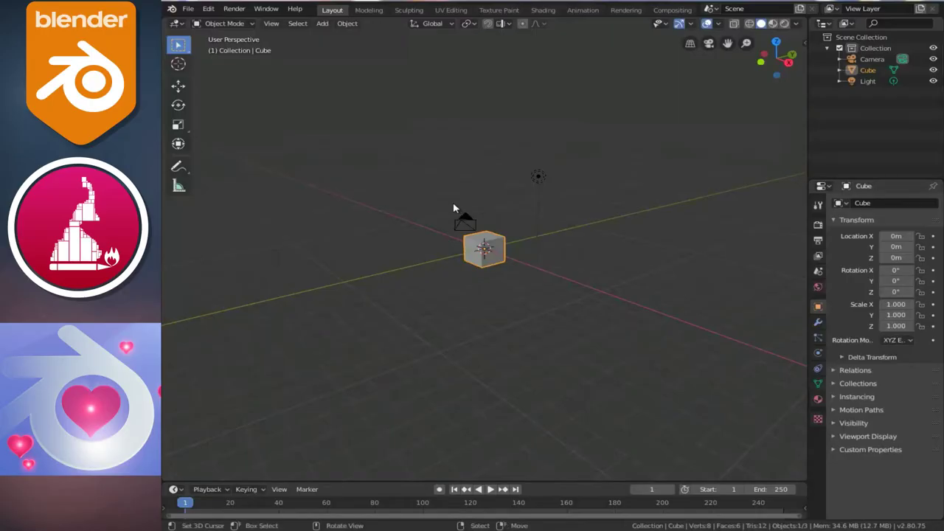
Orbit the view around the default cube to inspect the scene.
{"action": "mouse_move", "coordinate": [457, 210]}
{"action": "middle_mouse_down"}
{"action": "mouse_move", "coordinate": [558, 246]}
{"action": "mouse_move", "coordinate": [465, 236]}
{"action": "mouse_move", "coordinate": [561, 204]}
{"action": "mouse_move", "coordinate": [508, 200]}
{"action": "mouse_move", "coordinate": [586, 192]}
{"action": "middle_mouse_up"}
{"action": "middle_click_drag", "start_coordinate": [426, 194], "coordinate": [611, 204]}
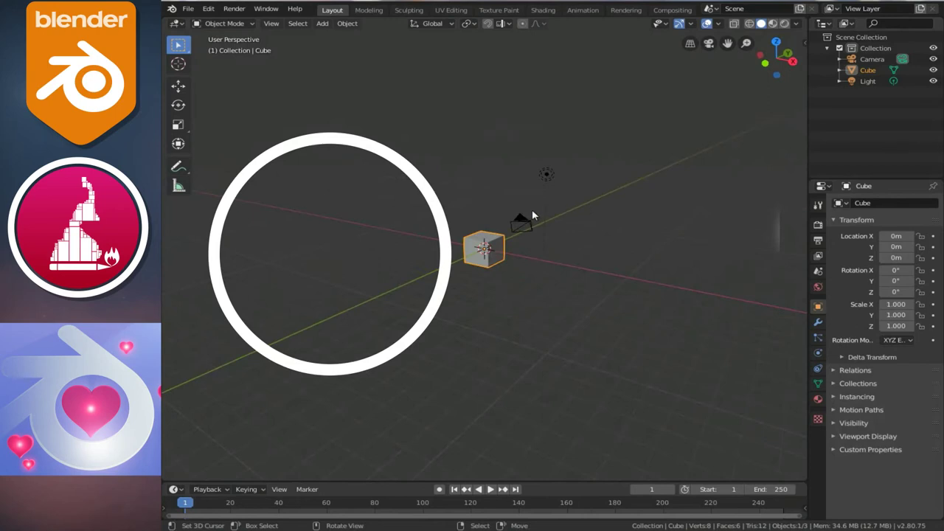
{"action": "mouse_move", "coordinate": [531, 209]}
{"action": "middle_mouse_down"}
{"action": "mouse_move", "coordinate": [548, 213]}
{"action": "mouse_move", "coordinate": [464, 189]}
{"action": "mouse_move", "coordinate": [412, 231]}
{"action": "mouse_move", "coordinate": [384, 221]}
{"action": "middle_mouse_up"}
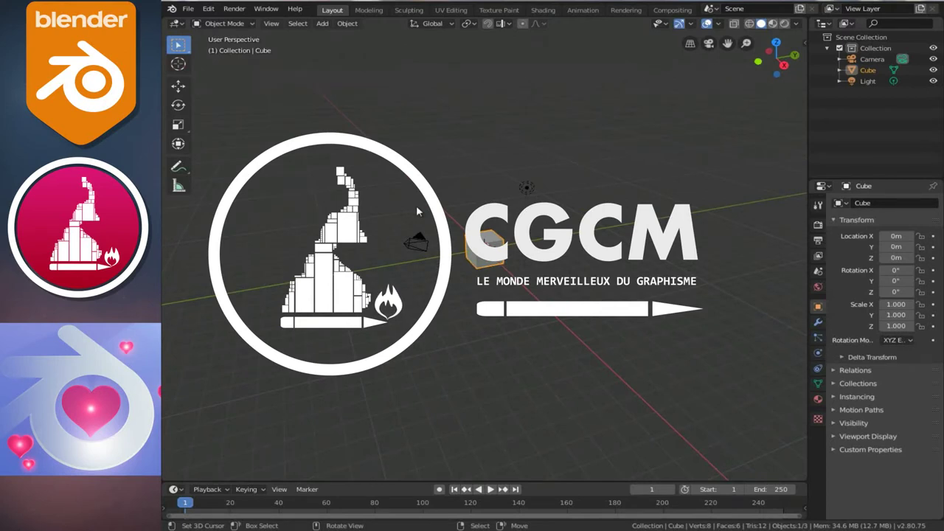
{"action": "middle_click_drag", "start_coordinate": [484, 236], "coordinate": [489, 236]}
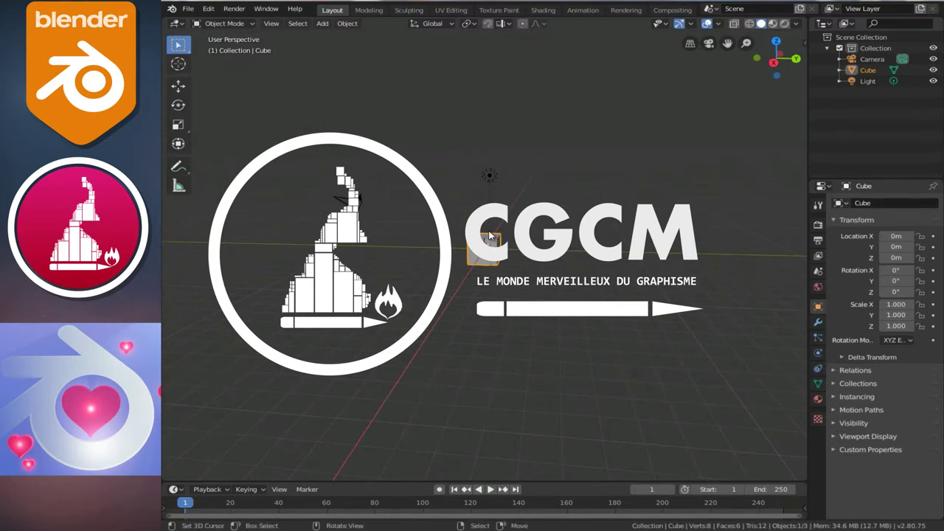
{"action": "mouse_move", "coordinate": [489, 235]}
{"action": "middle_mouse_down"}
{"action": "mouse_move", "coordinate": [530, 246]}
{"action": "mouse_move", "coordinate": [580, 239]}
{"action": "middle_mouse_up"}
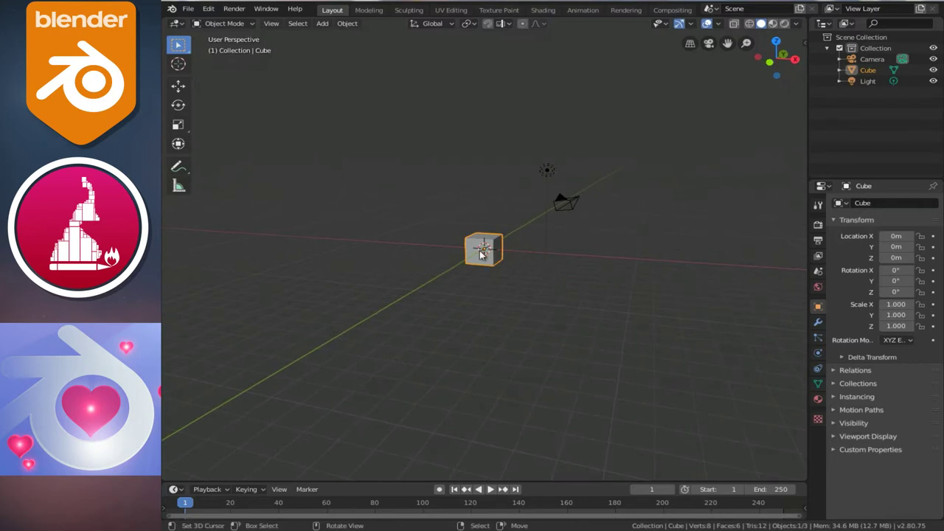
Box-select and delete the cube, camera and light, then switch to top view.
{"action": "key", "text": "b"}
{"action": "left_click_drag", "start_coordinate": [362, 104], "coordinate": [672, 319]}
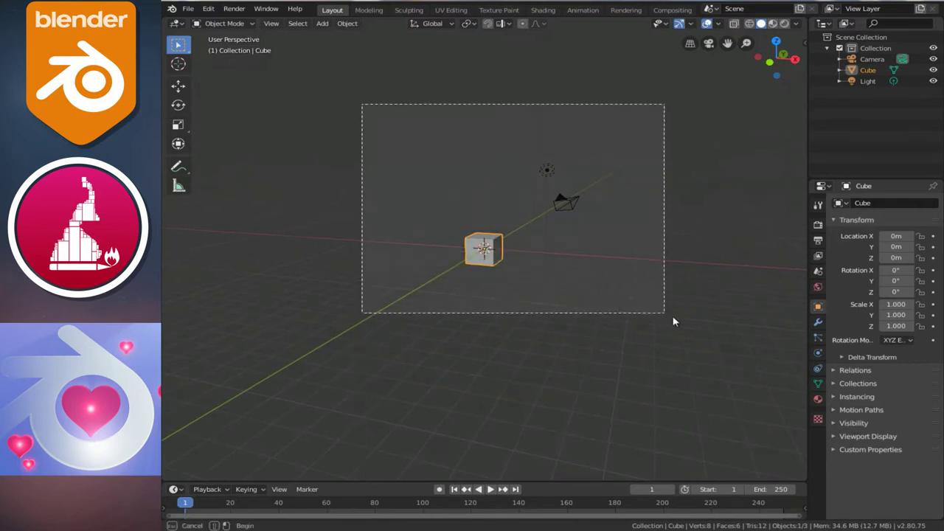
{"action": "middle_click_drag", "start_coordinate": [677, 321], "coordinate": [478, 263]}
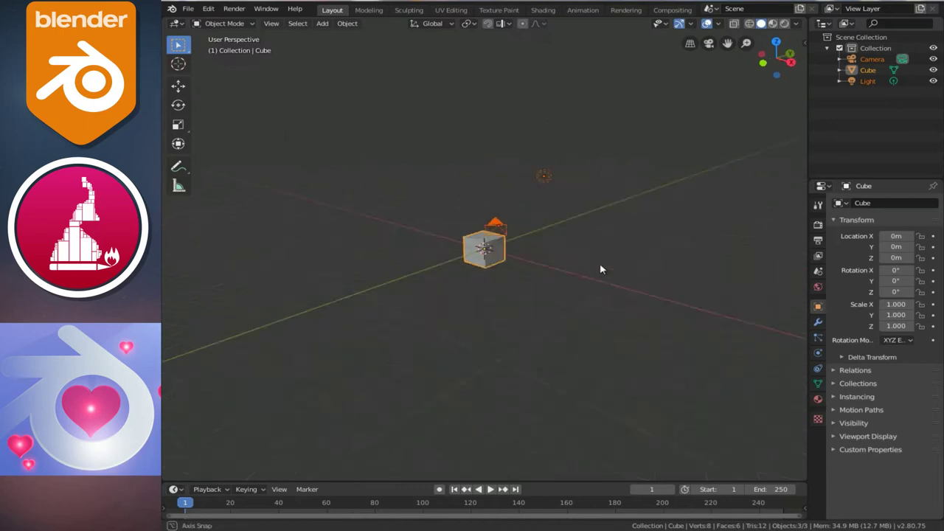
{"action": "key", "text": "x"}
{"action": "left_click", "coordinate": [476, 260]}
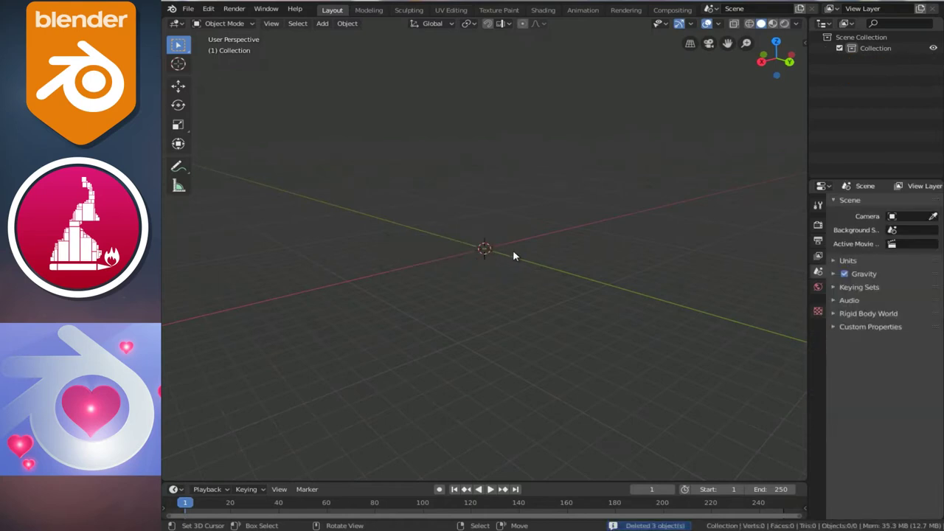
{"action": "key", "text": "KP_7"}
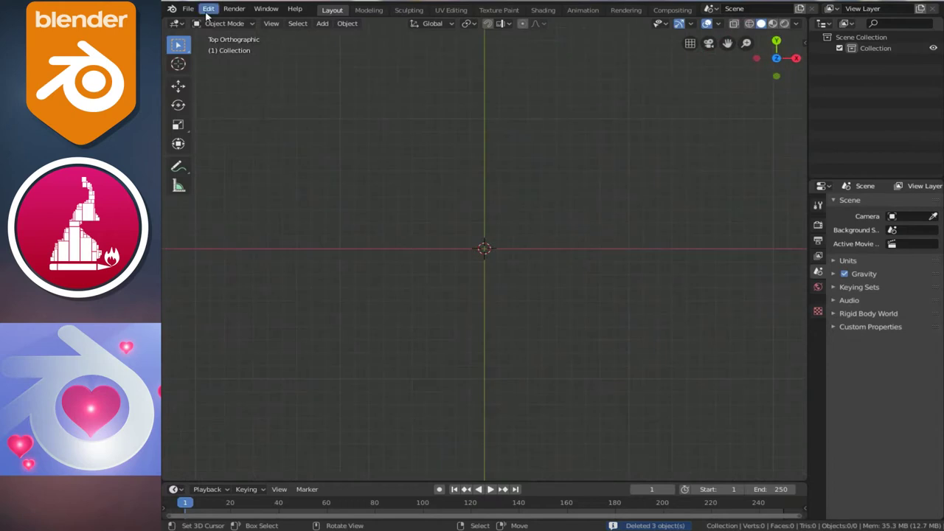
Import blender-svg.svg from the assets folder as an SVG curve.
{"action": "left_click", "coordinate": [193, 10]}
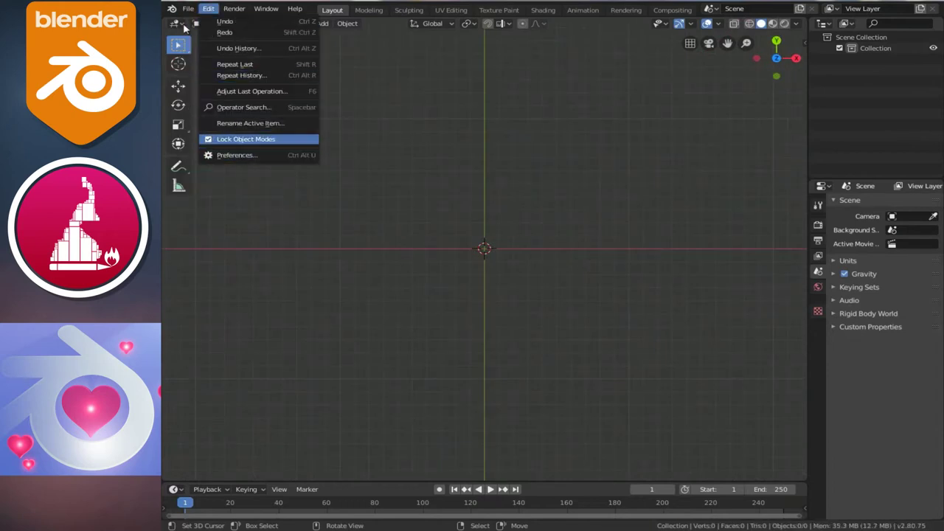
{"action": "mouse_move", "coordinate": [214, 157]}
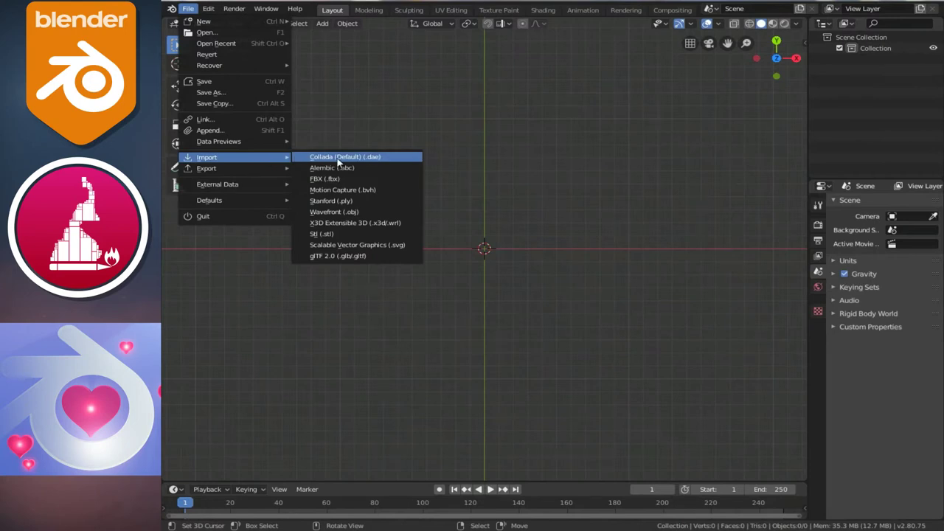
{"action": "left_click", "coordinate": [342, 246]}
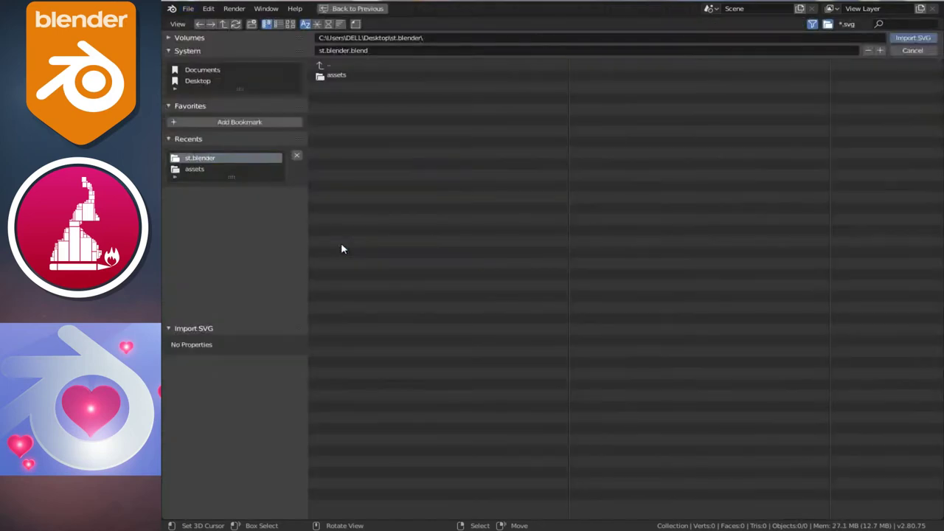
{"action": "left_click", "coordinate": [338, 76]}
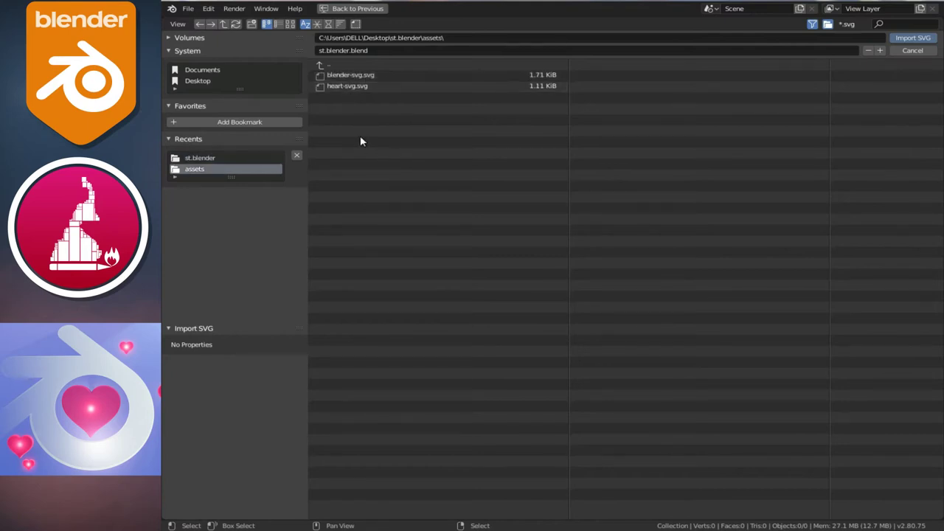
{"action": "double_click", "coordinate": [348, 75]}
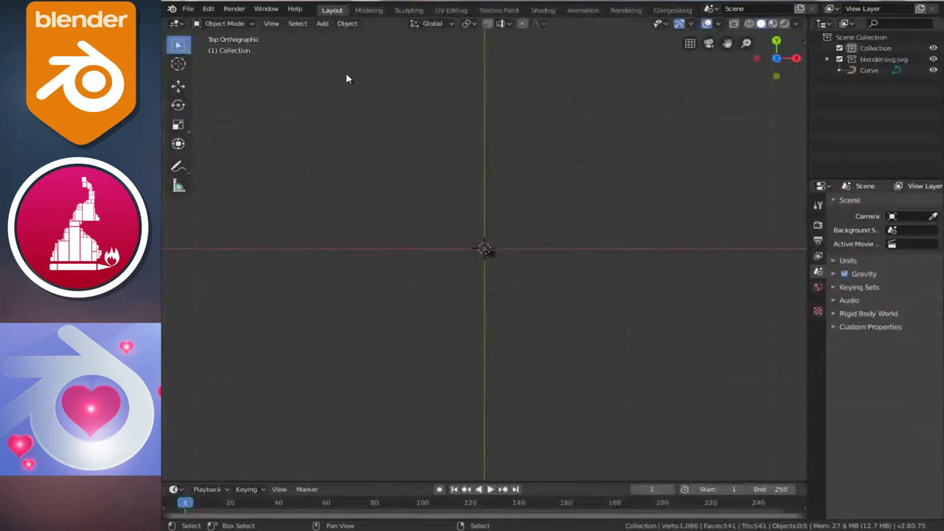
{"action": "scroll", "coordinate": [547, 301], "scroll_direction": "up", "scroll_amount": 2}
{"action": "scroll", "coordinate": [555, 310], "scroll_direction": "up", "scroll_amount": 1}
{"action": "scroll", "coordinate": [559, 312], "scroll_direction": "down", "scroll_amount": 1, "text": "ctrl"}
{"action": "scroll", "coordinate": [505, 279], "scroll_direction": "down", "scroll_amount": 2, "text": "ctrl"}
{"action": "scroll", "coordinate": [502, 258], "scroll_direction": "down", "scroll_amount": 2, "text": "shift"}
{"action": "scroll", "coordinate": [502, 257], "scroll_direction": "up", "scroll_amount": 1}
Select the logo curve and apply Set Origin > Geometry to Origin.
{"action": "left_click", "coordinate": [502, 257]}
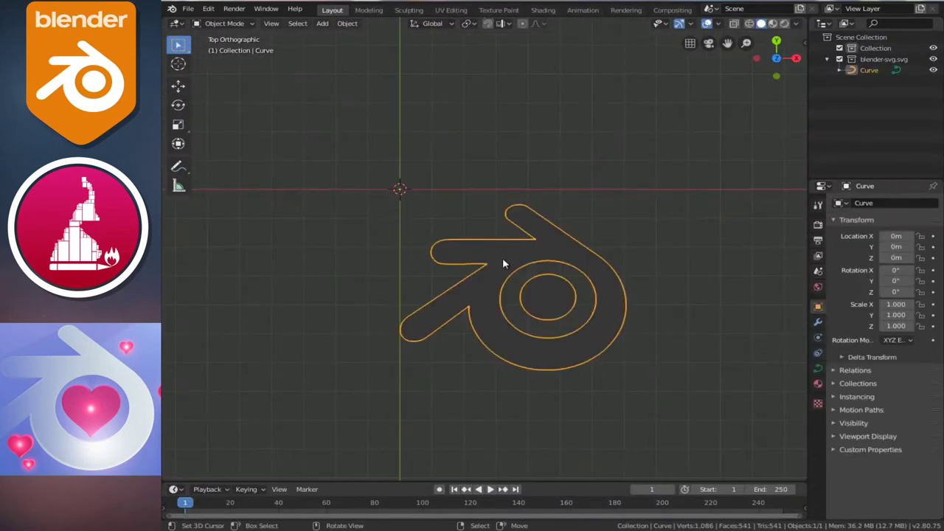
{"action": "left_click", "coordinate": [348, 28]}
{"action": "mouse_move", "coordinate": [366, 47]}
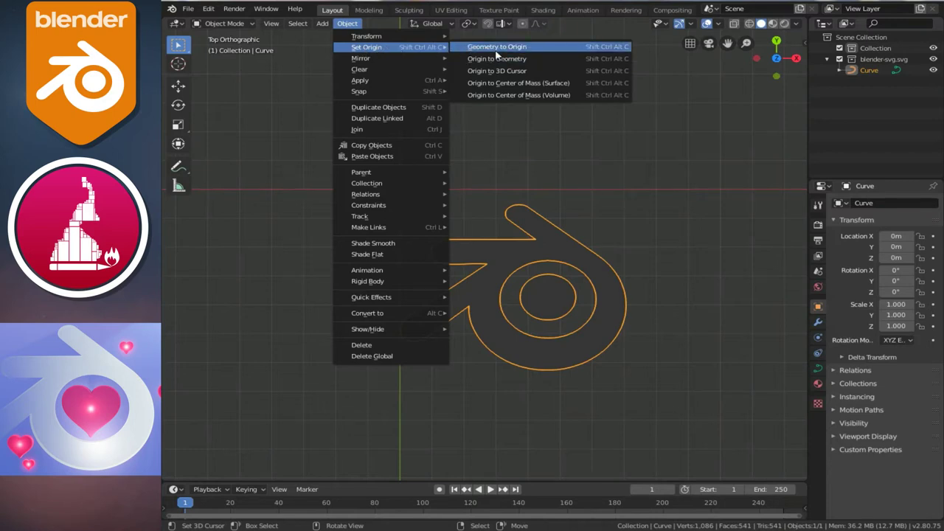
{"action": "left_click", "coordinate": [496, 47]}
{"action": "scroll", "coordinate": [413, 205], "scroll_direction": "down", "scroll_amount": 1}
{"action": "scroll", "coordinate": [412, 204], "scroll_direction": "up", "scroll_amount": 1, "text": "ctrl"}
{"action": "scroll", "coordinate": [436, 221], "scroll_direction": "up", "scroll_amount": 1}
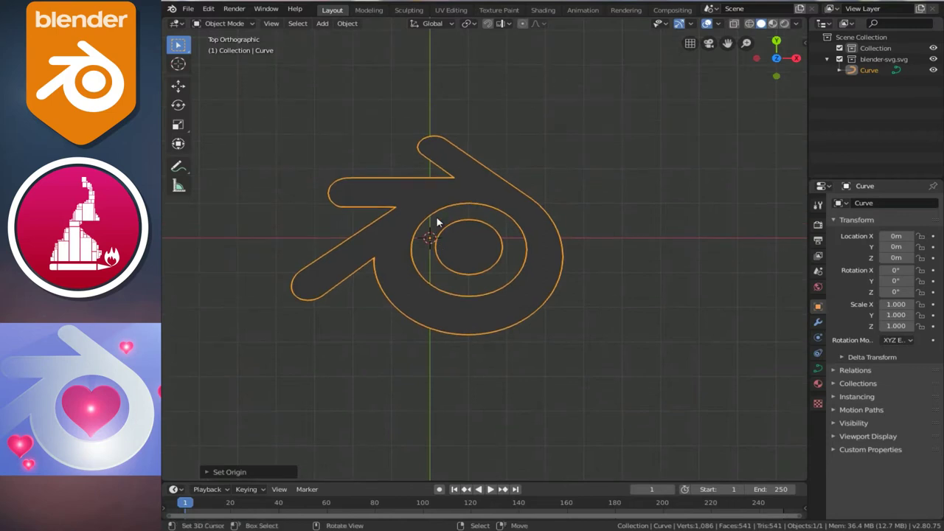
In Edit Mode, move all curve points so the logo's ring centres on the origin.
{"action": "key", "text": "Tab"}
{"action": "scroll", "coordinate": [450, 211], "scroll_direction": "up", "scroll_amount": 1, "text": "ctrl"}
{"action": "key", "text": "a"}
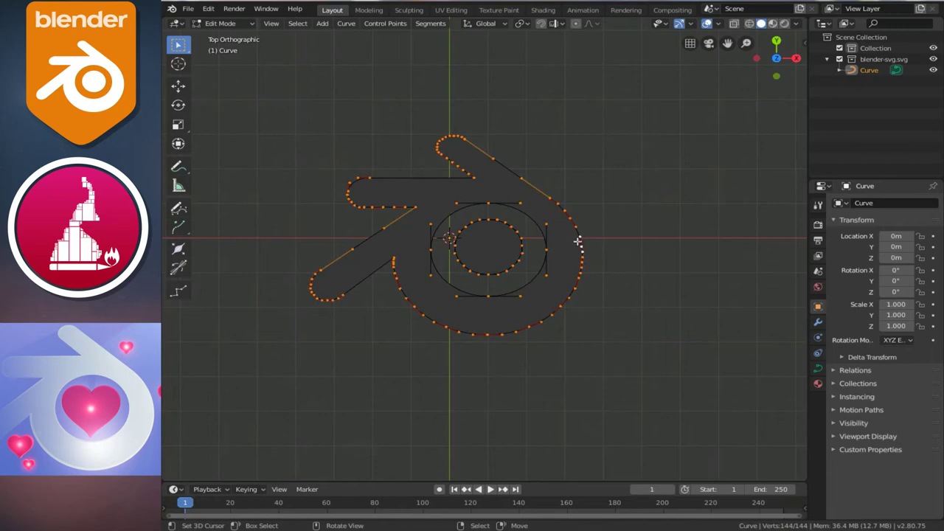
{"action": "key", "text": "g"}
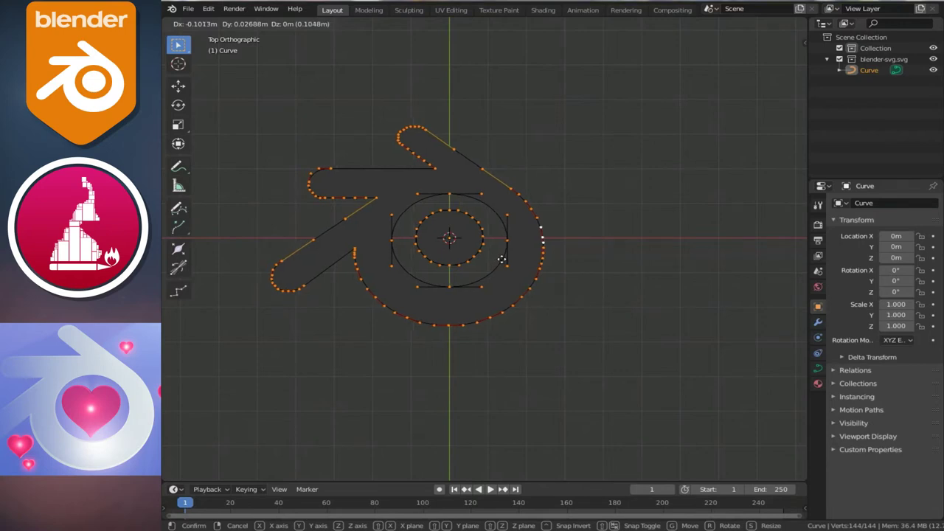
{"action": "left_click", "coordinate": [502, 259]}
Select the linked innermost circle, delete its vertices, and leave Edit Mode.
{"action": "scroll", "coordinate": [487, 271], "scroll_direction": "up", "scroll_amount": 2}
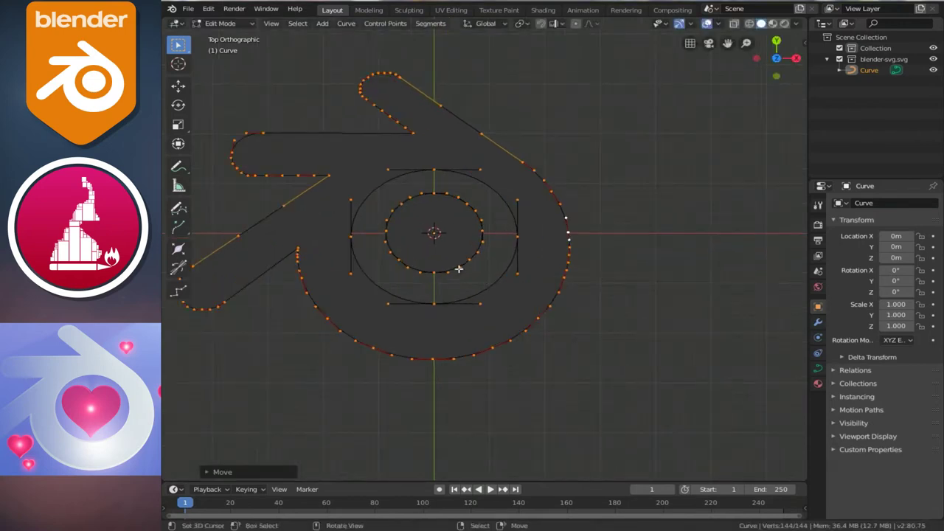
{"action": "left_click", "coordinate": [458, 269]}
{"action": "scroll", "coordinate": [437, 276], "scroll_direction": "down", "scroll_amount": 3, "text": "ctrl"}
{"action": "key", "text": "ctrl+l"}
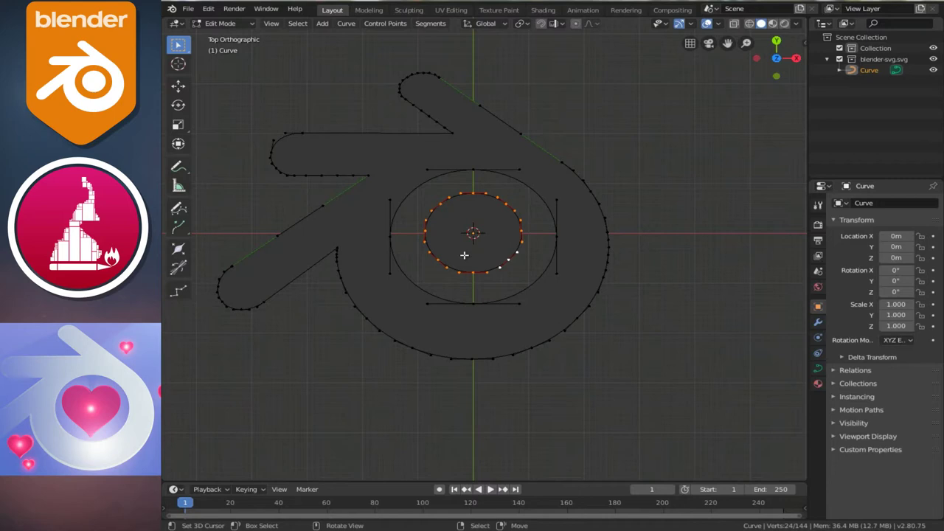
{"action": "key", "text": "x"}
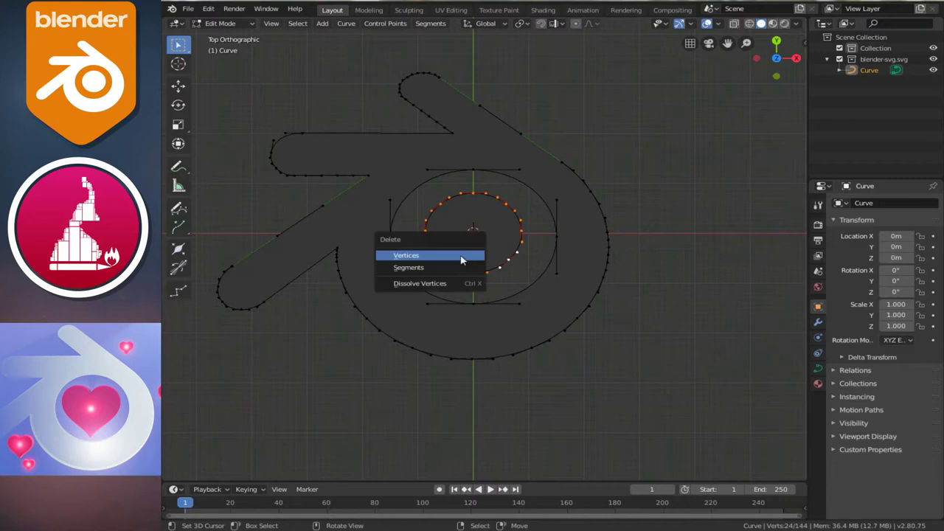
{"action": "left_click", "coordinate": [462, 257]}
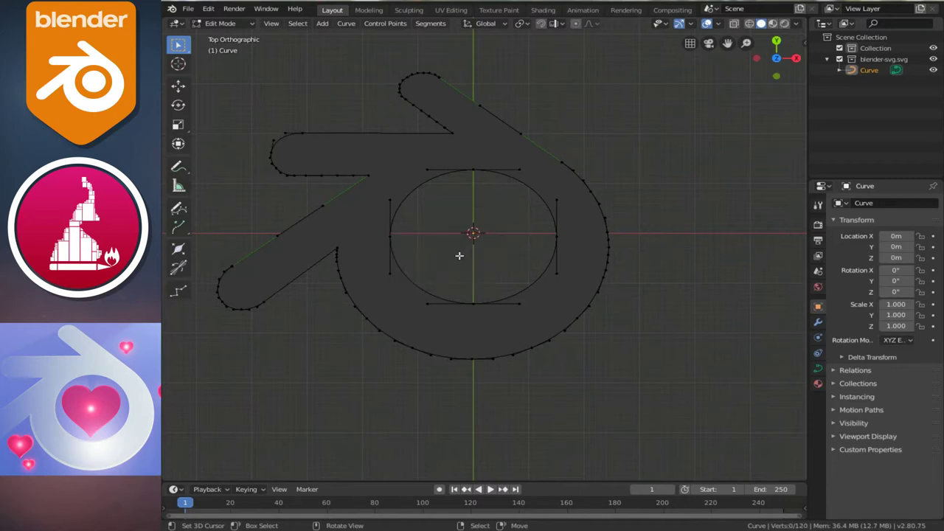
{"action": "scroll", "coordinate": [454, 243], "scroll_direction": "down", "scroll_amount": 1}
{"action": "key", "text": "Tab"}
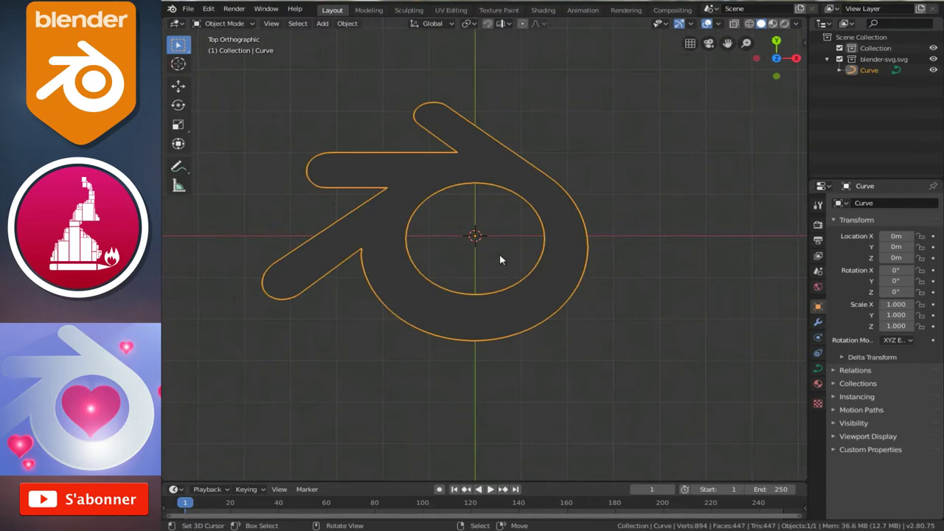
Scale the logo curve uniformly to 3.474 and return to top view.
{"action": "scroll", "coordinate": [512, 256], "scroll_direction": "down", "scroll_amount": 4}
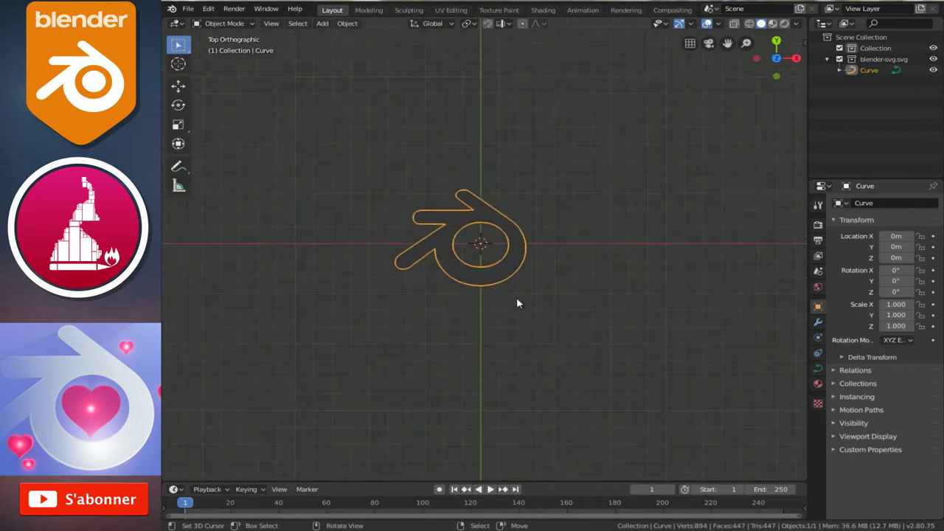
{"action": "key", "text": "s"}
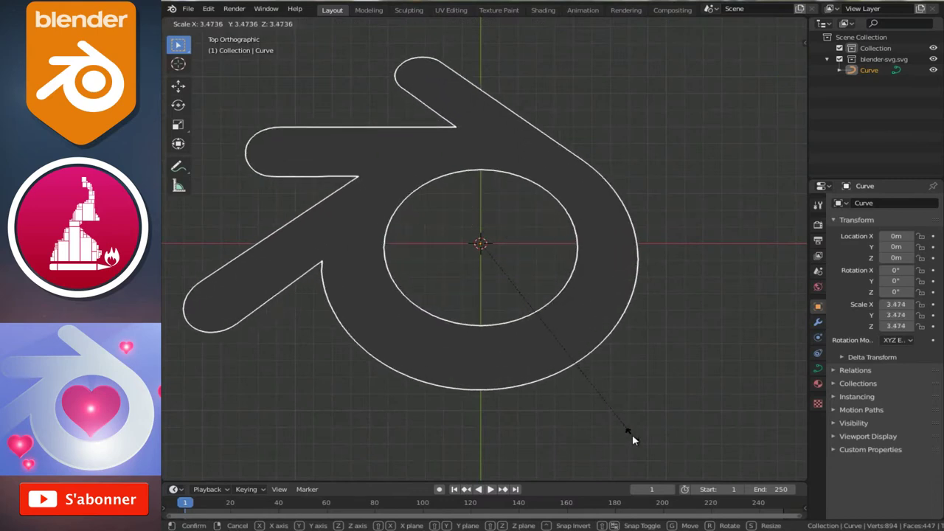
{"action": "left_click", "coordinate": [632, 437]}
{"action": "scroll", "coordinate": [503, 274], "scroll_direction": "down", "scroll_amount": 1}
{"action": "scroll", "coordinate": [502, 274], "scroll_direction": "down", "scroll_amount": 2}
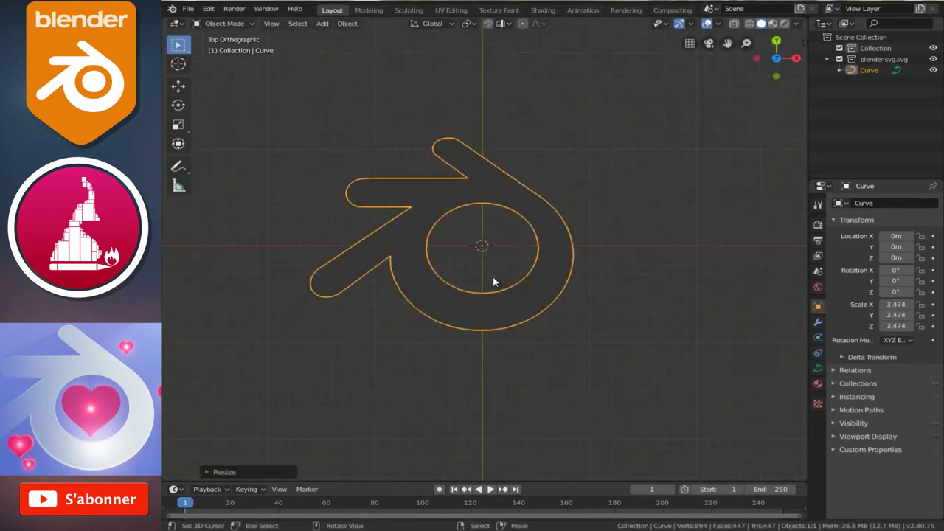
{"action": "middle_click_drag", "start_coordinate": [502, 274], "coordinate": [492, 291]}
{"action": "key", "text": "KP_7"}
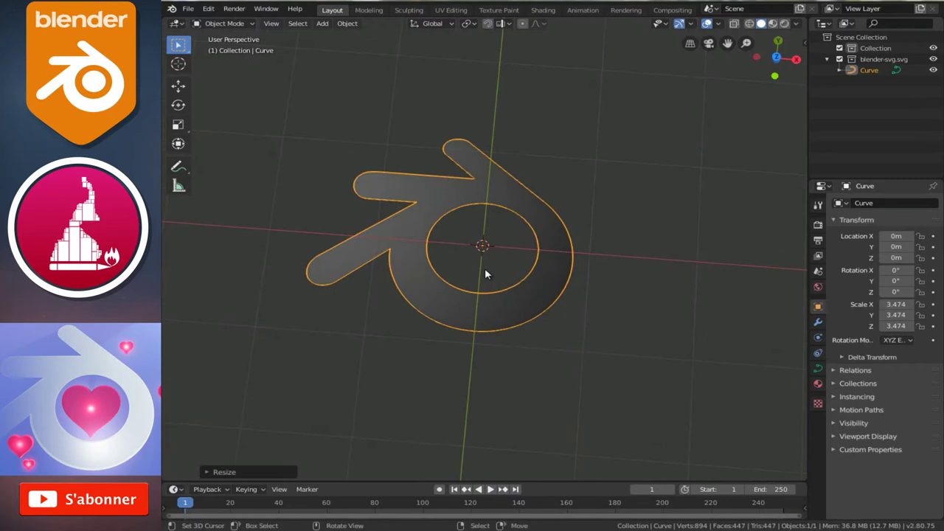
Import heart-svg.svg as an SVG curve.
{"action": "left_click", "coordinate": [190, 8]}
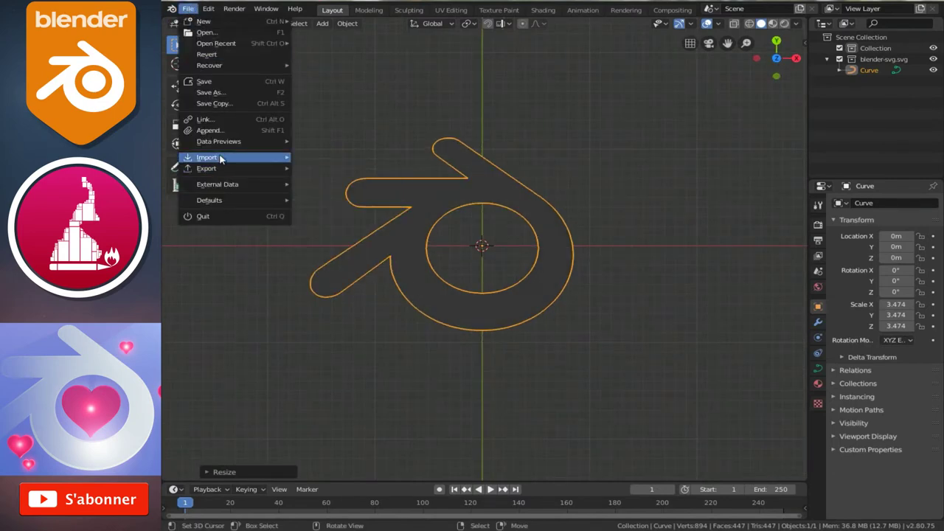
{"action": "mouse_move", "coordinate": [207, 157]}
{"action": "left_click", "coordinate": [361, 244]}
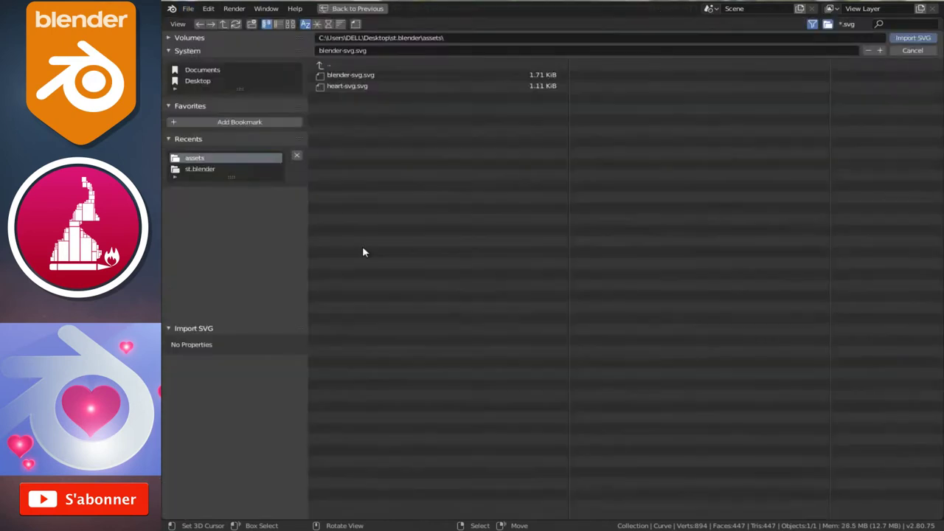
{"action": "double_click", "coordinate": [342, 87]}
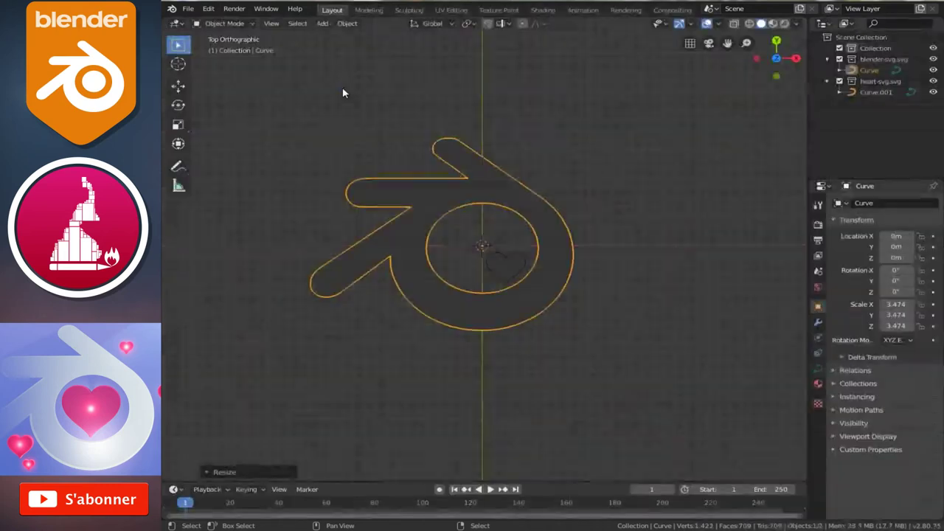
{"action": "scroll", "coordinate": [508, 281], "scroll_direction": "up", "scroll_amount": 3}
Move the heart's geometry to the origin and scale it up to 1.818.
{"action": "left_click", "coordinate": [509, 281]}
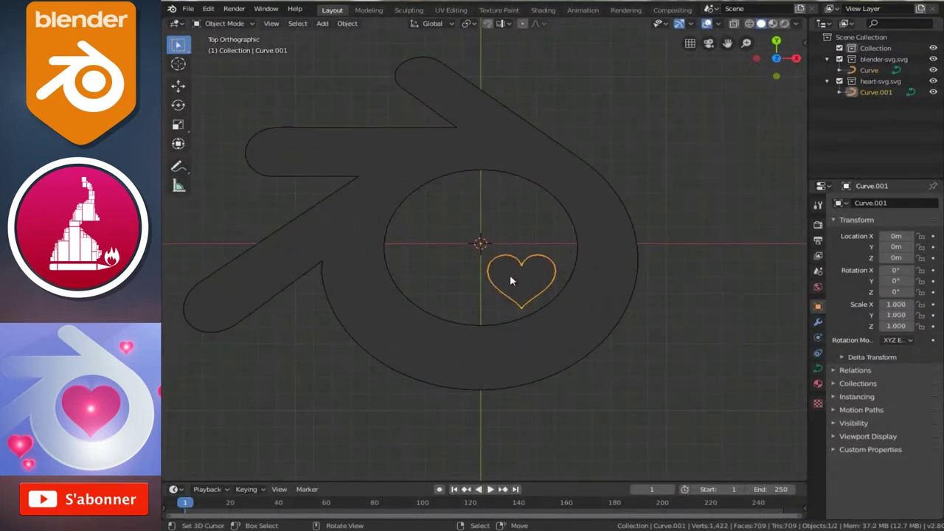
{"action": "left_click", "coordinate": [347, 23]}
{"action": "mouse_move", "coordinate": [366, 47]}
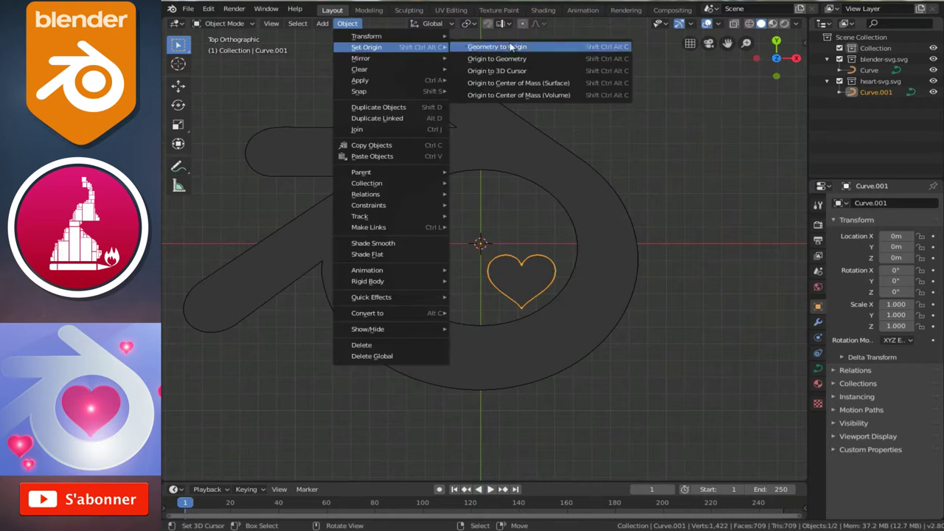
{"action": "left_click", "coordinate": [522, 47]}
{"action": "scroll", "coordinate": [494, 273], "scroll_direction": "down", "scroll_amount": 2}
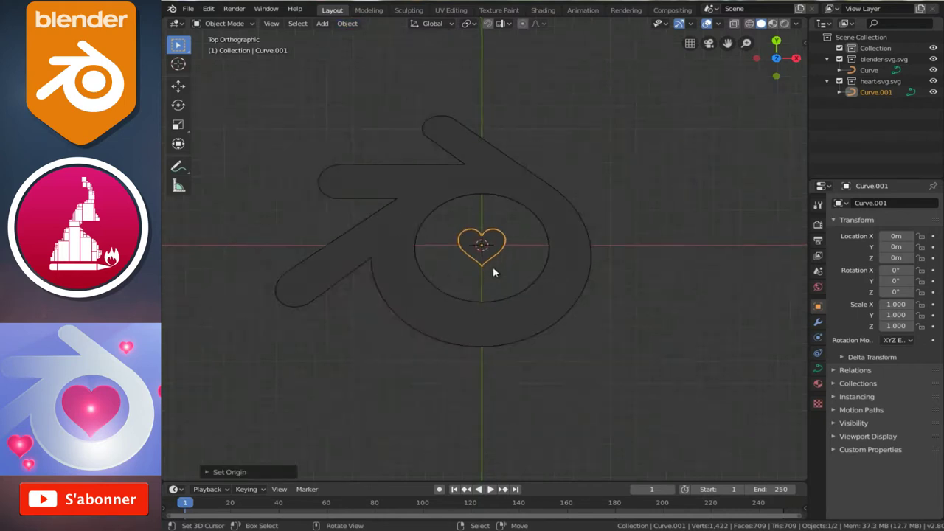
{"action": "key", "text": "s"}
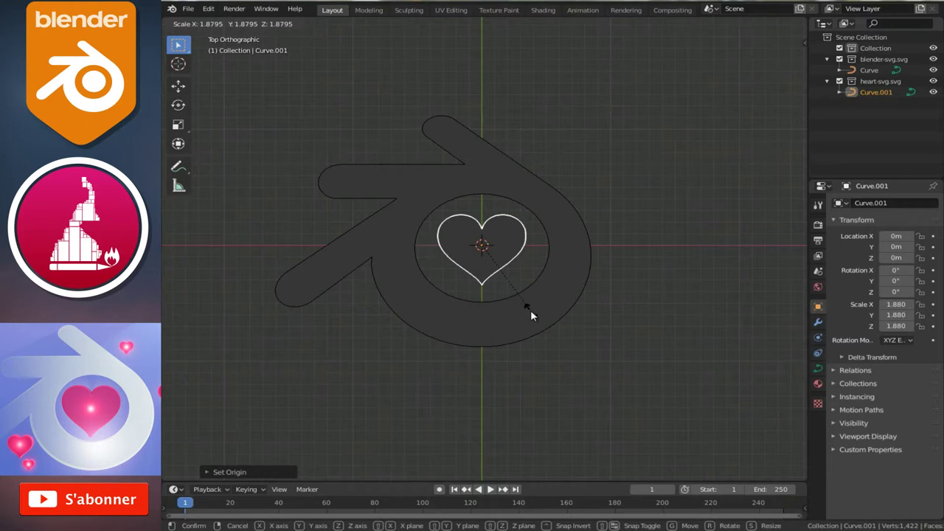
{"action": "left_click", "coordinate": [528, 308]}
{"action": "scroll", "coordinate": [513, 310], "scroll_direction": "down", "scroll_amount": 3}
{"action": "scroll", "coordinate": [499, 310], "scroll_direction": "up", "scroll_amount": 2}
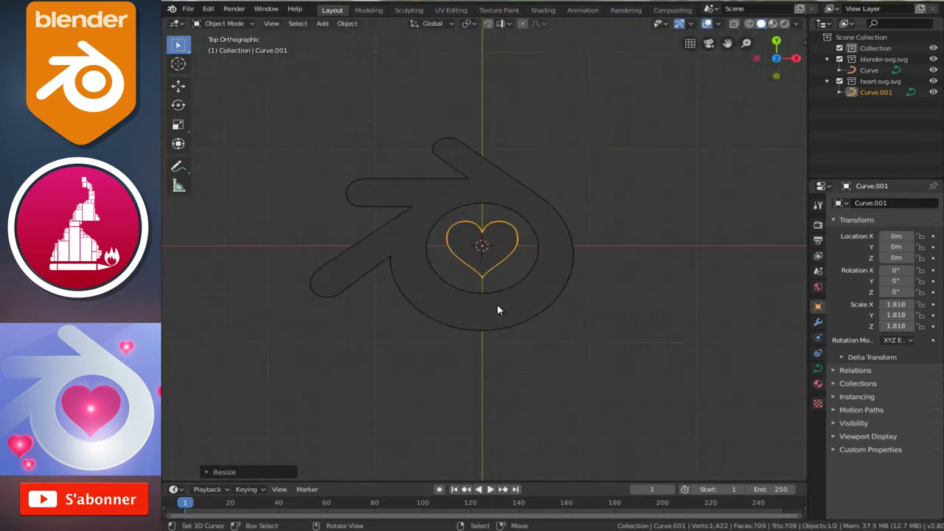
Select the logo outline together with the heart.
{"action": "left_click", "coordinate": [496, 308]}
{"action": "left_click", "coordinate": [476, 254], "text": "shift"}
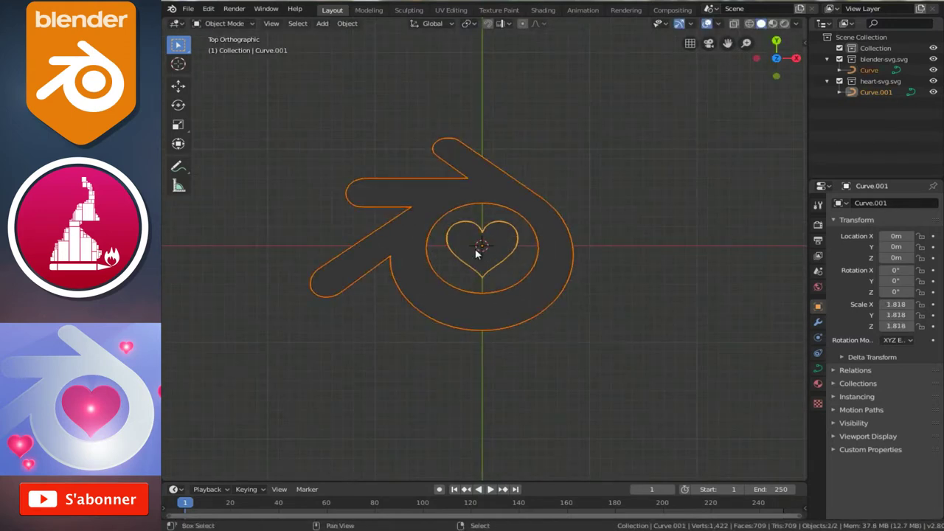
{"action": "scroll", "coordinate": [476, 273], "scroll_direction": "down", "scroll_amount": 2}
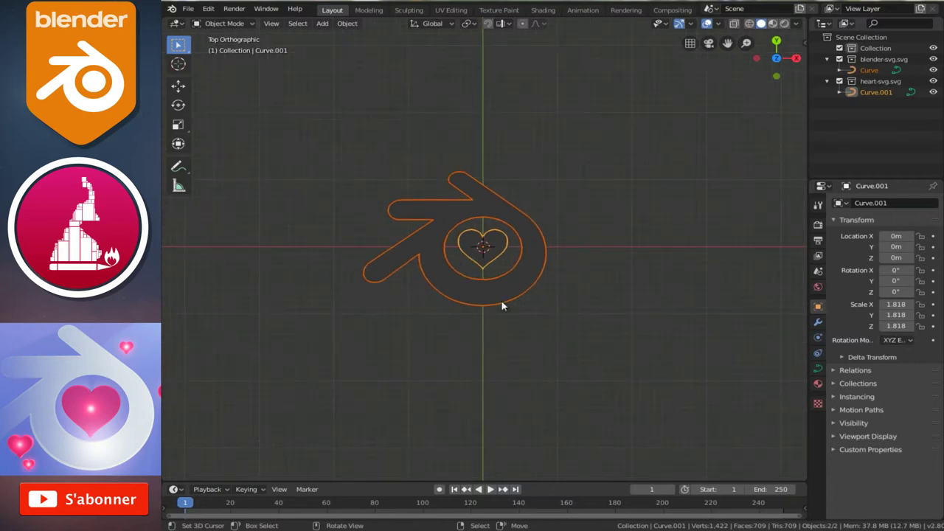
Scale the logo and heart up together and rotate them 90° around X.
{"action": "key", "text": "s"}
{"action": "left_click", "coordinate": [607, 434]}
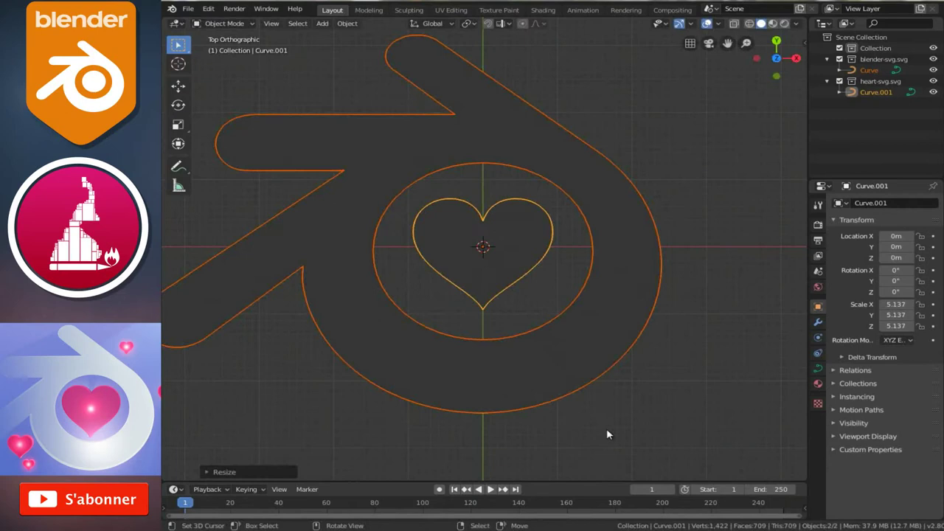
{"action": "key", "text": "KP_1"}
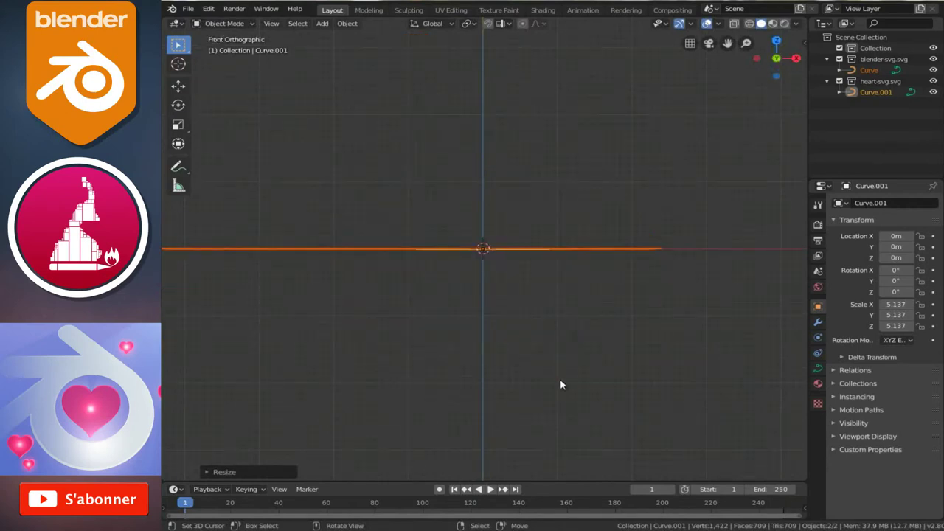
{"action": "key", "text": "r"}
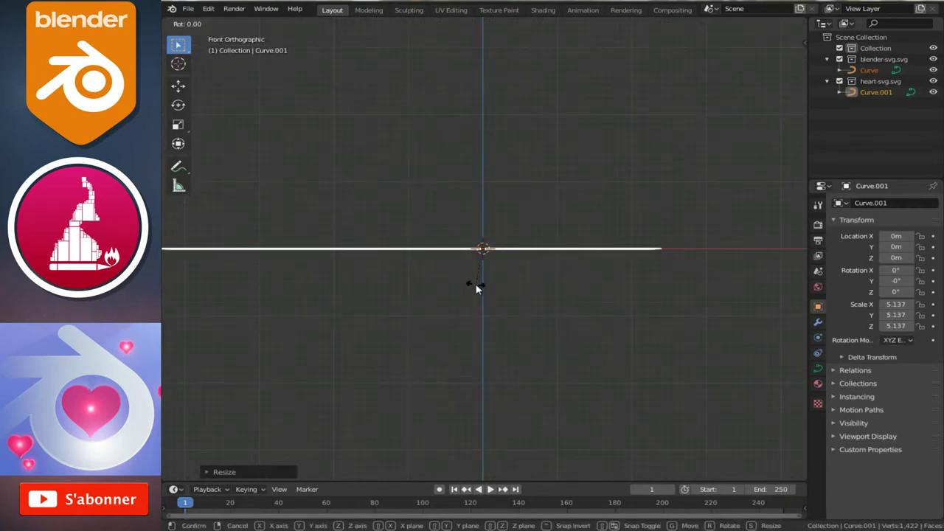
{"action": "type", "text": "x"}
{"action": "type", "text": "90"}
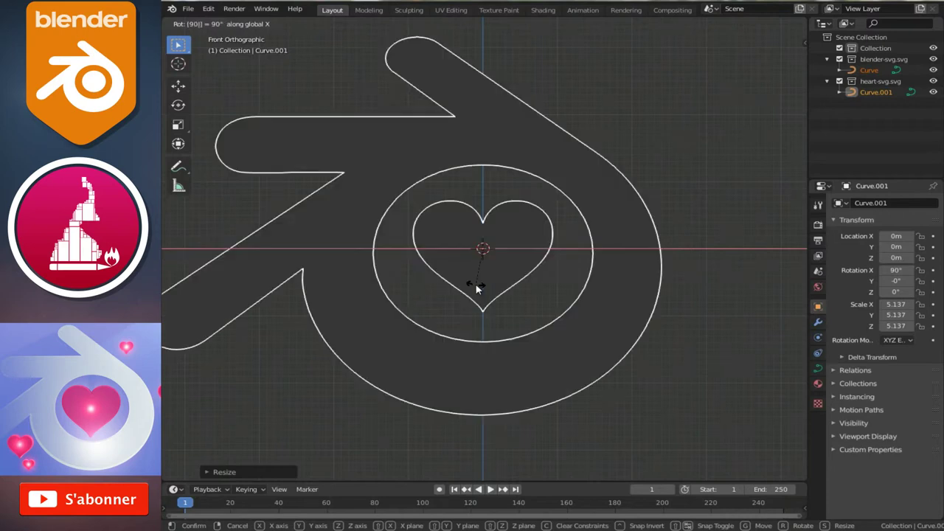
{"action": "key", "text": "Return"}
{"action": "scroll", "coordinate": [477, 289], "scroll_direction": "down", "scroll_amount": 2}
{"action": "scroll", "coordinate": [477, 286], "scroll_direction": "down", "scroll_amount": 1}
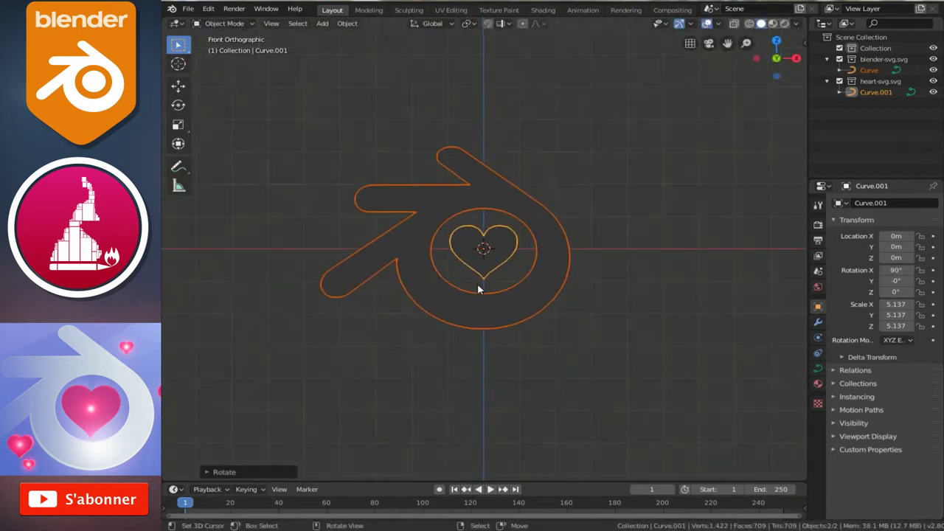
Enlarge both curves again, bringing the logo to scale 13.72, then select only the logo.
{"action": "key", "text": "s"}
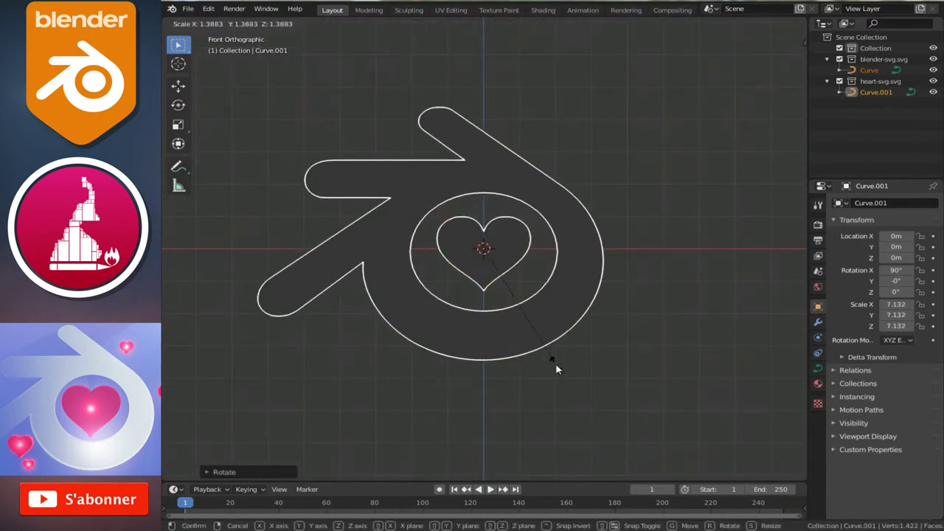
{"action": "left_click", "coordinate": [554, 363]}
{"action": "left_click", "coordinate": [553, 319]}
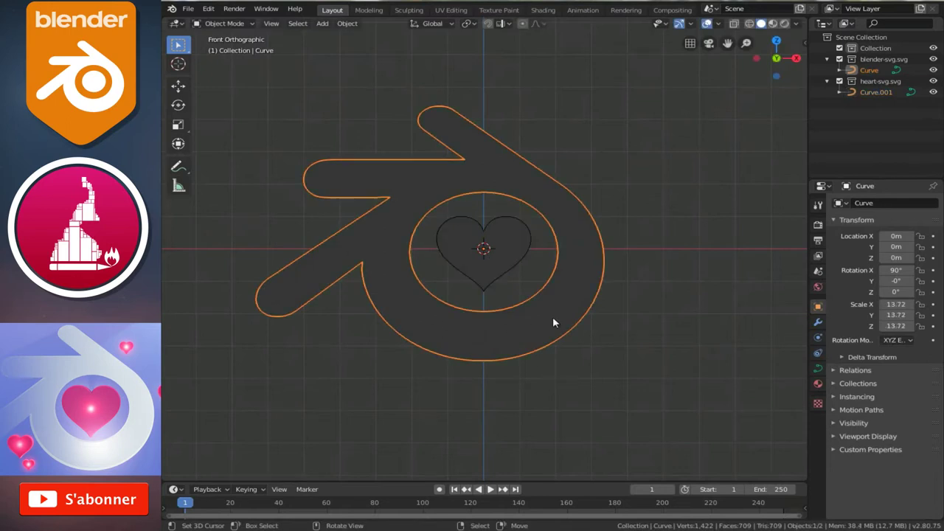
{"action": "middle_click_drag", "start_coordinate": [575, 238], "coordinate": [523, 235]}
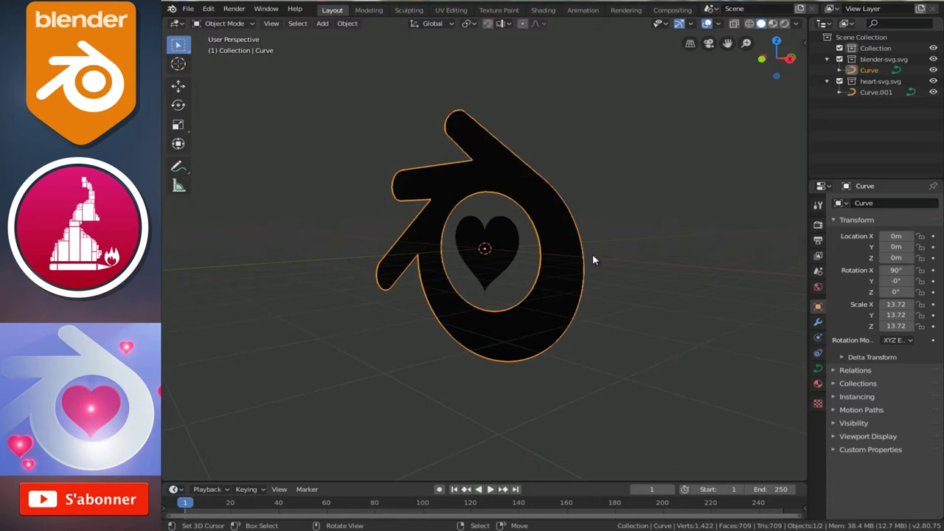
Set the logo curve's Geometry Extrude depth to 0.016m in Object Data properties.
{"action": "key", "text": "KP_3"}
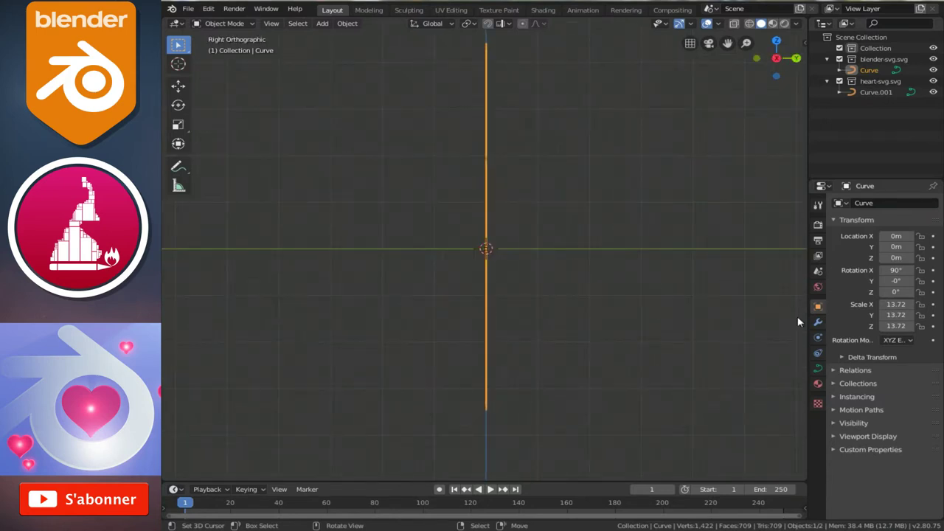
{"action": "left_click", "coordinate": [817, 368]}
{"action": "mouse_move", "coordinate": [506, 305]}
{"action": "middle_mouse_down"}
{"action": "mouse_move", "coordinate": [488, 256]}
{"action": "mouse_move", "coordinate": [577, 216]}
{"action": "middle_mouse_up"}
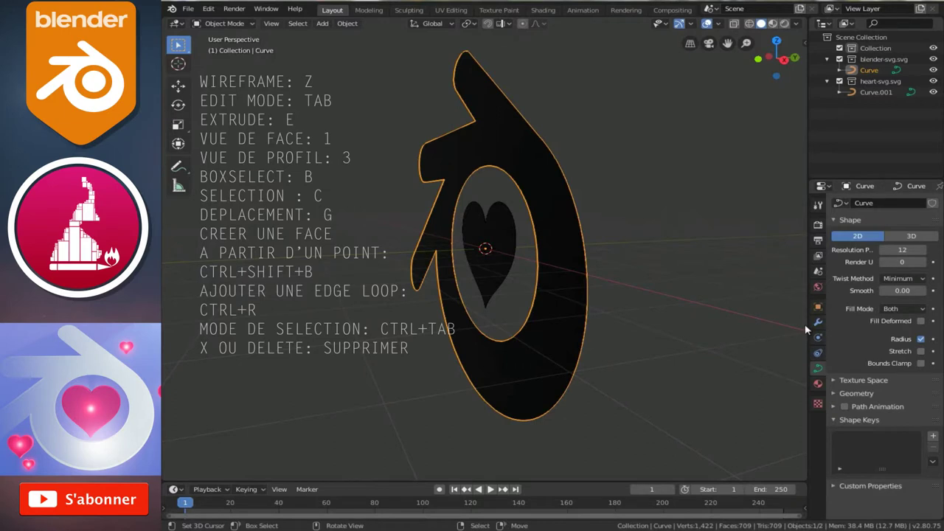
{"action": "left_click_drag", "start_coordinate": [808, 327], "coordinate": [737, 328]}
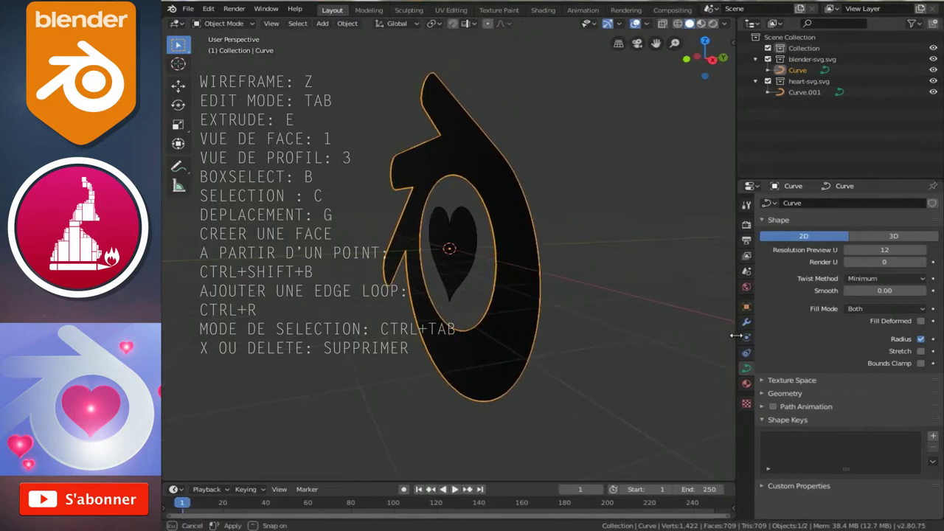
{"action": "left_click", "coordinate": [773, 395]}
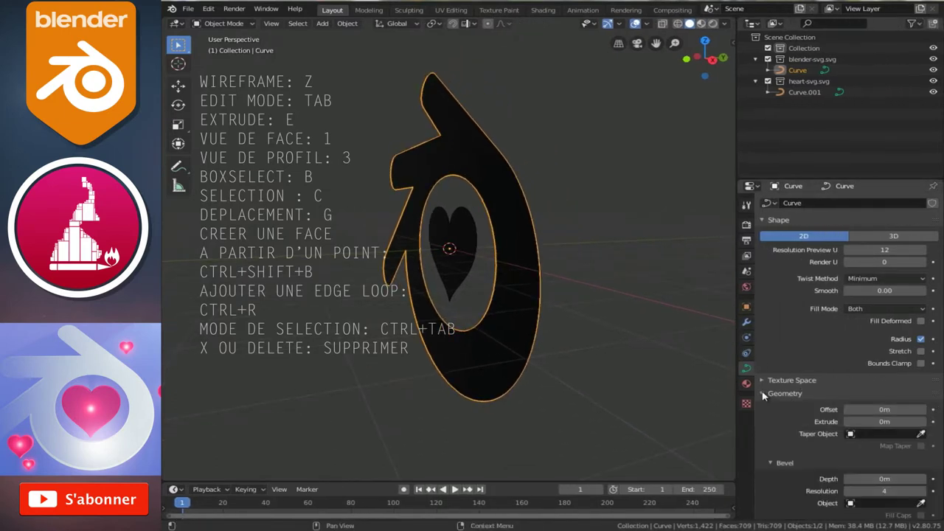
{"action": "scroll", "coordinate": [784, 361], "scroll_direction": "down", "scroll_amount": 3}
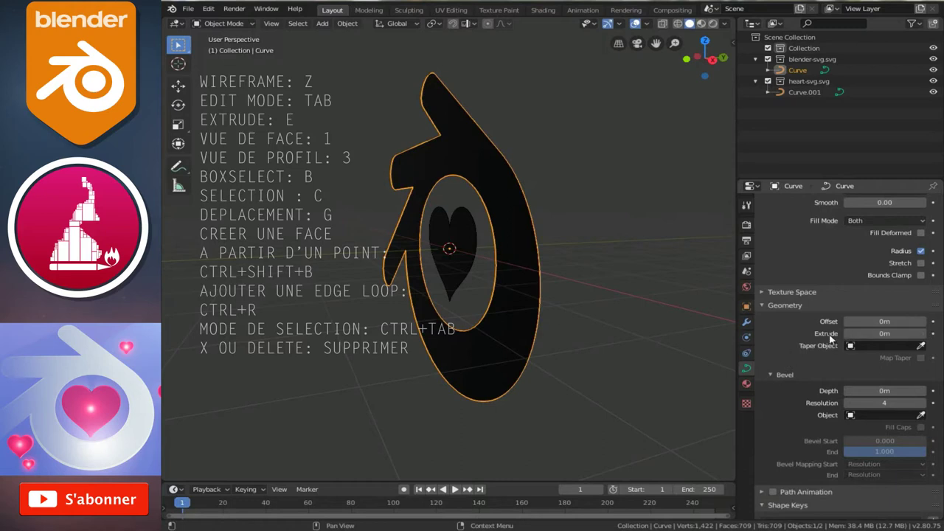
{"action": "left_click_drag", "start_coordinate": [868, 333], "coordinate": [879, 333]}
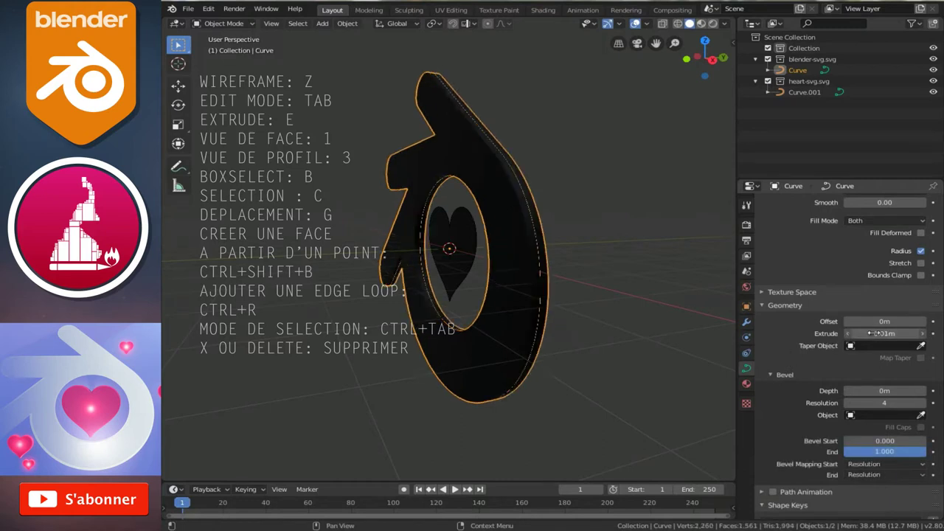
{"action": "middle_click_drag", "start_coordinate": [530, 310], "coordinate": [569, 314]}
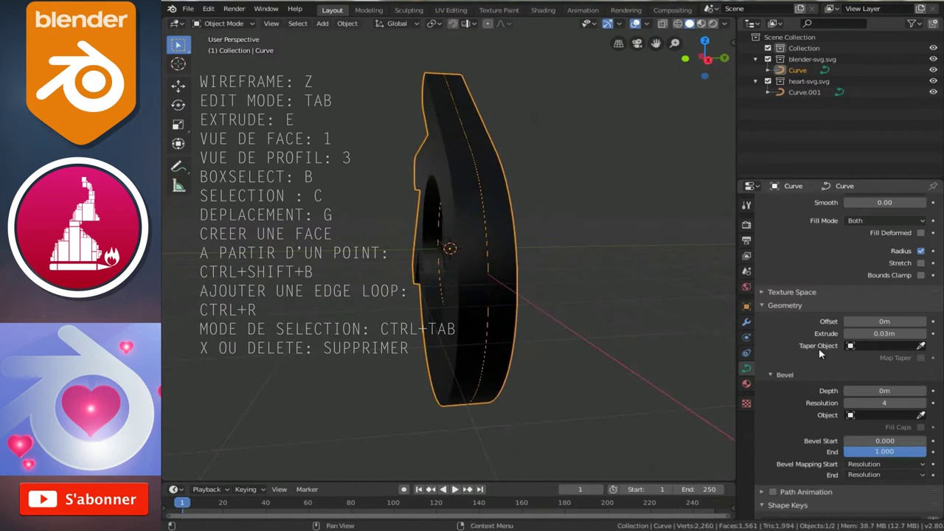
{"action": "left_click_drag", "start_coordinate": [884, 333], "coordinate": [879, 334]}
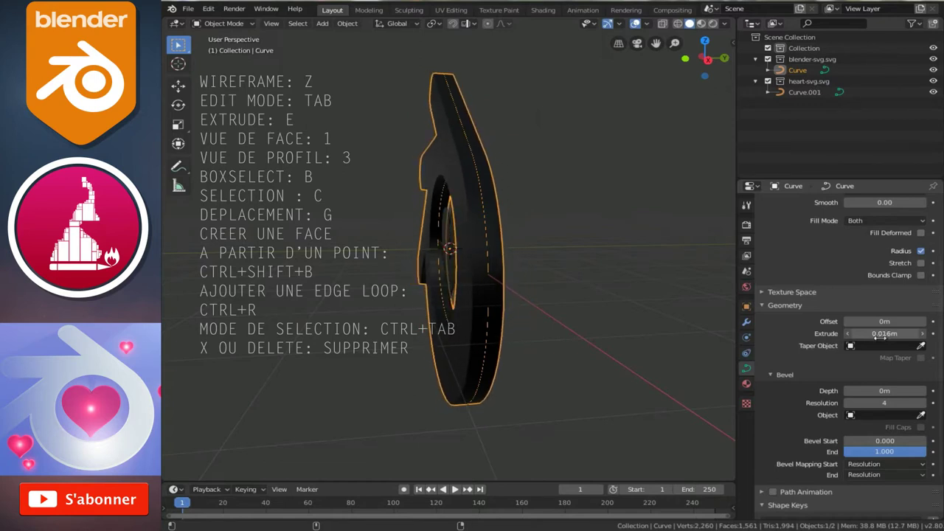
{"action": "mouse_move", "coordinate": [470, 272]}
{"action": "middle_mouse_down"}
{"action": "mouse_move", "coordinate": [534, 288]}
{"action": "mouse_move", "coordinate": [575, 283]}
{"action": "mouse_move", "coordinate": [564, 339]}
{"action": "mouse_move", "coordinate": [433, 242]}
{"action": "mouse_move", "coordinate": [428, 271]}
{"action": "middle_mouse_up"}
{"action": "middle_click_drag", "start_coordinate": [501, 289], "coordinate": [453, 271]}
{"action": "left_click", "coordinate": [878, 333]}
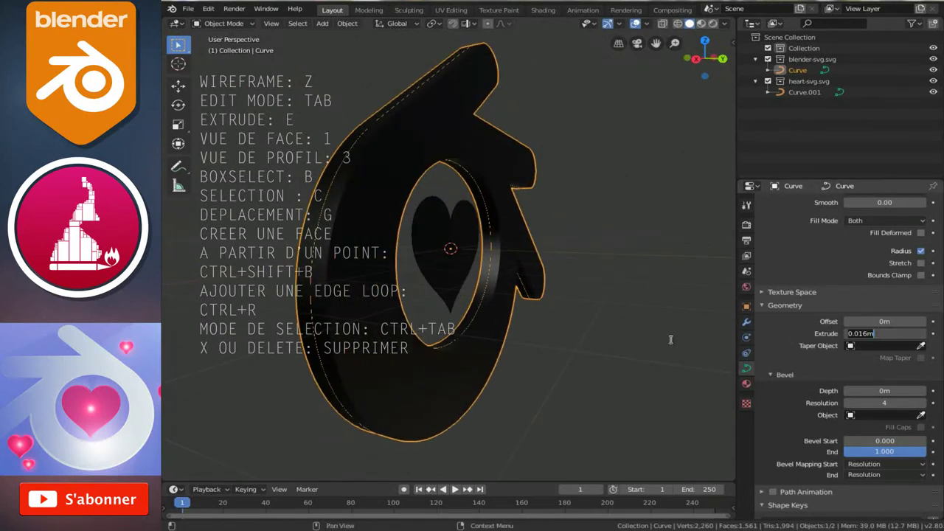
Select the heart and give it the same 0.016m Extrude depth.
{"action": "left_click", "coordinate": [442, 228]}
{"action": "left_click", "coordinate": [442, 229]}
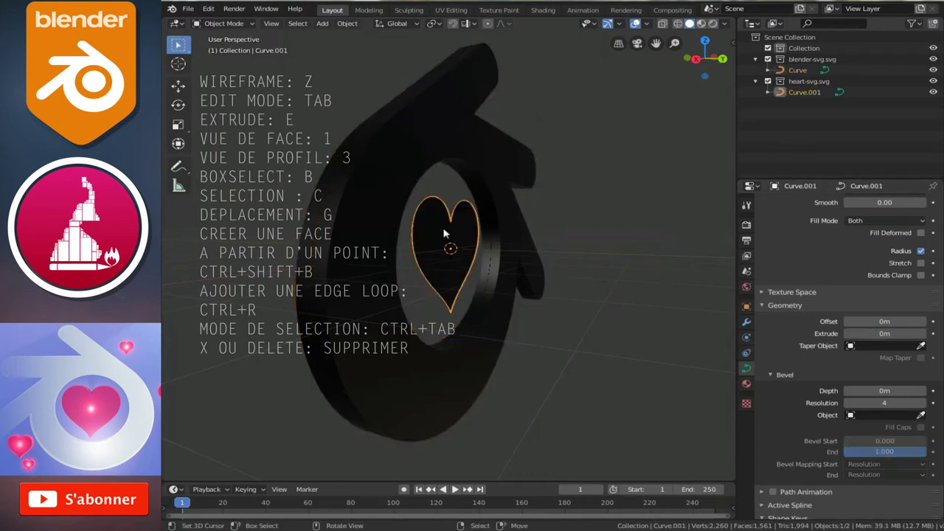
{"action": "left_click", "coordinate": [884, 332]}
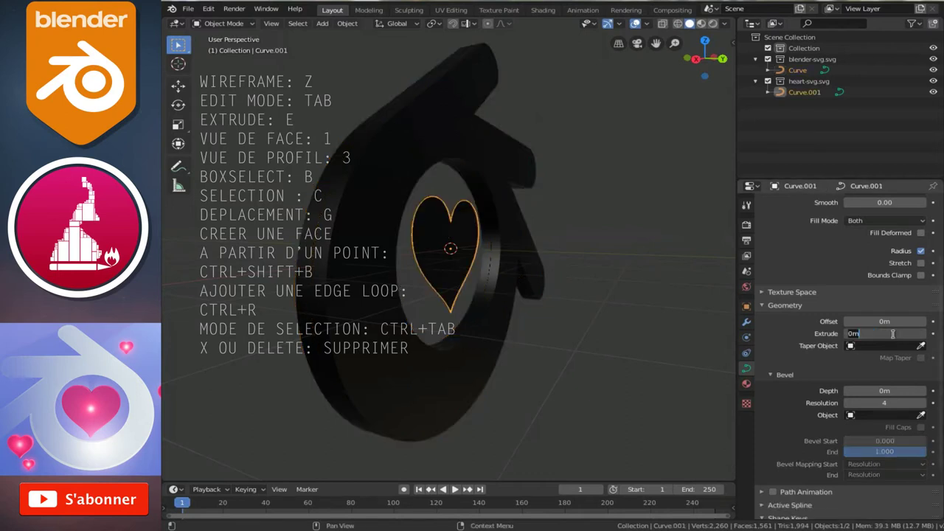
{"action": "key", "text": "Return"}
{"action": "mouse_move", "coordinate": [516, 280]}
{"action": "middle_mouse_down"}
{"action": "mouse_move", "coordinate": [456, 262]}
{"action": "mouse_move", "coordinate": [480, 257]}
{"action": "mouse_move", "coordinate": [454, 252]}
{"action": "middle_mouse_up"}
{"action": "scroll", "coordinate": [472, 249], "scroll_direction": "down", "scroll_amount": 1}
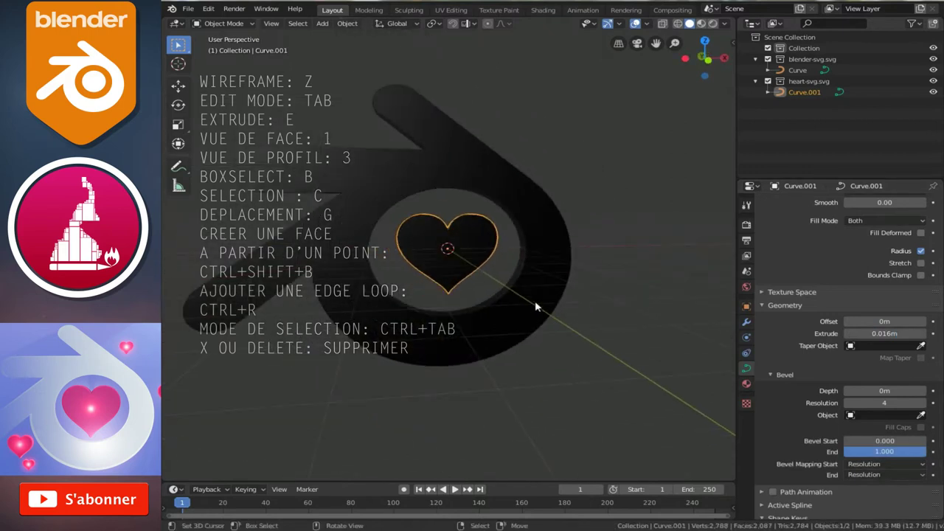
{"action": "mouse_move", "coordinate": [519, 262]}
{"action": "middle_mouse_down"}
{"action": "mouse_move", "coordinate": [475, 281]}
{"action": "mouse_move", "coordinate": [564, 274]}
{"action": "mouse_move", "coordinate": [532, 283]}
{"action": "mouse_move", "coordinate": [509, 265]}
{"action": "middle_mouse_up"}
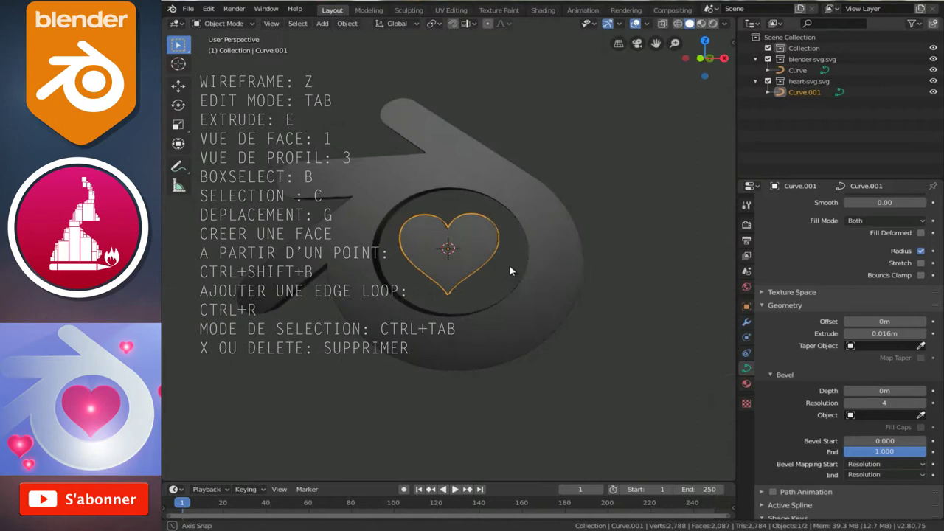
Remove the materials from the heart and the Blender logo.
{"action": "left_click", "coordinate": [745, 384]}
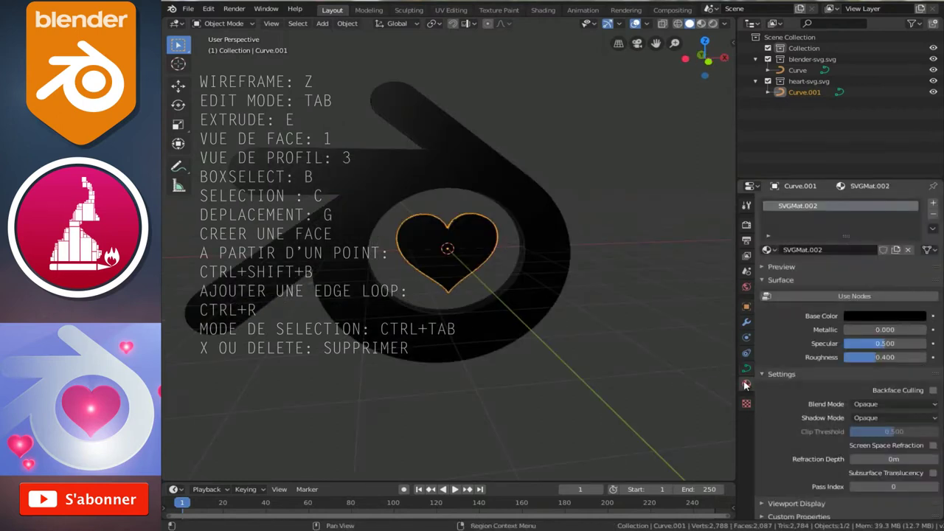
{"action": "left_click", "coordinate": [932, 215]}
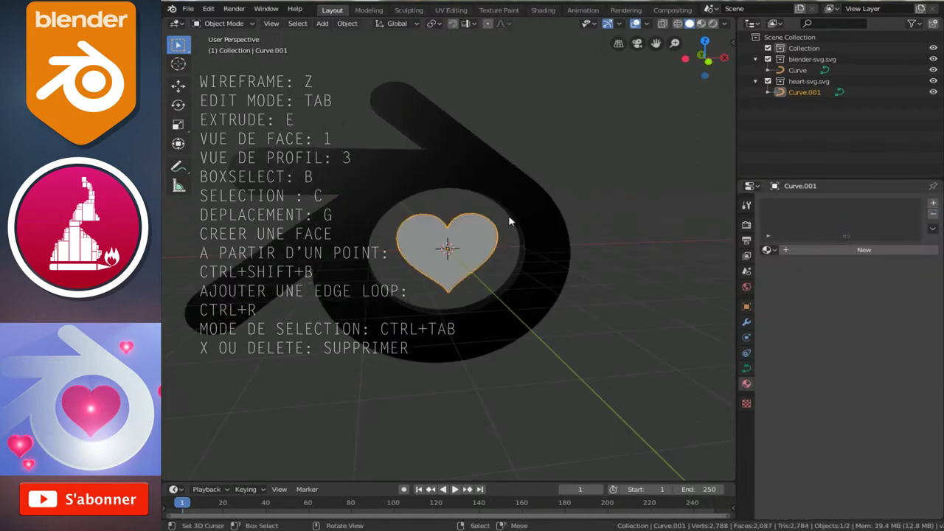
{"action": "left_click", "coordinate": [557, 233]}
{"action": "left_click", "coordinate": [933, 214]}
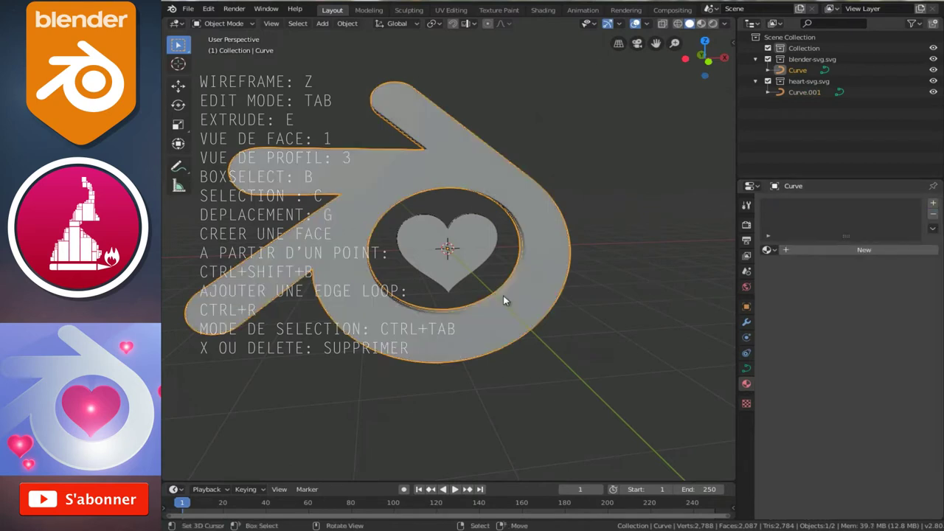
Enable Cavity in Viewport Shading and switch lighting to MatCap.
{"action": "middle_click_drag", "start_coordinate": [490, 319], "coordinate": [436, 329]}
{"action": "mouse_move", "coordinate": [450, 232]}
{"action": "middle_mouse_down"}
{"action": "mouse_move", "coordinate": [555, 260]}
{"action": "mouse_move", "coordinate": [455, 203]}
{"action": "mouse_move", "coordinate": [506, 228]}
{"action": "middle_mouse_up"}
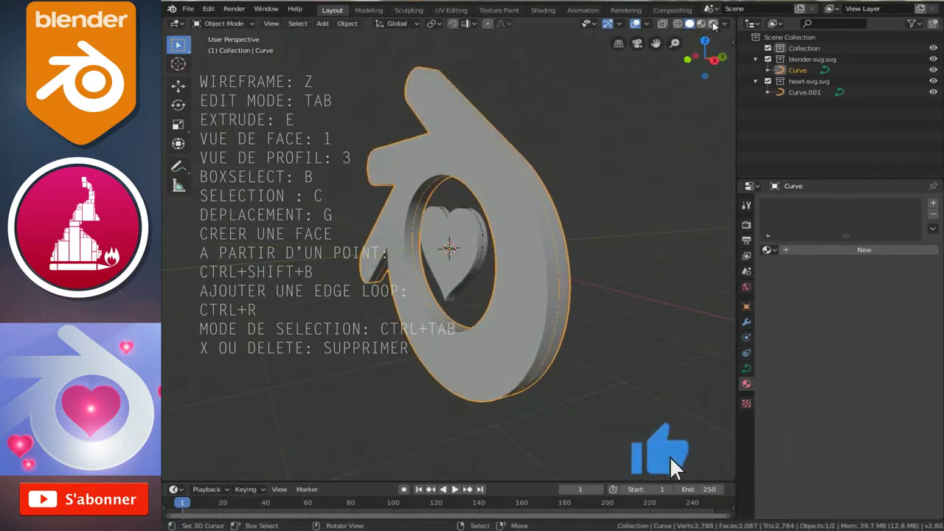
{"action": "left_click", "coordinate": [724, 25]}
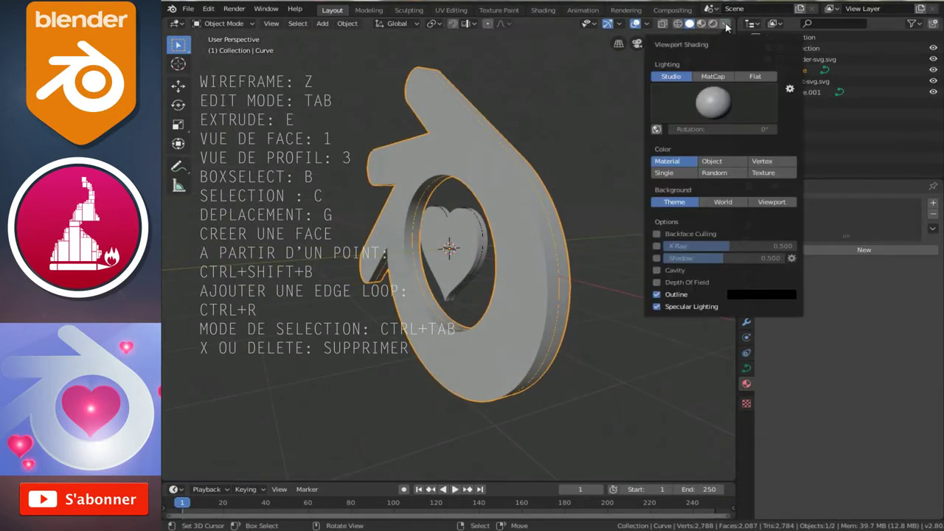
{"action": "left_click", "coordinate": [657, 271]}
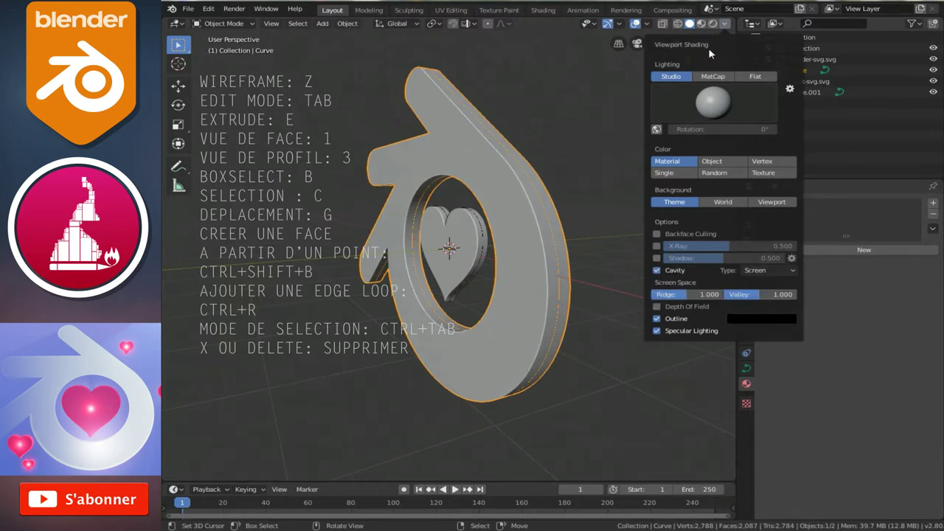
{"action": "left_click", "coordinate": [712, 76]}
Select the heart and orbit to a side view of the logo and heart.
{"action": "middle_click_drag", "start_coordinate": [560, 193], "coordinate": [516, 216]}
{"action": "left_click", "coordinate": [516, 216]}
{"action": "scroll", "coordinate": [502, 236], "scroll_direction": "up", "scroll_amount": 1}
{"action": "scroll", "coordinate": [495, 248], "scroll_direction": "up", "scroll_amount": 1}
{"action": "scroll", "coordinate": [495, 248], "scroll_direction": "up", "scroll_amount": 1}
{"action": "mouse_move", "coordinate": [495, 249]}
{"action": "middle_mouse_down"}
{"action": "mouse_move", "coordinate": [541, 250]}
{"action": "mouse_move", "coordinate": [516, 243]}
{"action": "middle_mouse_up"}
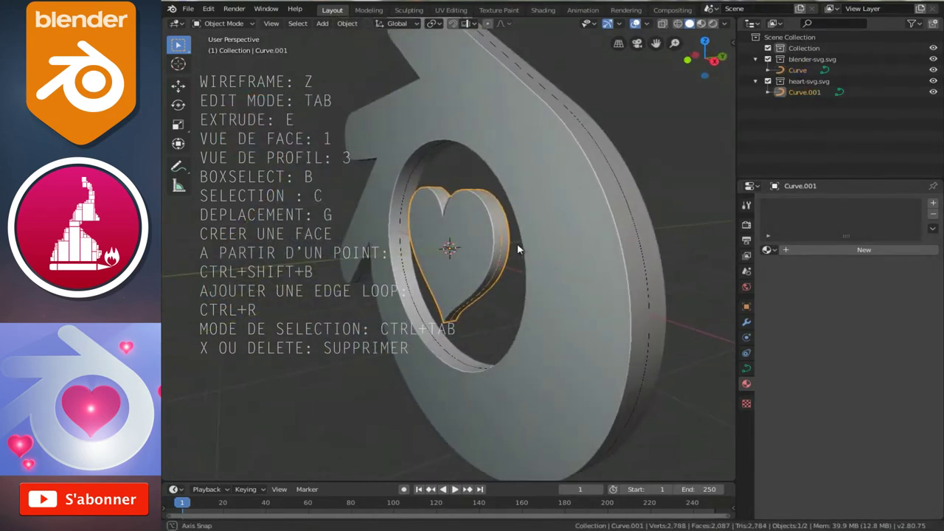
Set the heart curve's Geometry Bevel Depth to 0.003 m.
{"action": "scroll", "coordinate": [505, 255], "scroll_direction": "up", "scroll_amount": 2}
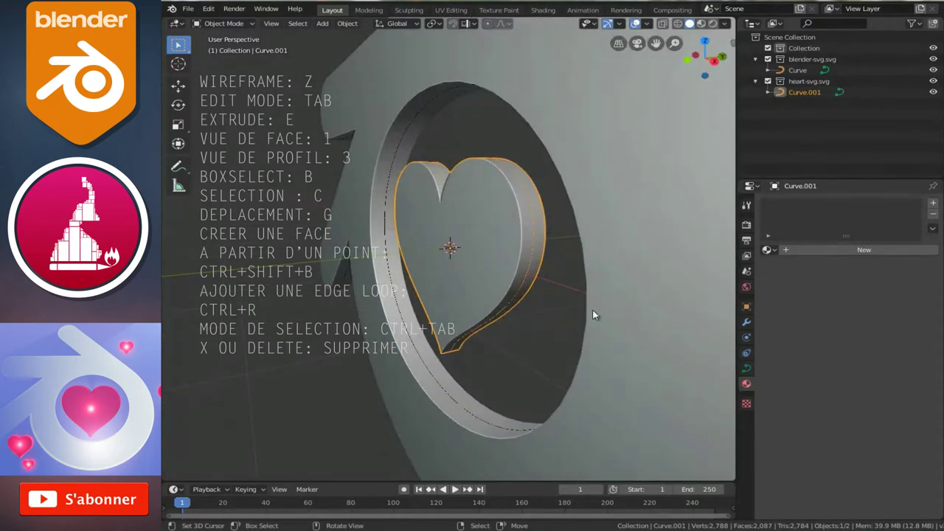
{"action": "left_click", "coordinate": [746, 369]}
{"action": "scroll", "coordinate": [799, 375], "scroll_direction": "down", "scroll_amount": 1}
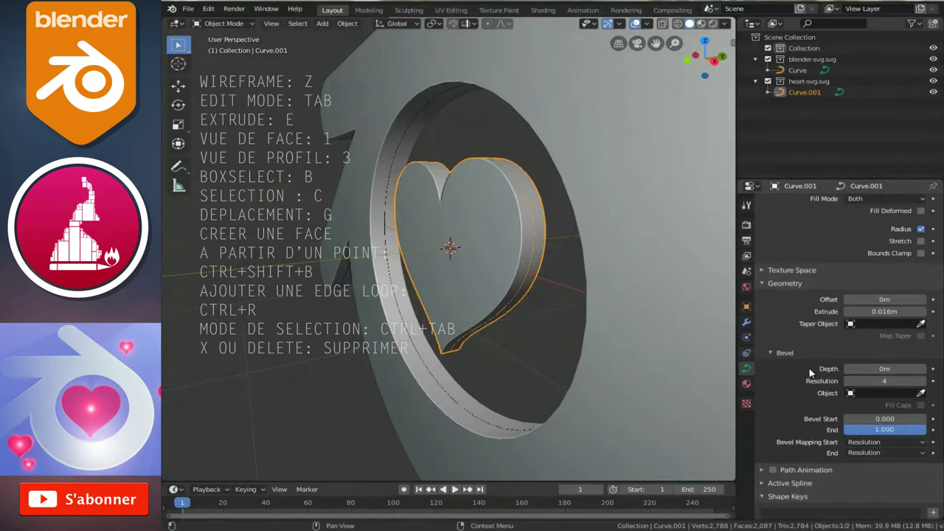
{"action": "left_click_drag", "start_coordinate": [881, 368], "coordinate": [884, 374]}
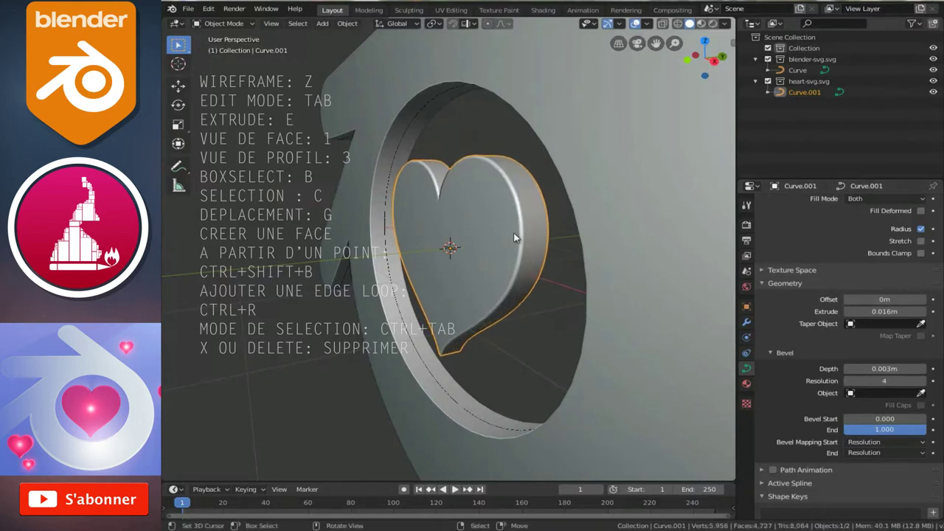
Select the Blender logo curve and orbit to a more frontal angle.
{"action": "middle_click_drag", "start_coordinate": [518, 239], "coordinate": [546, 223]}
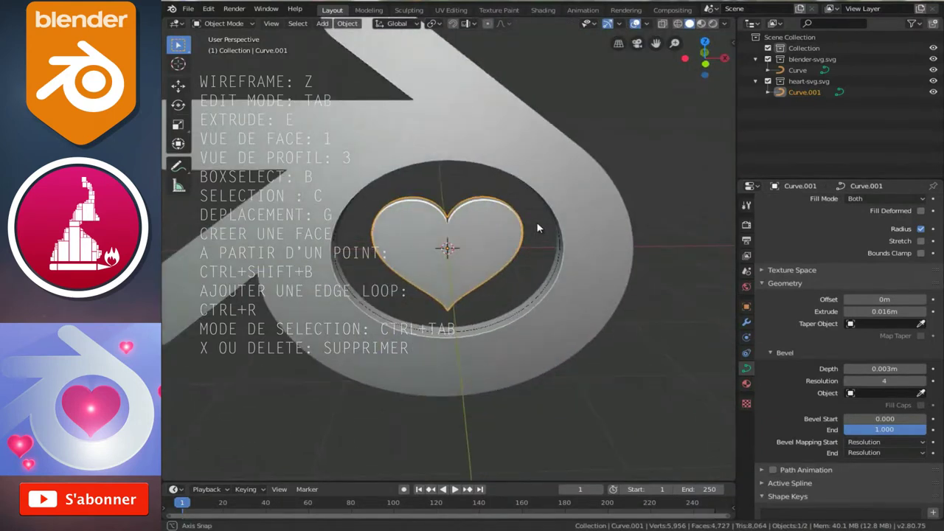
{"action": "left_click", "coordinate": [598, 235]}
{"action": "scroll", "coordinate": [462, 208], "scroll_direction": "down", "scroll_amount": 4}
{"action": "mouse_move", "coordinate": [504, 223]}
{"action": "middle_mouse_down"}
{"action": "mouse_move", "coordinate": [398, 217]}
{"action": "mouse_move", "coordinate": [331, 137]}
{"action": "middle_mouse_up"}
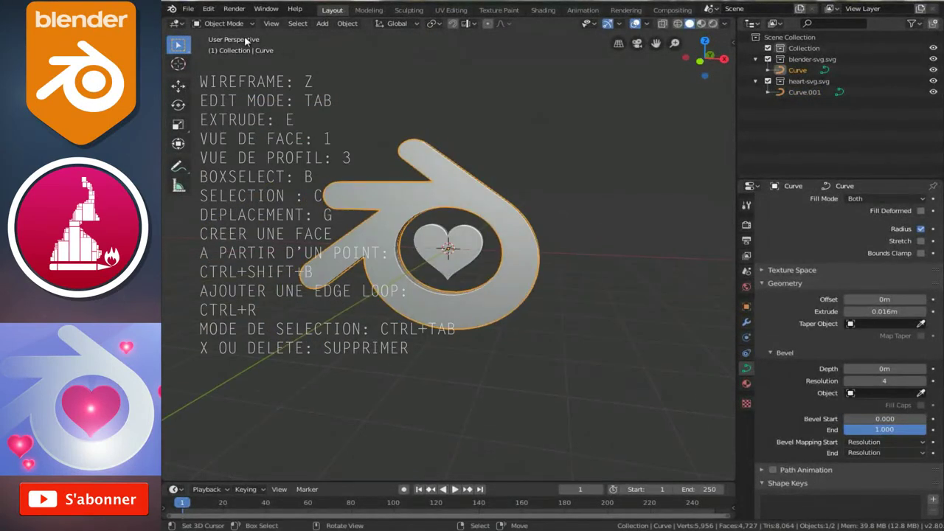
Convert the Blender logo curve to a mesh via Object > Convert to > Mesh.
{"action": "left_click", "coordinate": [348, 24]}
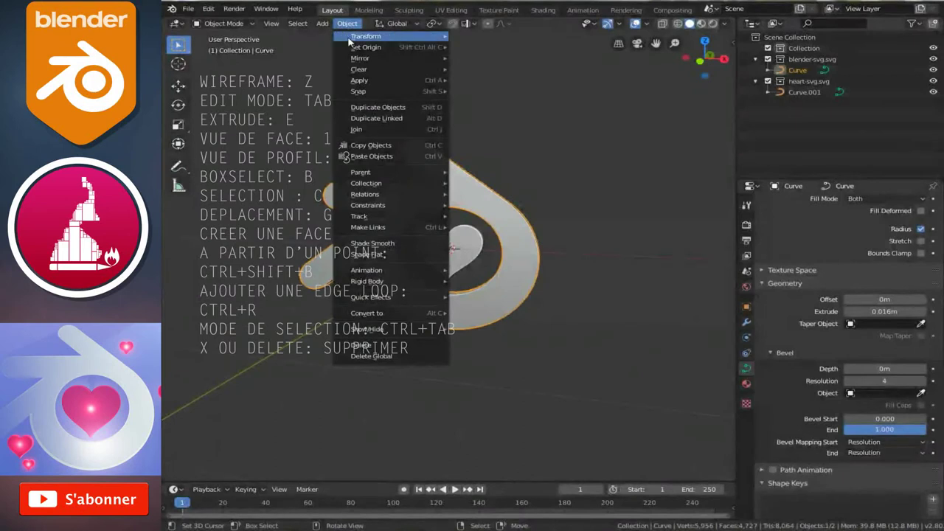
{"action": "mouse_move", "coordinate": [367, 313]}
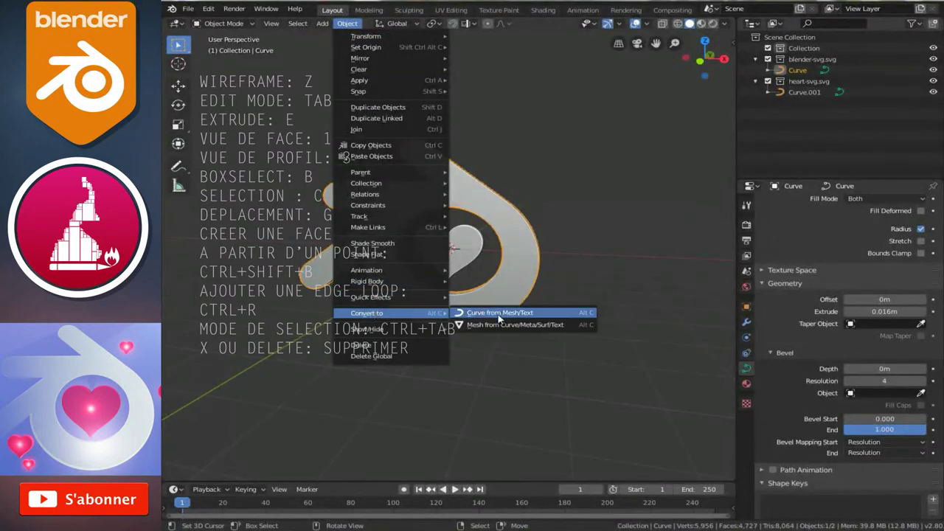
{"action": "left_click", "coordinate": [501, 326]}
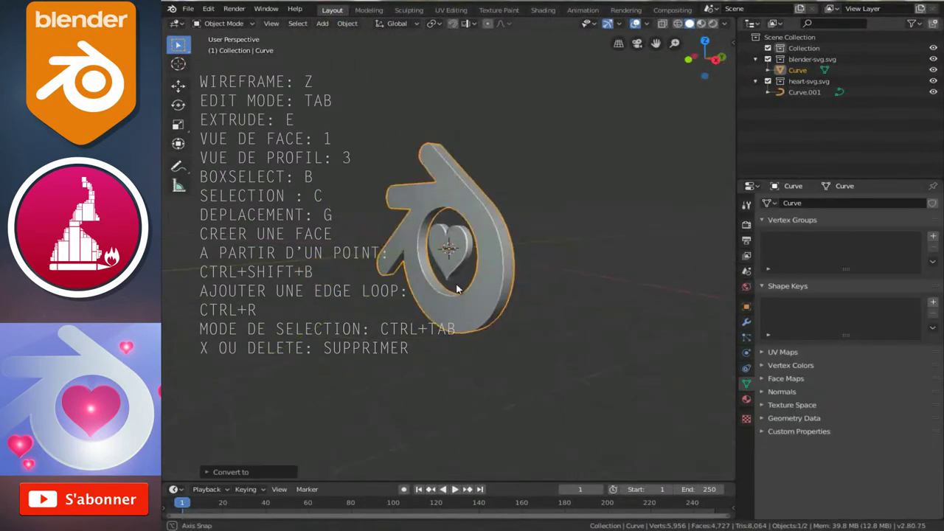
{"action": "scroll", "coordinate": [487, 269], "scroll_direction": "up", "scroll_amount": 2}
{"action": "scroll", "coordinate": [458, 257], "scroll_direction": "down", "scroll_amount": 4}
{"action": "mouse_move", "coordinate": [458, 257]}
{"action": "middle_mouse_down"}
{"action": "mouse_move", "coordinate": [480, 258]}
{"action": "mouse_move", "coordinate": [413, 259]}
{"action": "middle_mouse_up"}
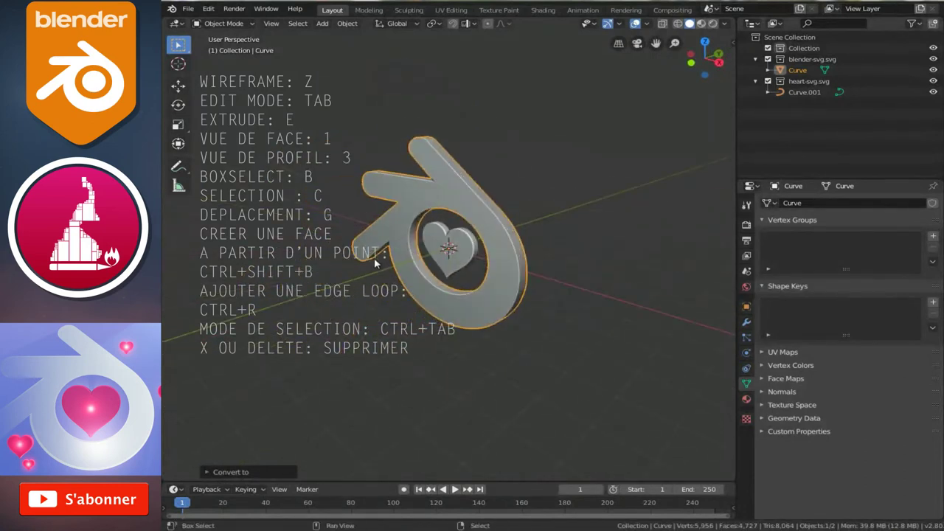
{"action": "key", "text": "shift+a"}
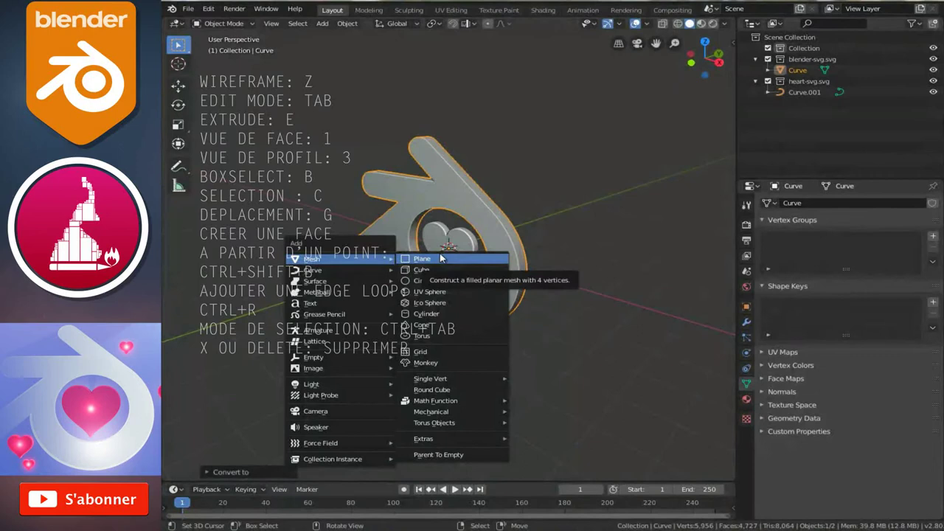
Add a plane, rotate it 90° on X, and scale it up hugely in front view.
{"action": "left_click", "coordinate": [419, 259]}
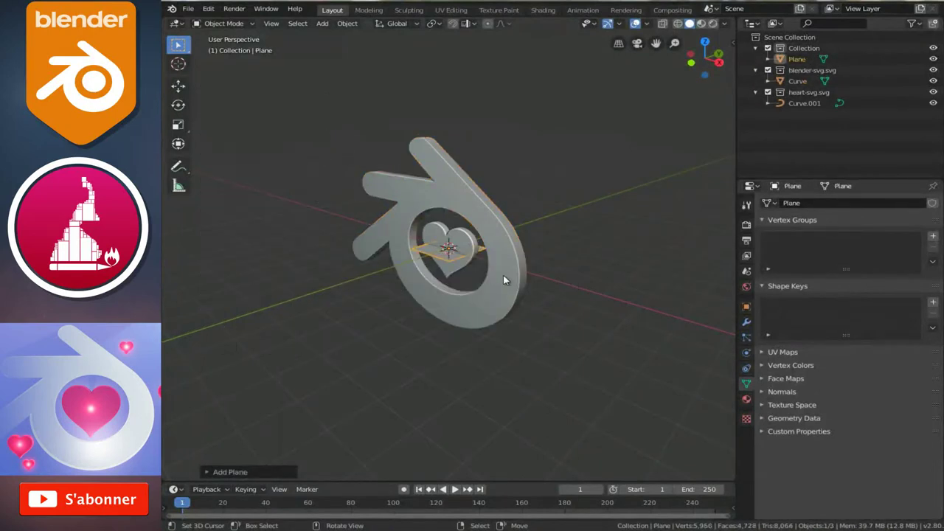
{"action": "middle_click_drag", "start_coordinate": [504, 276], "coordinate": [473, 278]}
{"action": "type", "text": "rx"}
{"action": "type", "text": "90"}
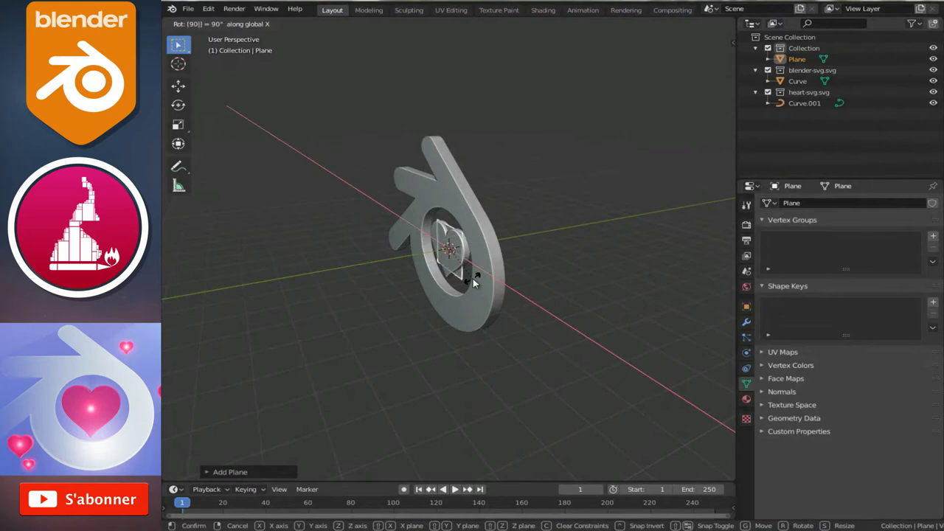
{"action": "key", "text": "Return"}
{"action": "key", "text": "KP_1"}
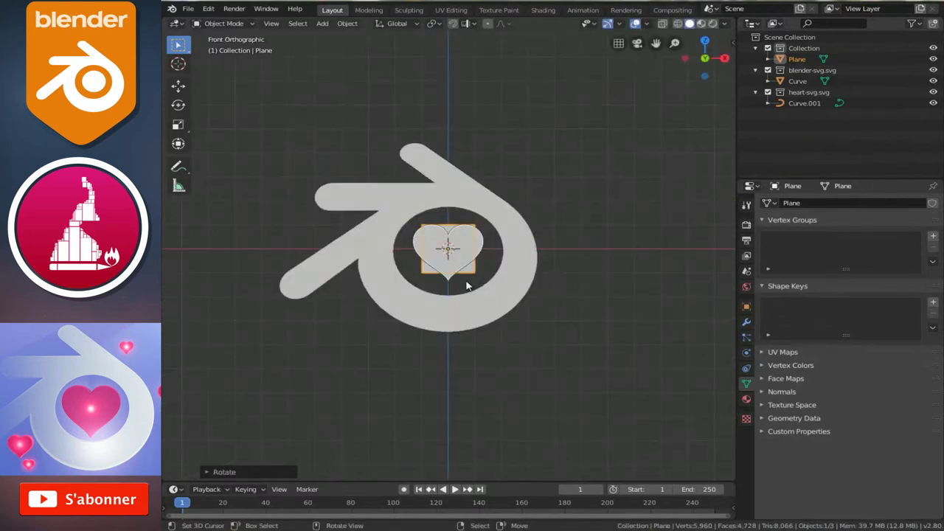
{"action": "key", "text": "s"}
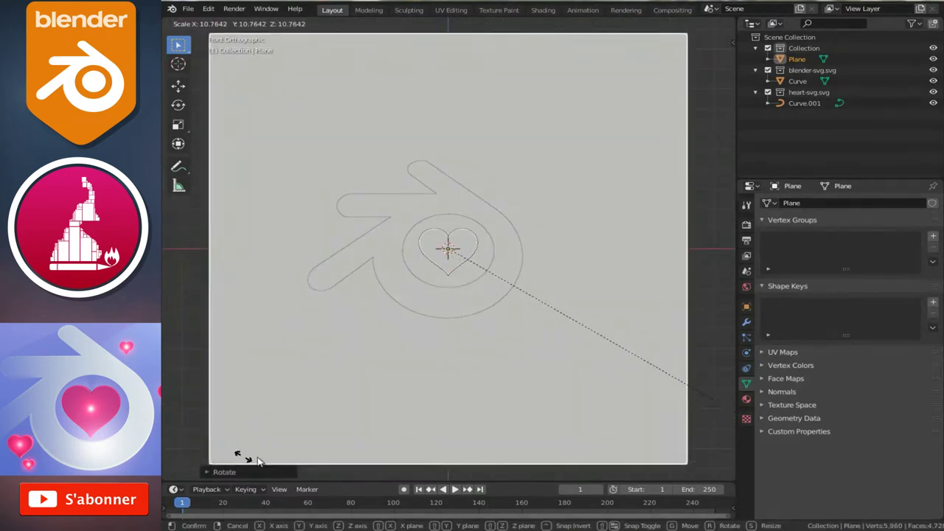
{"action": "left_click", "coordinate": [477, 435]}
Scale up the logo and heart together.
{"action": "left_click", "coordinate": [440, 301]}
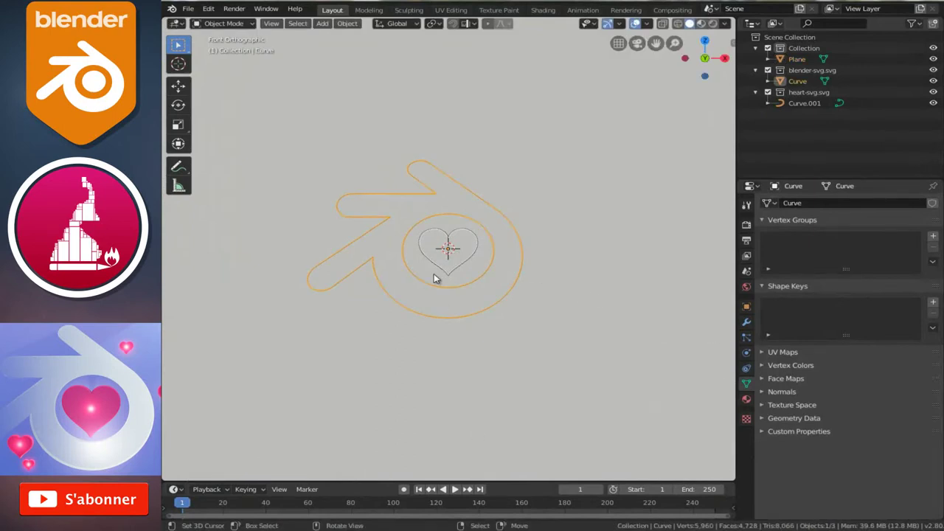
{"action": "left_click", "coordinate": [440, 269], "text": "shift"}
{"action": "scroll", "coordinate": [450, 282], "scroll_direction": "down", "scroll_amount": 4}
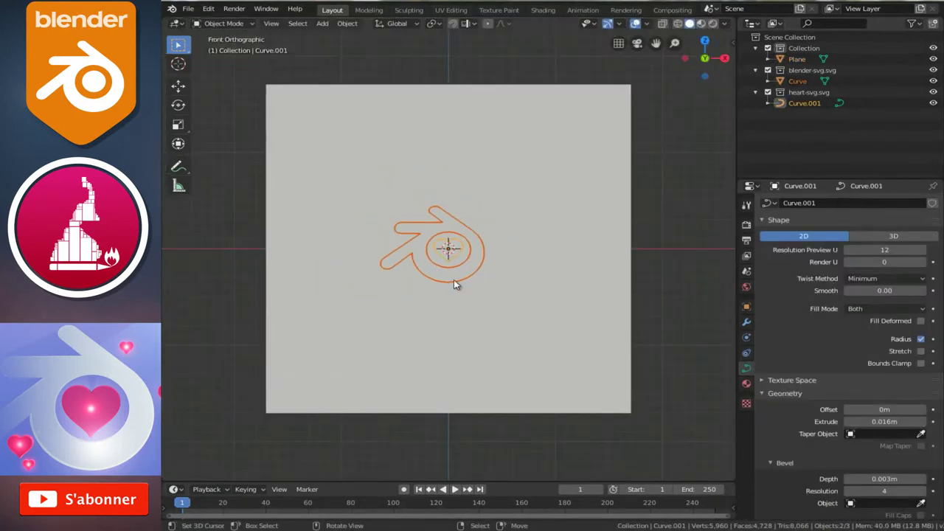
{"action": "key", "text": "s"}
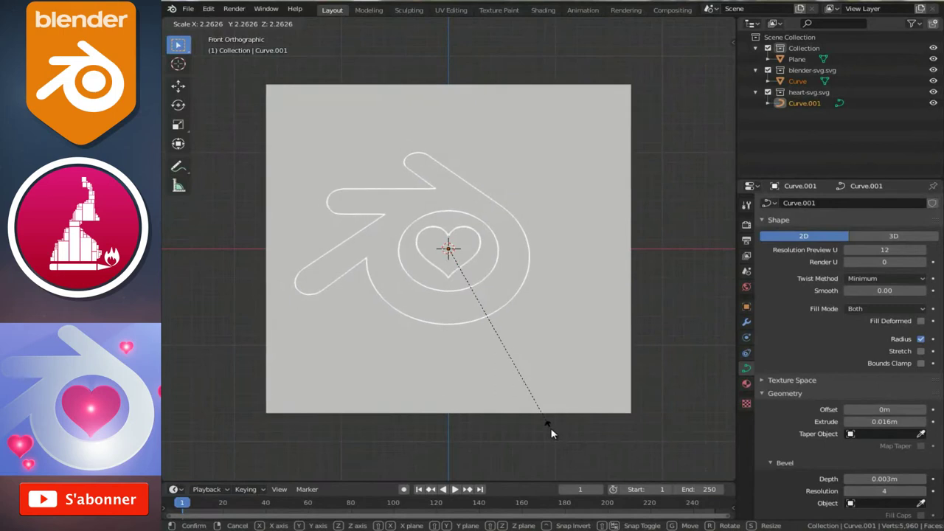
{"action": "left_click", "coordinate": [551, 433]}
Resize and position the plane as a backdrop behind the logo, then switch to Shading workspace.
{"action": "left_click", "coordinate": [545, 375]}
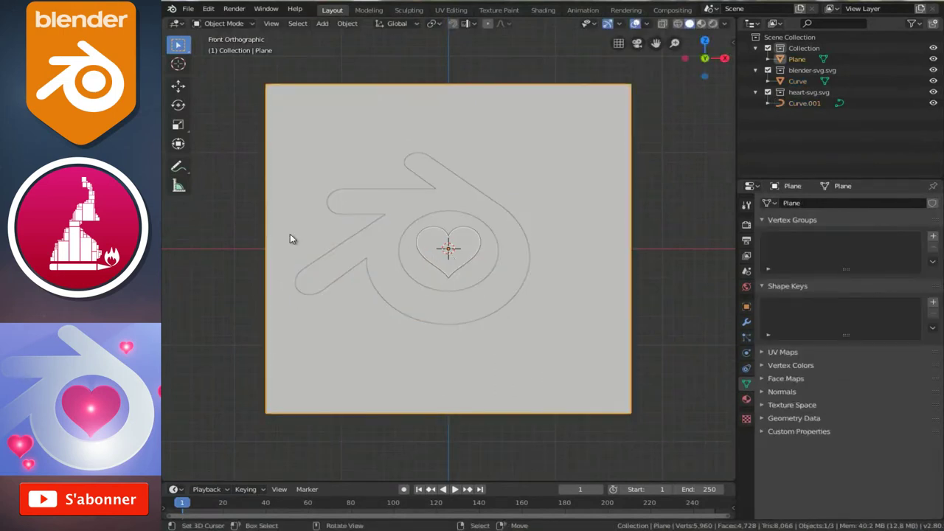
{"action": "left_click", "coordinate": [177, 86]}
{"action": "left_click_drag", "start_coordinate": [500, 248], "coordinate": [484, 253]}
{"action": "key", "text": "s"}
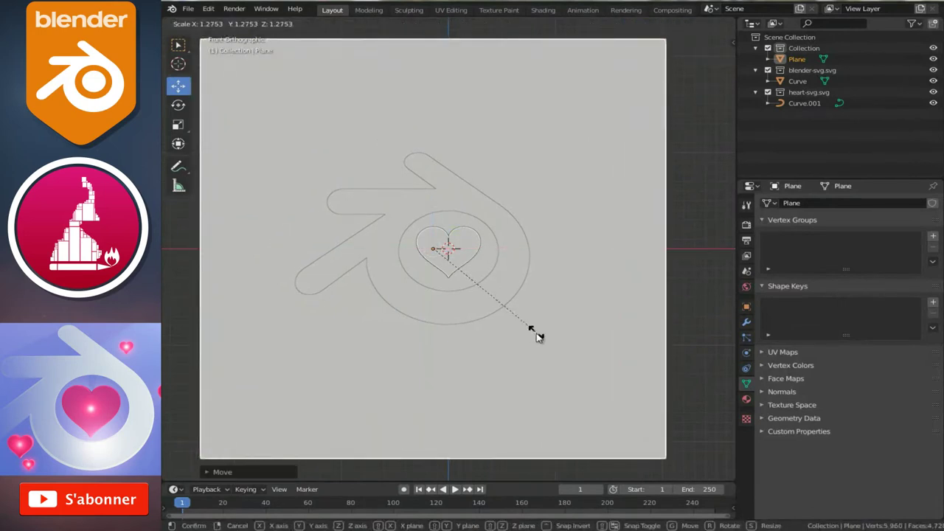
{"action": "left_click", "coordinate": [528, 328]}
{"action": "left_click_drag", "start_coordinate": [478, 250], "coordinate": [479, 252]}
{"action": "scroll", "coordinate": [459, 233], "scroll_direction": "down", "scroll_amount": 2}
{"action": "mouse_move", "coordinate": [446, 204]}
{"action": "middle_mouse_down"}
{"action": "mouse_move", "coordinate": [558, 244]}
{"action": "mouse_move", "coordinate": [491, 261]}
{"action": "mouse_move", "coordinate": [588, 264]}
{"action": "mouse_move", "coordinate": [380, 247]}
{"action": "mouse_move", "coordinate": [516, 283]}
{"action": "middle_mouse_up"}
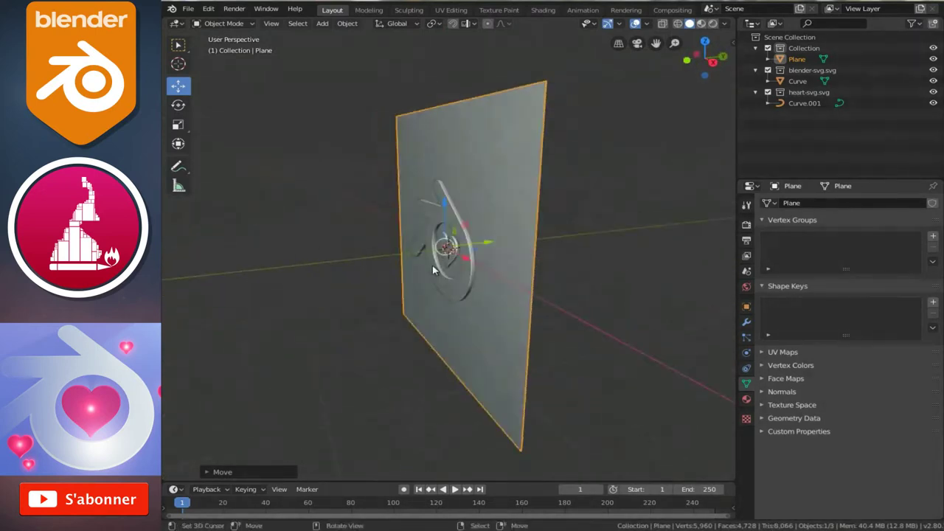
{"action": "scroll", "coordinate": [527, 288], "scroll_direction": "up", "scroll_amount": 3}
{"action": "key", "text": "g"}
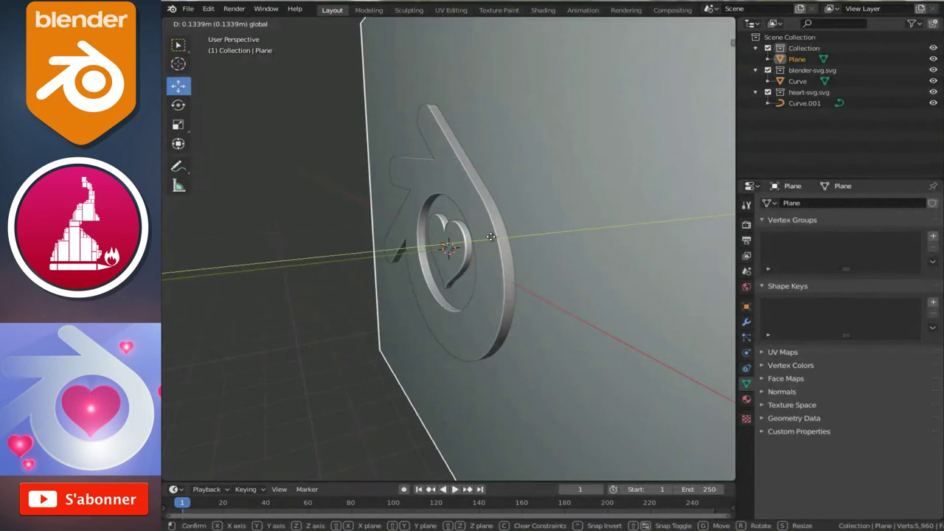
{"action": "left_click", "coordinate": [492, 241]}
{"action": "middle_click_drag", "start_coordinate": [450, 239], "coordinate": [506, 221]}
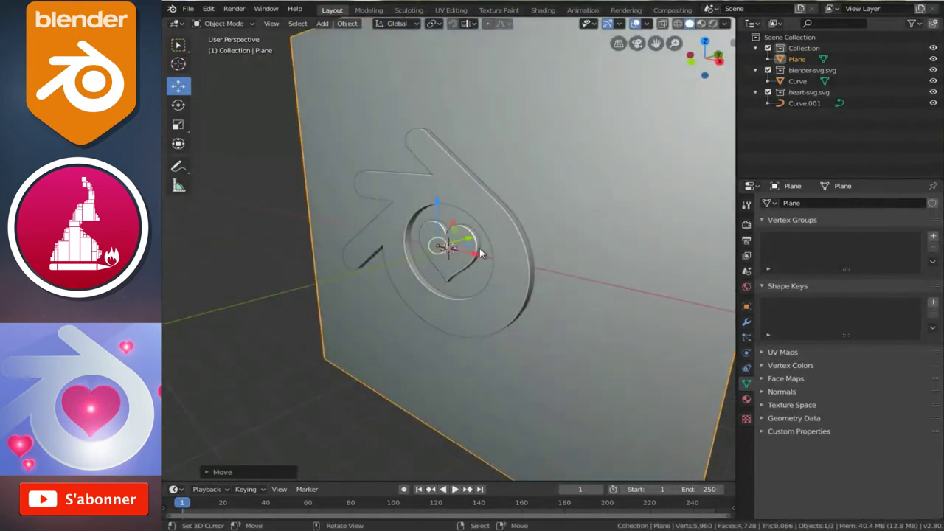
{"action": "left_click", "coordinate": [543, 10]}
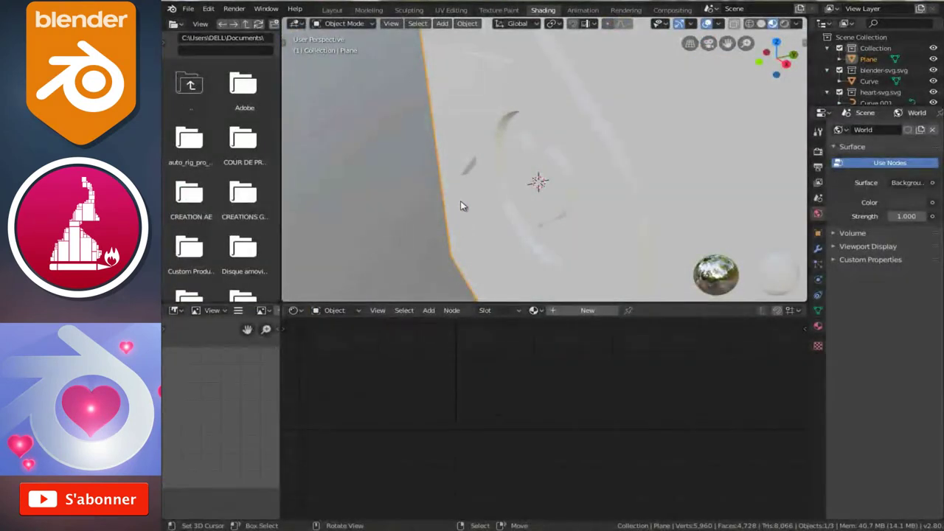
Enable Ambient Occlusion in the render settings with a 10 m distance.
{"action": "mouse_move", "coordinate": [480, 224]}
{"action": "middle_mouse_down"}
{"action": "mouse_move", "coordinate": [507, 191]}
{"action": "mouse_move", "coordinate": [600, 179]}
{"action": "mouse_move", "coordinate": [592, 177]}
{"action": "mouse_move", "coordinate": [558, 202]}
{"action": "mouse_move", "coordinate": [588, 189]}
{"action": "mouse_move", "coordinate": [604, 199]}
{"action": "middle_mouse_up"}
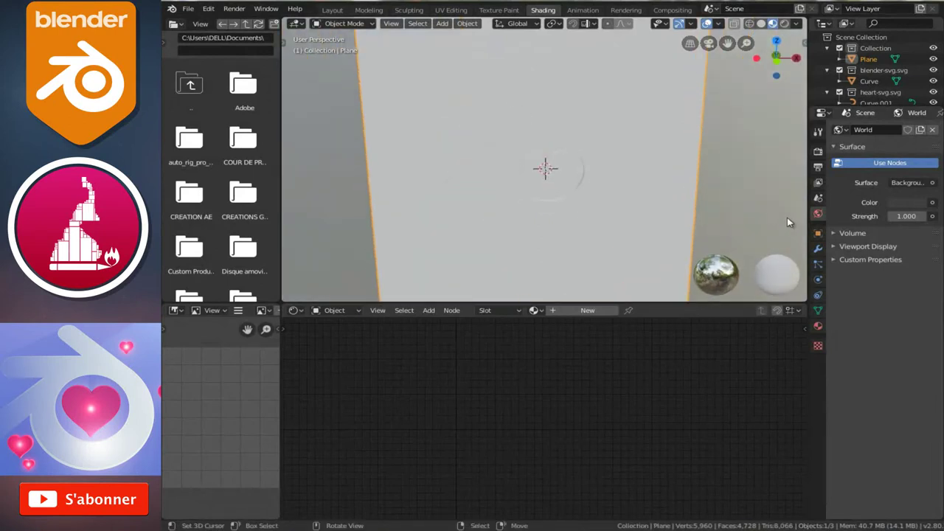
{"action": "left_click_drag", "start_coordinate": [808, 217], "coordinate": [749, 222]}
{"action": "left_click", "coordinate": [758, 152]}
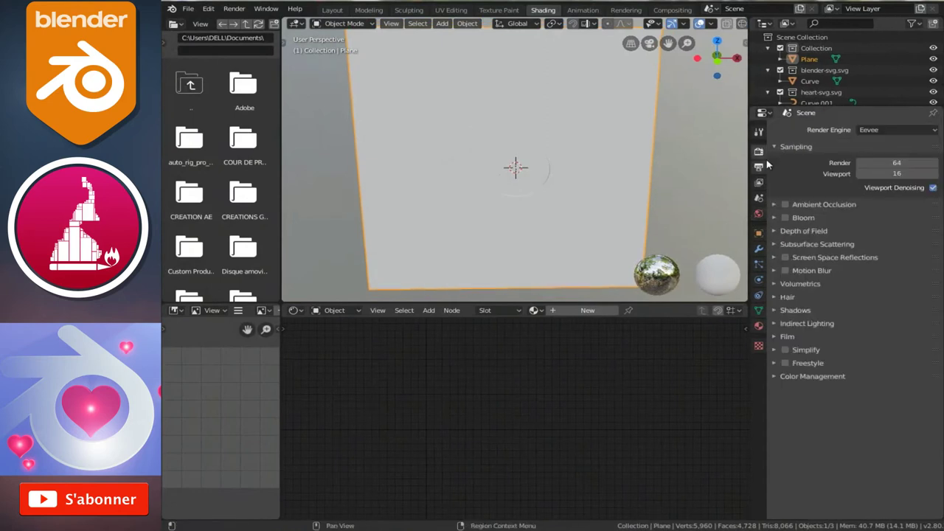
{"action": "left_click", "coordinate": [785, 205]}
{"action": "left_click", "coordinate": [774, 204]}
{"action": "left_click", "coordinate": [888, 221]}
{"action": "type", "text": "10"}
{"action": "key", "text": "Return"}
Enable pink Bloom with a higher threshold and smaller radius.
{"action": "left_click", "coordinate": [785, 286]}
{"action": "left_click", "coordinate": [780, 287]}
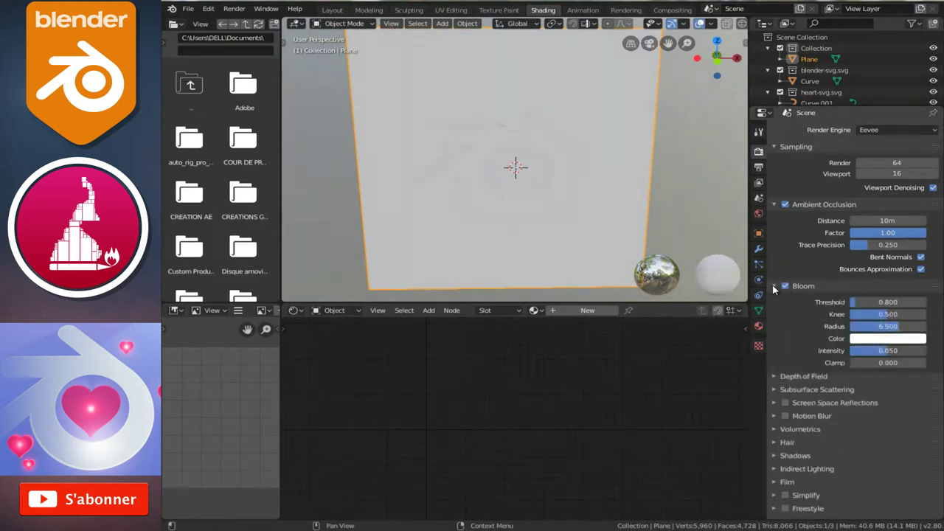
{"action": "scroll", "coordinate": [852, 295], "scroll_direction": "down", "scroll_amount": 1}
{"action": "left_click", "coordinate": [894, 328]}
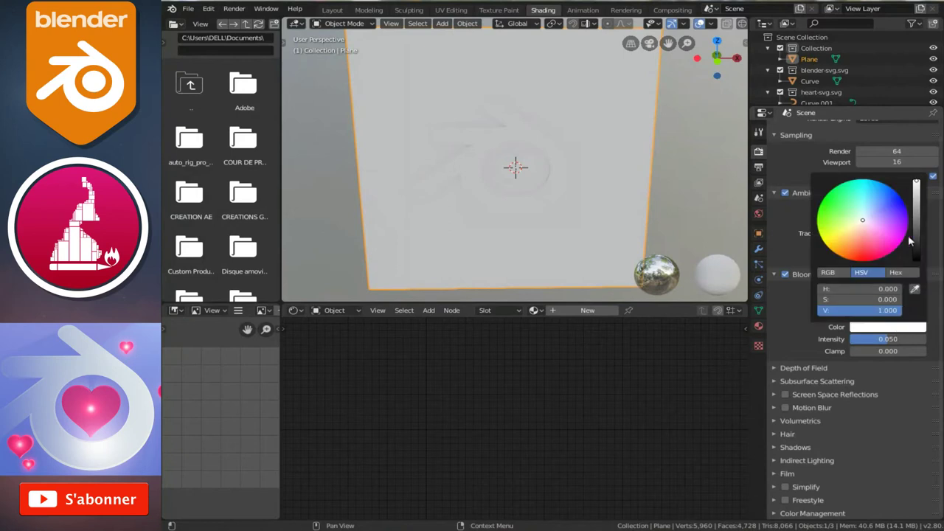
{"action": "left_click", "coordinate": [874, 248]}
{"action": "left_click", "coordinate": [877, 253]}
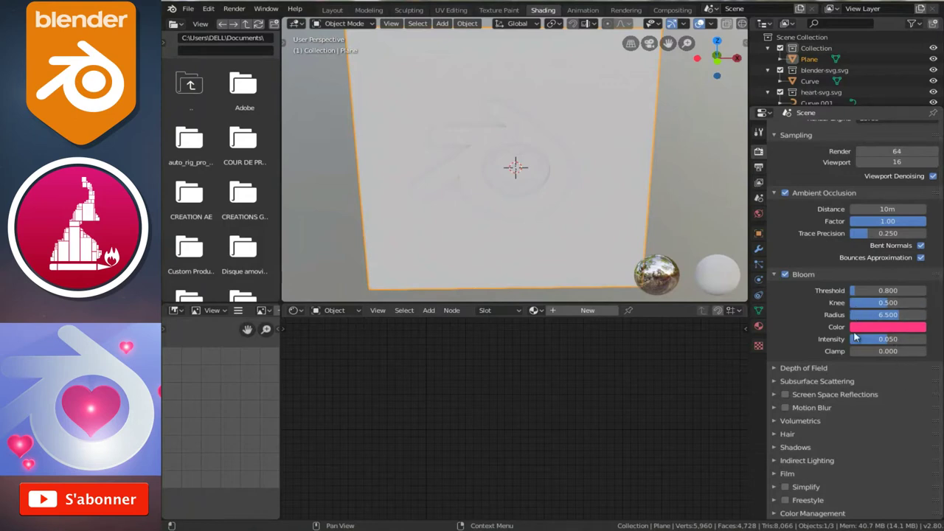
{"action": "left_click_drag", "start_coordinate": [861, 292], "coordinate": [873, 297]}
{"action": "left_click_drag", "start_coordinate": [893, 315], "coordinate": [879, 320]}
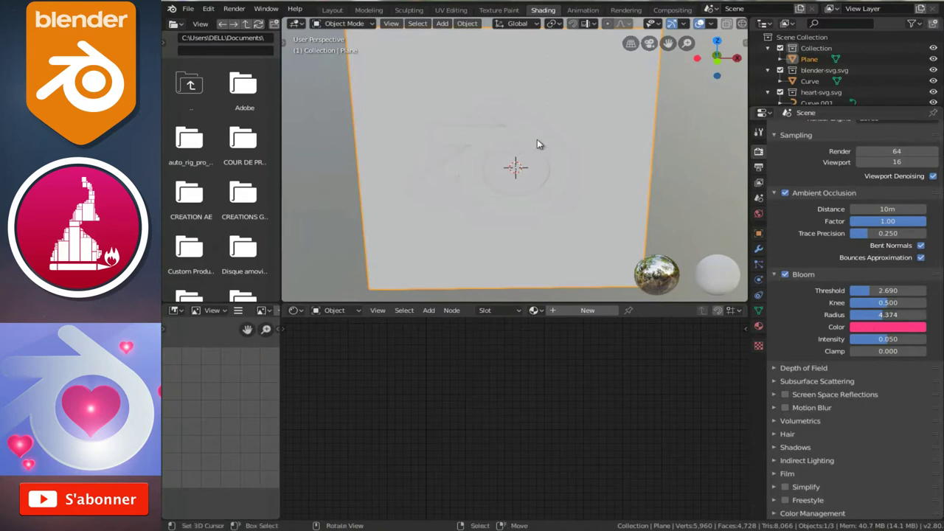
Enable Screen Space Reflections with Refraction, then select the Blender logo curve.
{"action": "middle_click_drag", "start_coordinate": [533, 148], "coordinate": [621, 238]}
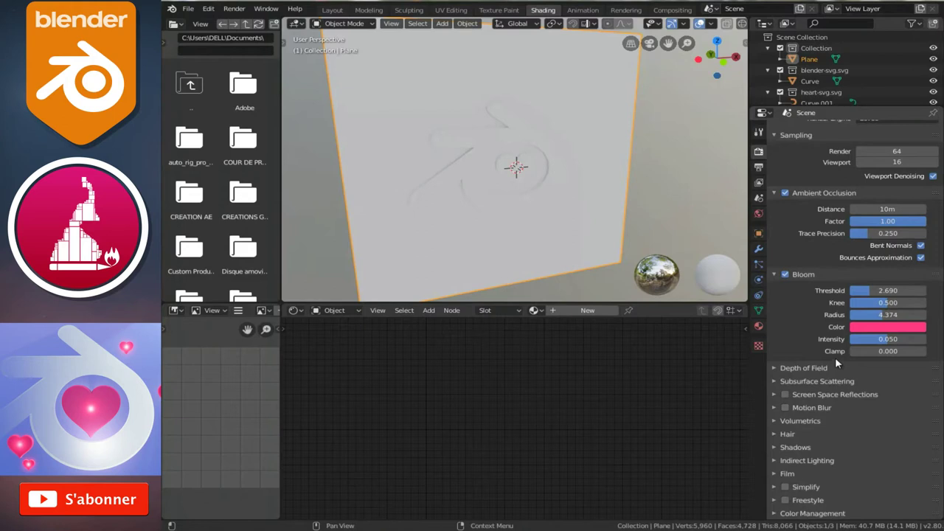
{"action": "left_click", "coordinate": [786, 395]}
{"action": "left_click", "coordinate": [783, 394]}
{"action": "scroll", "coordinate": [783, 394], "scroll_direction": "down", "scroll_amount": 3}
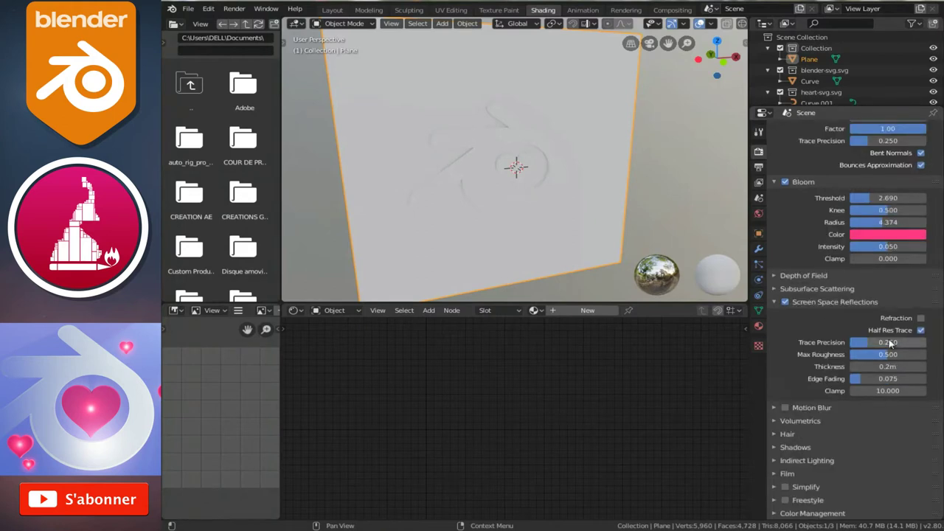
{"action": "mouse_move", "coordinate": [517, 173]}
{"action": "middle_mouse_down"}
{"action": "mouse_move", "coordinate": [509, 169]}
{"action": "mouse_move", "coordinate": [502, 189]}
{"action": "middle_mouse_up"}
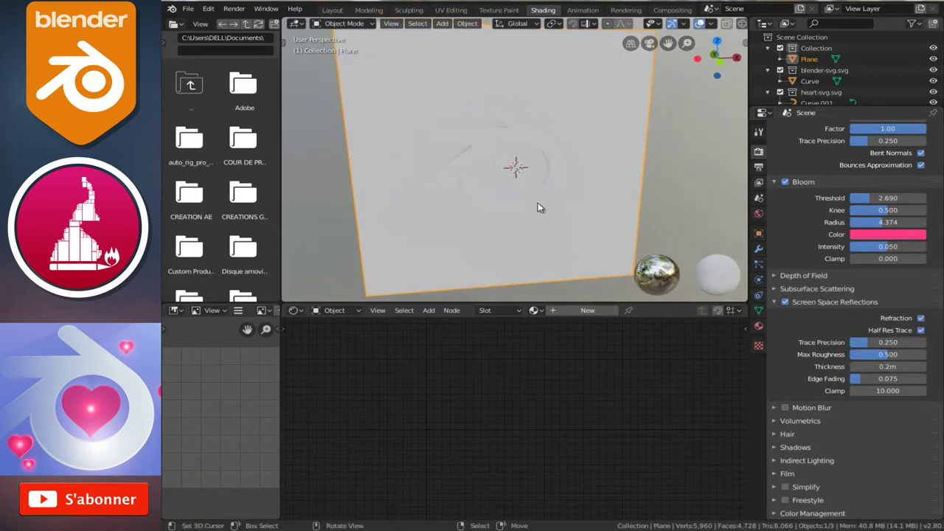
{"action": "middle_click_drag", "start_coordinate": [610, 186], "coordinate": [620, 184]}
{"action": "left_click", "coordinate": [530, 199]}
{"action": "scroll", "coordinate": [530, 200], "scroll_direction": "down", "scroll_amount": 4}
{"action": "scroll", "coordinate": [530, 200], "scroll_direction": "down", "scroll_amount": 1}
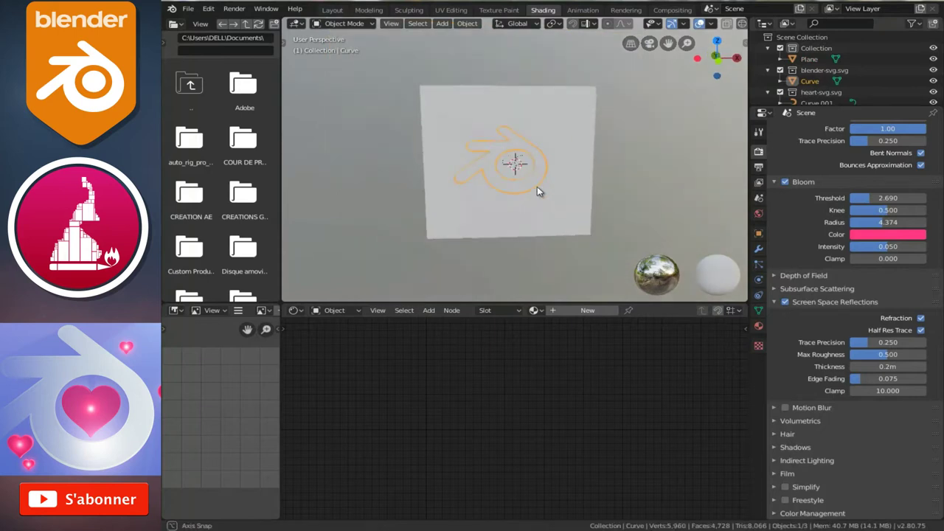
Create a new material for the logo and add a Gradient Texture node.
{"action": "left_click", "coordinate": [586, 310]}
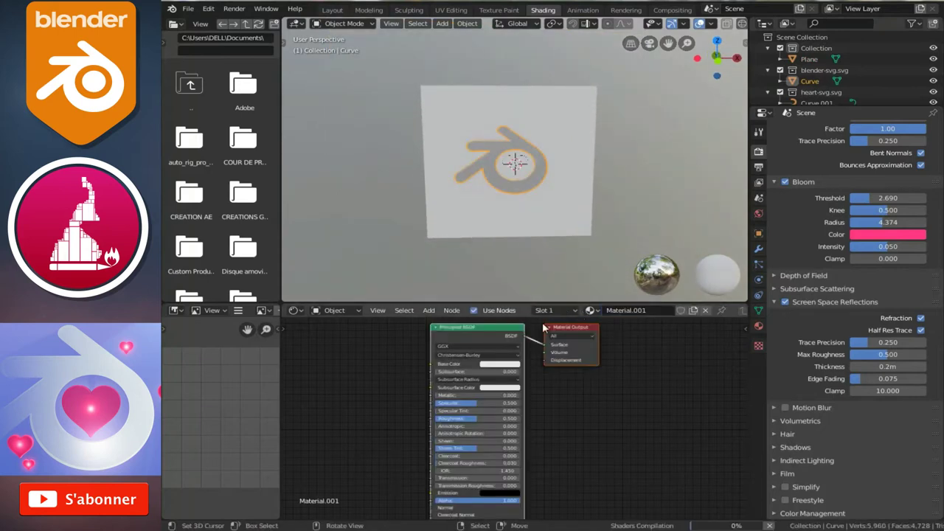
{"action": "scroll", "coordinate": [442, 374], "scroll_direction": "up", "scroll_amount": 1}
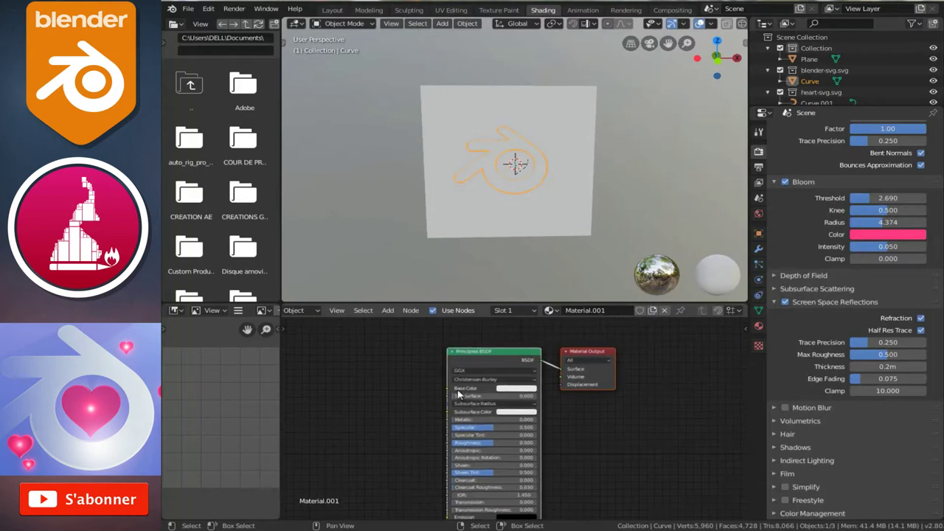
{"action": "middle_click_drag", "start_coordinate": [442, 373], "coordinate": [522, 398]}
{"action": "left_click", "coordinate": [387, 310]}
{"action": "mouse_move", "coordinate": [408, 372]}
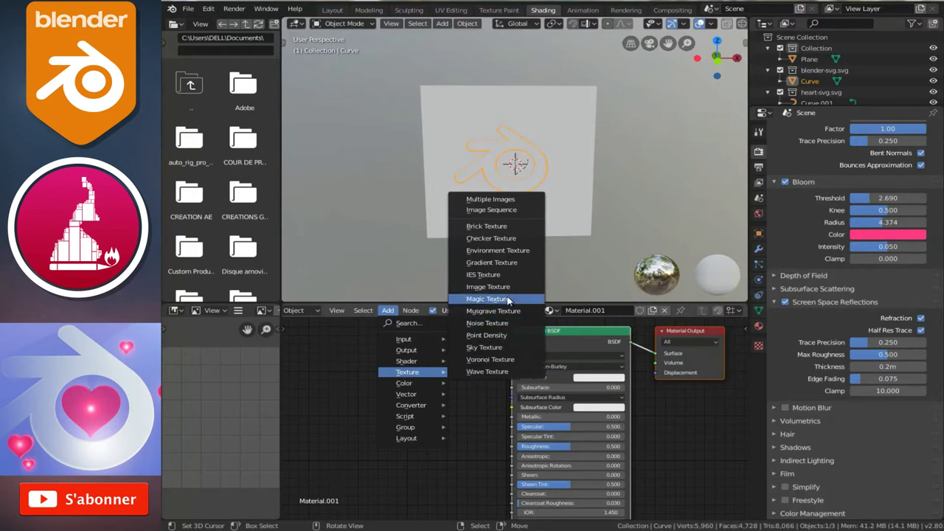
{"action": "left_click", "coordinate": [477, 293]}
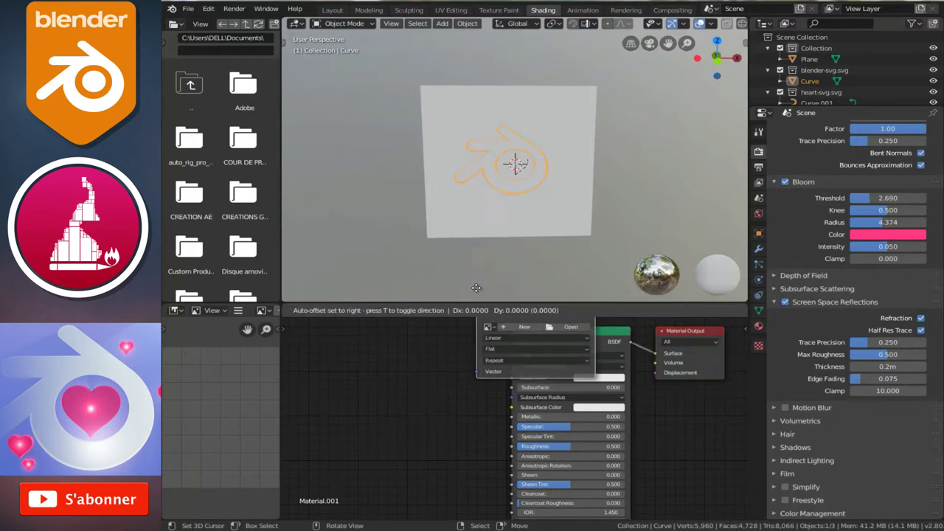
{"action": "left_click", "coordinate": [435, 365]}
{"action": "key", "text": "ctrl+z"}
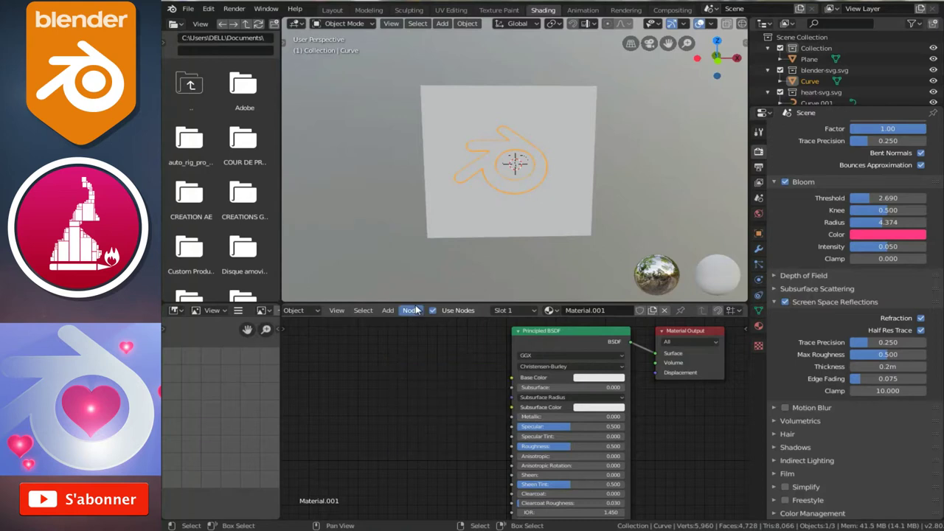
{"action": "left_click", "coordinate": [387, 310]}
{"action": "mouse_move", "coordinate": [407, 372]}
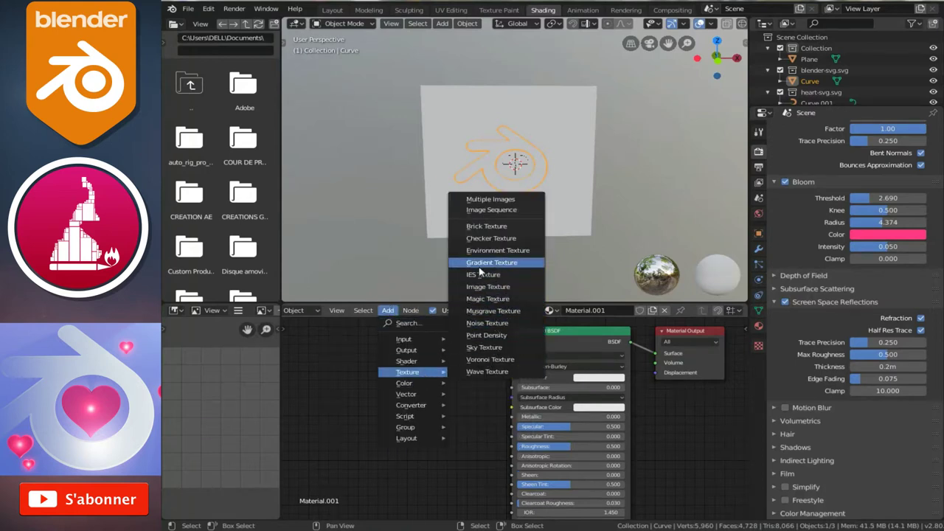
{"action": "left_click", "coordinate": [481, 262]}
{"action": "left_click", "coordinate": [383, 427]}
{"action": "mouse_move", "coordinate": [424, 418]}
{"action": "middle_mouse_down"}
{"action": "mouse_move", "coordinate": [462, 381]}
{"action": "mouse_move", "coordinate": [467, 391]}
{"action": "mouse_move", "coordinate": [405, 430]}
{"action": "middle_mouse_up"}
{"action": "scroll", "coordinate": [462, 381], "scroll_direction": "down", "scroll_amount": 2}
Connect the Gradient Texture colour to Base Color, Emission and Alpha.
{"action": "left_click_drag", "start_coordinate": [408, 439], "coordinate": [508, 383]}
{"action": "scroll", "coordinate": [508, 382], "scroll_direction": "down", "scroll_amount": 2}
{"action": "middle_click_drag", "start_coordinate": [508, 382], "coordinate": [520, 407]}
{"action": "scroll", "coordinate": [487, 383], "scroll_direction": "up", "scroll_amount": 1}
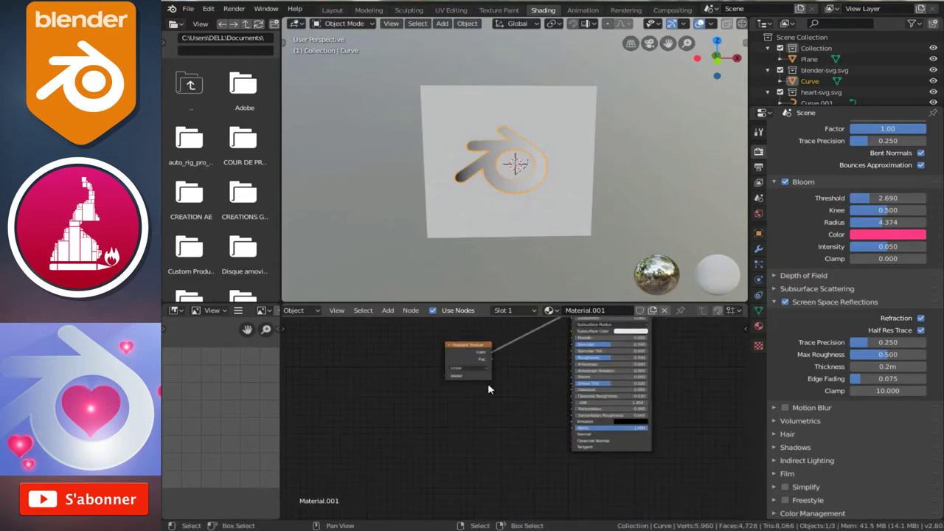
{"action": "left_click_drag", "start_coordinate": [470, 348], "coordinate": [447, 370]}
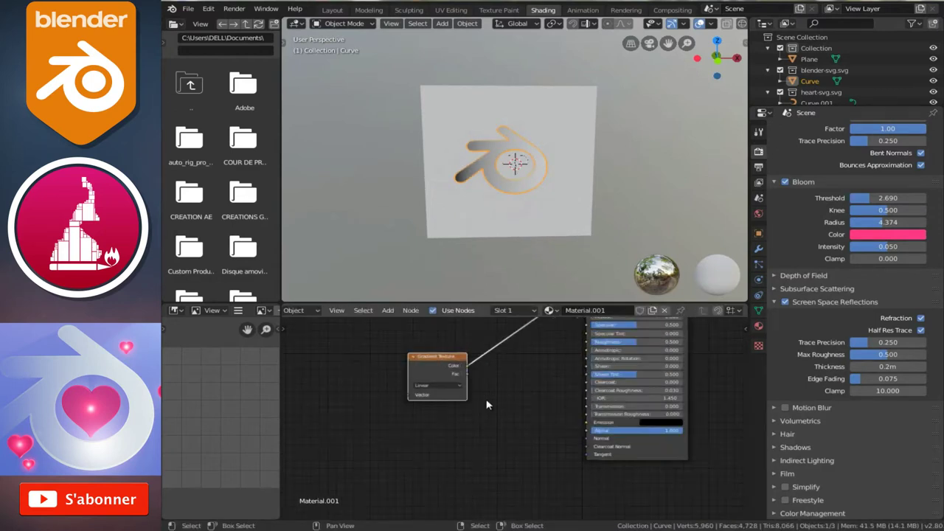
{"action": "scroll", "coordinate": [464, 372], "scroll_direction": "up", "scroll_amount": 1}
{"action": "left_click_drag", "start_coordinate": [463, 363], "coordinate": [592, 426]}
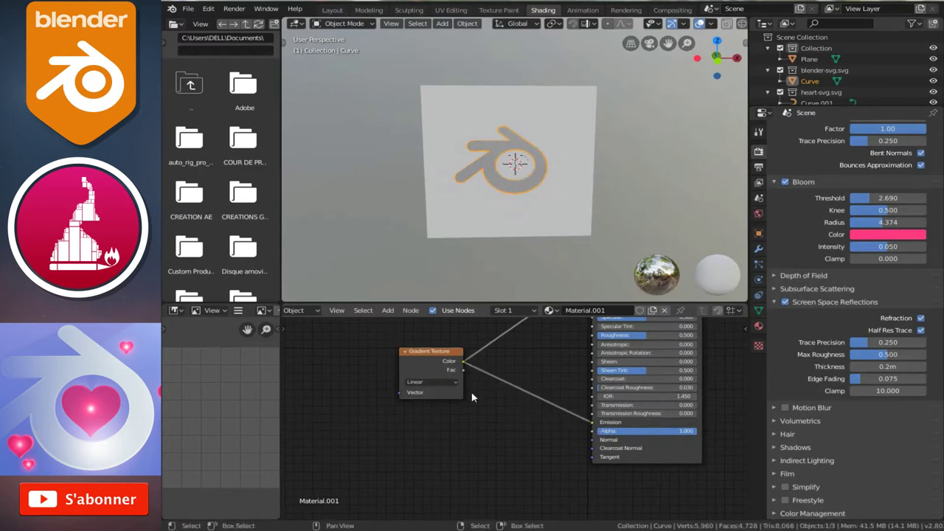
{"action": "middle_click_drag", "start_coordinate": [491, 413], "coordinate": [492, 414]}
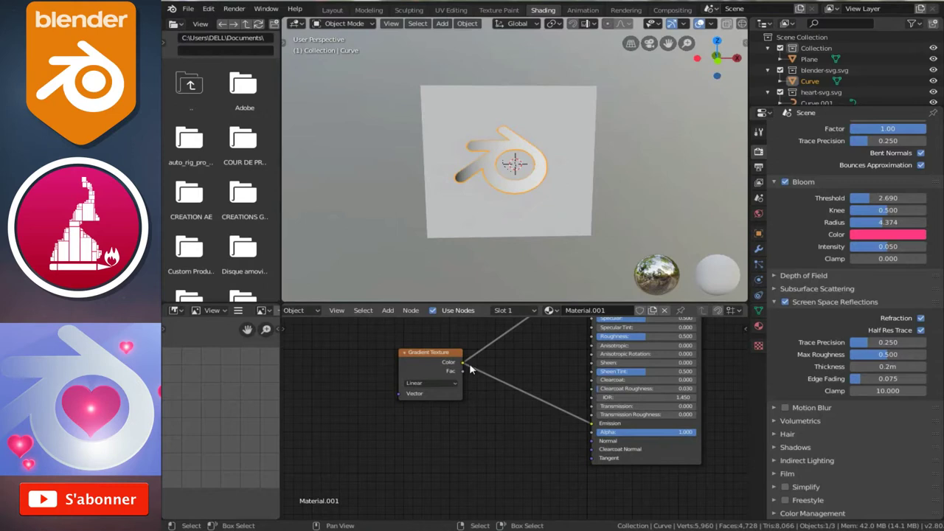
{"action": "left_click_drag", "start_coordinate": [462, 362], "coordinate": [592, 432]}
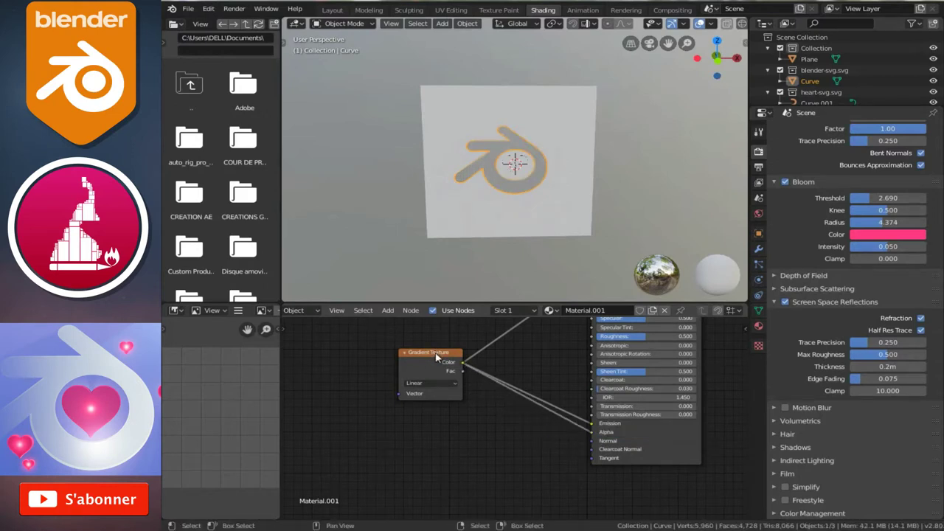
{"action": "left_click_drag", "start_coordinate": [448, 360], "coordinate": [416, 364]}
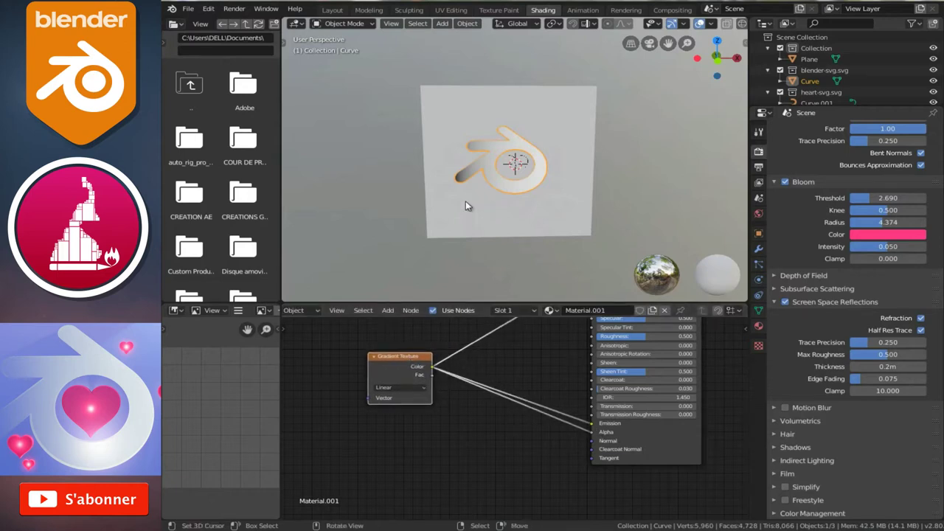
{"action": "scroll", "coordinate": [466, 201], "scroll_direction": "up", "scroll_amount": 3}
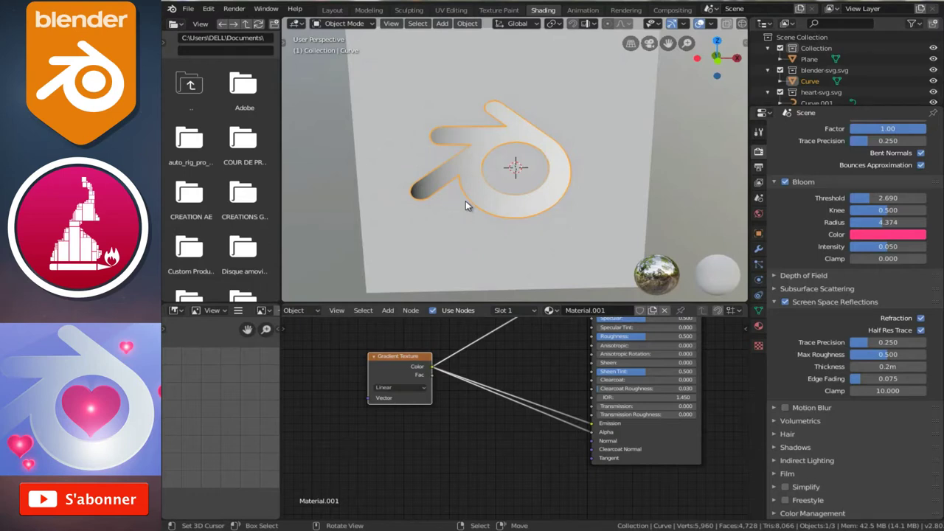
{"action": "middle_click_drag", "start_coordinate": [457, 203], "coordinate": [464, 203]}
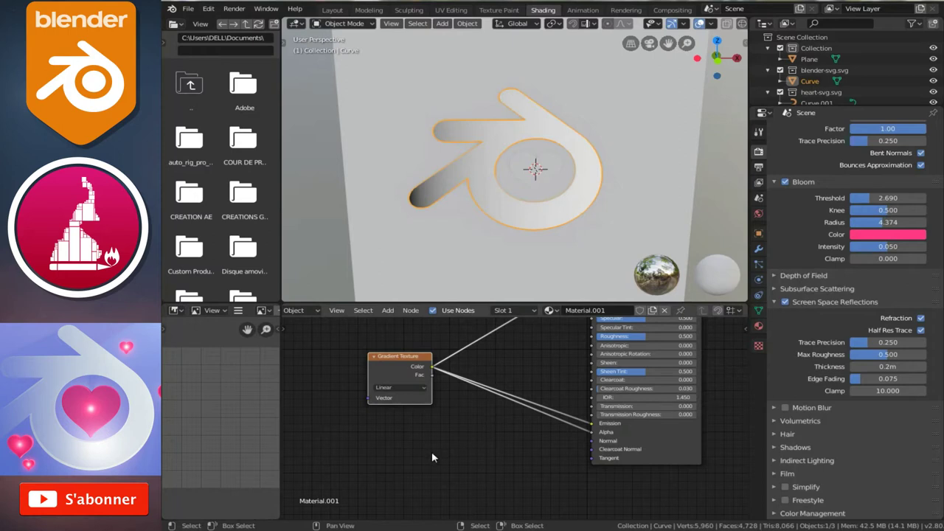
{"action": "scroll", "coordinate": [433, 445], "scroll_direction": "up", "scroll_amount": 1}
{"action": "middle_click_drag", "start_coordinate": [433, 440], "coordinate": [401, 461]}
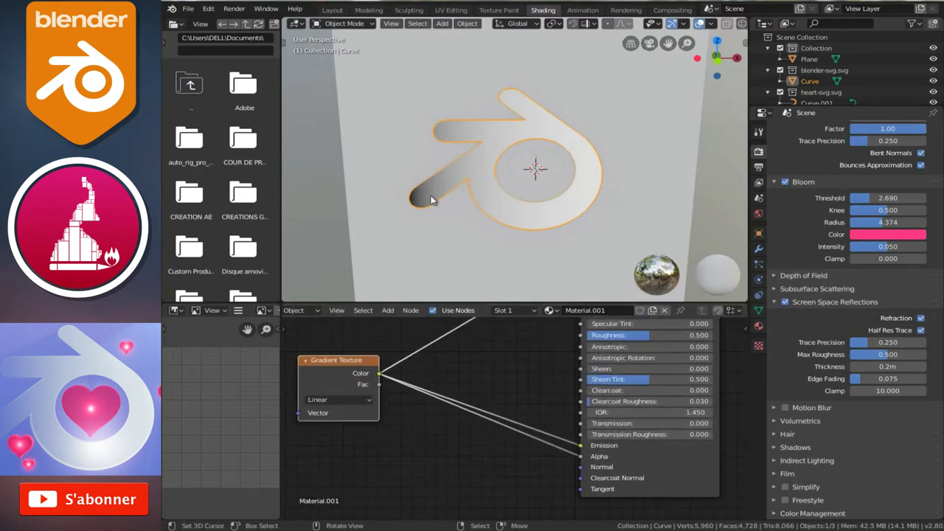
{"action": "middle_click_drag", "start_coordinate": [606, 174], "coordinate": [598, 192]}
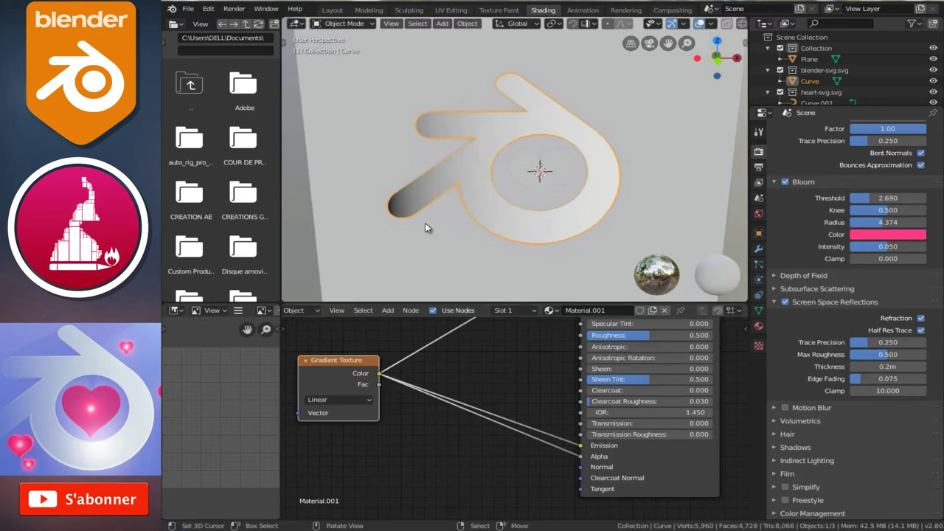
{"action": "middle_click_drag", "start_coordinate": [455, 217], "coordinate": [474, 194]}
{"action": "mouse_move", "coordinate": [528, 181]}
{"action": "middle_mouse_down"}
{"action": "mouse_move", "coordinate": [538, 170]}
{"action": "mouse_move", "coordinate": [479, 230]}
{"action": "mouse_move", "coordinate": [453, 219]}
{"action": "middle_mouse_up"}
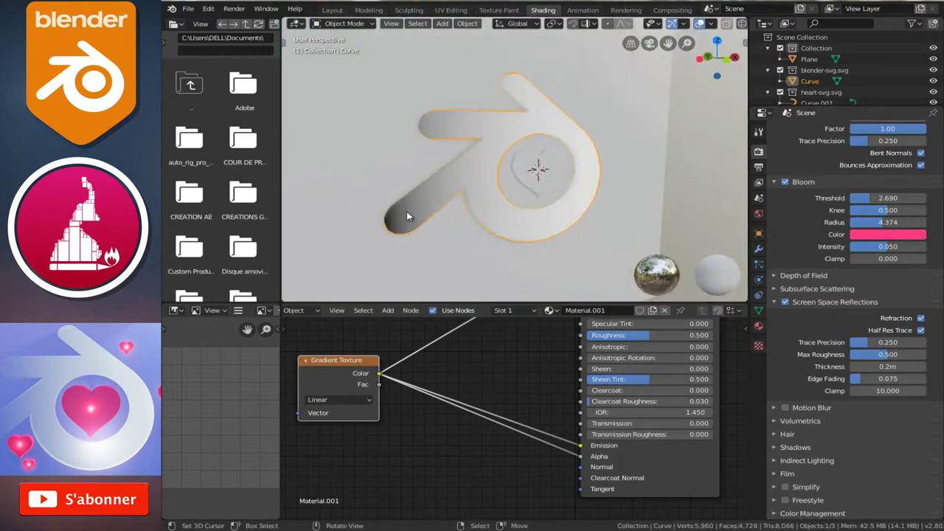
Set Material.001's Blend Mode to Alpha Blend in Material Properties.
{"action": "left_click", "coordinate": [759, 325]}
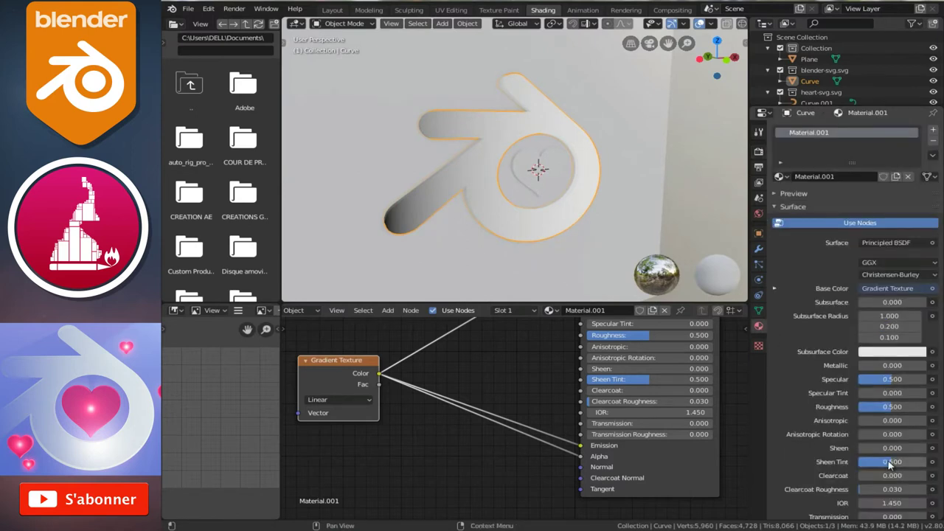
{"action": "scroll", "coordinate": [870, 450], "scroll_direction": "down", "scroll_amount": 5}
{"action": "scroll", "coordinate": [858, 448], "scroll_direction": "down", "scroll_amount": 3}
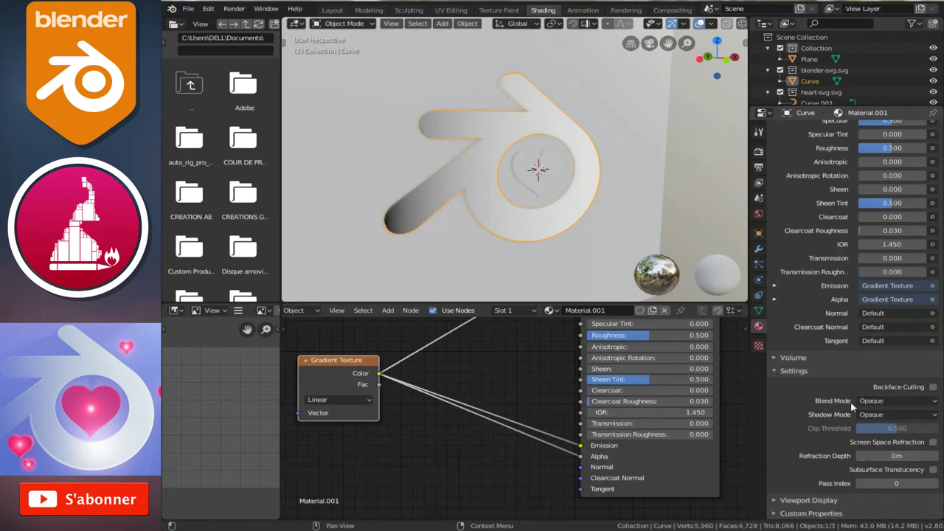
{"action": "left_click", "coordinate": [879, 401]}
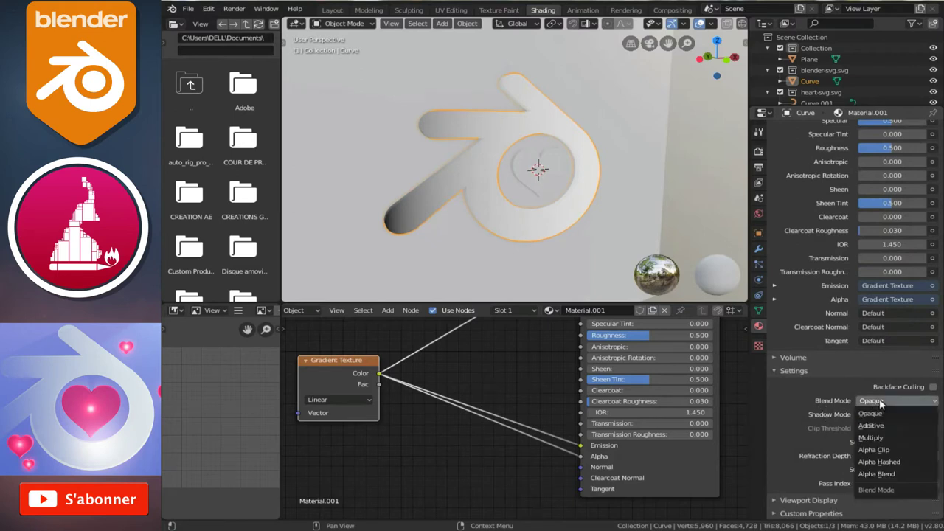
{"action": "left_click", "coordinate": [878, 475]}
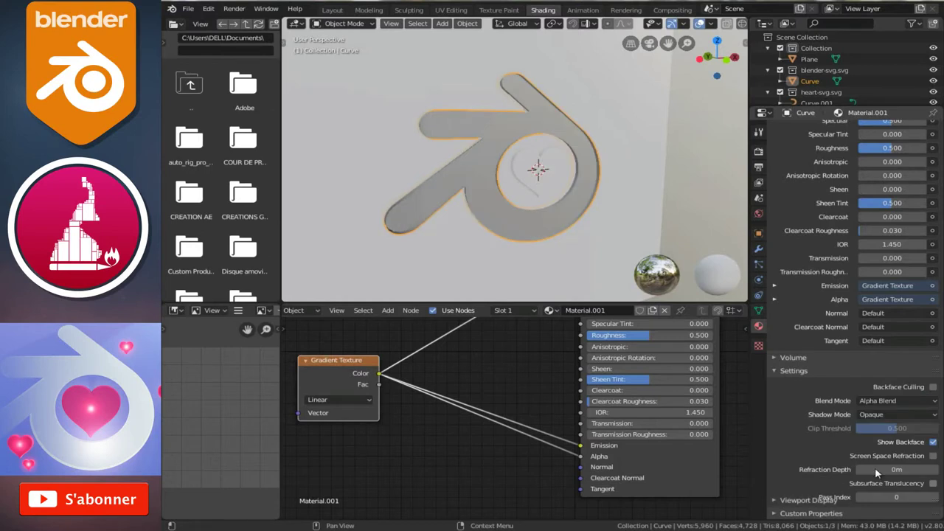
{"action": "mouse_move", "coordinate": [558, 196]}
{"action": "middle_mouse_down"}
{"action": "mouse_move", "coordinate": [495, 194]}
{"action": "mouse_move", "coordinate": [619, 203]}
{"action": "mouse_move", "coordinate": [633, 191]}
{"action": "mouse_move", "coordinate": [496, 204]}
{"action": "mouse_move", "coordinate": [500, 192]}
{"action": "middle_mouse_up"}
Insert a Bright/Contrast node into the Gradient Texture to Emission link.
{"action": "scroll", "coordinate": [433, 404], "scroll_direction": "down", "scroll_amount": 1}
{"action": "mouse_move", "coordinate": [433, 404]}
{"action": "middle_mouse_down"}
{"action": "mouse_move", "coordinate": [491, 410]}
{"action": "mouse_move", "coordinate": [423, 385]}
{"action": "middle_mouse_up"}
{"action": "left_click_drag", "start_coordinate": [463, 391], "coordinate": [420, 387]}
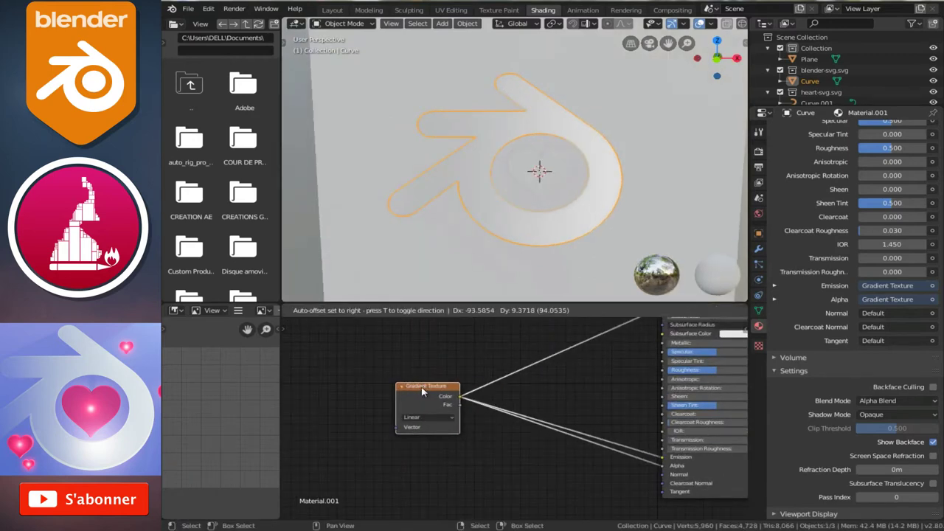
{"action": "left_click", "coordinate": [388, 310]}
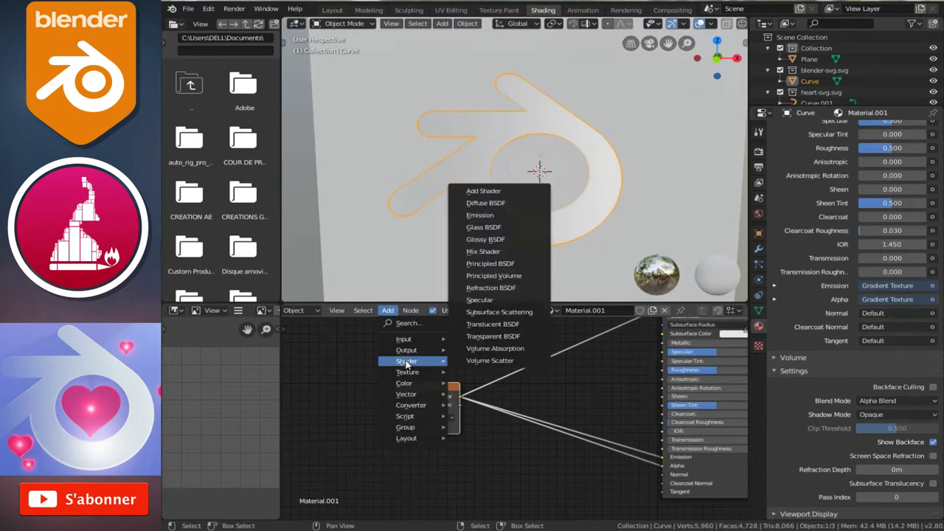
{"action": "mouse_move", "coordinate": [405, 382]}
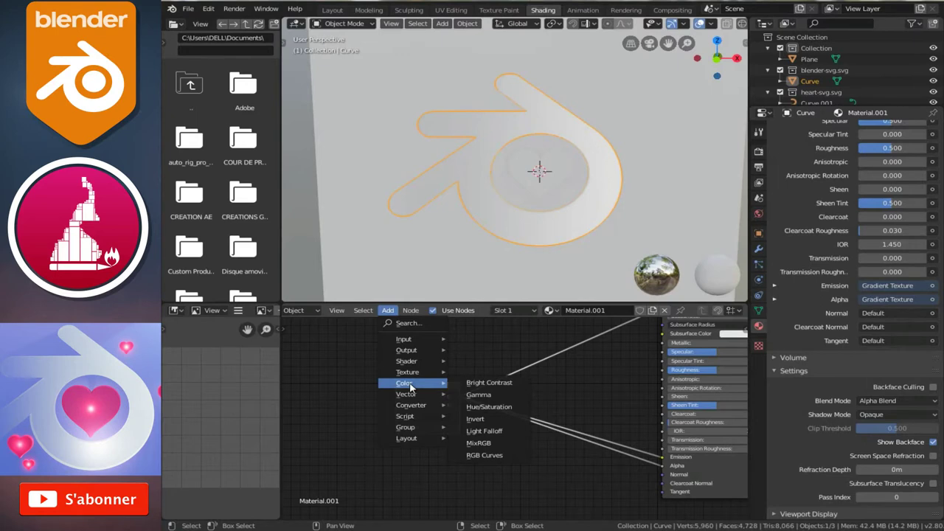
{"action": "left_click", "coordinate": [483, 382]}
{"action": "scroll", "coordinate": [545, 372], "scroll_direction": "up", "scroll_amount": 2}
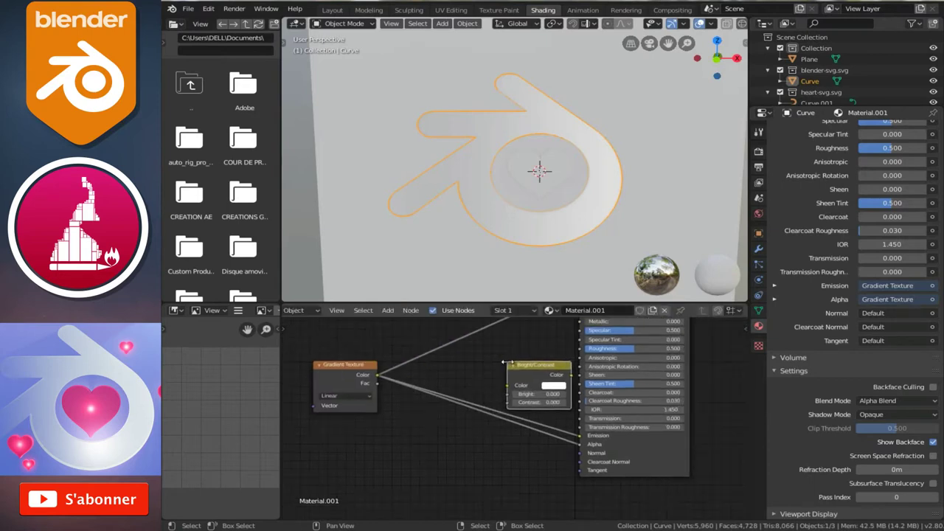
{"action": "left_click", "coordinate": [542, 366]}
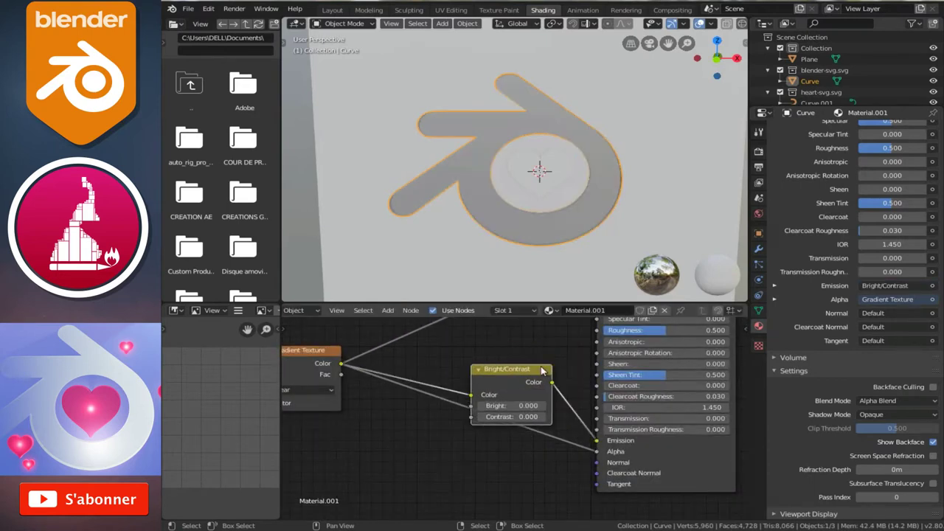
{"action": "left_click_drag", "start_coordinate": [514, 422], "coordinate": [506, 396]}
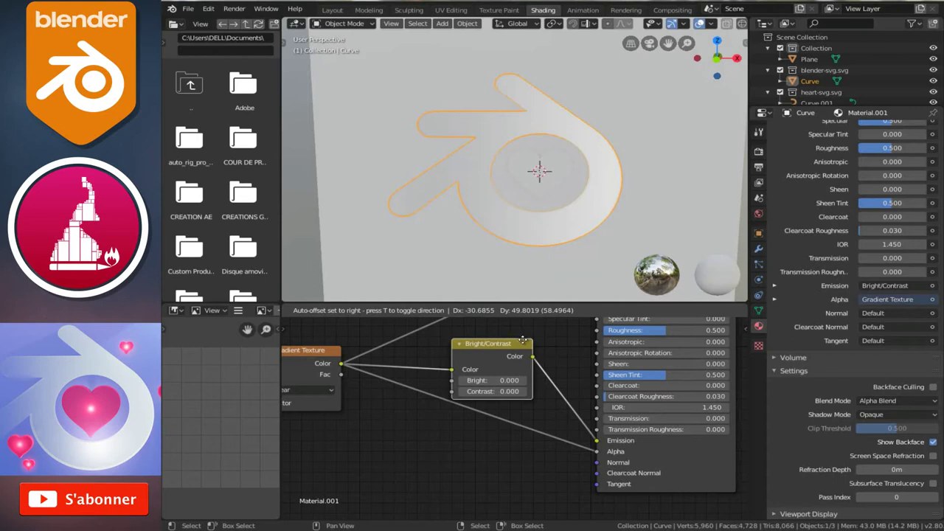
Tune the Bright/Contrast node to Bright 2.1 and Contrast 9.1.
{"action": "scroll", "coordinate": [494, 407], "scroll_direction": "up", "scroll_amount": 2}
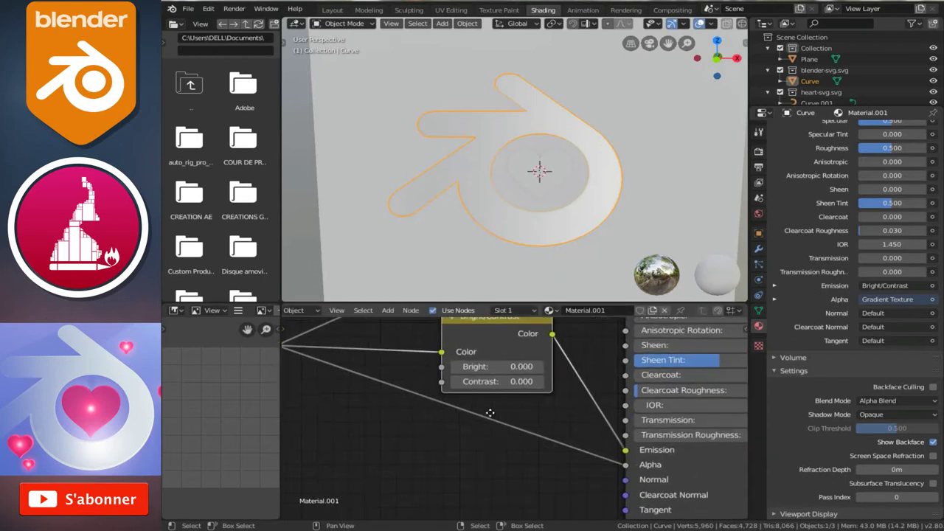
{"action": "left_click_drag", "start_coordinate": [479, 427], "coordinate": [532, 431]}
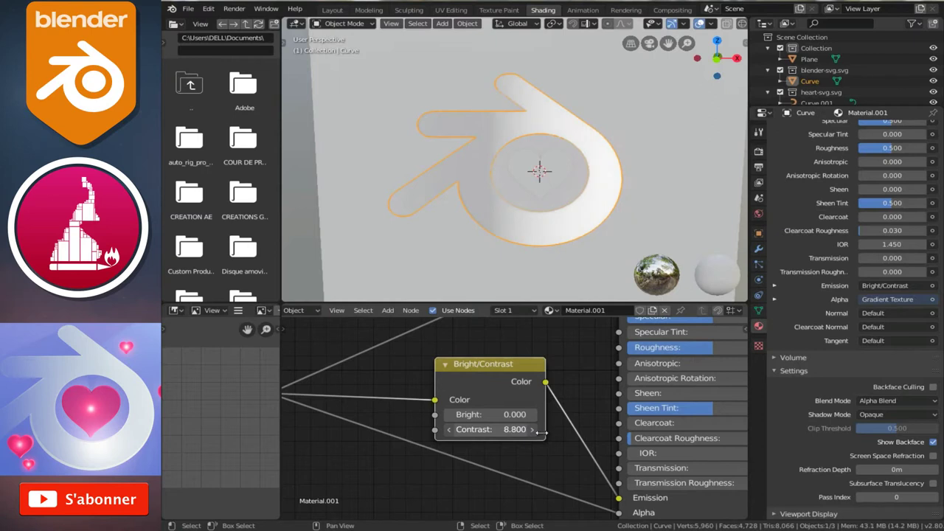
{"action": "left_click_drag", "start_coordinate": [539, 433], "coordinate": [497, 415]}
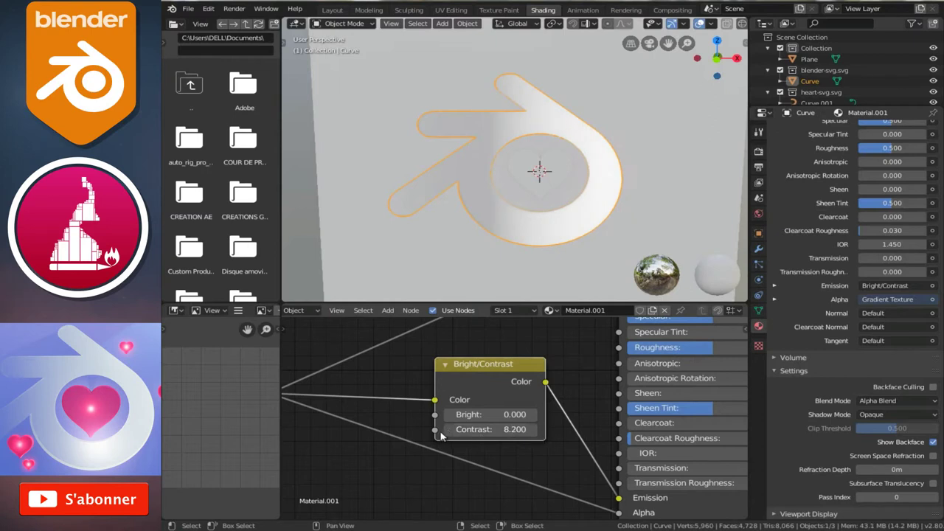
{"action": "left_click", "coordinate": [509, 415]}
{"action": "type", "text": "3.4"}
{"action": "key", "text": "Return"}
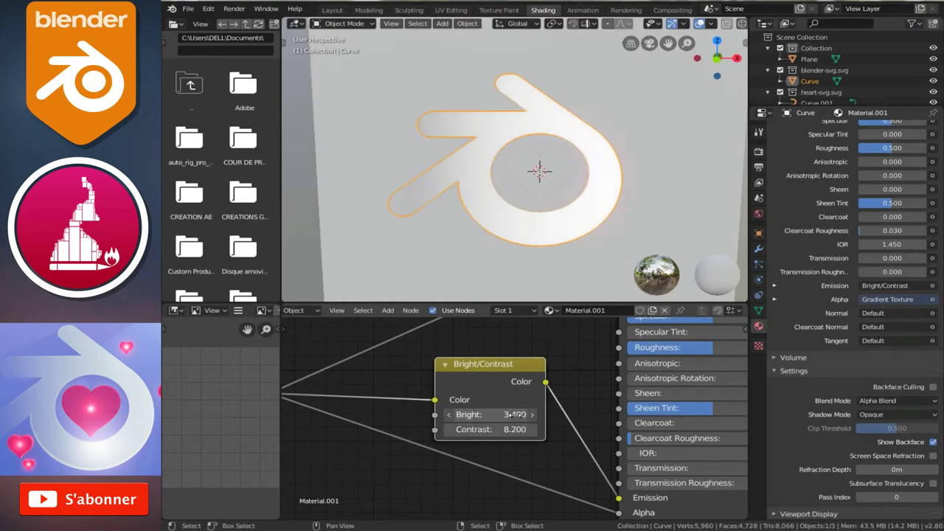
{"action": "left_click_drag", "start_coordinate": [509, 414], "coordinate": [501, 417]}
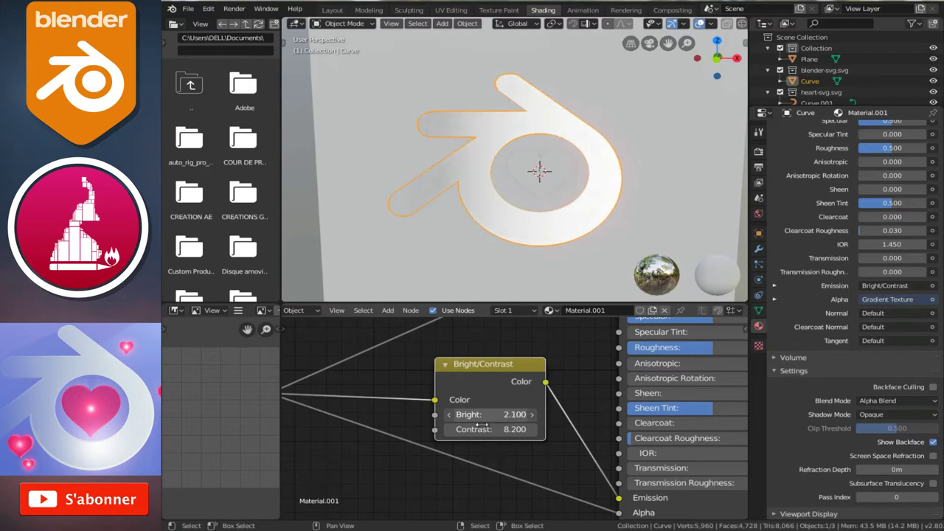
{"action": "left_click_drag", "start_coordinate": [541, 426], "coordinate": [526, 427]}
{"action": "scroll", "coordinate": [514, 404], "scroll_direction": "down", "scroll_amount": 2}
{"action": "middle_click_drag", "start_coordinate": [546, 413], "coordinate": [498, 425]}
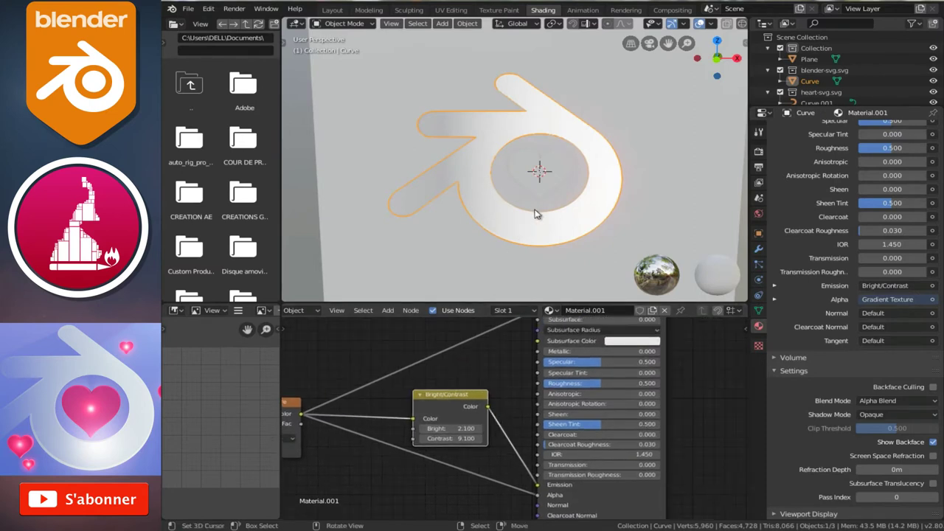
Select the heart curve, create Material.002 with Principled BSDF, and frame its nodes.
{"action": "left_click", "coordinate": [554, 172]}
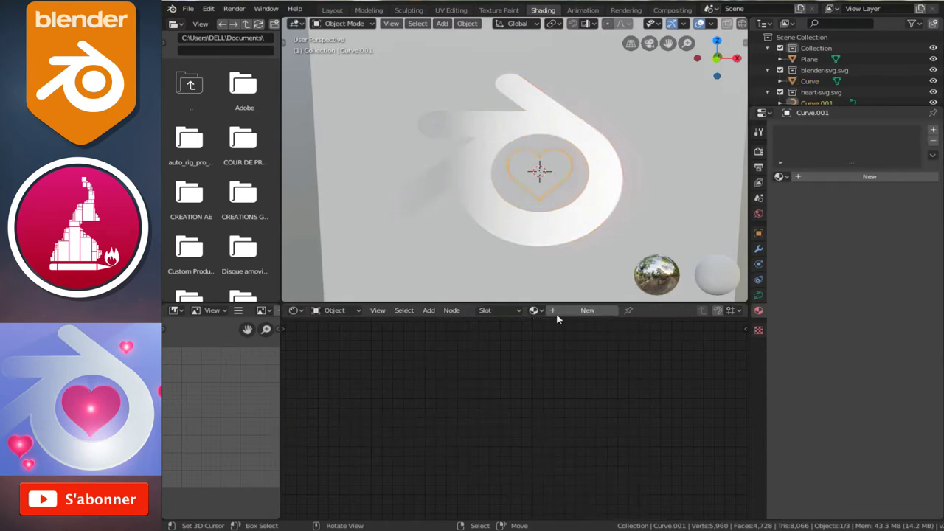
{"action": "left_click", "coordinate": [587, 310]}
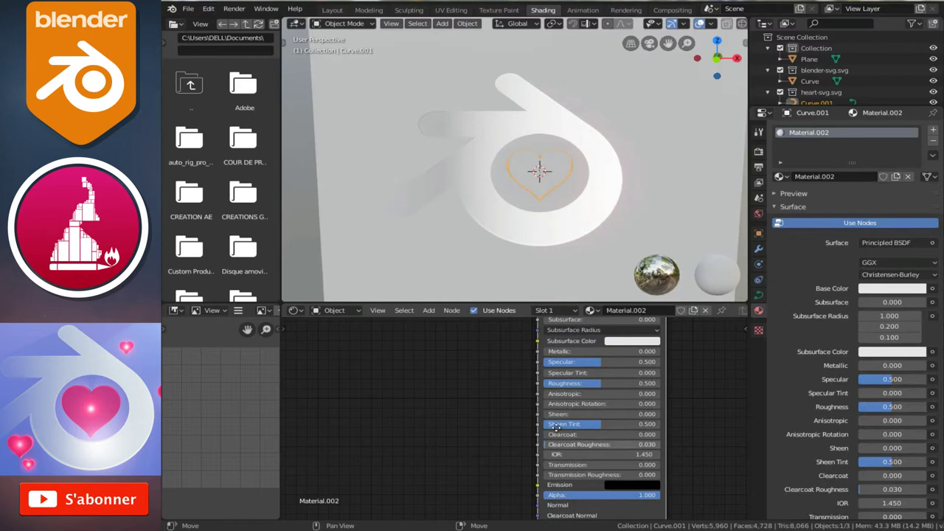
{"action": "middle_click_drag", "start_coordinate": [556, 427], "coordinate": [528, 472]}
{"action": "middle_click_drag", "start_coordinate": [524, 435], "coordinate": [512, 447]}
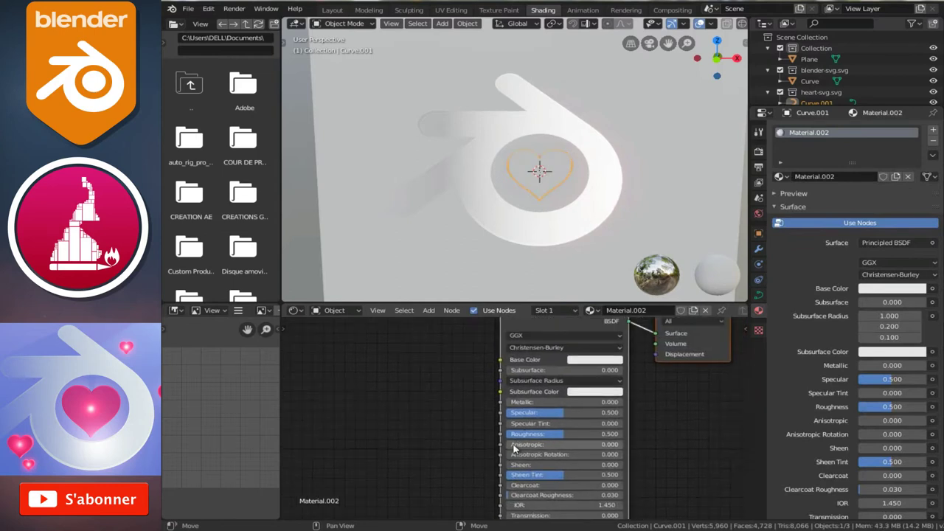
{"action": "scroll", "coordinate": [531, 428], "scroll_direction": "up", "scroll_amount": 2}
{"action": "scroll", "coordinate": [554, 415], "scroll_direction": "down", "scroll_amount": 3}
{"action": "middle_click_drag", "start_coordinate": [554, 412], "coordinate": [517, 409]}
{"action": "scroll", "coordinate": [517, 409], "scroll_direction": "up", "scroll_amount": 2}
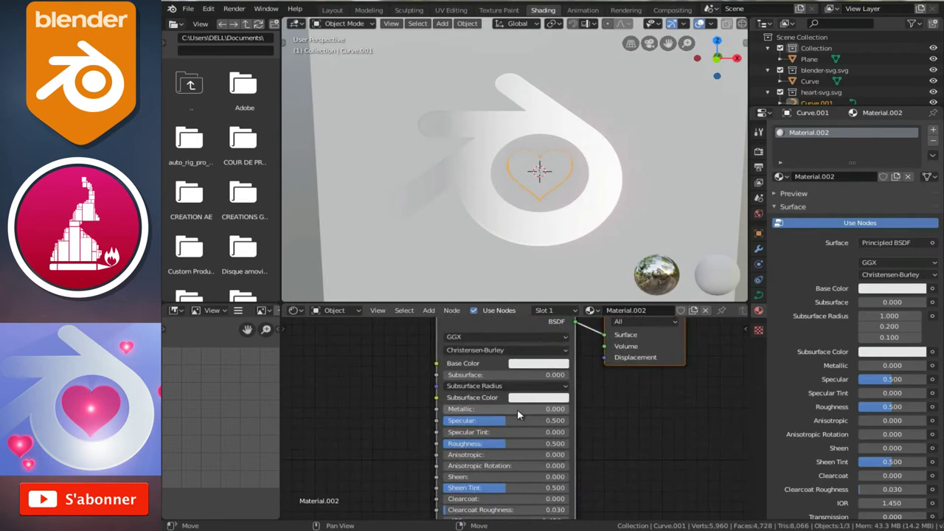
{"action": "middle_click_drag", "start_coordinate": [532, 376], "coordinate": [517, 404]}
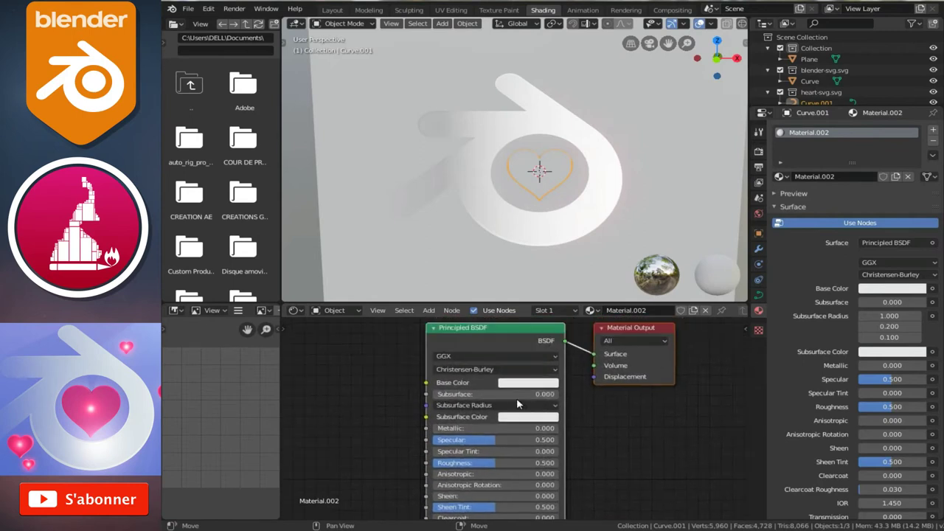
{"action": "scroll", "coordinate": [574, 420], "scroll_direction": "down", "scroll_amount": 2}
{"action": "middle_click_drag", "start_coordinate": [566, 432], "coordinate": [568, 378]}
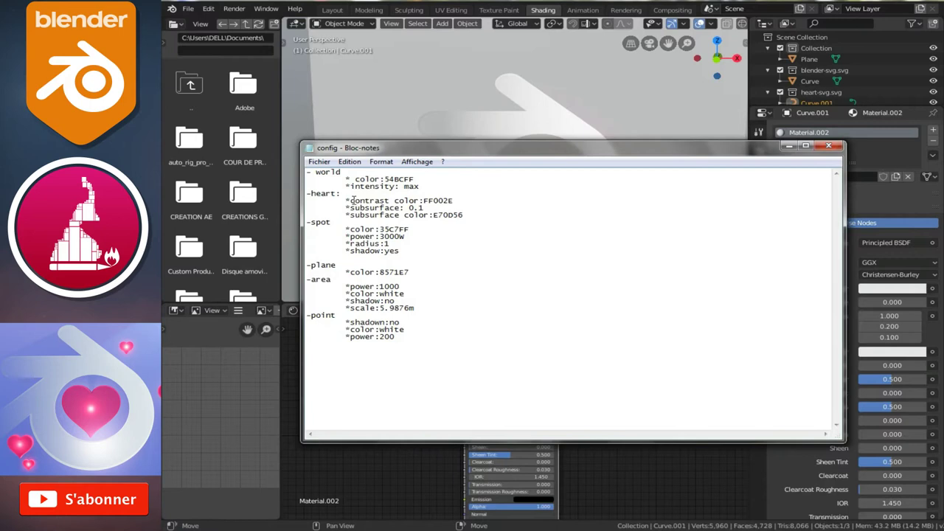
Highlight the heart's contrast color FF002E in config.txt, then hide Notepad and frame all nodes.
{"action": "left_click_drag", "start_coordinate": [350, 200], "coordinate": [420, 200]}
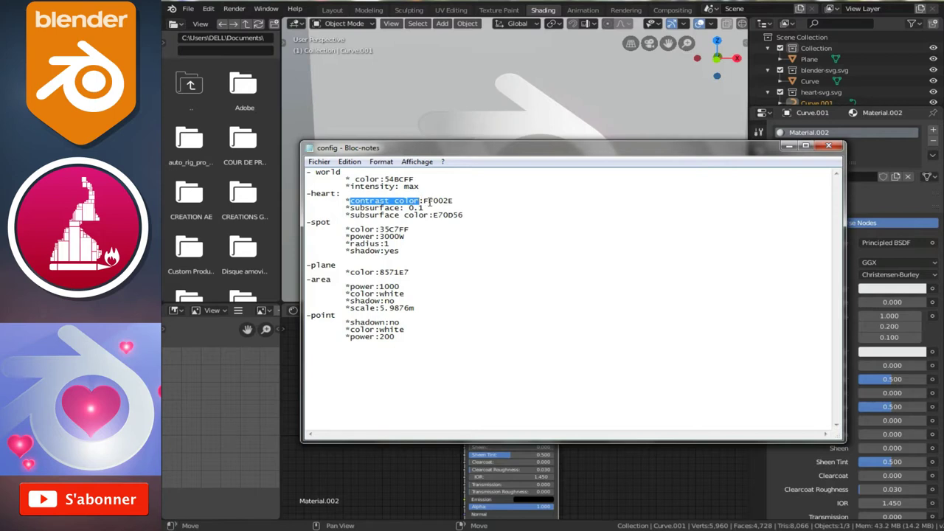
{"action": "left_click_drag", "start_coordinate": [424, 200], "coordinate": [474, 201]}
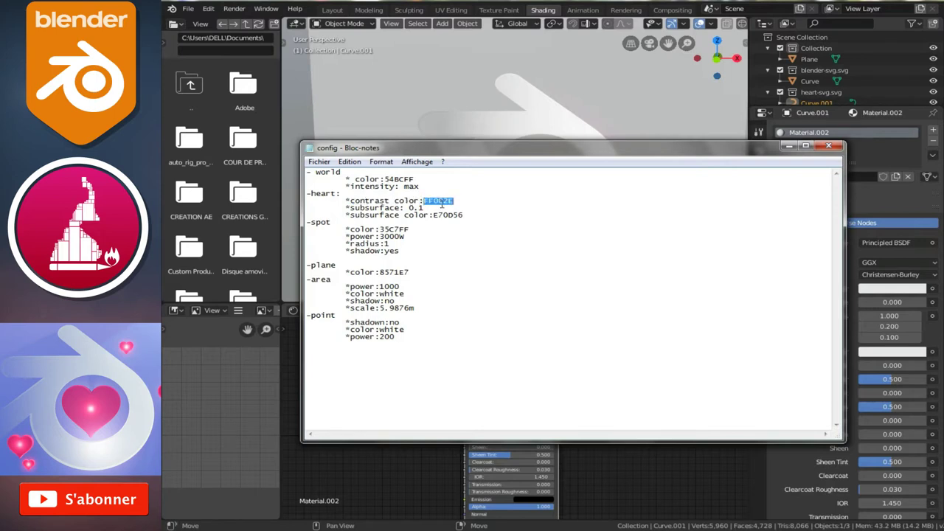
{"action": "left_click", "coordinate": [429, 526]}
{"action": "key", "text": "Home"}
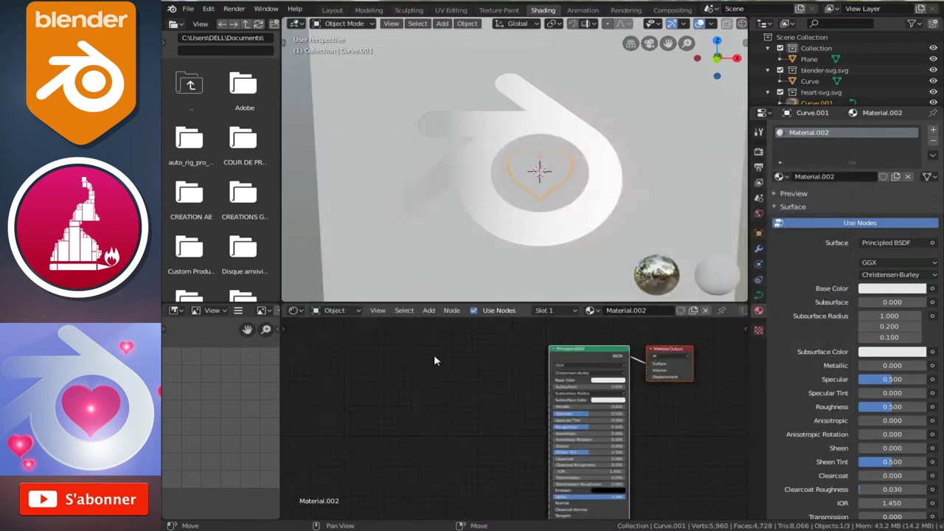
Add a Bright/Contrast node and link its output to the heart's Base Color.
{"action": "left_click", "coordinate": [428, 310]}
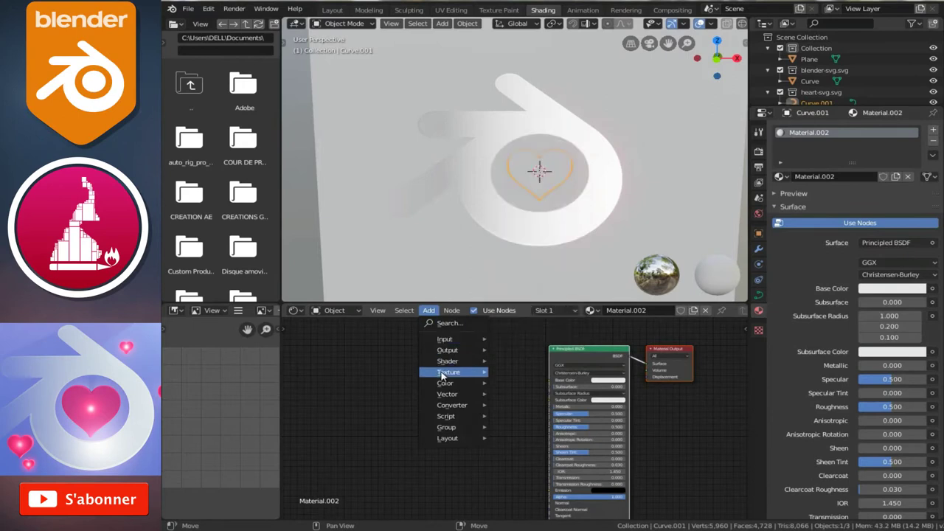
{"action": "mouse_move", "coordinate": [445, 382]}
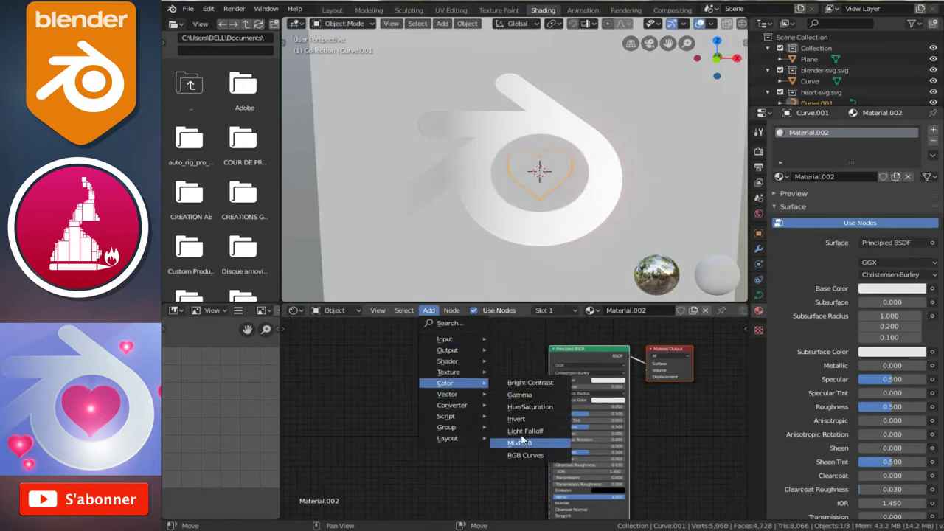
{"action": "left_click", "coordinate": [522, 386]}
{"action": "left_click", "coordinate": [480, 383]}
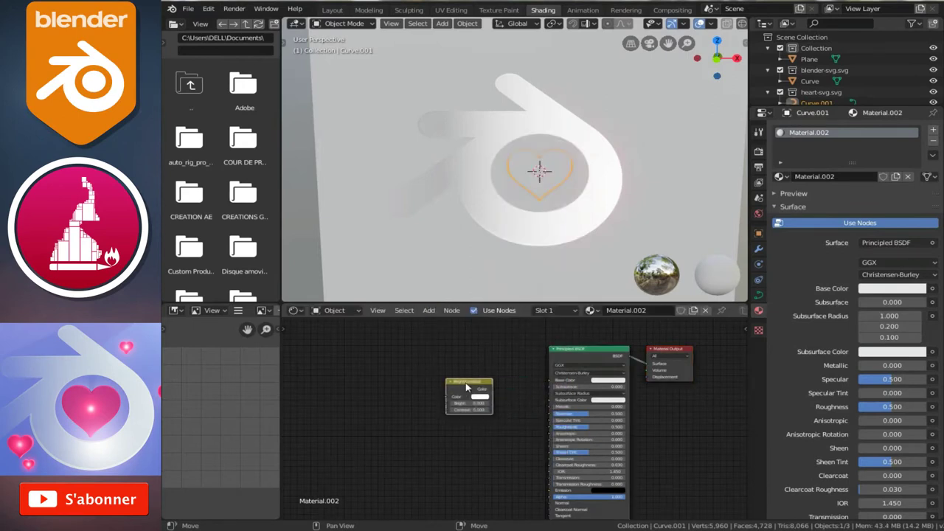
{"action": "scroll", "coordinate": [490, 382], "scroll_direction": "up", "scroll_amount": 2}
{"action": "left_click_drag", "start_coordinate": [486, 378], "coordinate": [562, 366]}
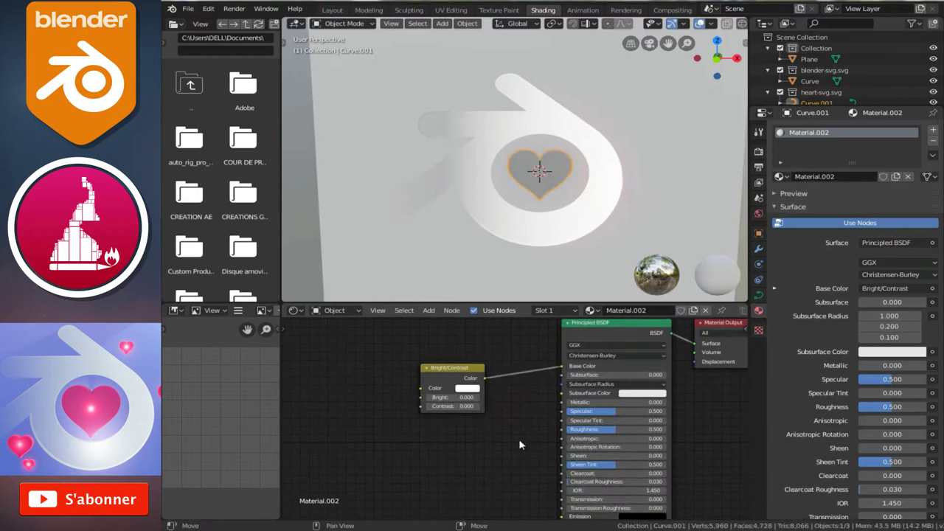
{"action": "scroll", "coordinate": [520, 442], "scroll_direction": "up", "scroll_amount": 2}
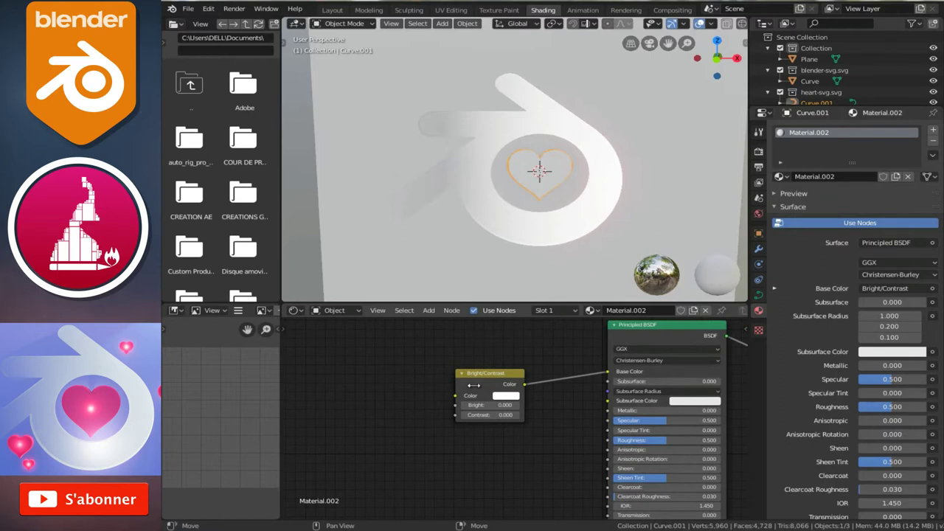
{"action": "scroll", "coordinate": [473, 385], "scroll_direction": "up", "scroll_amount": 1}
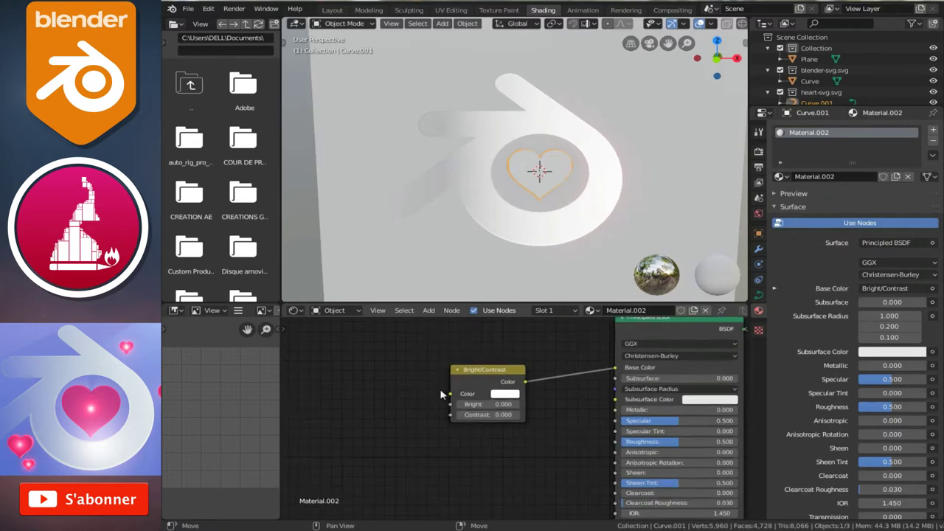
Set the Bright/Contrast node's colour to red hex FF002E.
{"action": "left_click", "coordinate": [469, 393]}
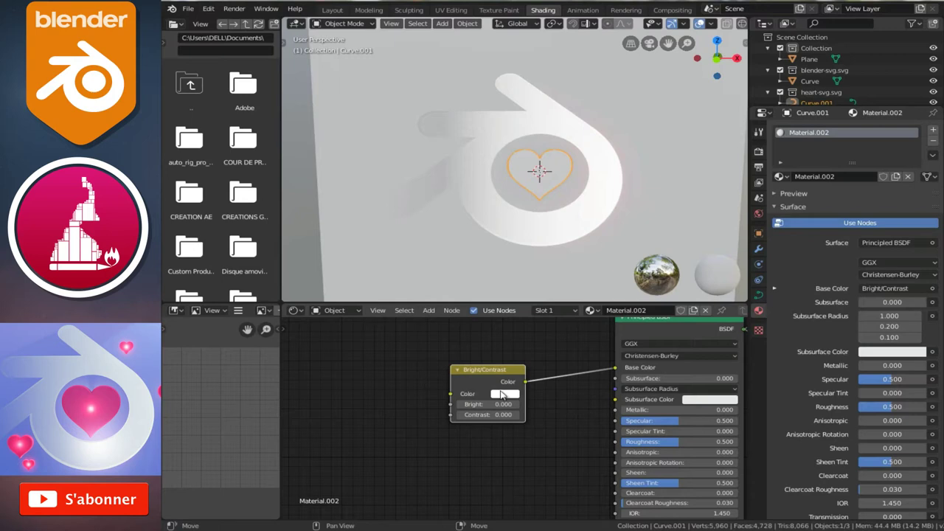
{"action": "left_click", "coordinate": [504, 395]}
{"action": "left_click", "coordinate": [565, 335]}
{"action": "left_click", "coordinate": [536, 350]}
{"action": "type", "text": "FF002E"}
{"action": "key", "text": "Return"}
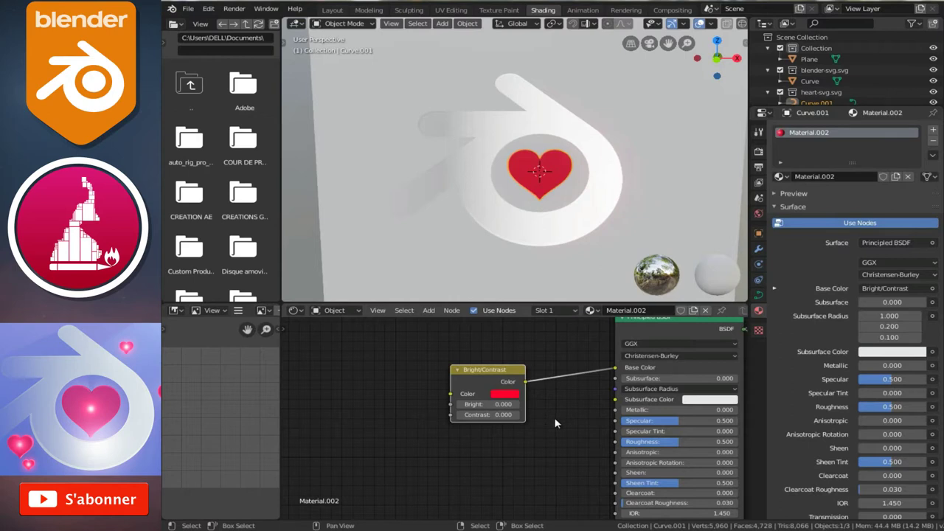
Set the node's Contrast to 10, then return to the Notepad config notes.
{"action": "scroll", "coordinate": [553, 426], "scroll_direction": "down", "scroll_amount": 2}
{"action": "scroll", "coordinate": [527, 419], "scroll_direction": "up", "scroll_amount": 1}
{"action": "scroll", "coordinate": [527, 419], "scroll_direction": "up", "scroll_amount": 1}
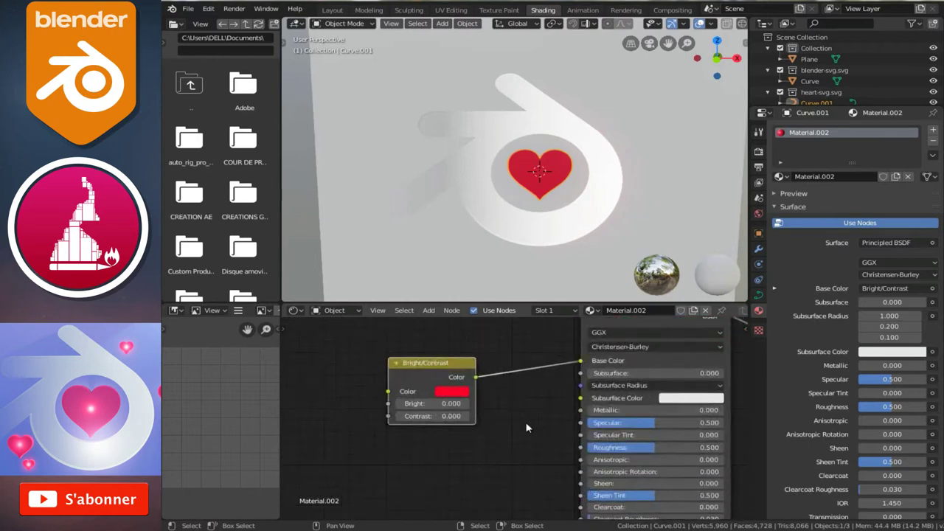
{"action": "scroll", "coordinate": [531, 429], "scroll_direction": "up", "scroll_amount": 2}
{"action": "left_click_drag", "start_coordinate": [461, 427], "coordinate": [494, 426]}
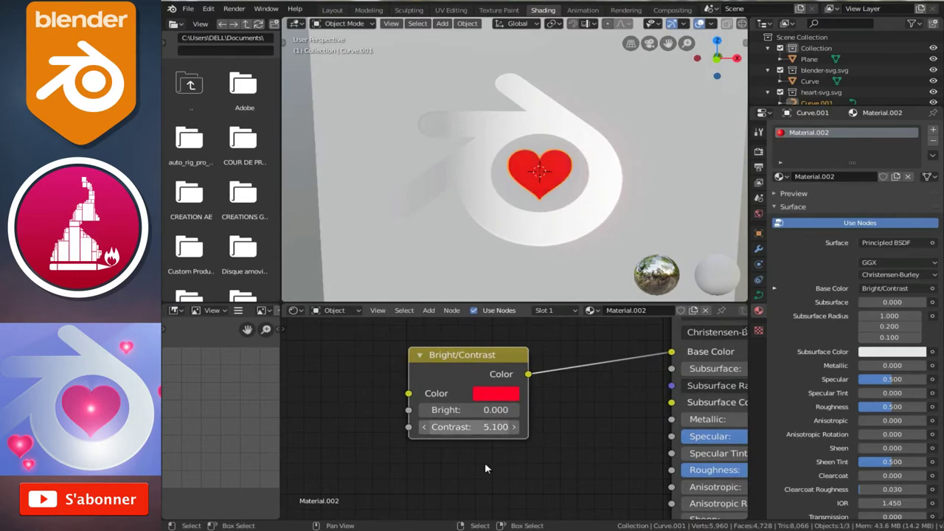
{"action": "left_click", "coordinate": [468, 427]}
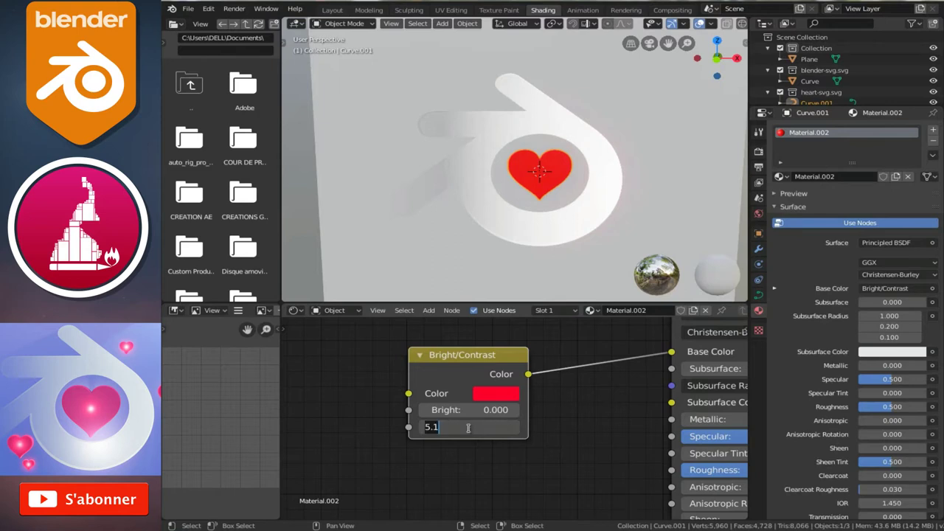
{"action": "type", "text": "10"}
{"action": "key", "text": "Return"}
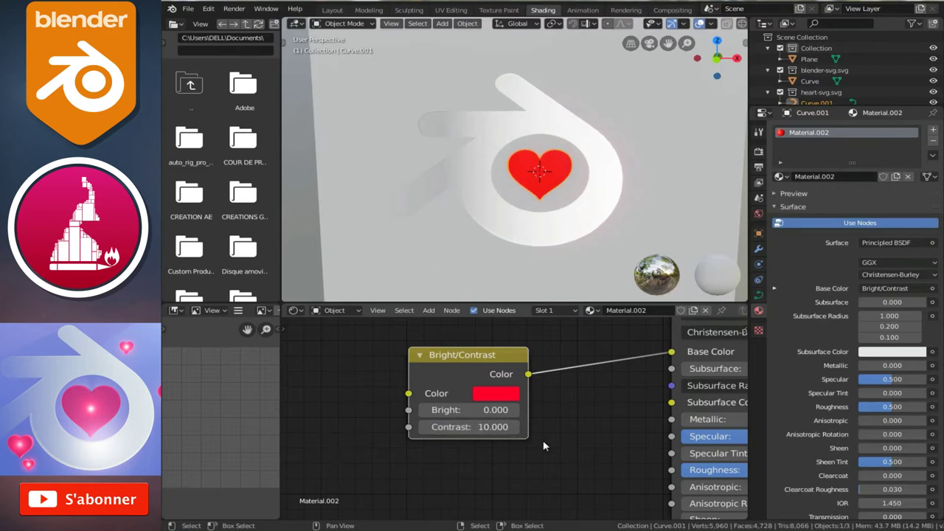
{"action": "scroll", "coordinate": [541, 435], "scroll_direction": "down", "scroll_amount": 2}
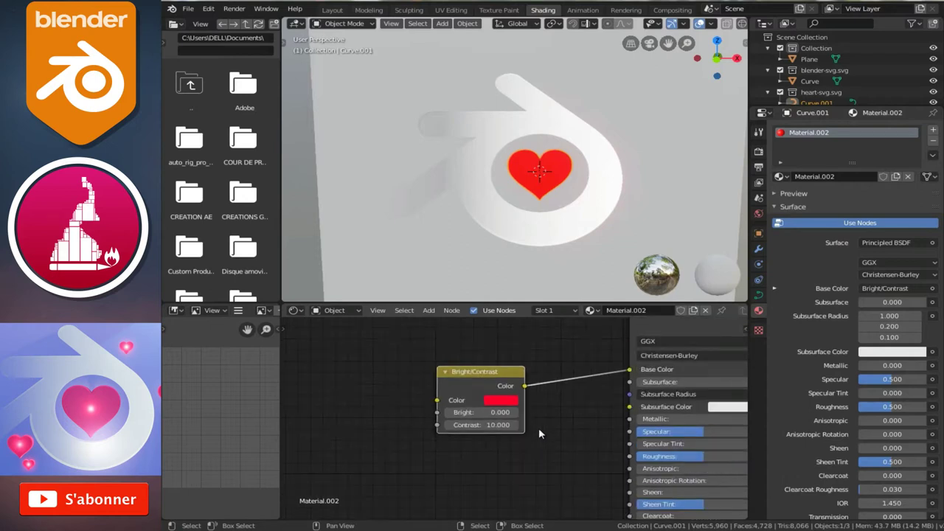
{"action": "middle_click_drag", "start_coordinate": [595, 425], "coordinate": [491, 423]}
{"action": "scroll", "coordinate": [552, 430], "scroll_direction": "down", "scroll_amount": 2}
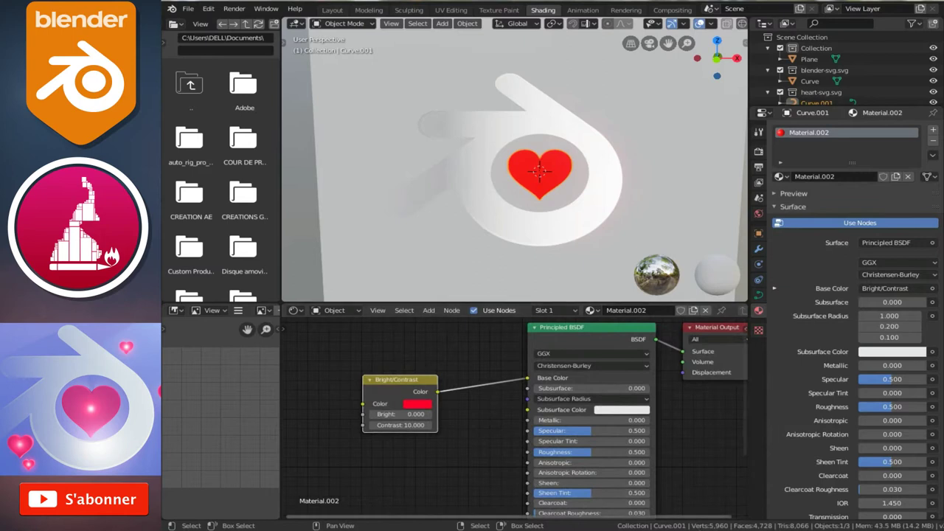
{"action": "key", "text": "alt+Tab"}
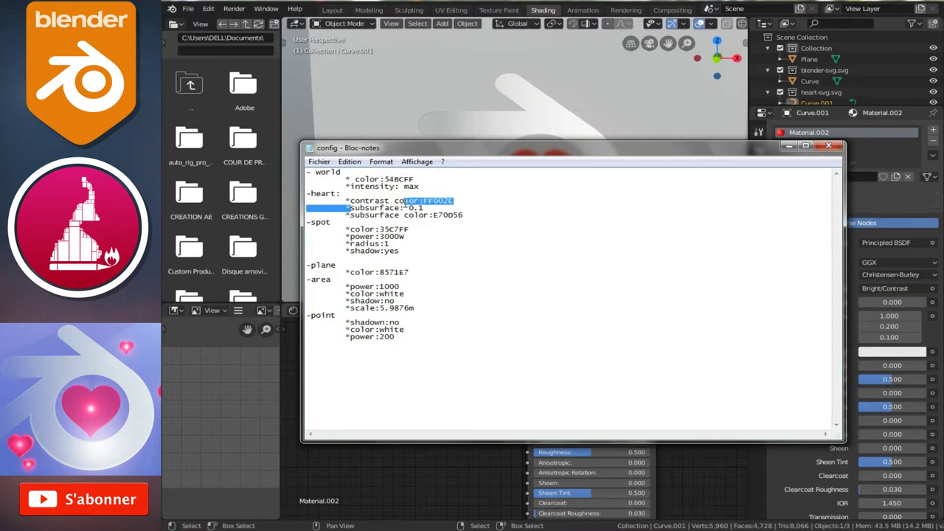
Select and copy E70D56 from the subsurface color line in the heart section.
{"action": "left_click", "coordinate": [403, 214]}
{"action": "left_click_drag", "start_coordinate": [350, 214], "coordinate": [470, 215]}
{"action": "right_click", "coordinate": [462, 216]}
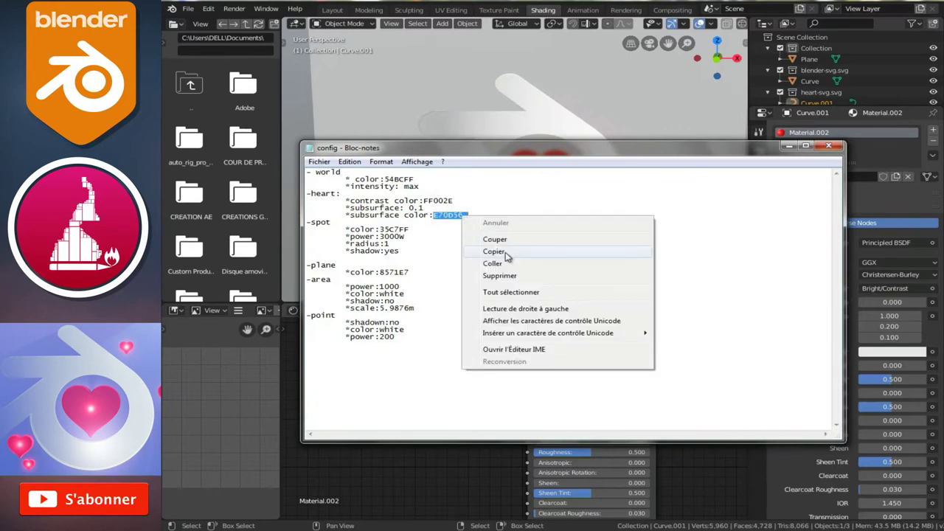
{"action": "left_click", "coordinate": [494, 251]}
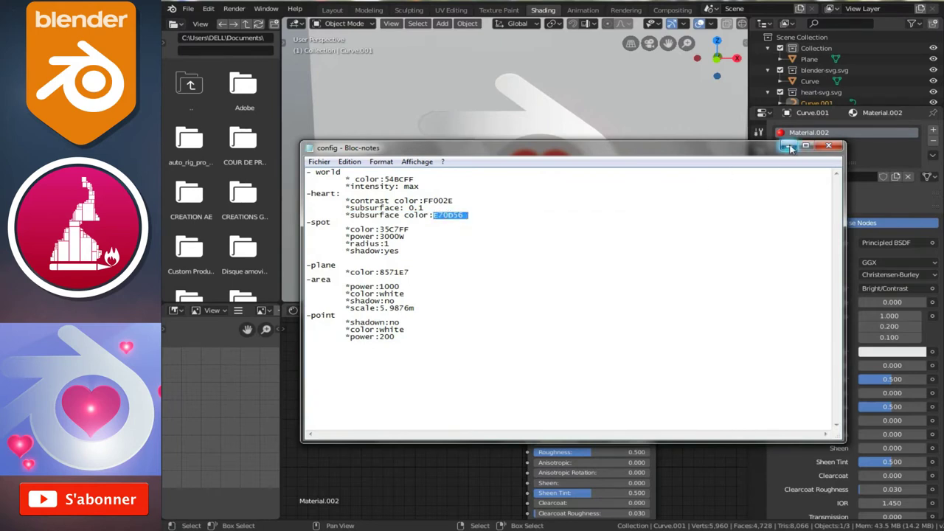
Paste E70D56 as the Principled BSDF Subsurface Color hex.
{"action": "left_click", "coordinate": [788, 147]}
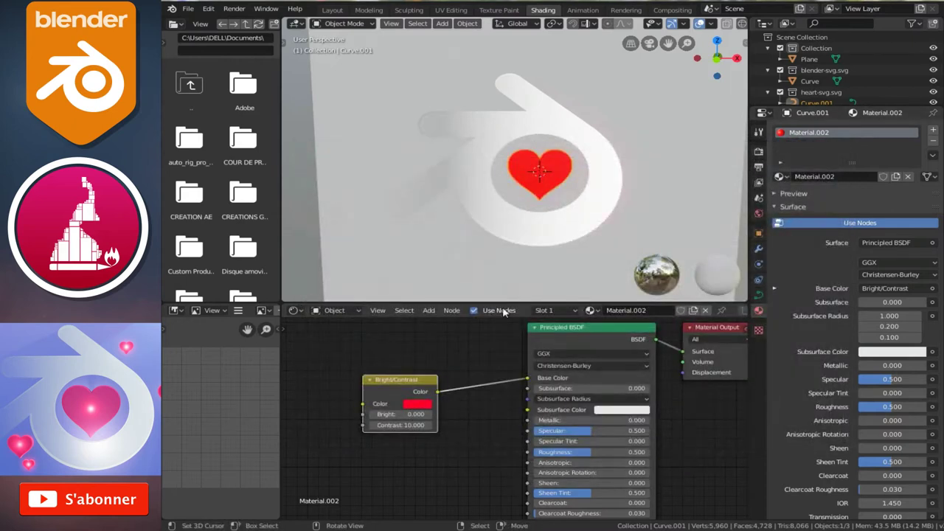
{"action": "scroll", "coordinate": [495, 394], "scroll_direction": "up", "scroll_amount": 2}
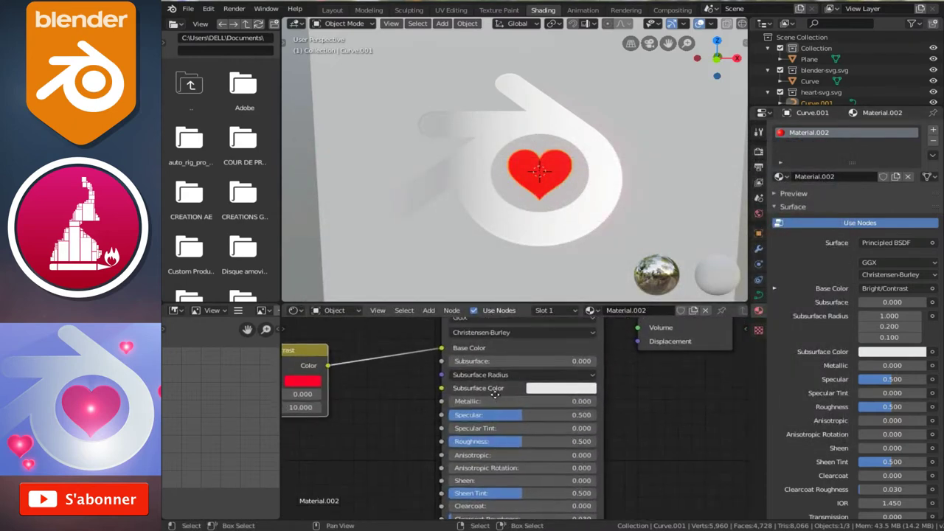
{"action": "left_click", "coordinate": [553, 392]}
{"action": "left_click", "coordinate": [584, 341]}
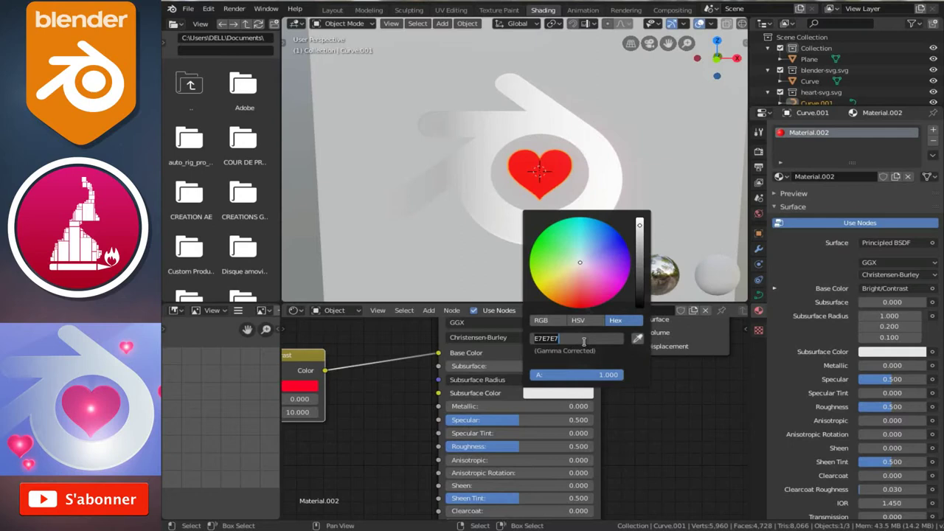
{"action": "key", "text": "ctrl+v"}
{"action": "key", "text": "Return"}
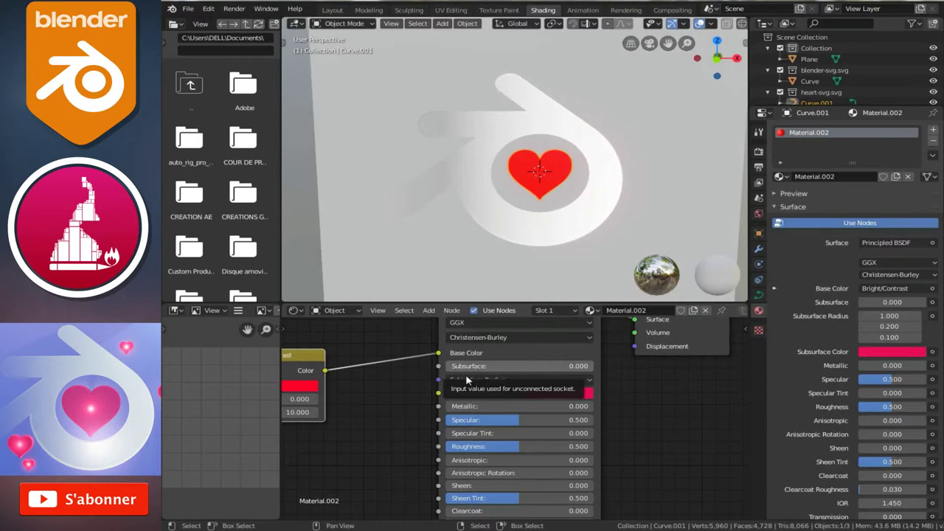
Set the Subsurface amount to 0.1 and view the heart from the side.
{"action": "scroll", "coordinate": [516, 400], "scroll_direction": "down", "scroll_amount": 2}
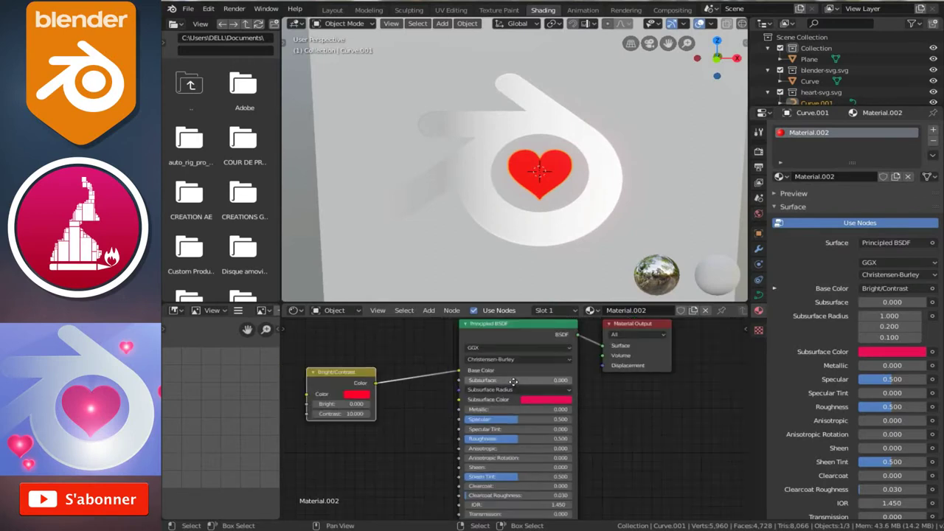
{"action": "middle_click_drag", "start_coordinate": [516, 399], "coordinate": [522, 461]}
{"action": "scroll", "coordinate": [520, 435], "scroll_direction": "up", "scroll_amount": 2}
{"action": "middle_click_drag", "start_coordinate": [520, 421], "coordinate": [519, 417]}
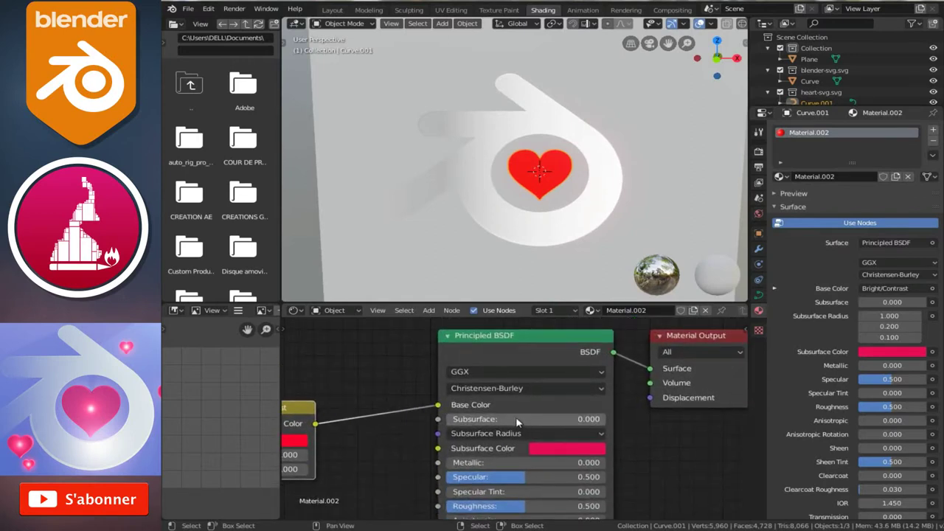
{"action": "left_click", "coordinate": [516, 420]}
{"action": "key", "text": "BackSpace"}
{"action": "key", "text": "Return"}
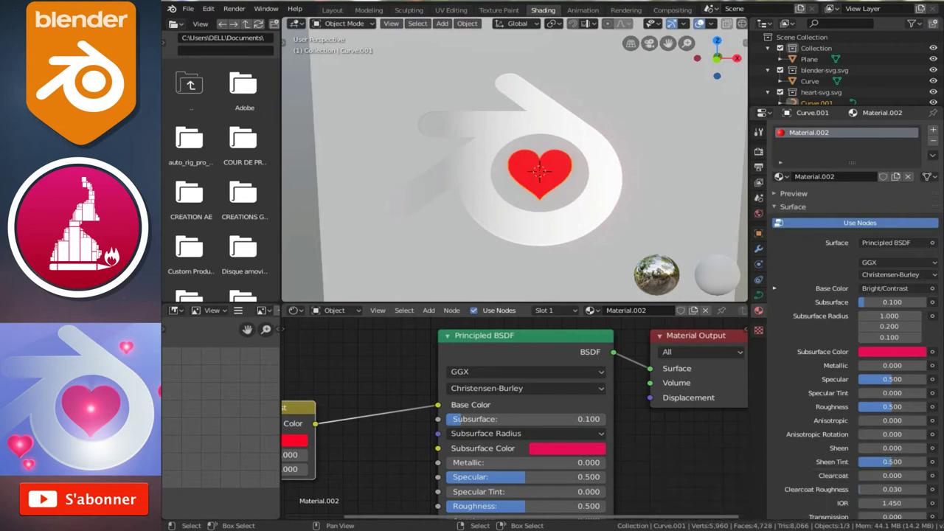
{"action": "scroll", "coordinate": [538, 435], "scroll_direction": "down", "scroll_amount": 2}
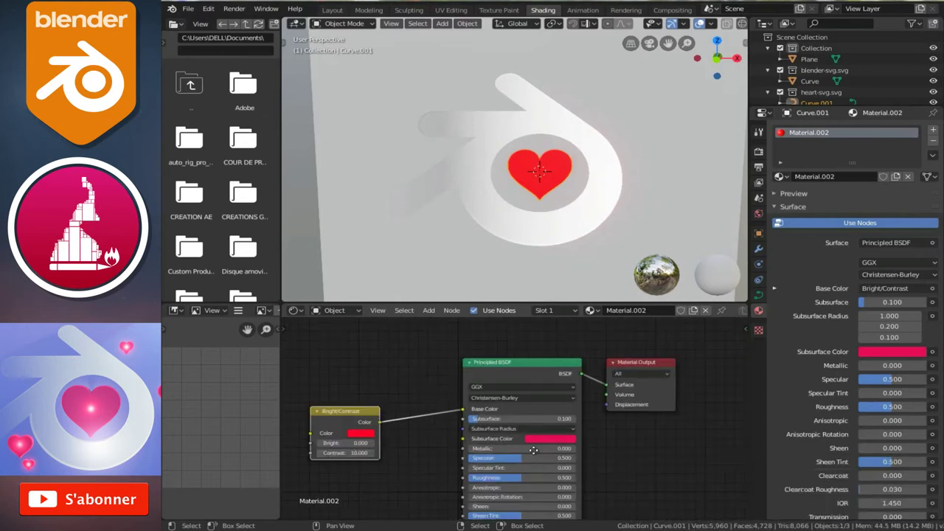
{"action": "middle_click_drag", "start_coordinate": [544, 417], "coordinate": [549, 397]}
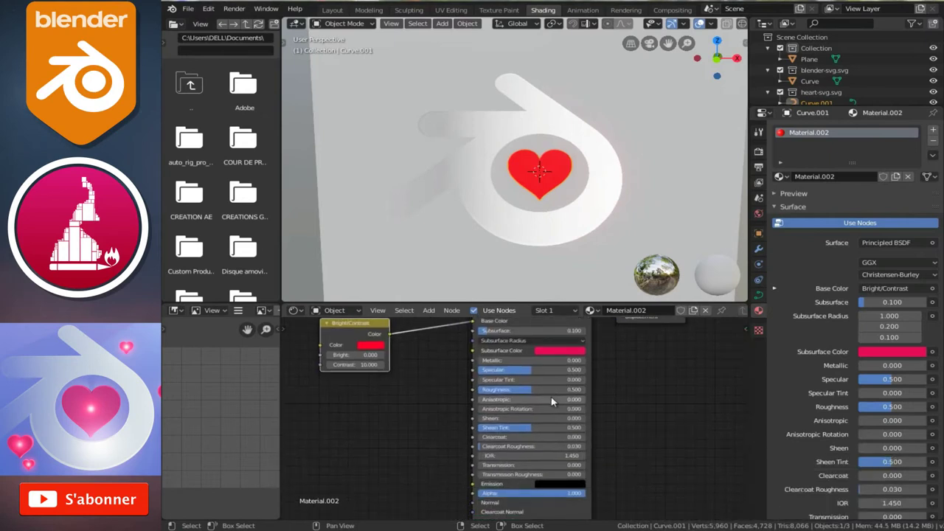
{"action": "scroll", "coordinate": [551, 401], "scroll_direction": "down", "scroll_amount": 2}
{"action": "scroll", "coordinate": [546, 415], "scroll_direction": "up", "scroll_amount": 1}
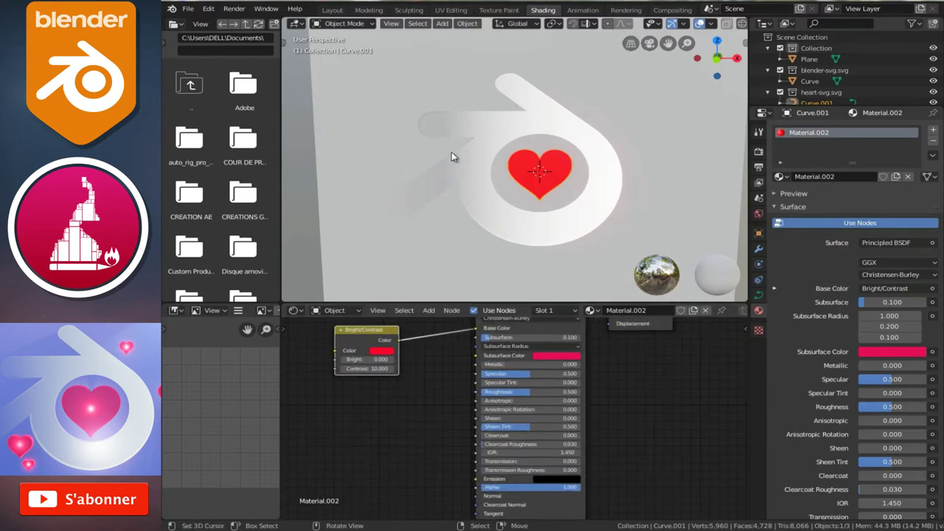
{"action": "mouse_move", "coordinate": [447, 189]}
{"action": "middle_mouse_down"}
{"action": "mouse_move", "coordinate": [536, 188]}
{"action": "mouse_move", "coordinate": [546, 153]}
{"action": "middle_mouse_up"}
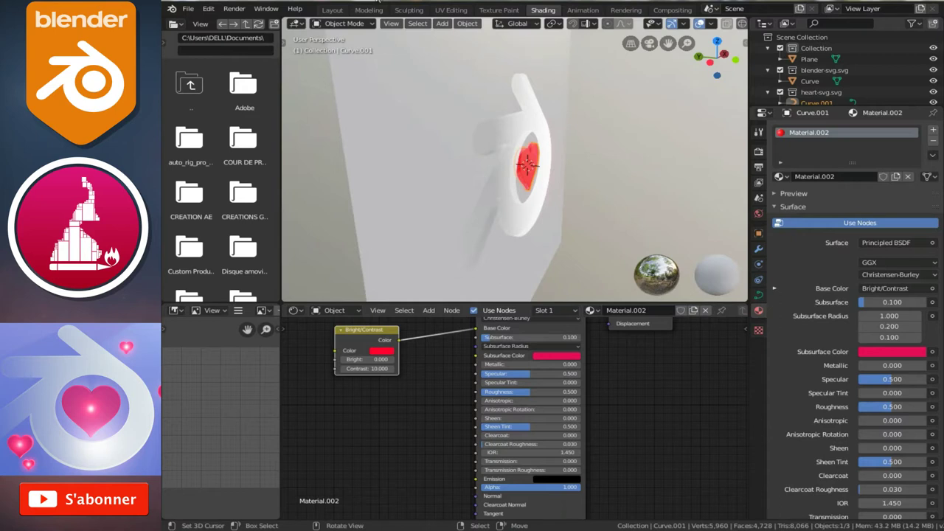
In the Layout workspace, open the World colour and brighten it toward white.
{"action": "left_click", "coordinate": [332, 12]}
{"action": "scroll", "coordinate": [491, 247], "scroll_direction": "down", "scroll_amount": 3}
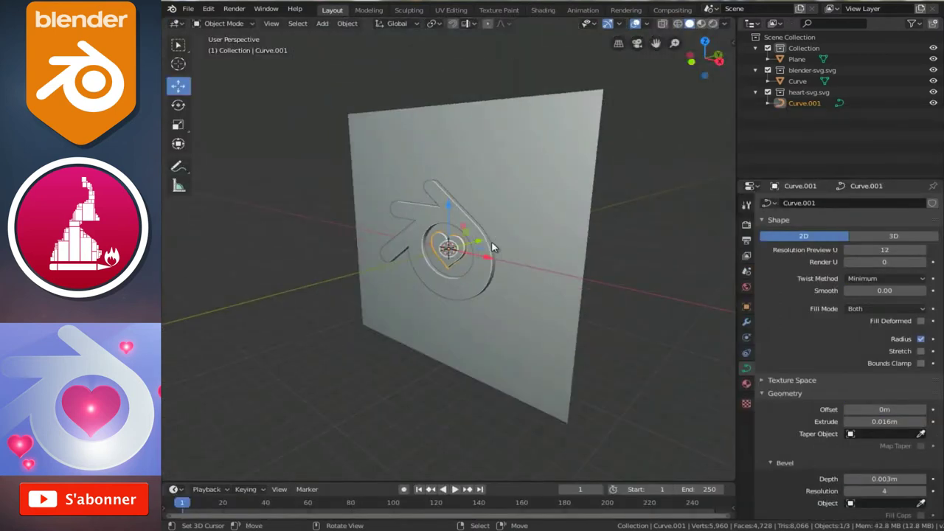
{"action": "scroll", "coordinate": [516, 251], "scroll_direction": "up", "scroll_amount": 1}
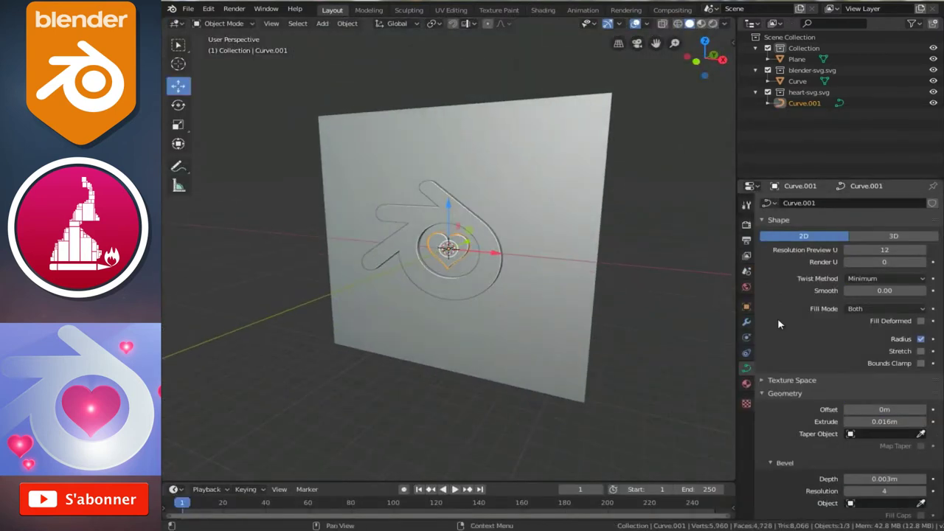
{"action": "left_click", "coordinate": [746, 286]}
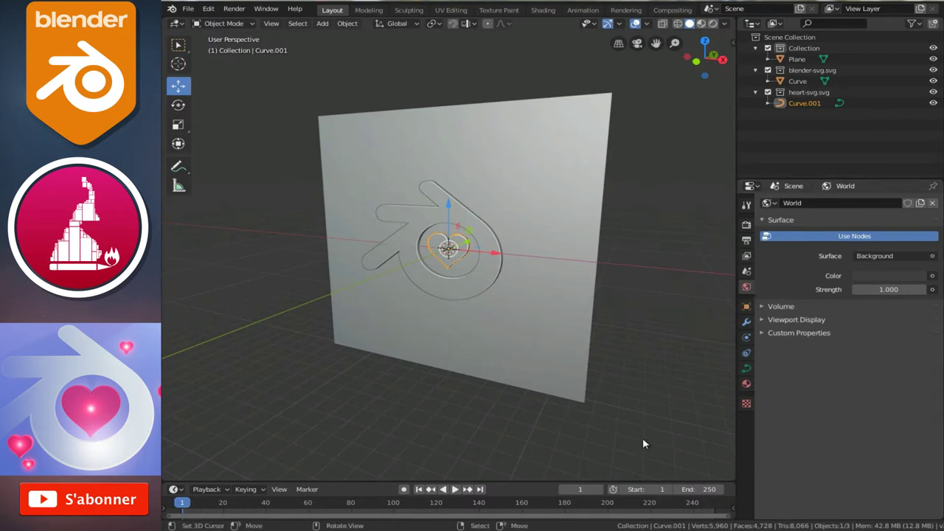
{"action": "left_click", "coordinate": [897, 276]}
{"action": "left_click_drag", "start_coordinate": [918, 138], "coordinate": [918, 61]}
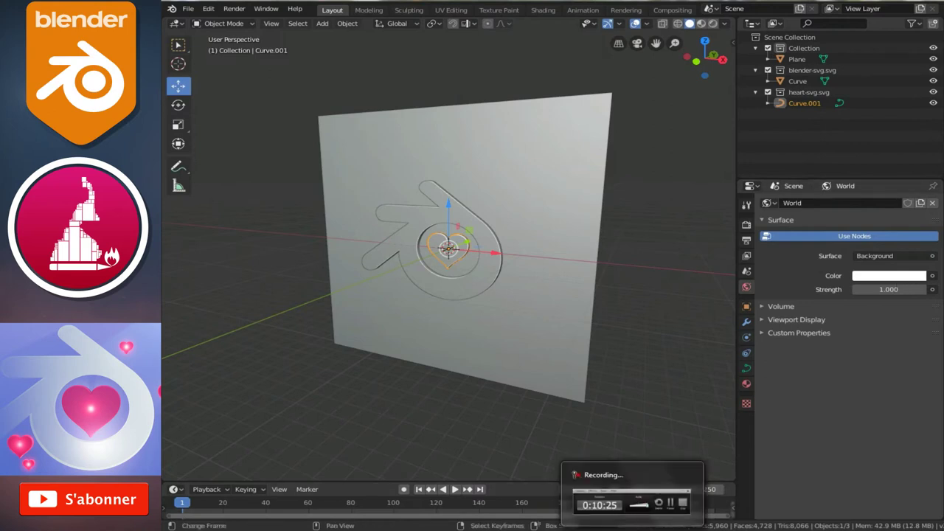
Copy 54BCFF from the config notes and paste it as the World colour hex.
{"action": "key", "text": "alt+Tab"}
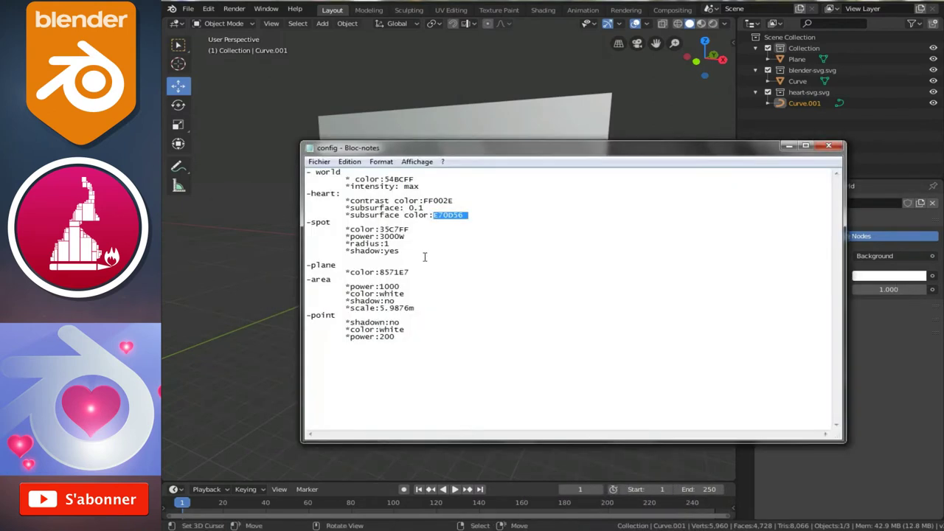
{"action": "left_click", "coordinate": [445, 244]}
{"action": "left_click_drag", "start_coordinate": [384, 178], "coordinate": [411, 180]}
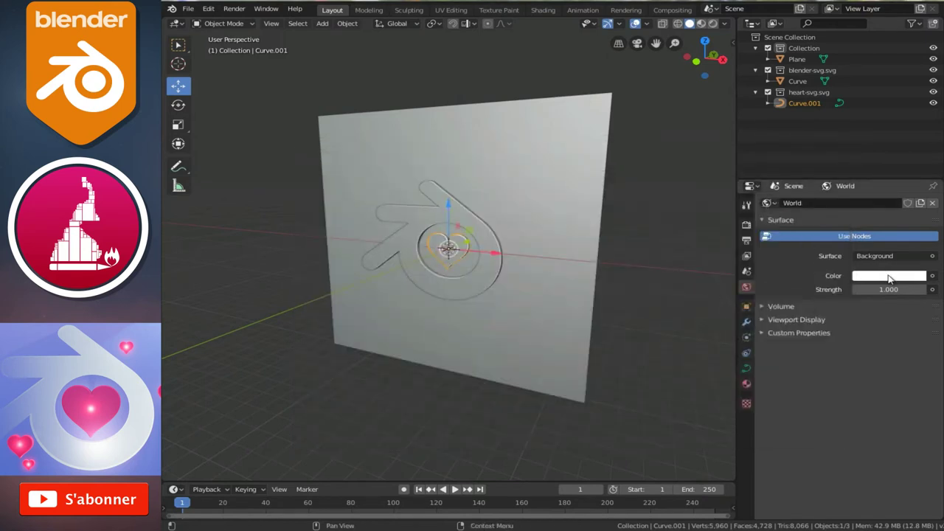
{"action": "left_click", "coordinate": [889, 275]}
{"action": "left_click", "coordinate": [884, 226]}
{"action": "key", "text": "ctrl+v"}
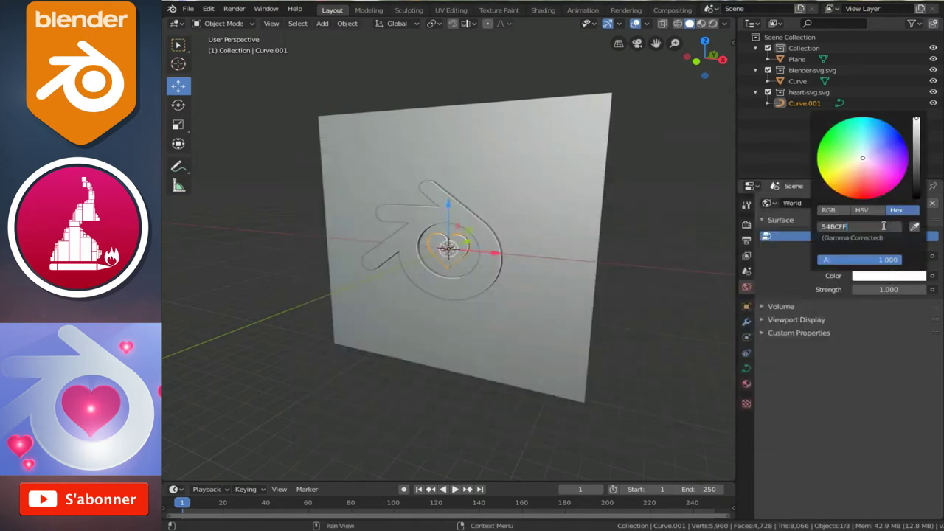
{"action": "key", "text": "Return"}
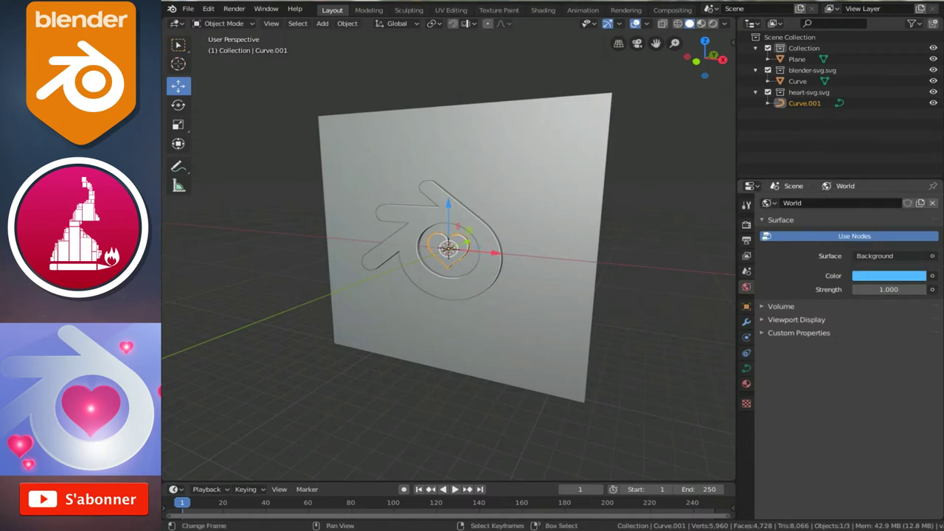
{"action": "key", "text": "alt+Tab"}
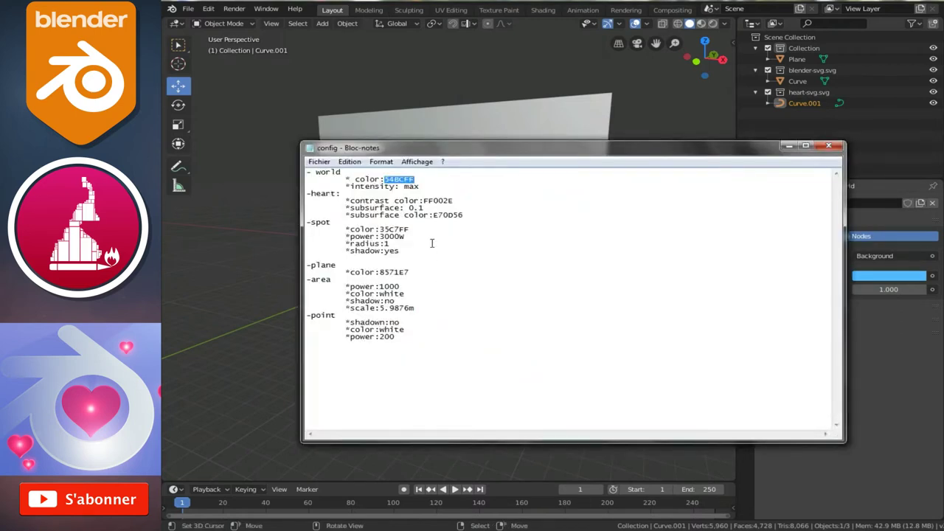
Select the spot section and its 35C7FF colour code in the notes, then hide Notepad.
{"action": "left_click_drag", "start_coordinate": [332, 222], "coordinate": [304, 223]}
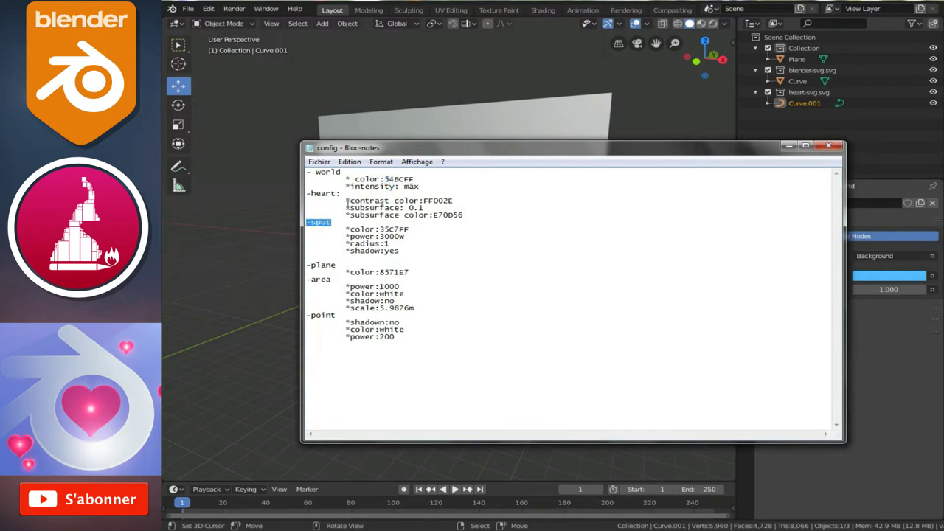
{"action": "mouse_move", "coordinate": [381, 228]}
{"action": "left_mouse_down"}
{"action": "mouse_move", "coordinate": [426, 225]}
{"action": "mouse_move", "coordinate": [410, 228]}
{"action": "left_mouse_up"}
{"action": "key", "text": "ctrl+c"}
{"action": "left_click", "coordinate": [422, 233]}
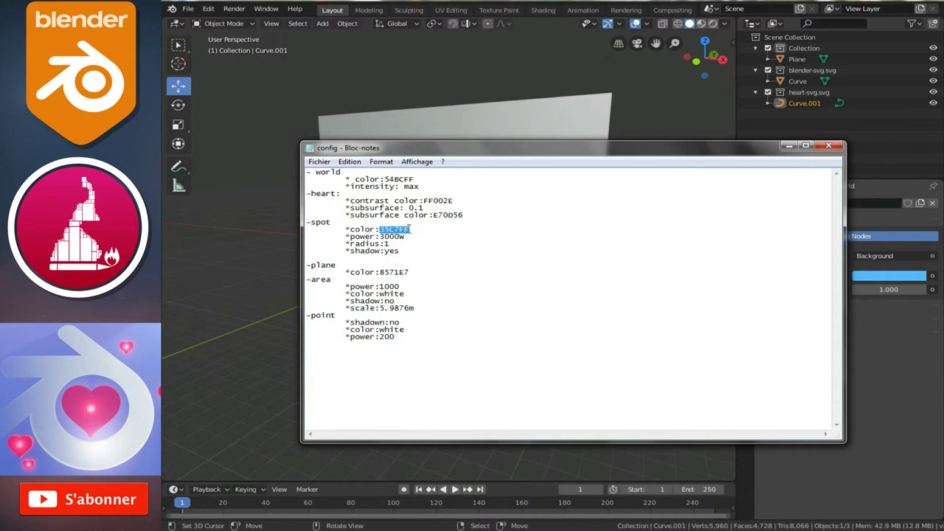
{"action": "left_click", "coordinate": [422, 243]}
{"action": "left_click", "coordinate": [789, 146]}
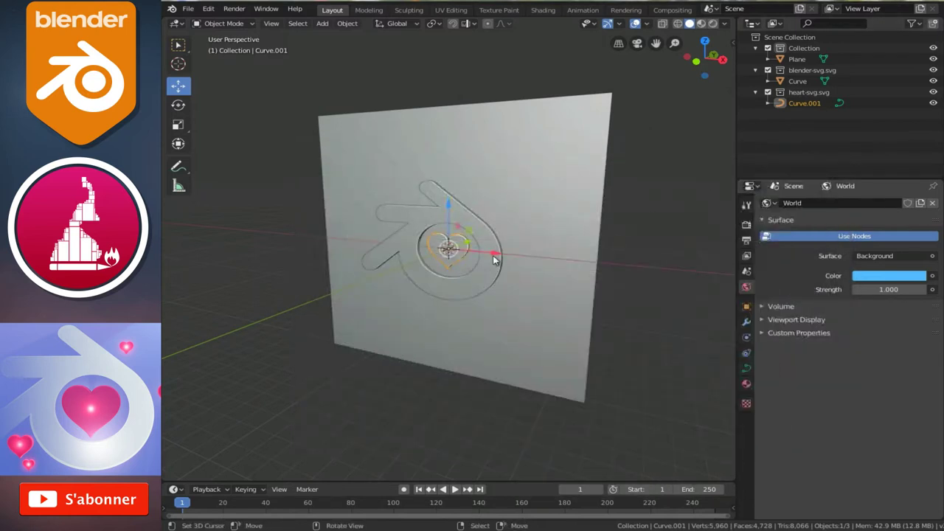
Add a spot light above the plane's upper right and aim it at the logo.
{"action": "key", "text": "KP_1"}
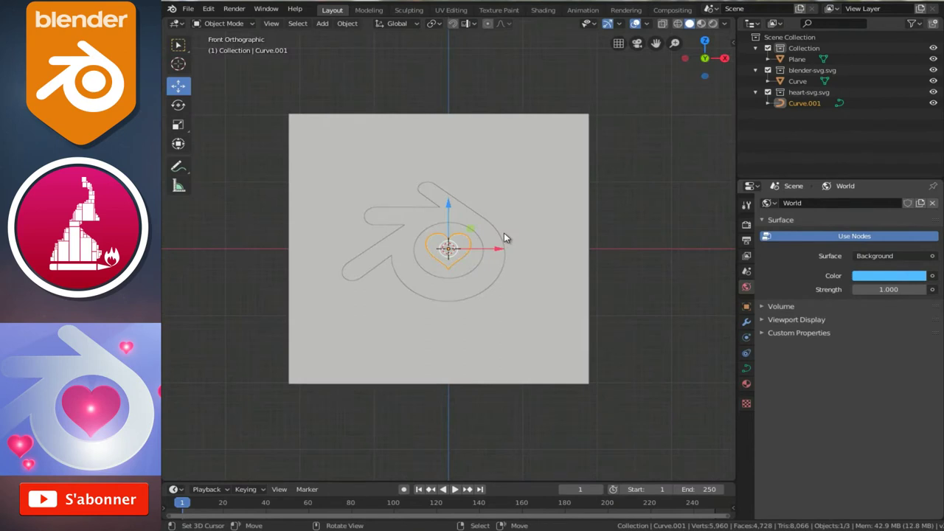
{"action": "key", "text": "shift+a"}
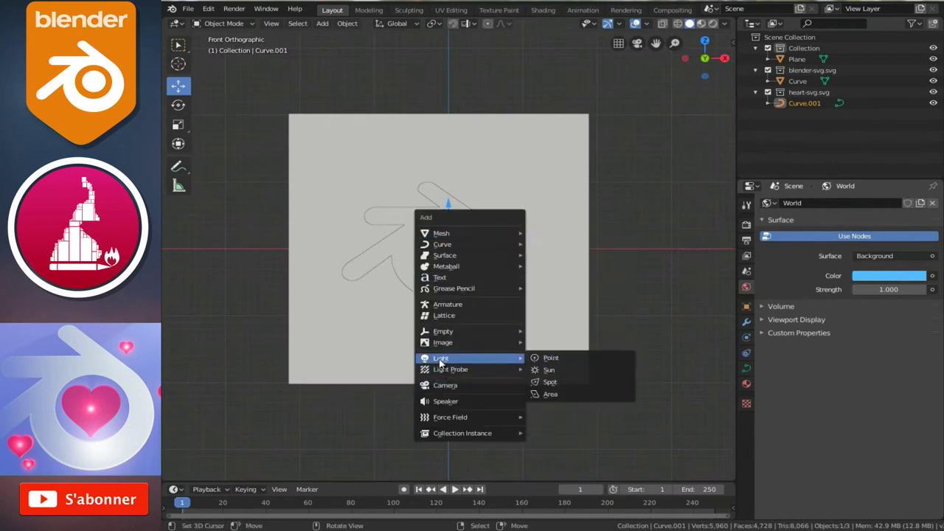
{"action": "left_click", "coordinate": [551, 382]}
{"action": "key", "text": "g"}
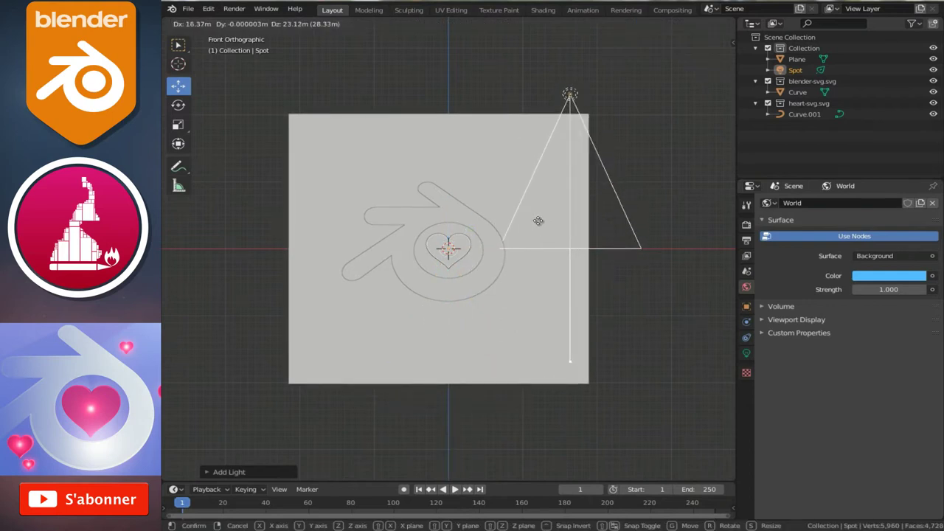
{"action": "left_click", "coordinate": [540, 220]}
{"action": "key", "text": "r"}
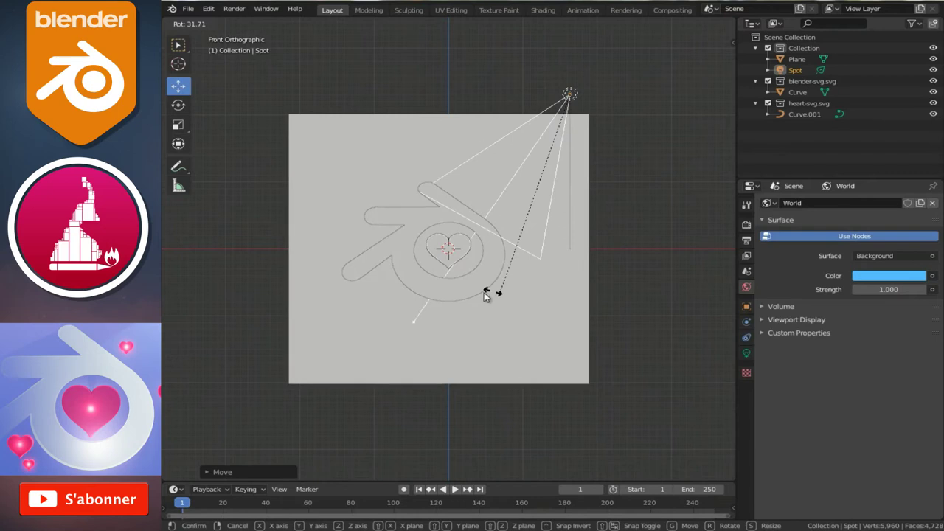
{"action": "left_click", "coordinate": [464, 295]}
Scale the backing plane to about twice its size.
{"action": "key", "text": "KP_3"}
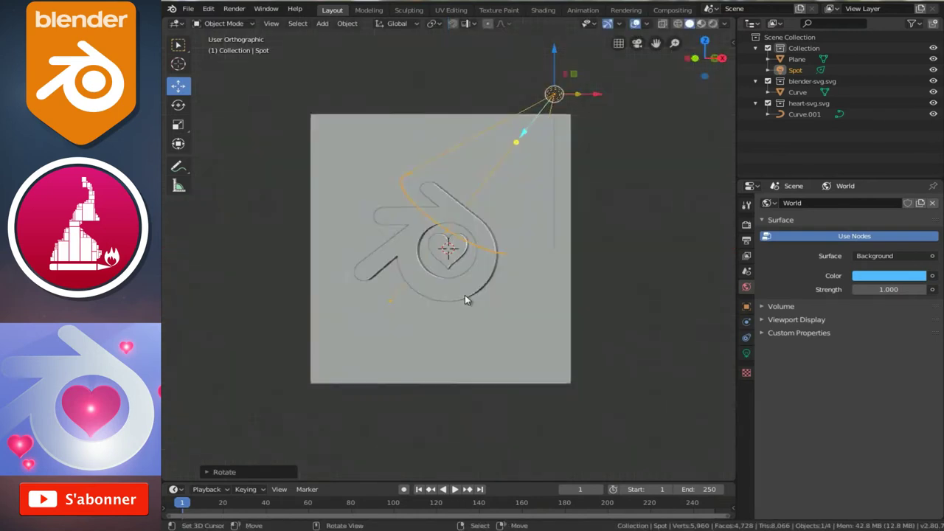
{"action": "middle_click_drag", "start_coordinate": [436, 252], "coordinate": [487, 169]}
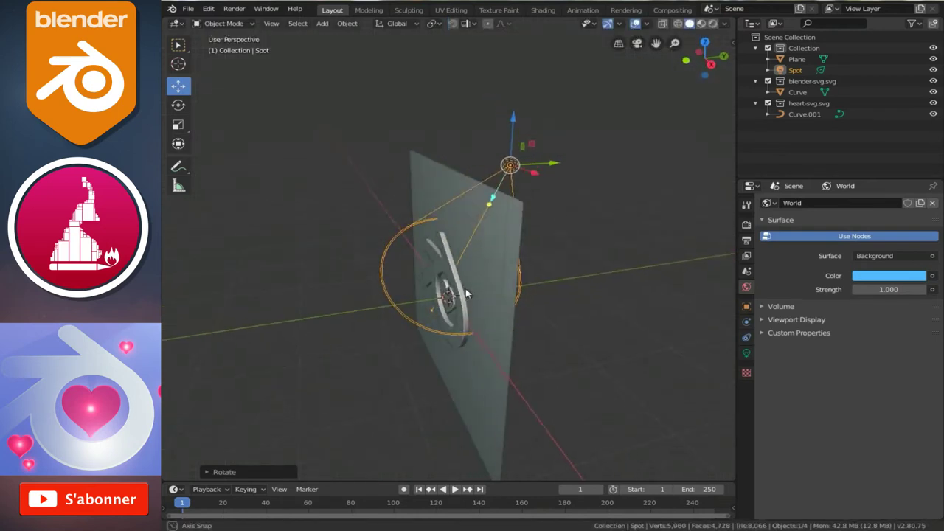
{"action": "middle_click_drag", "start_coordinate": [569, 257], "coordinate": [537, 341]}
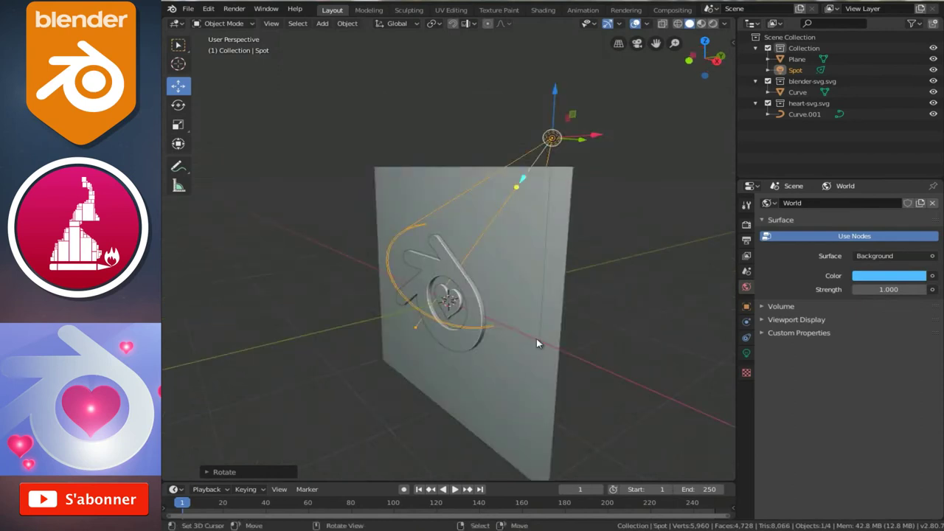
{"action": "left_click", "coordinate": [537, 339]}
{"action": "middle_click_drag", "start_coordinate": [457, 381], "coordinate": [502, 336]}
{"action": "key", "text": "s"}
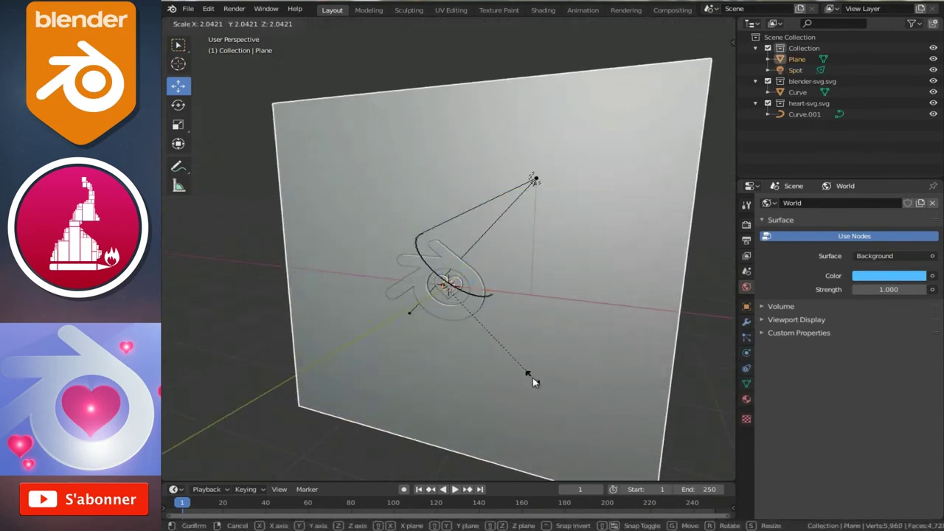
{"action": "left_click", "coordinate": [542, 384]}
{"action": "mouse_move", "coordinate": [542, 391]}
{"action": "middle_mouse_down"}
{"action": "mouse_move", "coordinate": [480, 308]}
{"action": "mouse_move", "coordinate": [497, 308]}
{"action": "middle_mouse_up"}
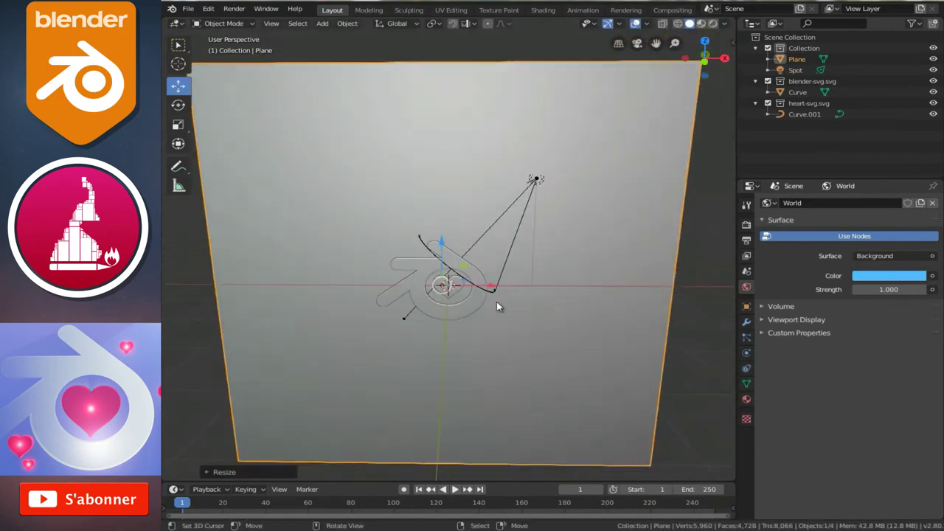
In right orthographic view, move the spot light about 0.48 m along Y.
{"action": "key", "text": "KP_5"}
{"action": "key", "text": "KP_3"}
{"action": "scroll", "coordinate": [497, 307], "scroll_direction": "up", "scroll_amount": 3}
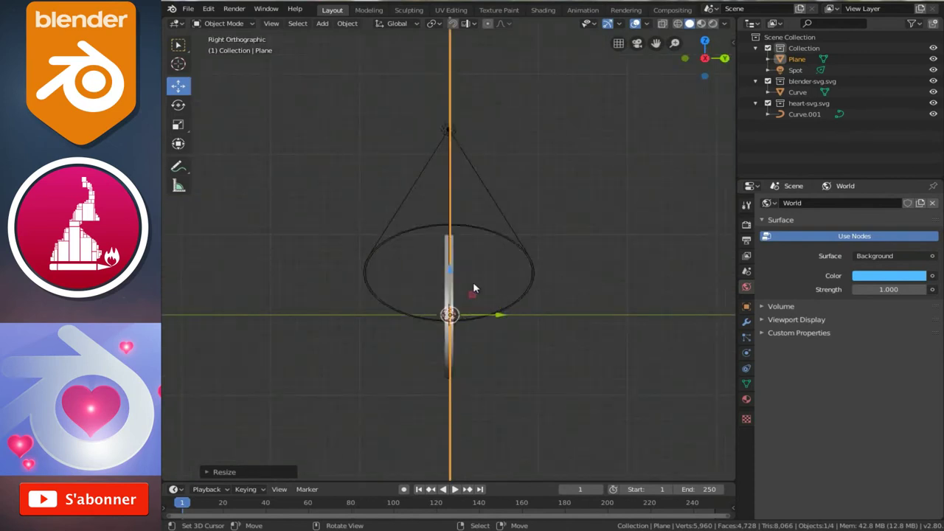
{"action": "left_click", "coordinate": [444, 134]}
{"action": "key", "text": "g"}
{"action": "key", "text": "y"}
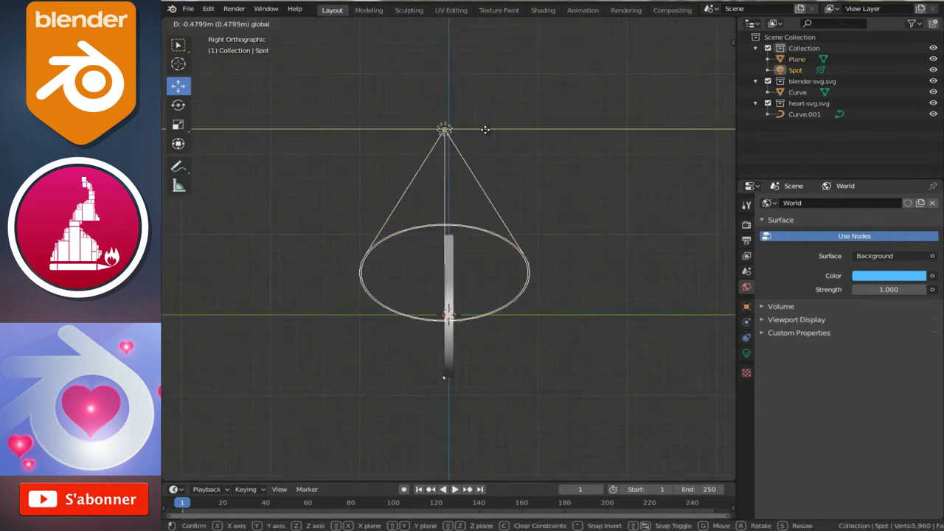
{"action": "left_click", "coordinate": [487, 130]}
{"action": "mouse_move", "coordinate": [488, 130]}
{"action": "middle_mouse_down"}
{"action": "mouse_move", "coordinate": [526, 245]}
{"action": "mouse_move", "coordinate": [516, 247]}
{"action": "middle_mouse_up"}
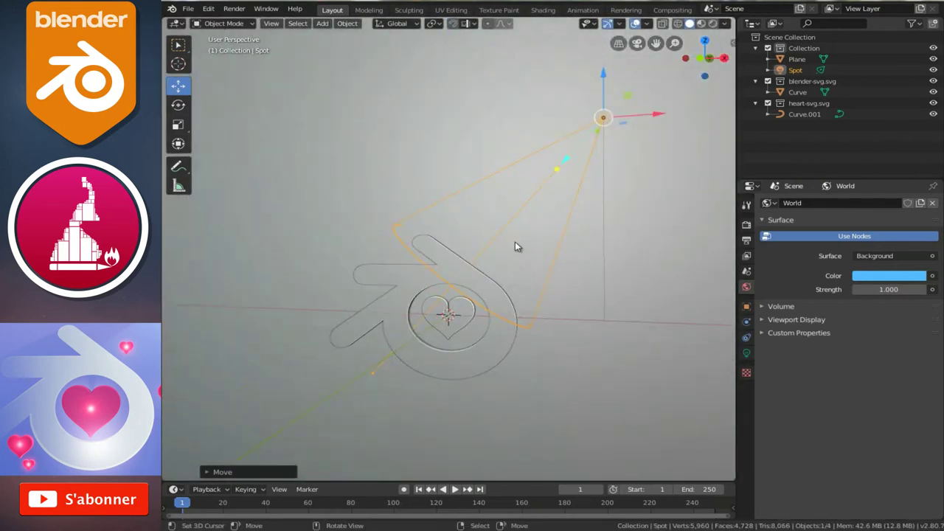
{"action": "key", "text": "KP_1"}
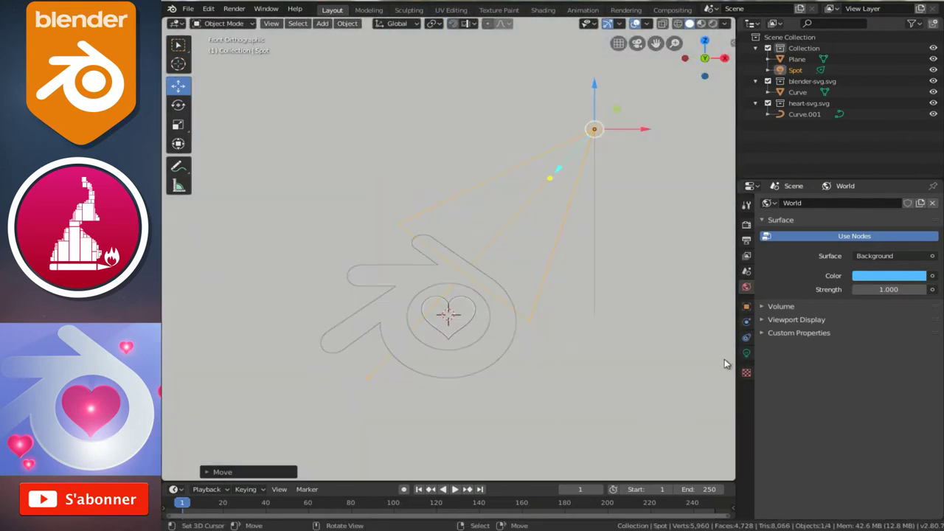
Set the spot light's colour to light blue hex 35C7FF.
{"action": "left_click", "coordinate": [746, 353]}
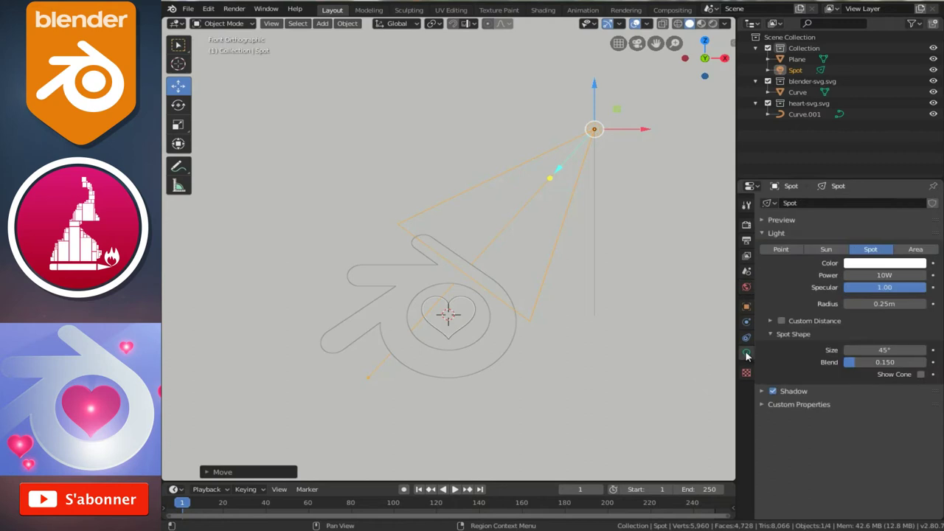
{"action": "left_click", "coordinate": [877, 266]}
{"action": "left_click", "coordinate": [867, 224]}
{"action": "key", "text": "ctrl+v"}
{"action": "key", "text": "Return"}
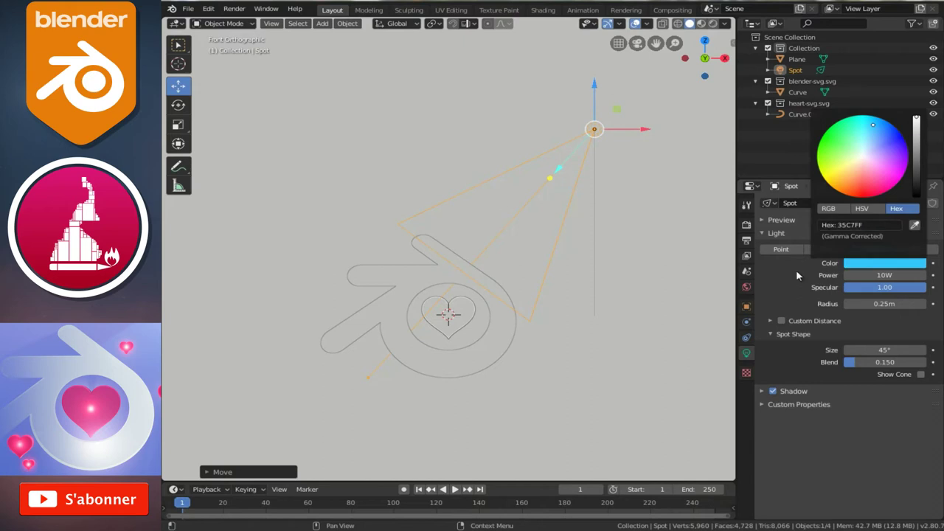
Set the spot light's power to 3000 W and radius to 1 m.
{"action": "left_click", "coordinate": [884, 274]}
{"action": "type", "text": "300"}
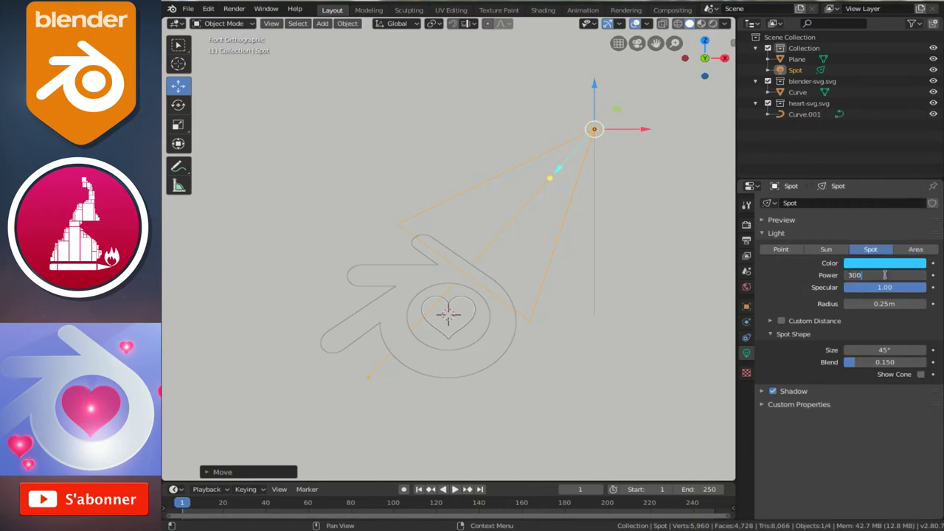
{"action": "key", "text": "Return"}
{"action": "left_click", "coordinate": [875, 303]}
{"action": "type", "text": "1"}
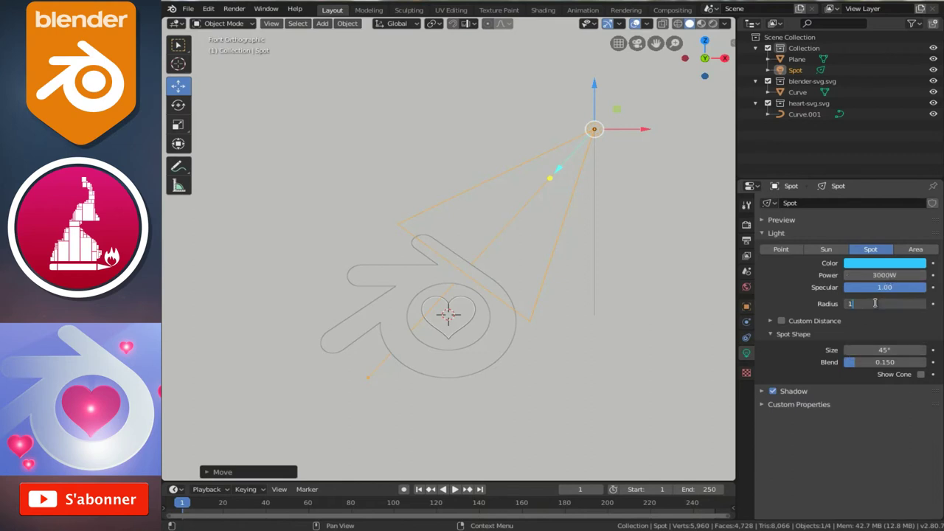
{"action": "key", "text": "Return"}
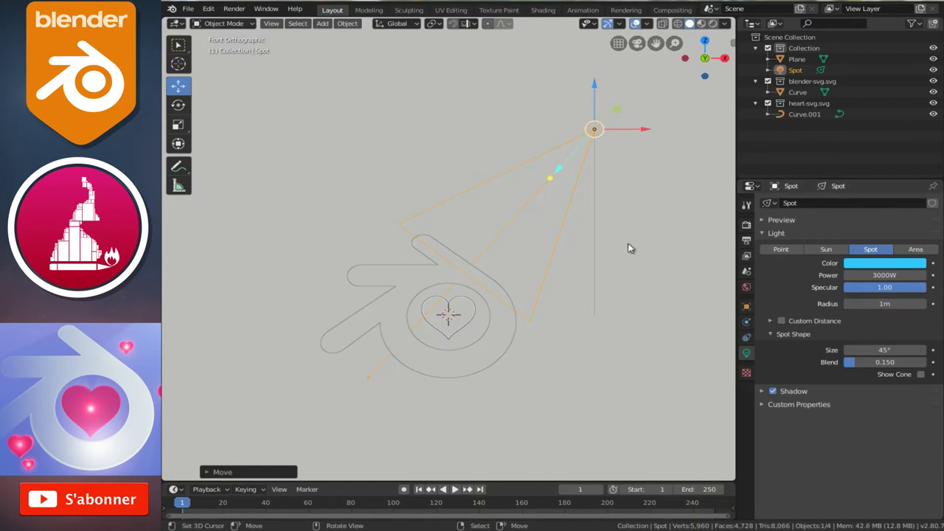
{"action": "scroll", "coordinate": [522, 239], "scroll_direction": "down", "scroll_amount": 2}
{"action": "scroll", "coordinate": [523, 240], "scroll_direction": "up", "scroll_amount": 1}
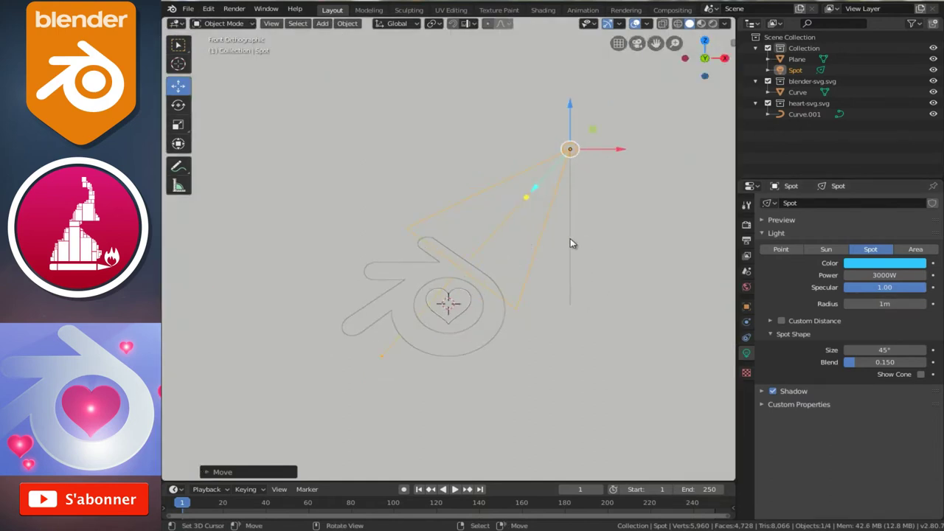
Move the spot light slightly right, enlarge its cone, and reposition it.
{"action": "key", "text": "g"}
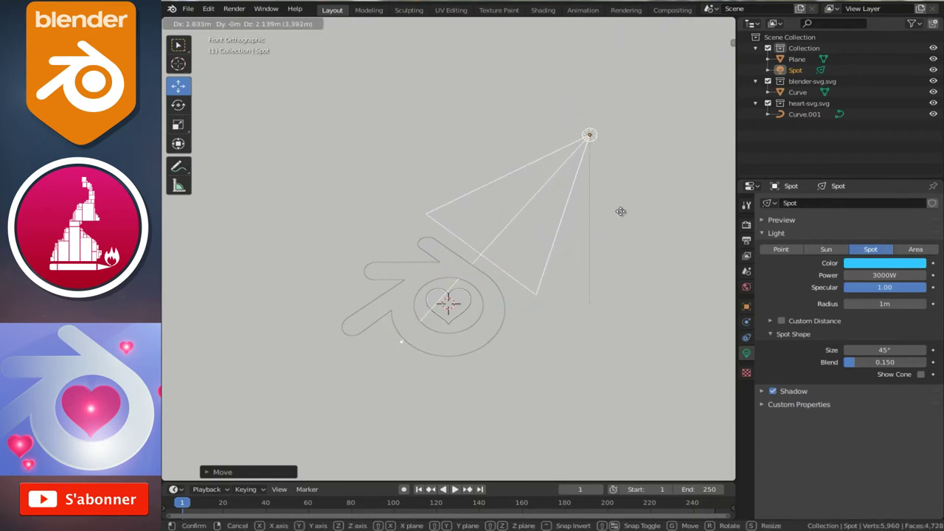
{"action": "left_click", "coordinate": [626, 209]}
{"action": "key", "text": "s"}
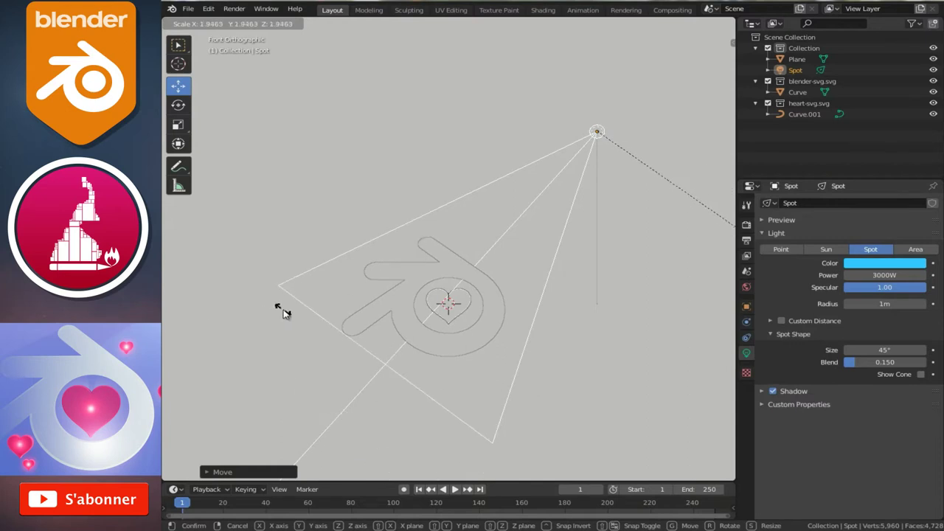
{"action": "left_click", "coordinate": [307, 303]}
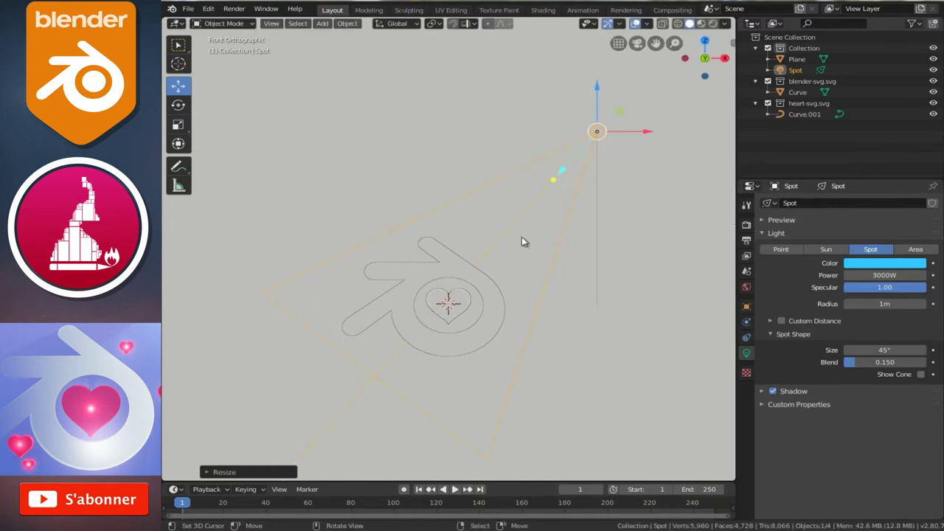
{"action": "key", "text": "g"}
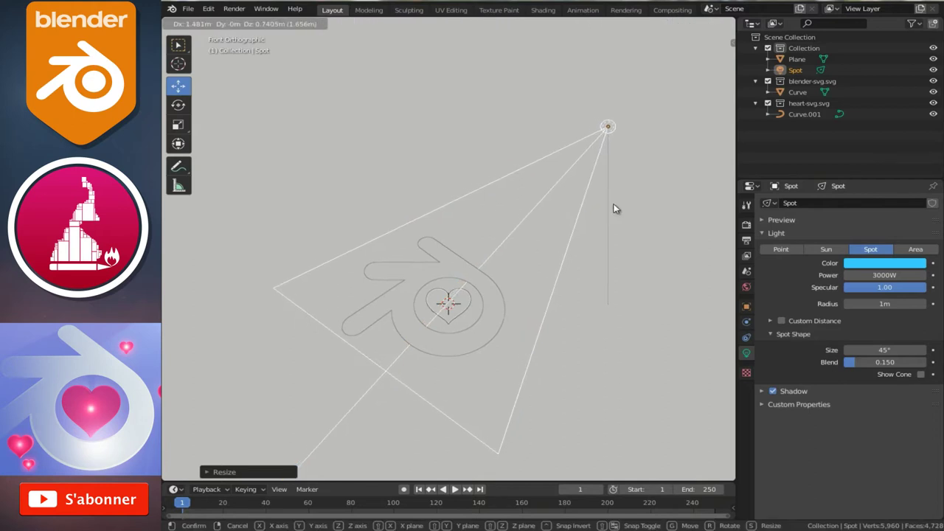
{"action": "left_click", "coordinate": [614, 209]}
Shift the backdrop plane slightly along the Y axis.
{"action": "scroll", "coordinate": [443, 285], "scroll_direction": "down", "scroll_amount": 3}
{"action": "scroll", "coordinate": [435, 292], "scroll_direction": "down", "scroll_amount": 2}
{"action": "mouse_move", "coordinate": [435, 292]}
{"action": "middle_mouse_down"}
{"action": "mouse_move", "coordinate": [431, 307]}
{"action": "mouse_move", "coordinate": [453, 297]}
{"action": "mouse_move", "coordinate": [428, 312]}
{"action": "mouse_move", "coordinate": [472, 298]}
{"action": "middle_mouse_up"}
{"action": "scroll", "coordinate": [453, 296], "scroll_direction": "up", "scroll_amount": 3}
{"action": "left_click", "coordinate": [493, 299]}
{"action": "left_click_drag", "start_coordinate": [486, 280], "coordinate": [486, 287]}
{"action": "key", "text": "KP_3"}
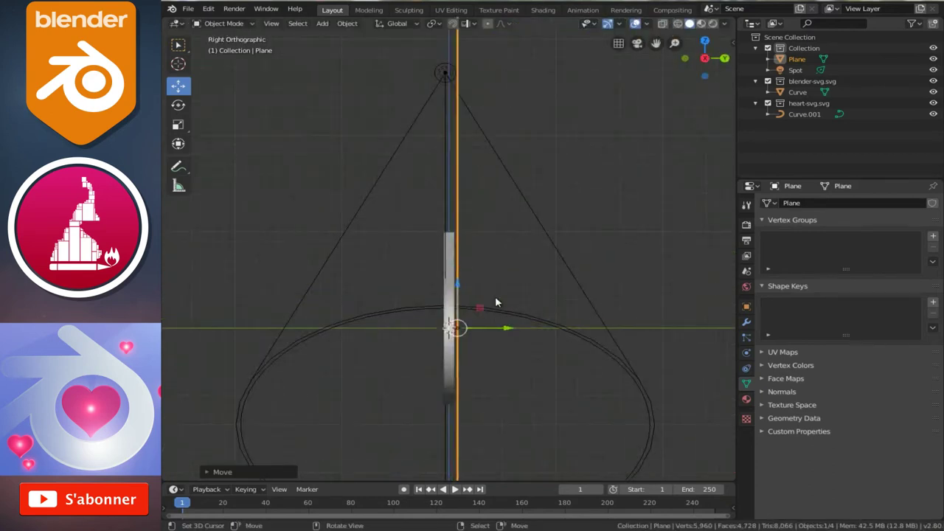
Nudge the plane about 0.17 m back along Y, then duplicate the central heart in front view.
{"action": "left_click_drag", "start_coordinate": [508, 328], "coordinate": [480, 332]}
{"action": "mouse_move", "coordinate": [480, 333]}
{"action": "middle_mouse_down"}
{"action": "mouse_move", "coordinate": [521, 322]}
{"action": "mouse_move", "coordinate": [489, 326]}
{"action": "mouse_move", "coordinate": [492, 343]}
{"action": "mouse_move", "coordinate": [453, 290]}
{"action": "mouse_move", "coordinate": [438, 295]}
{"action": "mouse_move", "coordinate": [480, 290]}
{"action": "mouse_move", "coordinate": [453, 245]}
{"action": "middle_mouse_up"}
{"action": "left_click", "coordinate": [453, 248]}
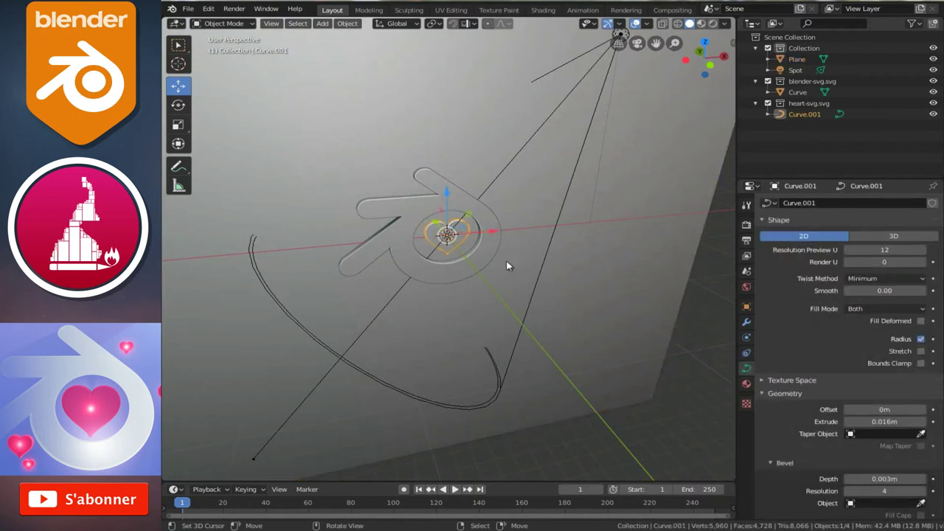
{"action": "middle_click_drag", "start_coordinate": [508, 266], "coordinate": [454, 269]}
{"action": "key", "text": "KP_1"}
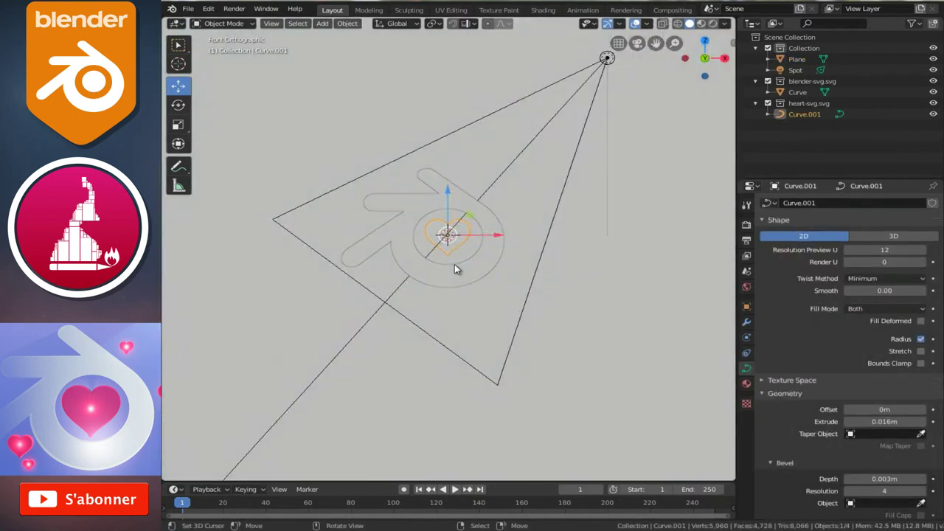
{"action": "scroll", "coordinate": [457, 271], "scroll_direction": "up", "scroll_amount": 2}
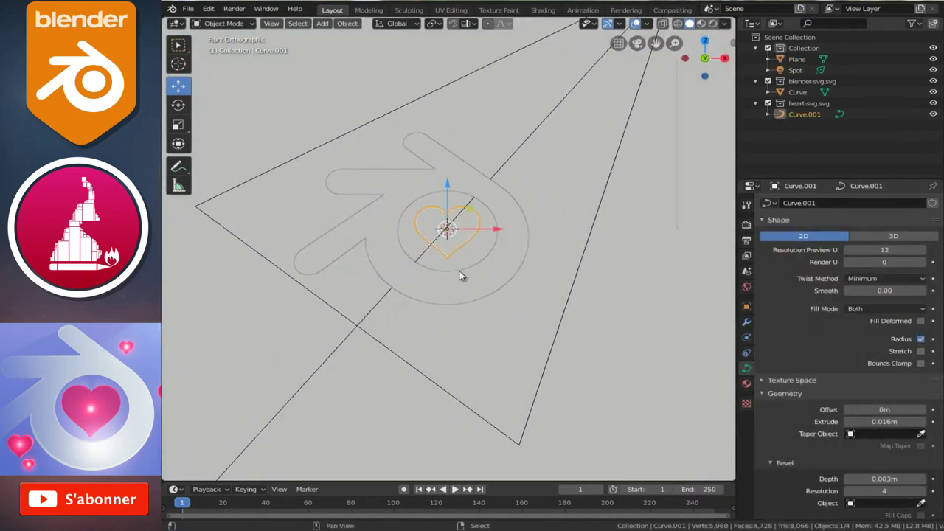
{"action": "key", "text": "shift+d"}
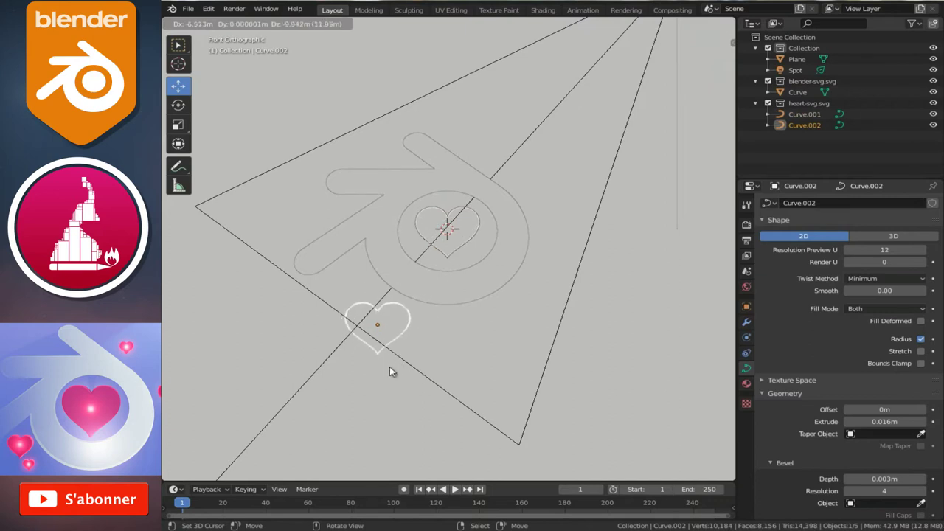
Place a resized heart copy below-left of the logo and a smaller duplicate above it.
{"action": "left_click", "coordinate": [389, 367]}
{"action": "key", "text": "s"}
{"action": "left_click", "coordinate": [450, 369]}
{"action": "key", "text": "shift+d"}
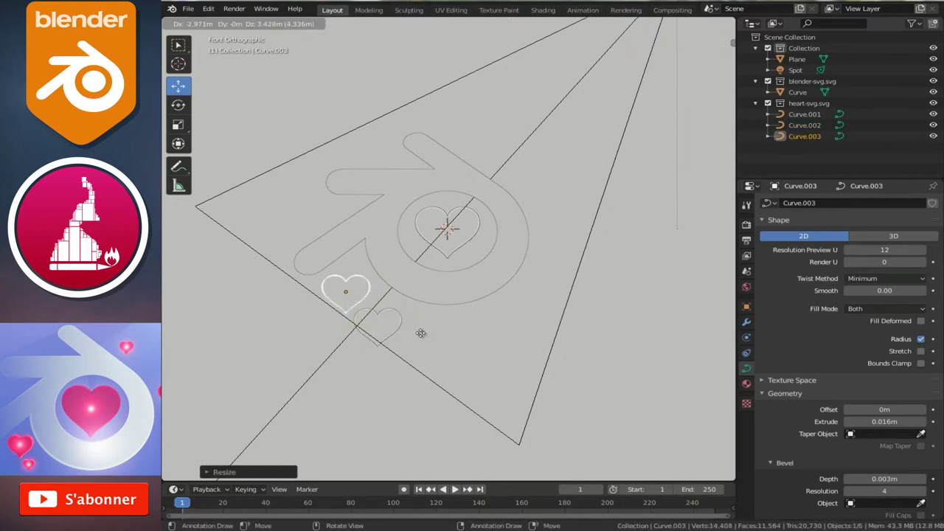
{"action": "left_click", "coordinate": [426, 332]}
{"action": "scroll", "coordinate": [418, 346], "scroll_direction": "up", "scroll_amount": 1}
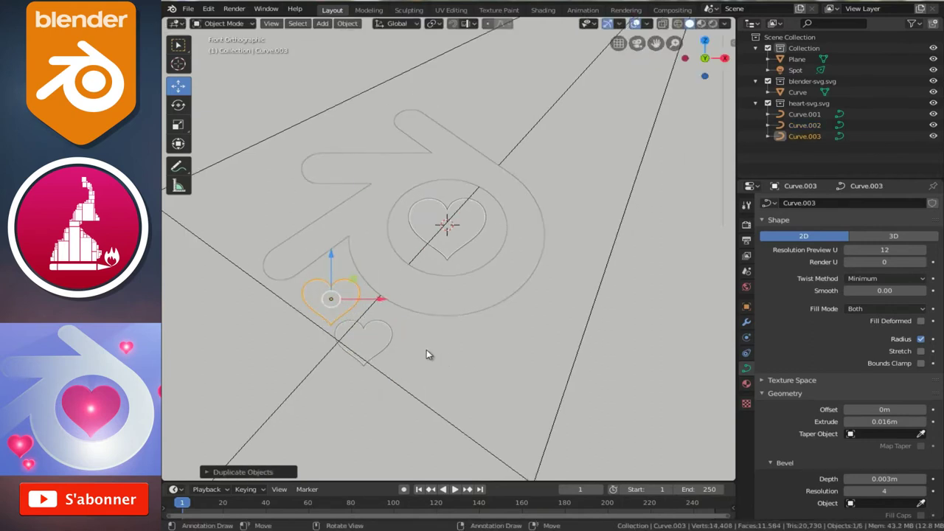
{"action": "key", "text": "s"}
{"action": "left_click", "coordinate": [389, 337]}
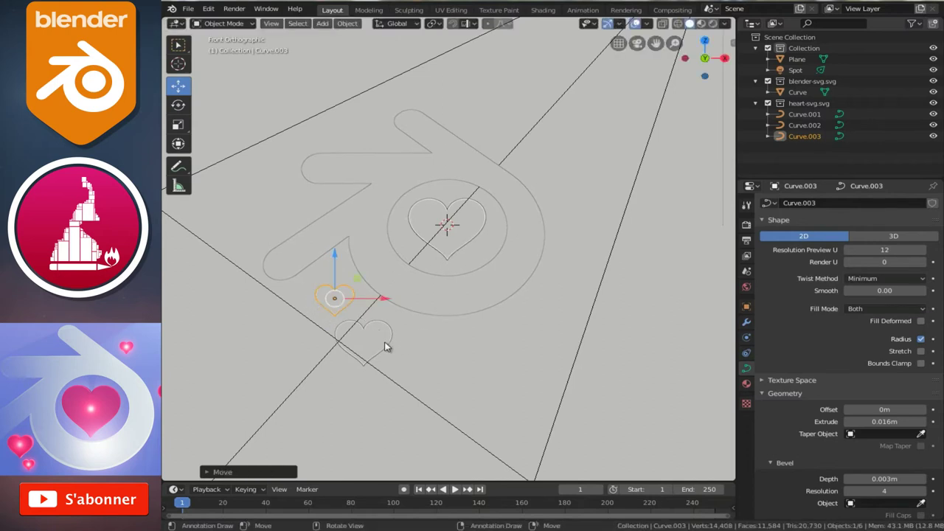
Duplicate the lower heart to the right of the logo bottom, slightly enlarged.
{"action": "left_click", "coordinate": [360, 329]}
{"action": "key", "text": "shift+d"}
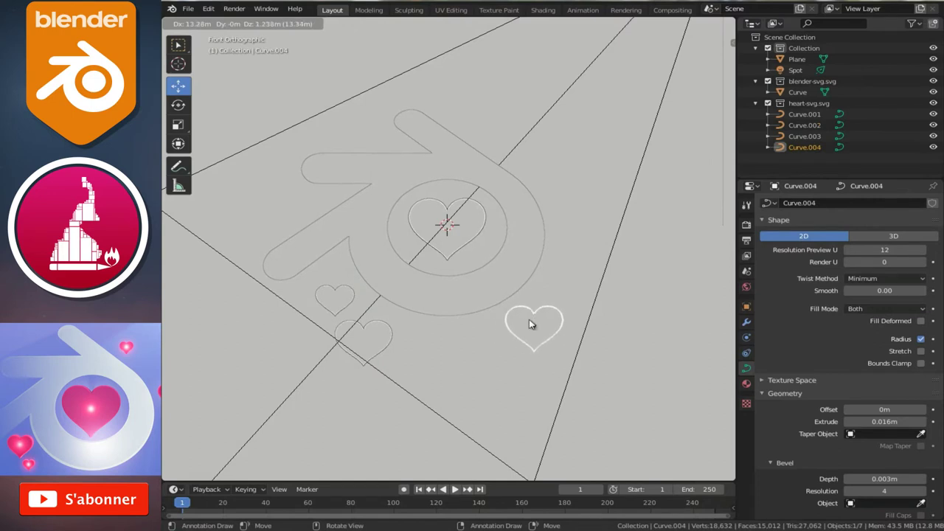
{"action": "left_click", "coordinate": [531, 319]}
{"action": "key", "text": "s"}
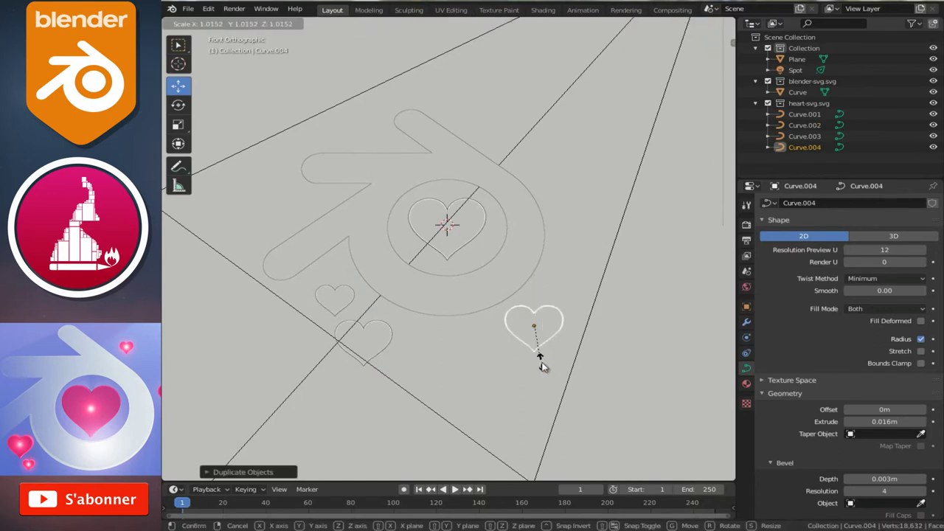
{"action": "left_click", "coordinate": [542, 365]}
In the right-side view, select the three small hearts and move them together along Y.
{"action": "key", "text": "KP_3"}
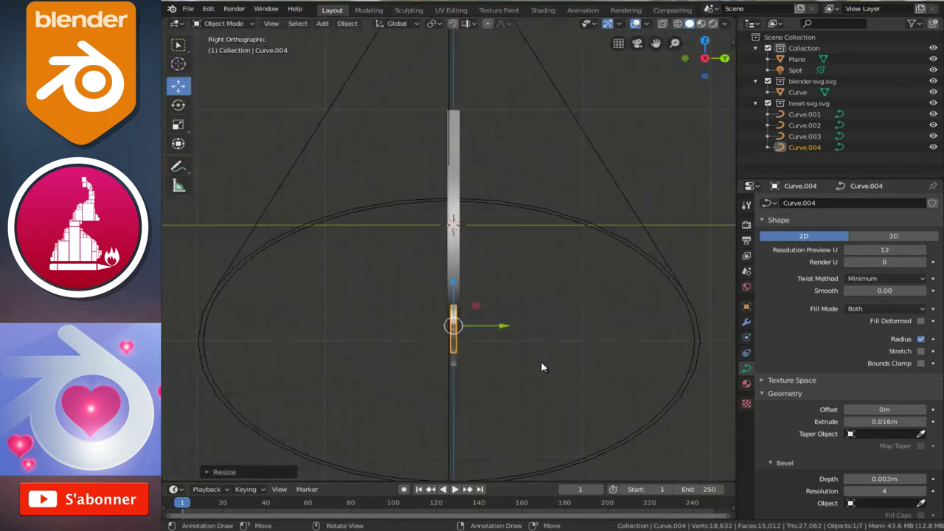
{"action": "middle_click_drag", "start_coordinate": [475, 347], "coordinate": [518, 359]}
{"action": "left_click", "coordinate": [419, 320], "text": "shift"}
{"action": "left_click", "coordinate": [410, 286], "text": "shift"}
{"action": "key", "text": "KP_3"}
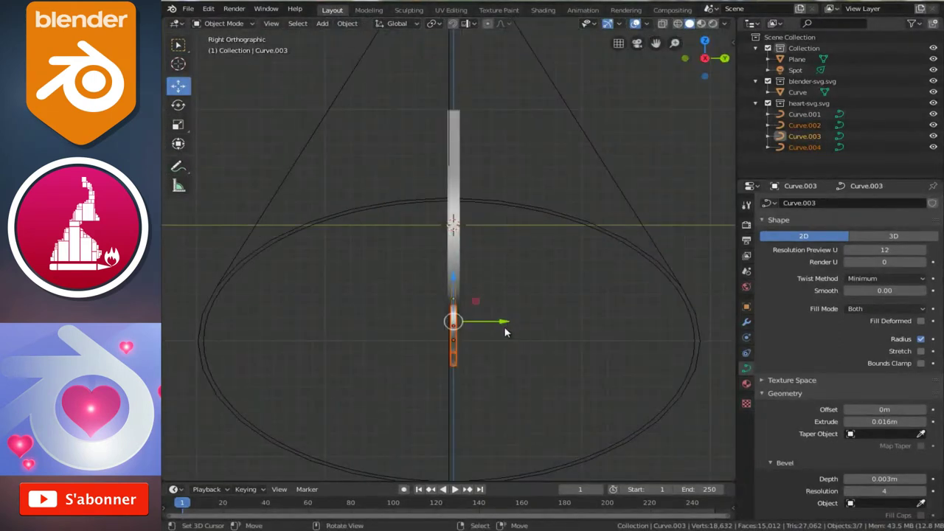
{"action": "key", "text": "g"}
{"action": "key", "text": "y"}
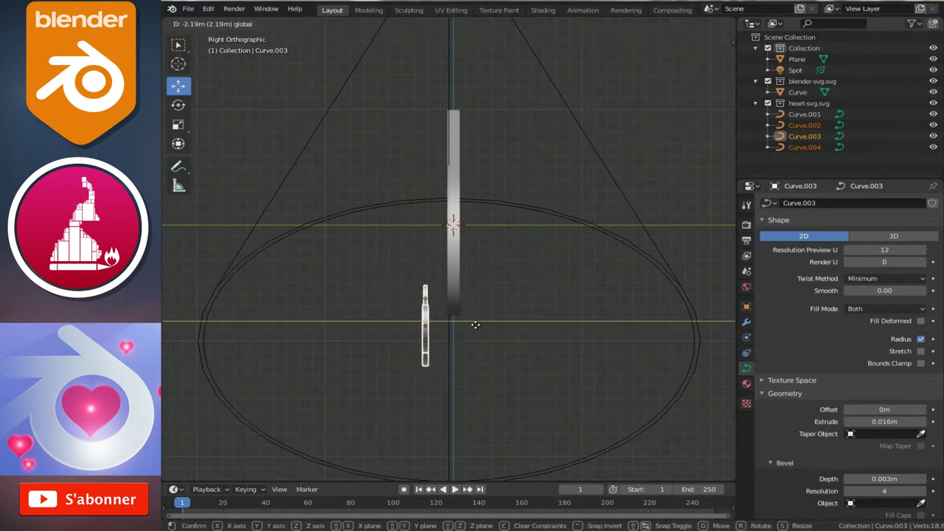
{"action": "left_click", "coordinate": [476, 325]}
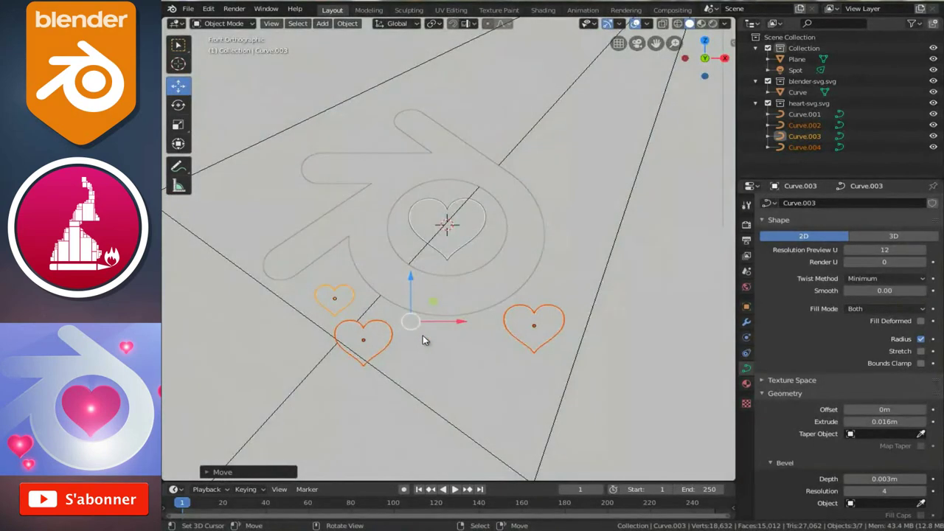
Duplicate the right-hand heart, shrink it, and place it up and right of the logo.
{"action": "left_click", "coordinate": [546, 340]}
{"action": "key", "text": "shift+d"}
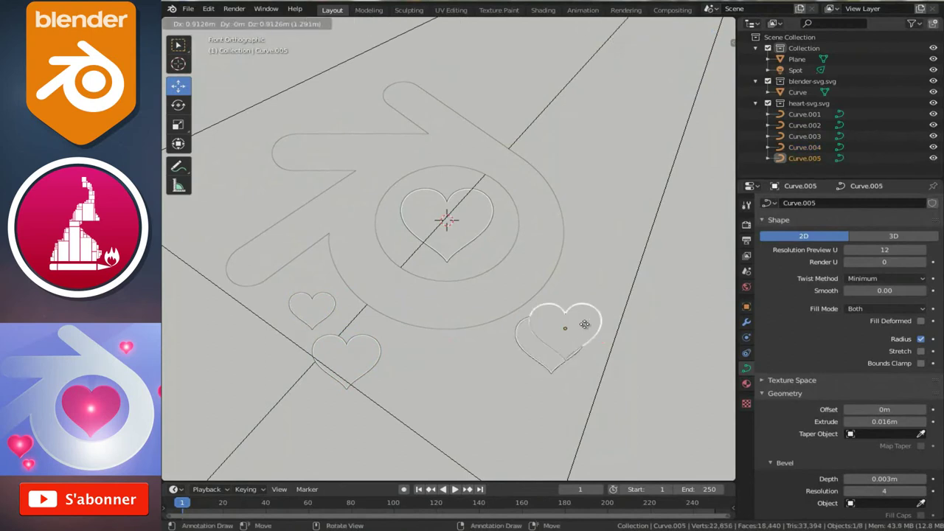
{"action": "left_click", "coordinate": [610, 300]}
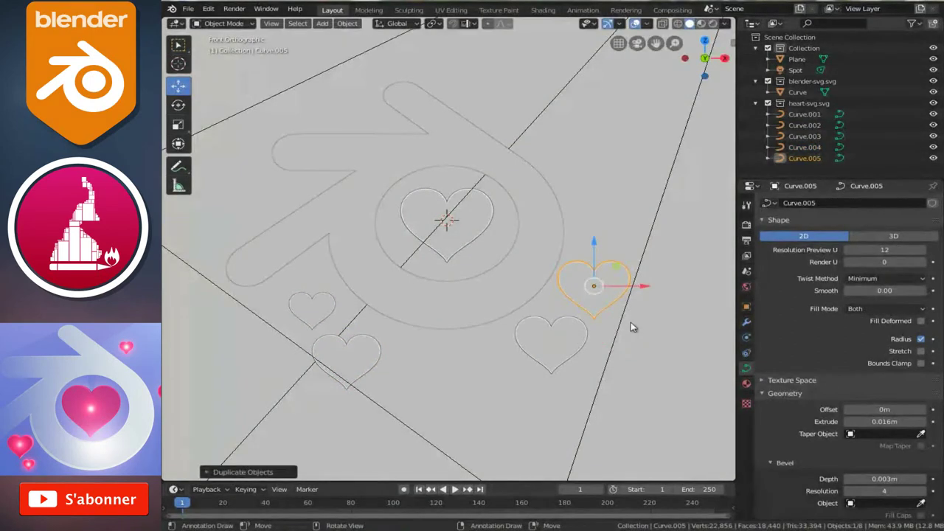
{"action": "key", "text": "s"}
{"action": "left_click", "coordinate": [668, 322]}
{"action": "key", "text": "g"}
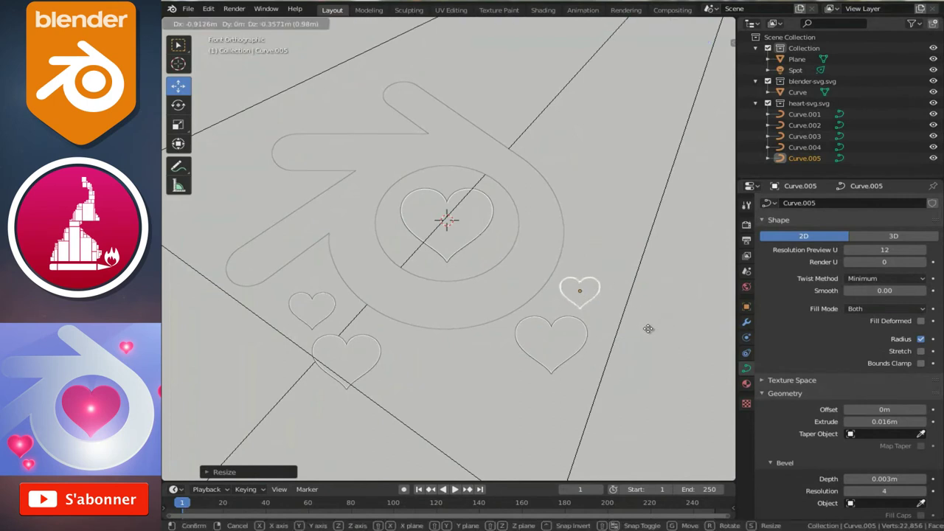
{"action": "left_click", "coordinate": [644, 328]}
{"action": "scroll", "coordinate": [634, 340], "scroll_direction": "up", "scroll_amount": 2, "text": "shift"}
Copy the lower heart above the logo and add a smaller heart beside it.
{"action": "left_click", "coordinate": [560, 364]}
{"action": "scroll", "coordinate": [564, 366], "scroll_direction": "up", "scroll_amount": 3, "text": "shift"}
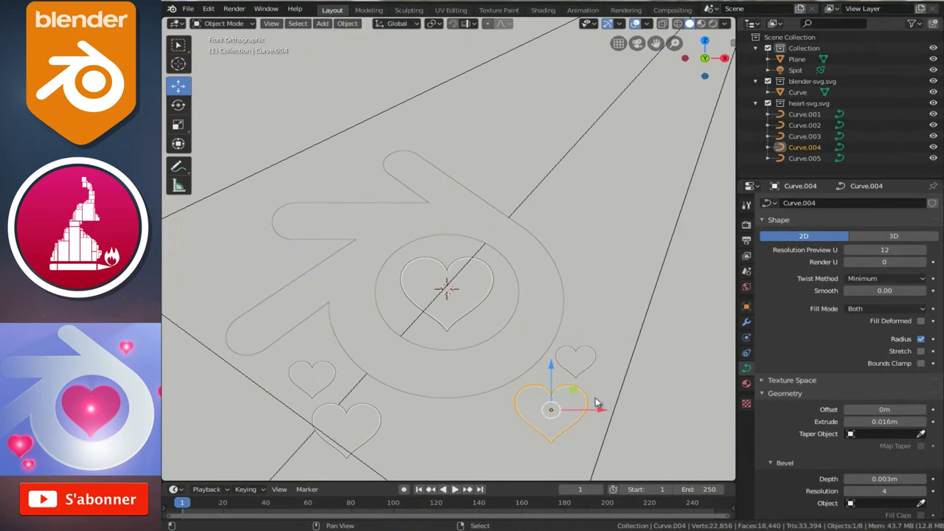
{"action": "key", "text": "shift+d"}
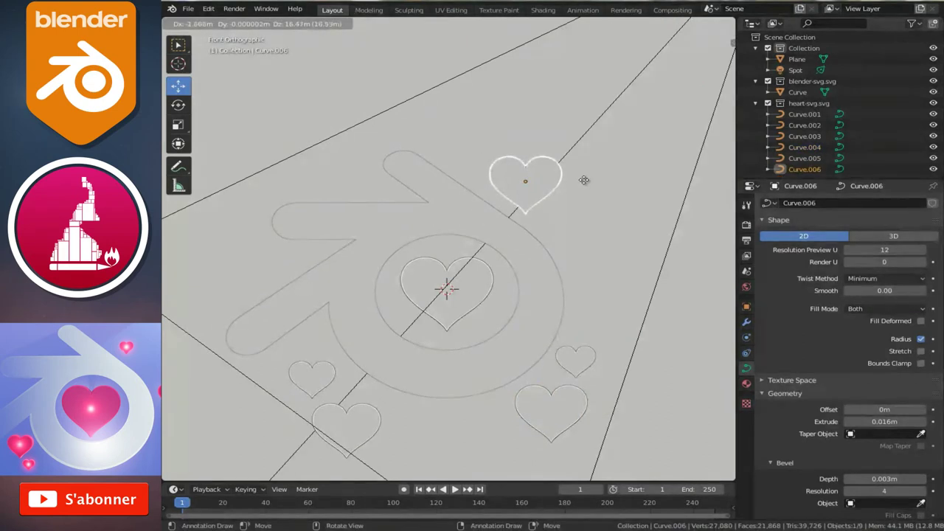
{"action": "left_click", "coordinate": [580, 177]}
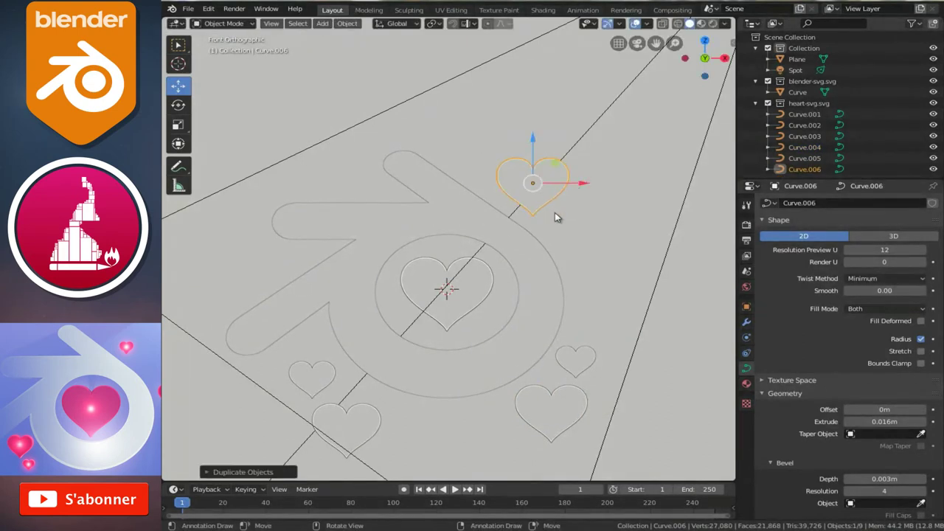
{"action": "key", "text": "shift+d"}
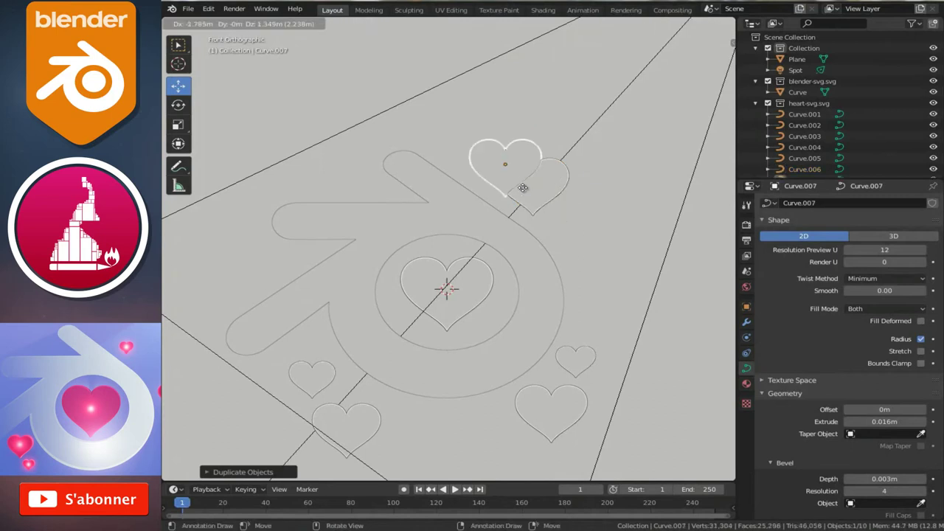
{"action": "left_click", "coordinate": [607, 258]}
{"action": "key", "text": "s"}
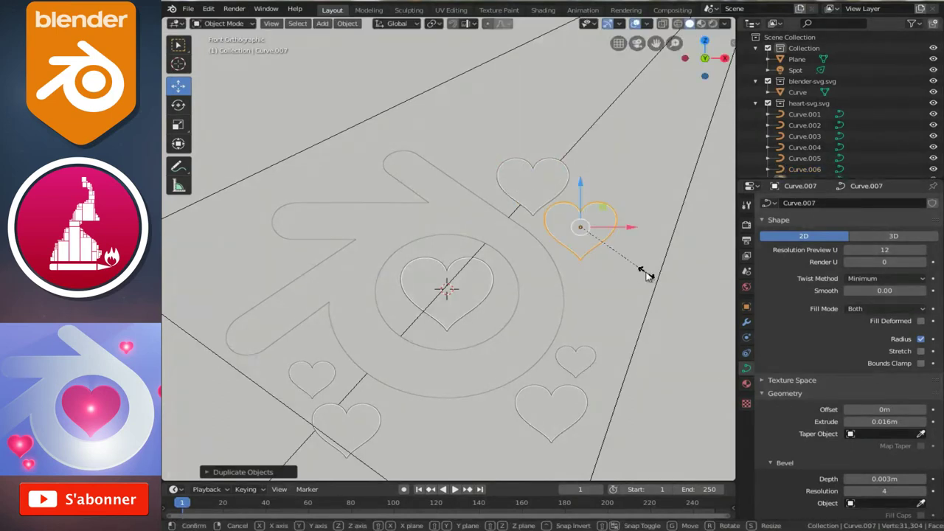
{"action": "left_click", "coordinate": [614, 258]}
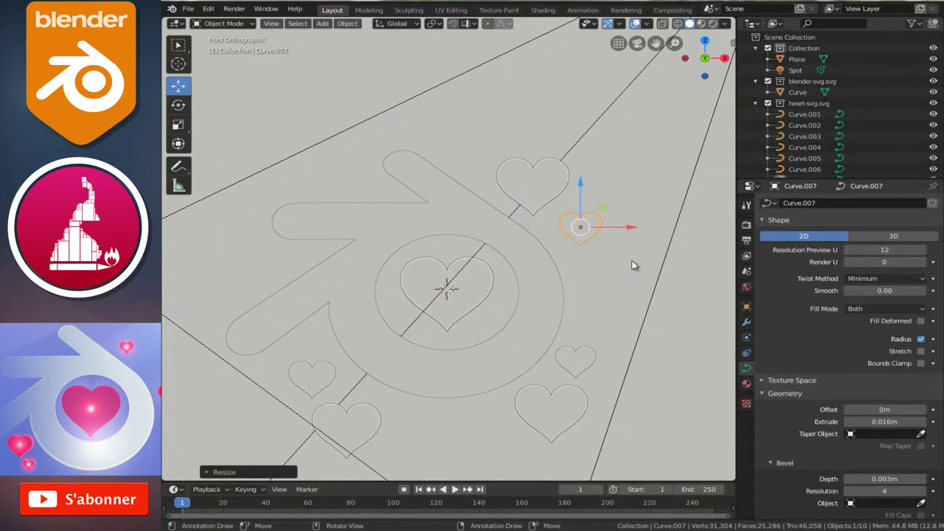
{"action": "key", "text": "g"}
{"action": "left_click", "coordinate": [617, 255]}
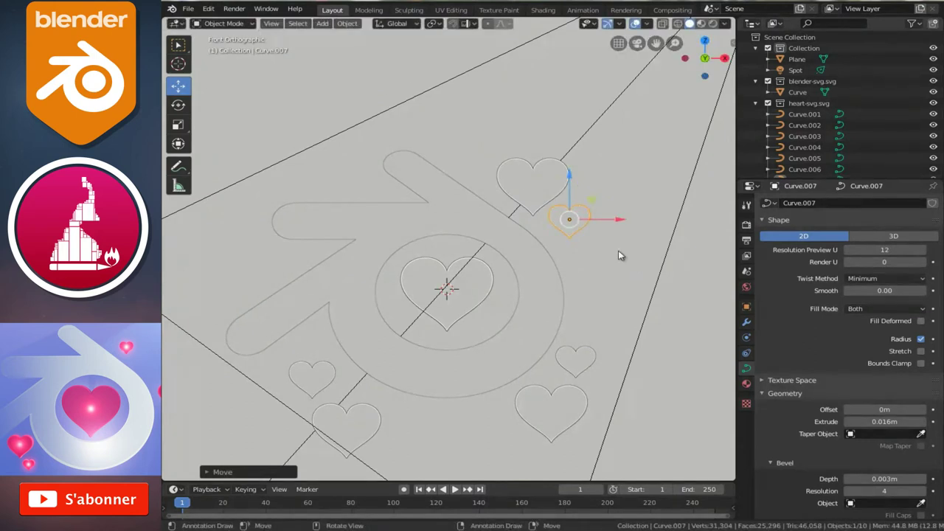
Add an even tinier heart copy next to the upper hearts.
{"action": "key", "text": "shift+d"}
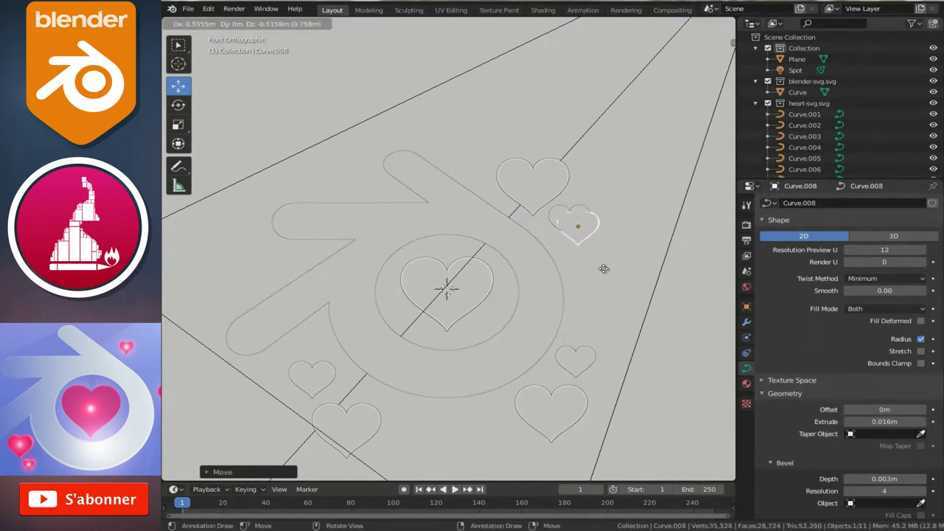
{"action": "left_click", "coordinate": [623, 293]}
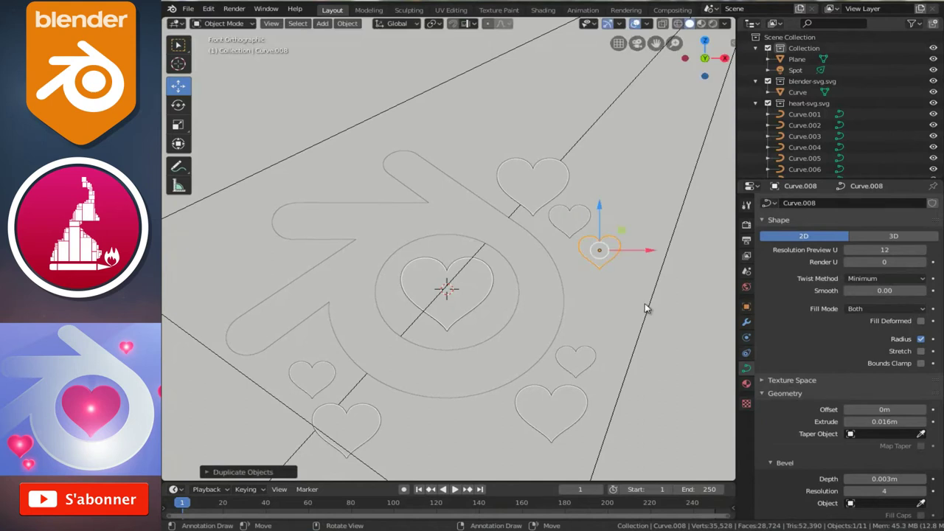
{"action": "key", "text": "s"}
{"action": "left_click", "coordinate": [631, 290]}
{"action": "key", "text": "g"}
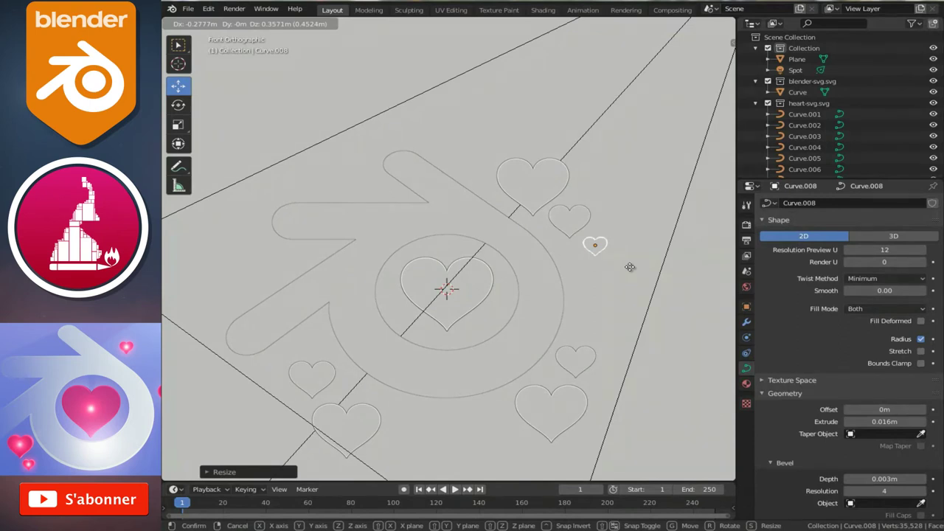
{"action": "left_click", "coordinate": [629, 267]}
{"action": "scroll", "coordinate": [402, 316], "scroll_direction": "down", "scroll_amount": 4, "text": "shift"}
Duplicate the lower-left heart, shrink it, and place it below the logo ring.
{"action": "left_click", "coordinate": [348, 343]}
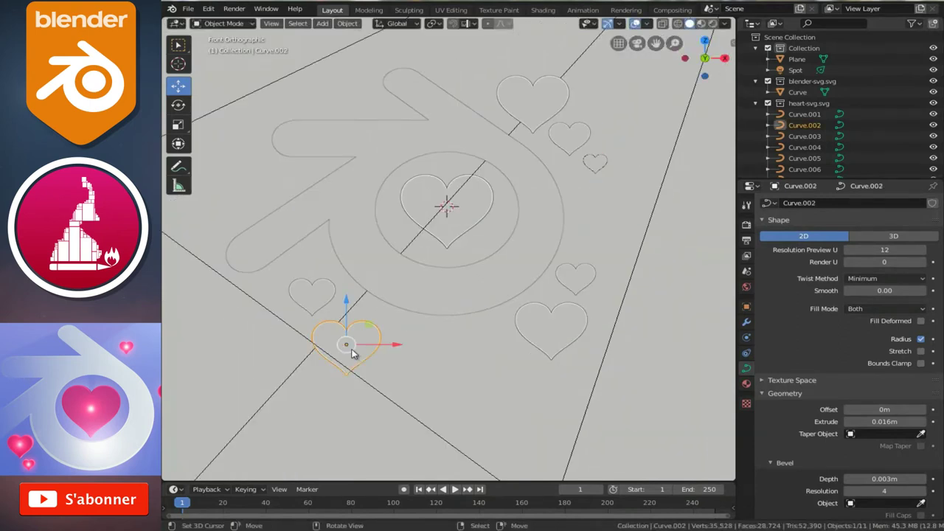
{"action": "key", "text": "shift+d"}
{"action": "left_click", "coordinate": [444, 346]}
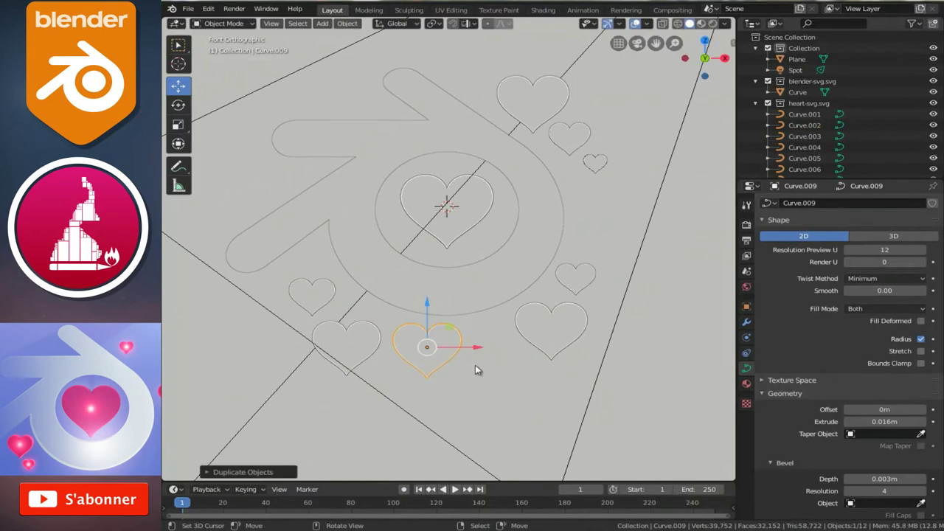
{"action": "key", "text": "s"}
{"action": "left_click", "coordinate": [466, 365]}
{"action": "key", "text": "g"}
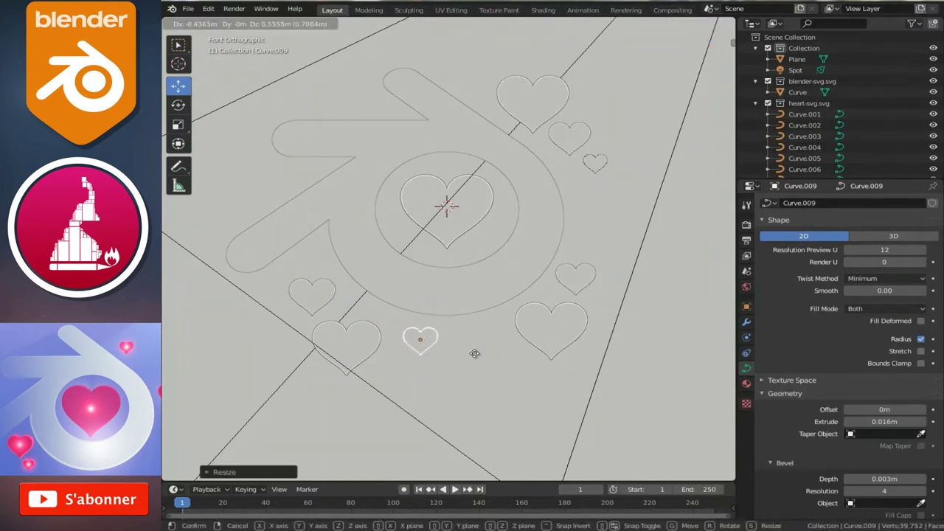
{"action": "left_click", "coordinate": [475, 355]}
Add one more slightly smaller heart copy to the right of it below the logo.
{"action": "key", "text": "shift+d"}
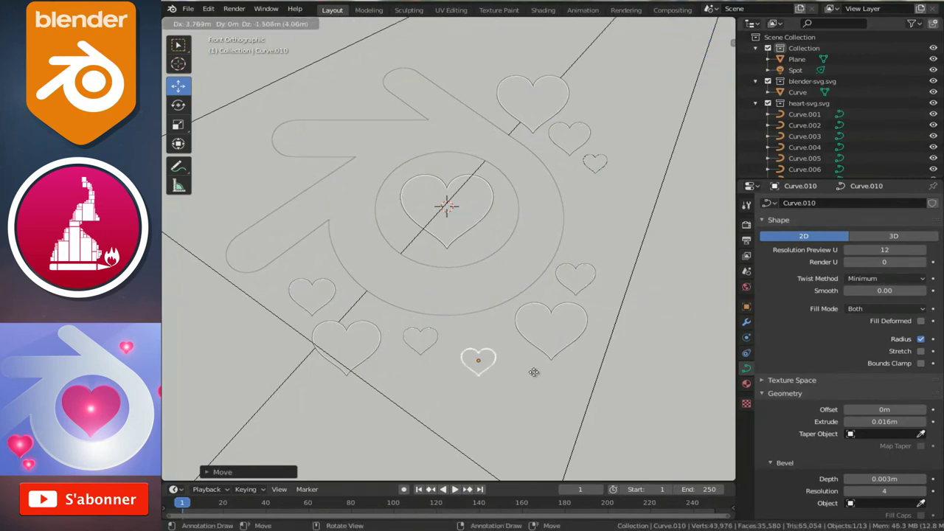
{"action": "left_click", "coordinate": [535, 373]}
{"action": "key", "text": "s"}
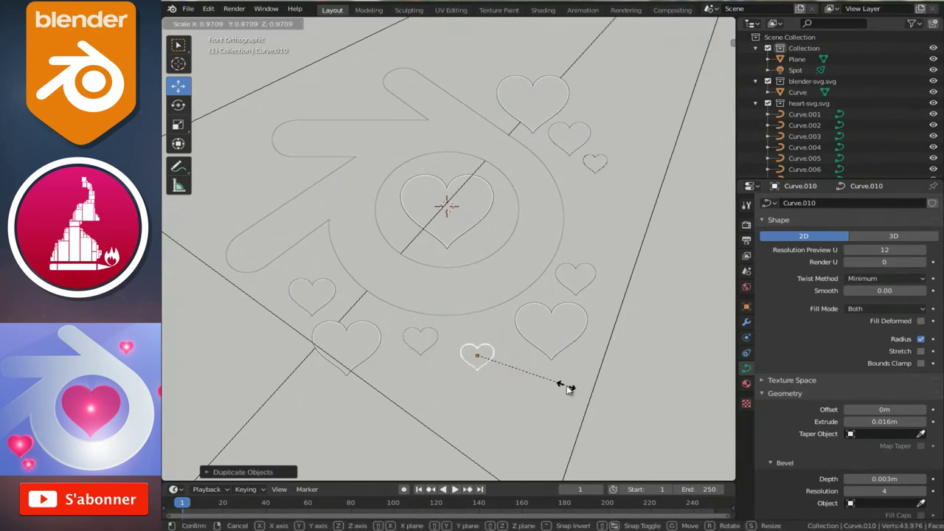
{"action": "left_click", "coordinate": [561, 394]}
{"action": "key", "text": "g"}
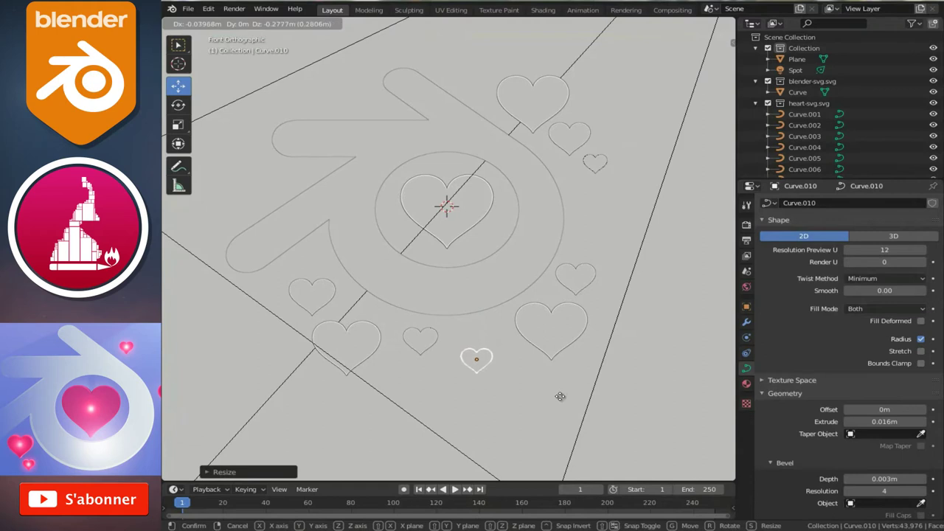
{"action": "left_click", "coordinate": [564, 392]}
{"action": "scroll", "coordinate": [515, 371], "scroll_direction": "down", "scroll_amount": 4}
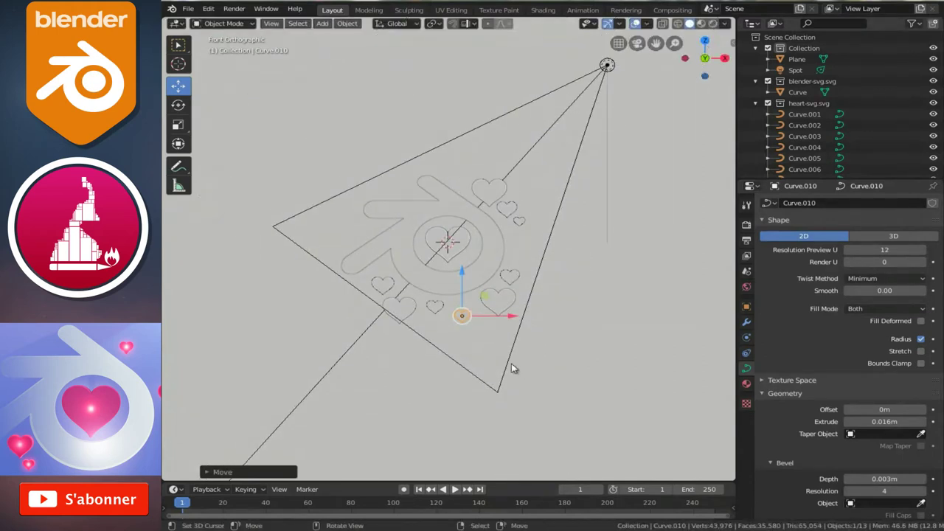
Add an area light, move it up-left of the logo, and rotate it toward the logo.
{"action": "mouse_move", "coordinate": [524, 234]}
{"action": "middle_mouse_down"}
{"action": "mouse_move", "coordinate": [470, 287]}
{"action": "mouse_move", "coordinate": [421, 291]}
{"action": "mouse_move", "coordinate": [449, 327]}
{"action": "mouse_move", "coordinate": [517, 311]}
{"action": "mouse_move", "coordinate": [414, 347]}
{"action": "middle_mouse_up"}
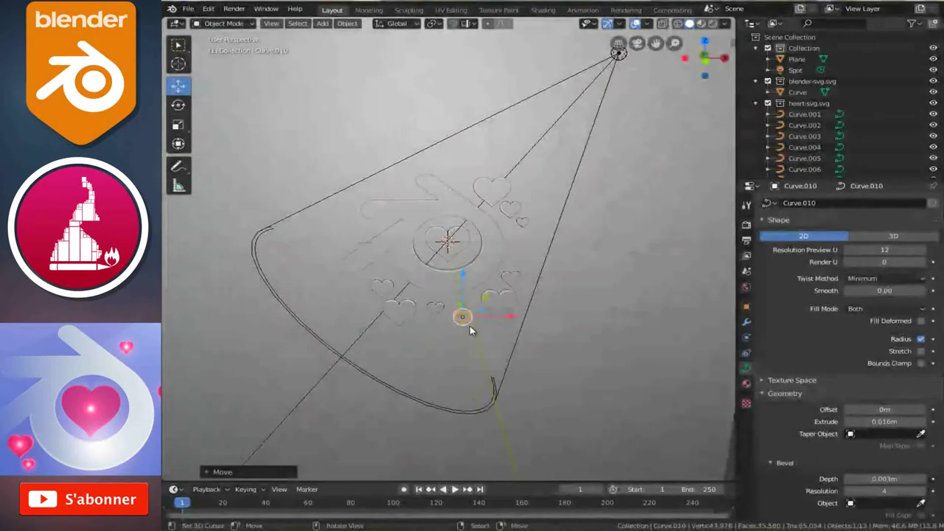
{"action": "scroll", "coordinate": [461, 333], "scroll_direction": "down", "scroll_amount": 1}
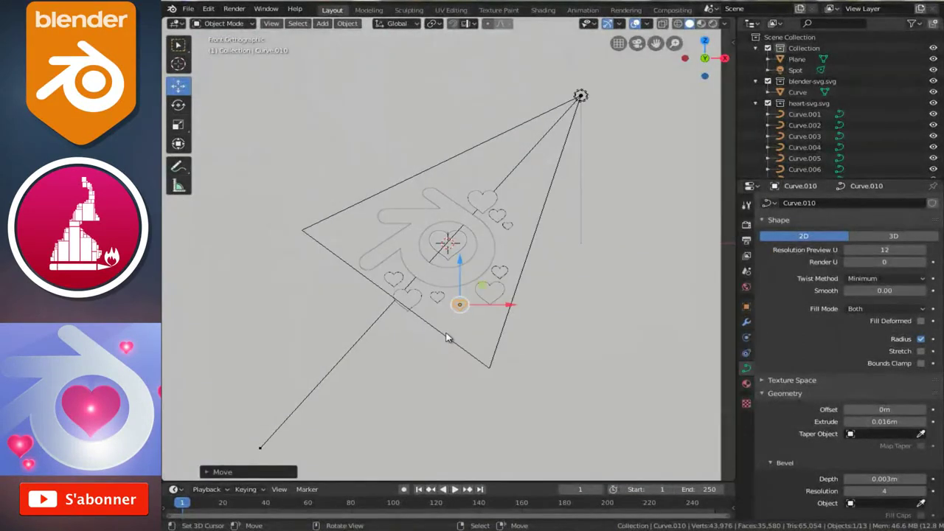
{"action": "scroll", "coordinate": [451, 335], "scroll_direction": "down", "scroll_amount": 1}
{"action": "key", "text": "shift+a"}
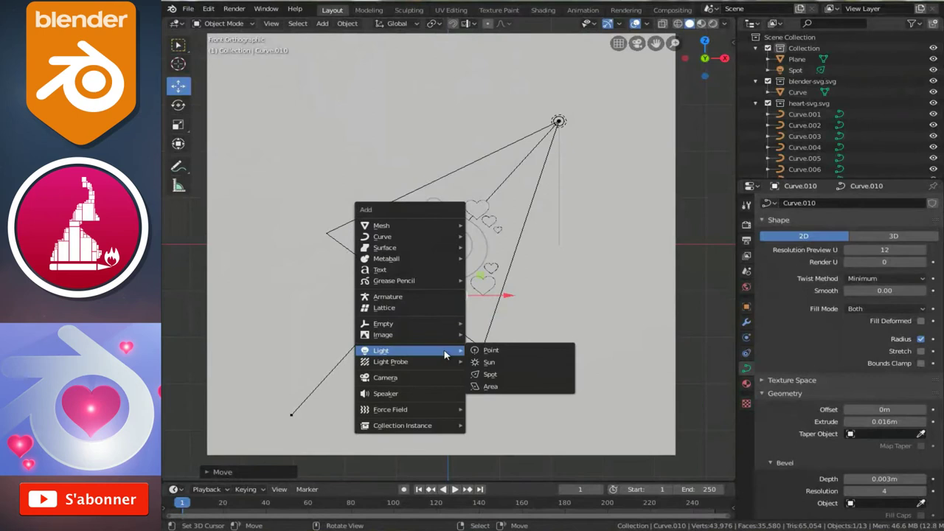
{"action": "left_click", "coordinate": [488, 386]}
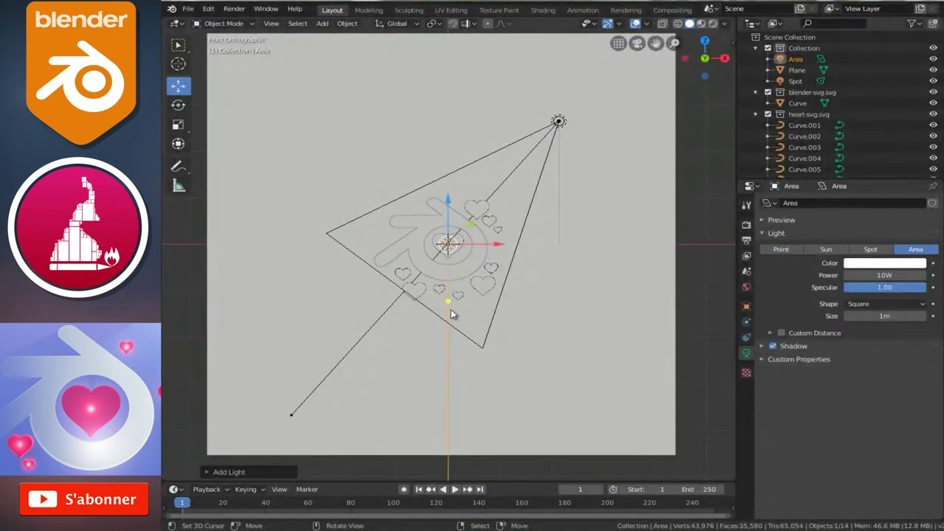
{"action": "key", "text": "g"}
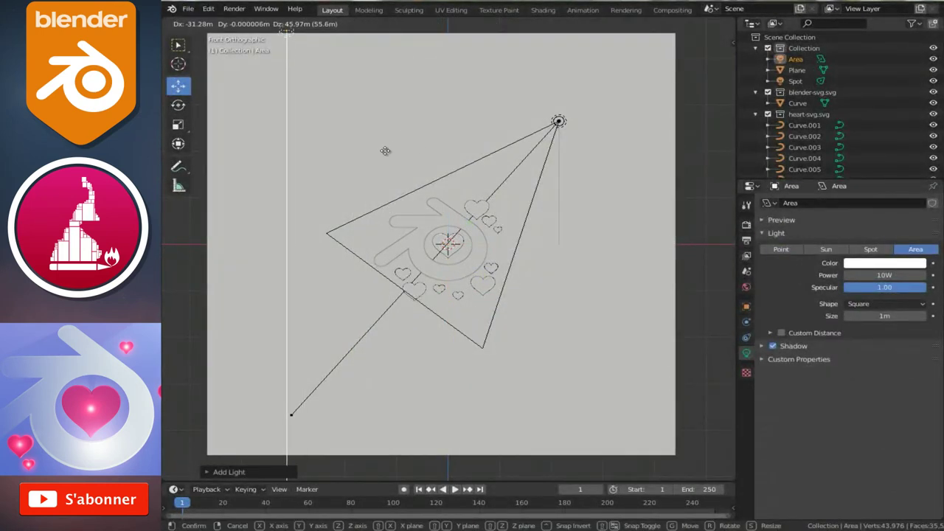
{"action": "left_click", "coordinate": [379, 146]}
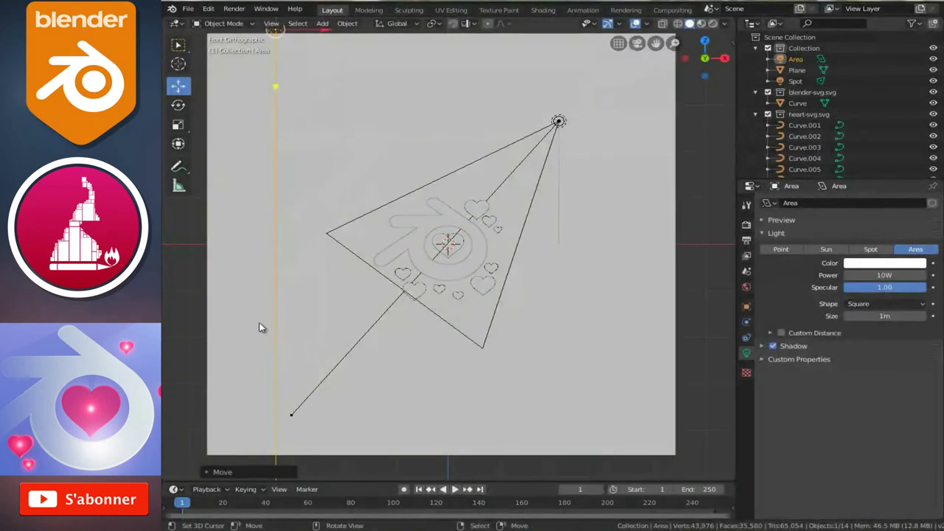
{"action": "key", "text": "r"}
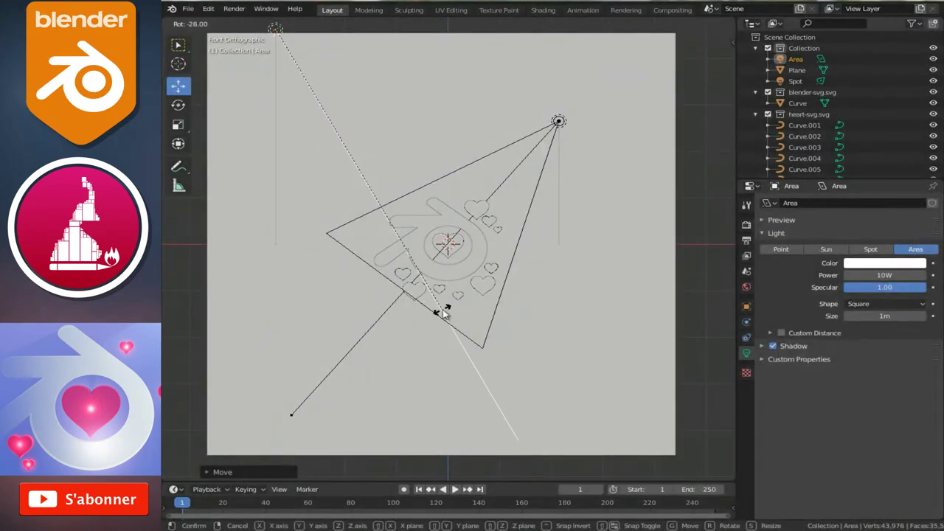
{"action": "left_click", "coordinate": [447, 313]}
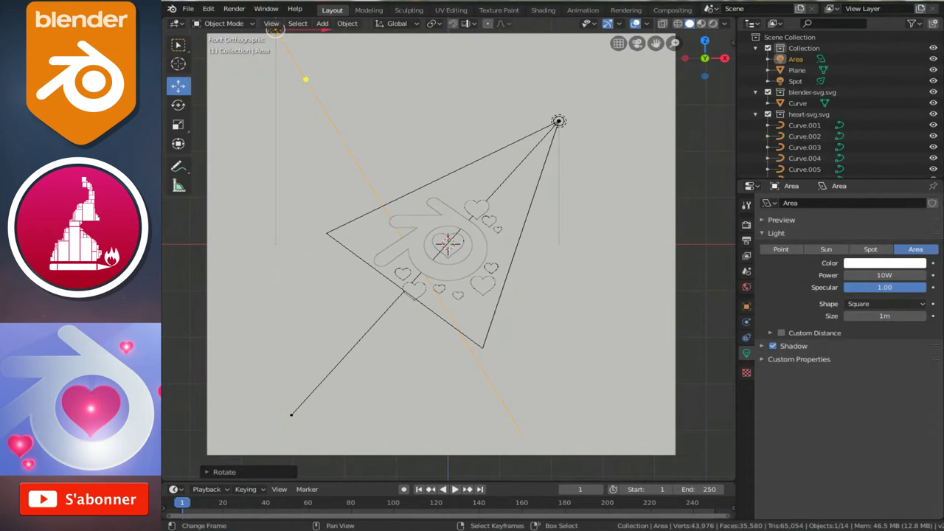
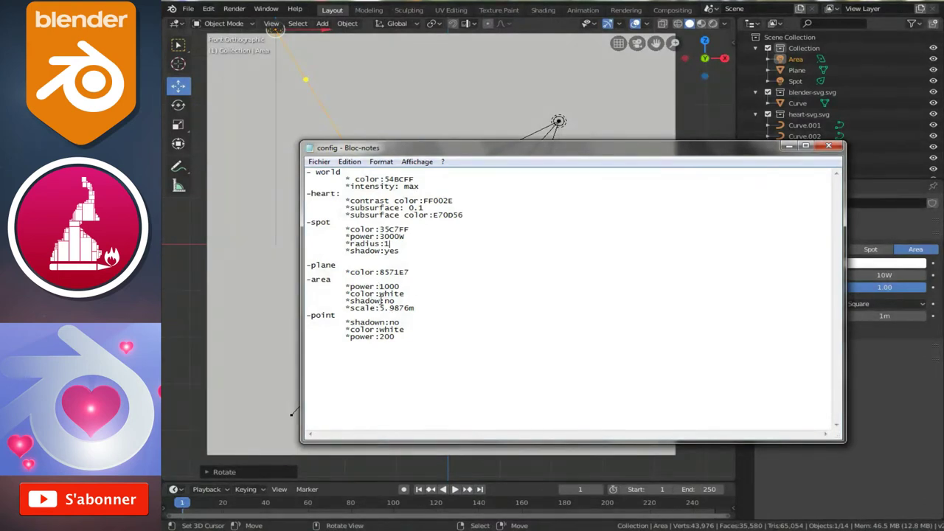
Select the area light's 5.9876m scale value in the config notes, then return to Blender.
{"action": "left_click_drag", "start_coordinate": [380, 308], "coordinate": [414, 306]}
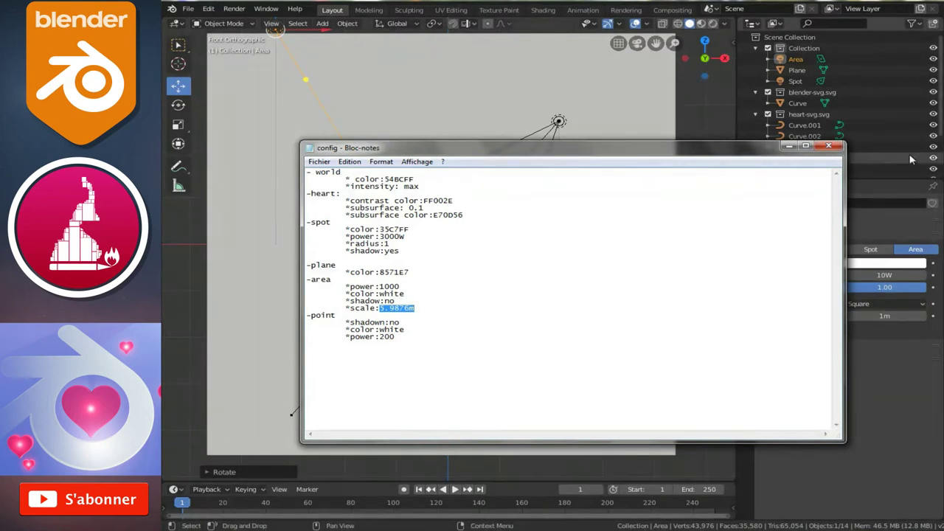
{"action": "left_click", "coordinate": [788, 146]}
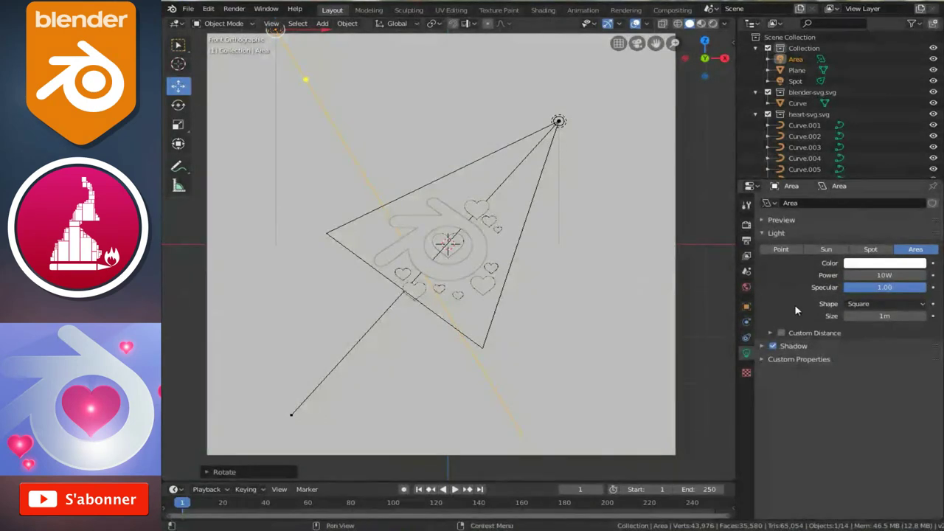
Set the area light to 1000W power and 5.9876m size.
{"action": "left_click", "coordinate": [895, 274]}
{"action": "type", "text": "000"}
{"action": "key", "text": "Return"}
{"action": "left_click", "coordinate": [890, 316]}
{"action": "type", "text": "5.9876m"}
{"action": "key", "text": "Return"}
Move the area light toward the plane's upper left, checking it in front view.
{"action": "middle_click_drag", "start_coordinate": [320, 148], "coordinate": [464, 255]}
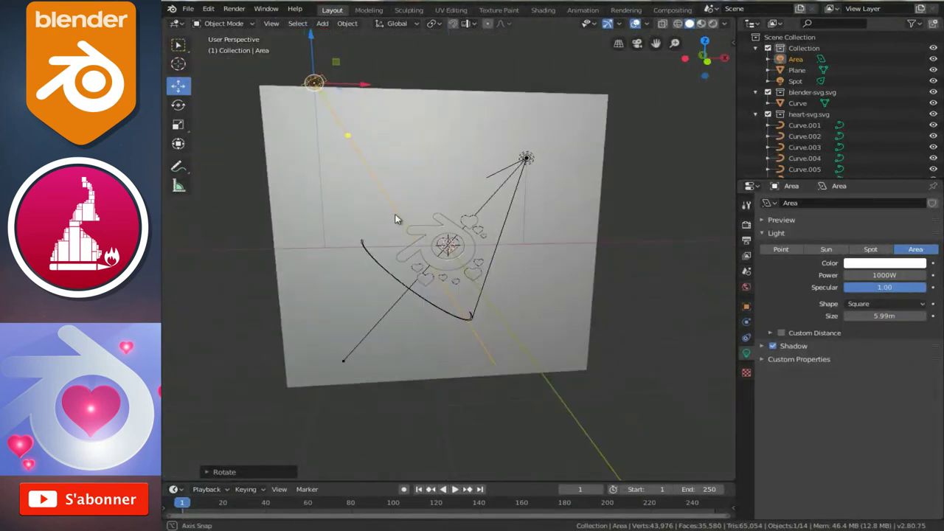
{"action": "key", "text": "g"}
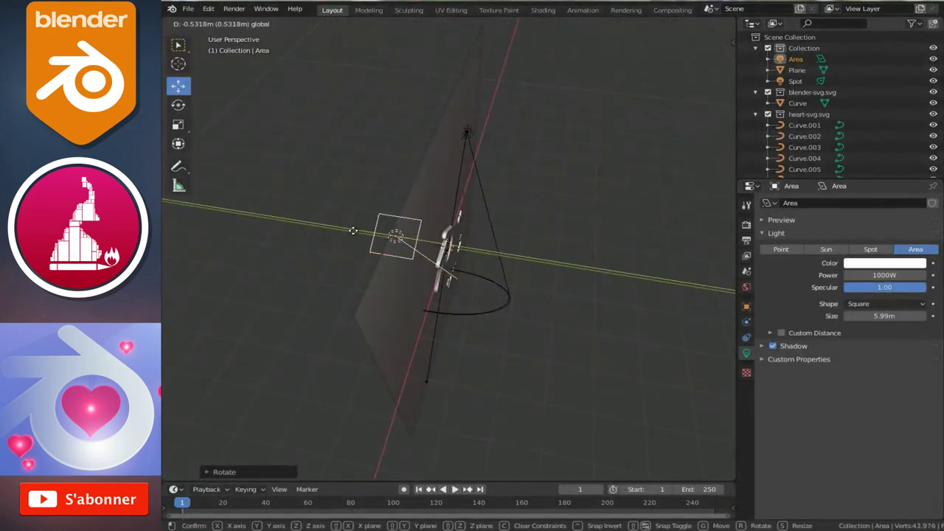
{"action": "left_click", "coordinate": [379, 240]}
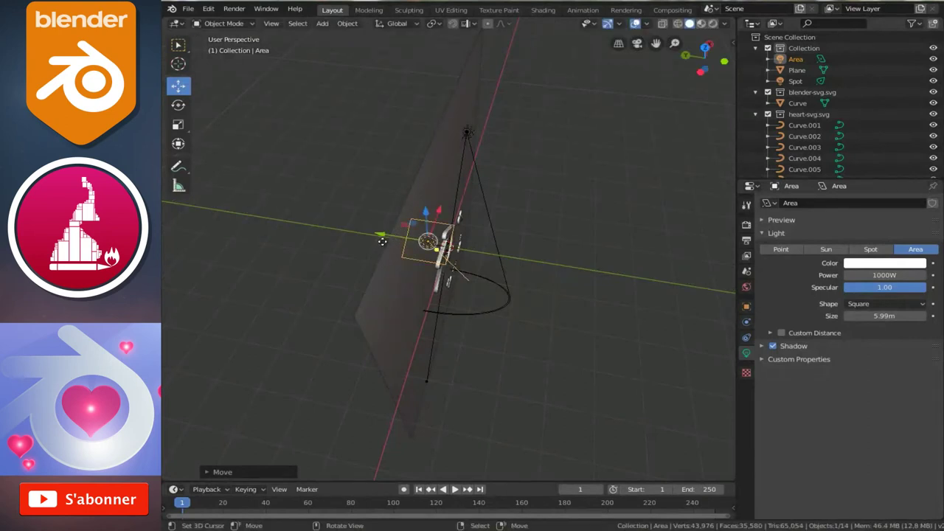
{"action": "key", "text": "KP_1"}
{"action": "scroll", "coordinate": [371, 189], "scroll_direction": "up", "scroll_amount": 2}
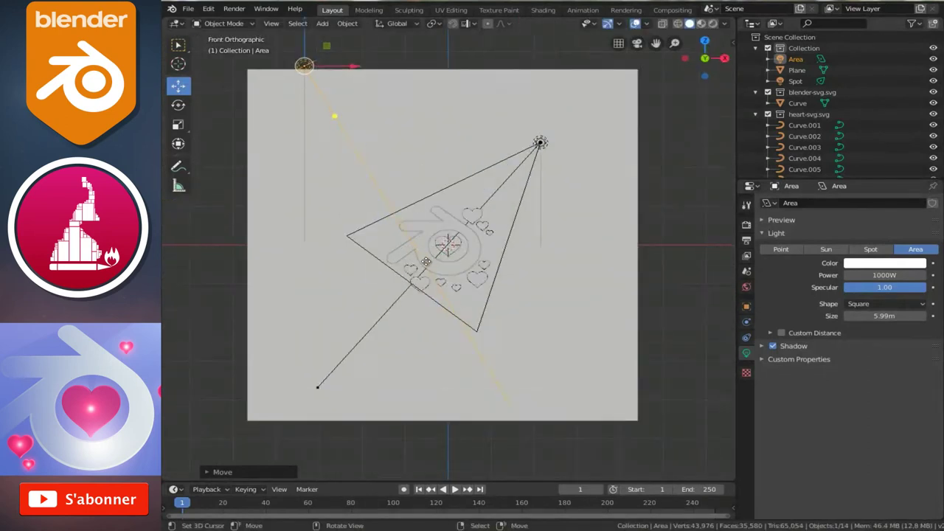
{"action": "key", "text": "g"}
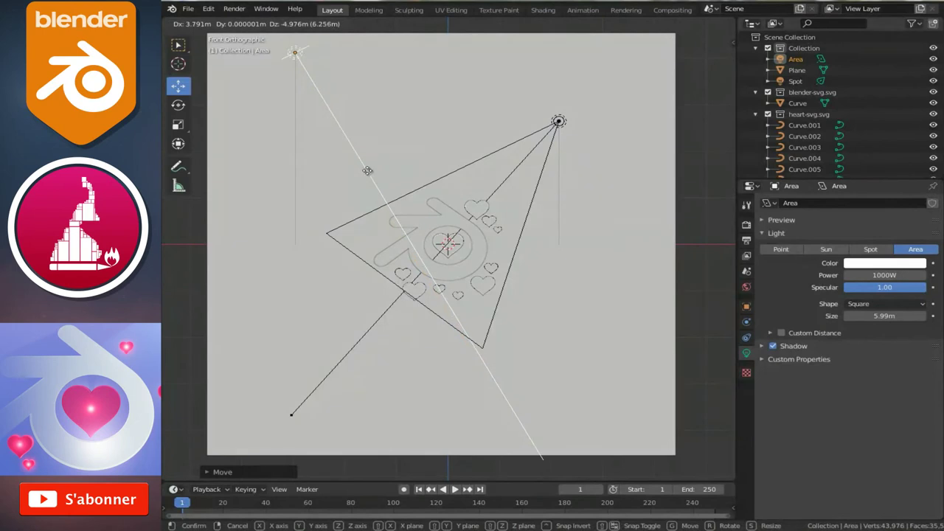
{"action": "left_click", "coordinate": [373, 167]}
Angle the area light toward the plane and nudge it into its final position.
{"action": "key", "text": "r"}
{"action": "left_click", "coordinate": [510, 264]}
{"action": "key", "text": "g"}
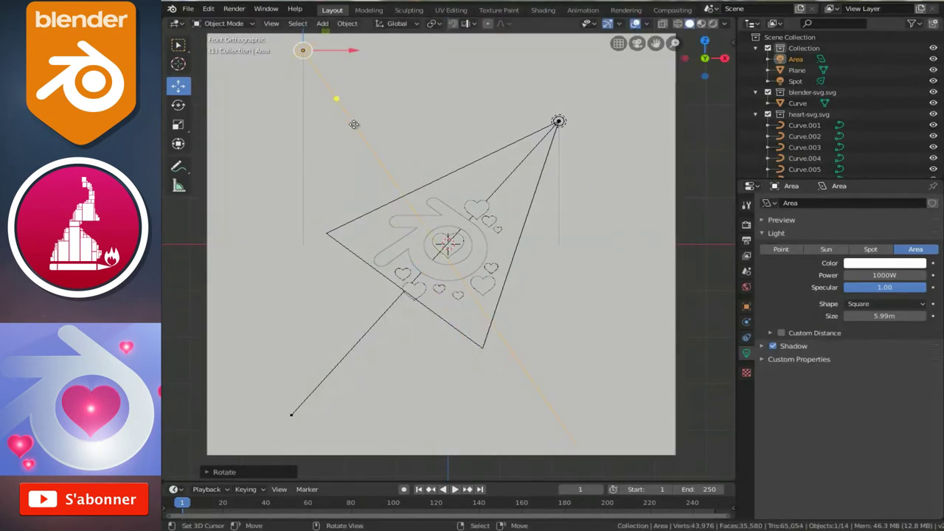
{"action": "left_click", "coordinate": [503, 273]}
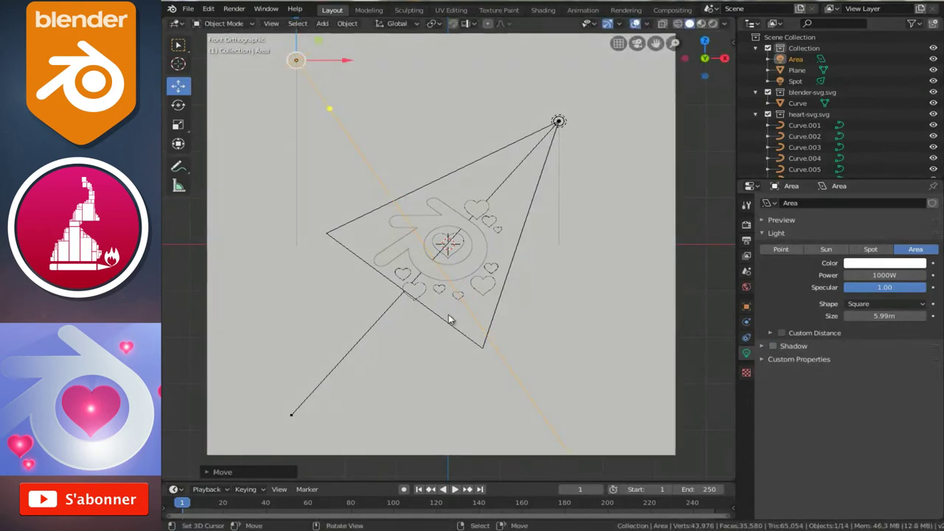
{"action": "scroll", "coordinate": [476, 273], "scroll_direction": "up", "scroll_amount": 2}
{"action": "scroll", "coordinate": [476, 274], "scroll_direction": "up", "scroll_amount": 1}
{"action": "key", "text": "shift+a"}
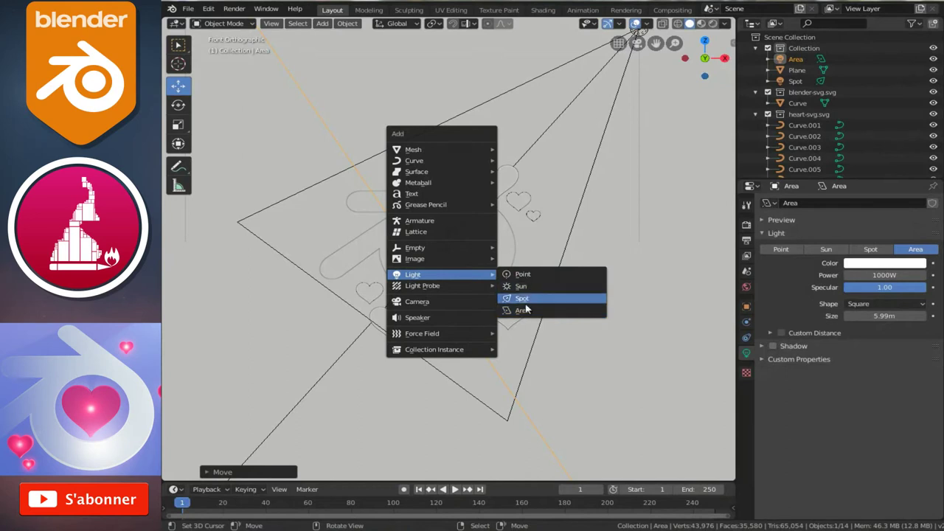
Add a point light at the logo's centre and give it 200W power.
{"action": "left_click", "coordinate": [525, 275]}
{"action": "scroll", "coordinate": [474, 261], "scroll_direction": "up", "scroll_amount": 2}
{"action": "scroll", "coordinate": [469, 256], "scroll_direction": "up", "scroll_amount": 3}
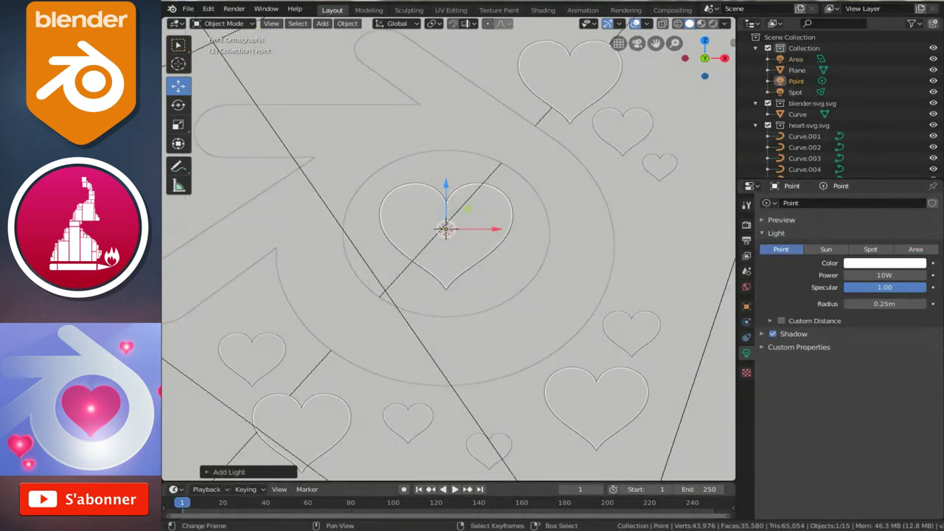
{"action": "key", "text": "alt+Tab"}
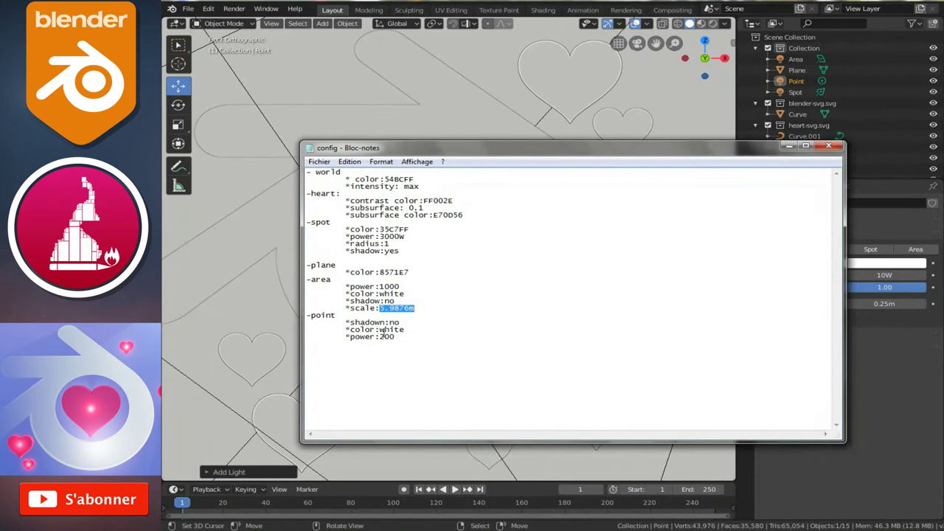
{"action": "left_click", "coordinate": [789, 146]}
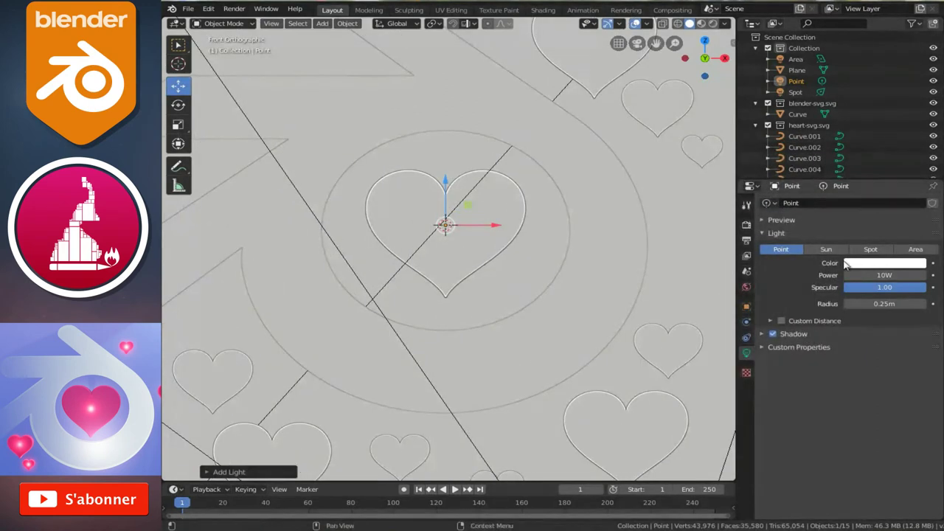
{"action": "left_click", "coordinate": [884, 274]}
{"action": "key", "text": "Return"}
Raise the point light's radius to about 4.58m and save the file.
{"action": "left_click_drag", "start_coordinate": [878, 304], "coordinate": [929, 304]}
{"action": "left_click_drag", "start_coordinate": [198, 304], "coordinate": [293, 309]}
{"action": "left_click_drag", "start_coordinate": [338, 319], "coordinate": [359, 323]}
{"action": "scroll", "coordinate": [618, 281], "scroll_direction": "down", "scroll_amount": 1}
{"action": "scroll", "coordinate": [468, 280], "scroll_direction": "down", "scroll_amount": 2}
{"action": "scroll", "coordinate": [483, 282], "scroll_direction": "down", "scroll_amount": 3}
{"action": "mouse_move", "coordinate": [489, 280]}
{"action": "middle_mouse_down"}
{"action": "mouse_move", "coordinate": [381, 302]}
{"action": "mouse_move", "coordinate": [468, 299]}
{"action": "mouse_move", "coordinate": [552, 274]}
{"action": "middle_mouse_up"}
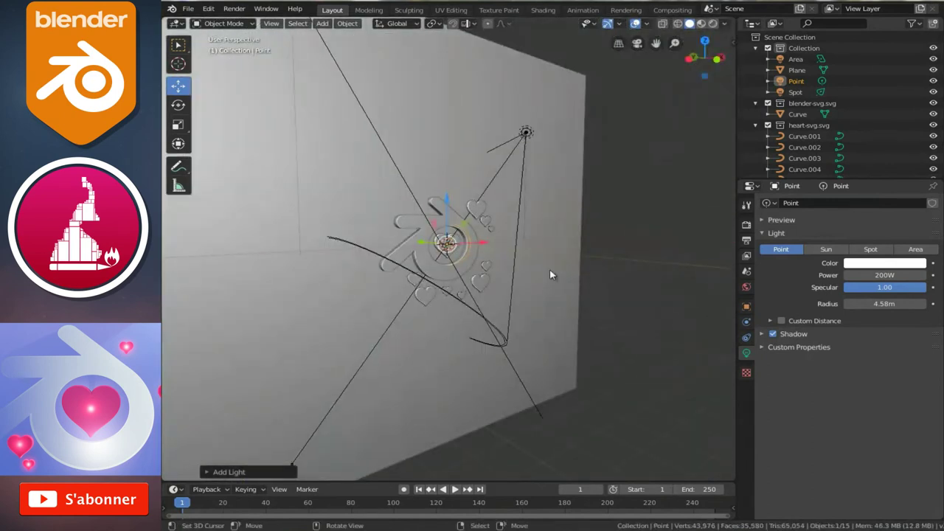
{"action": "key", "text": "ctrl+s"}
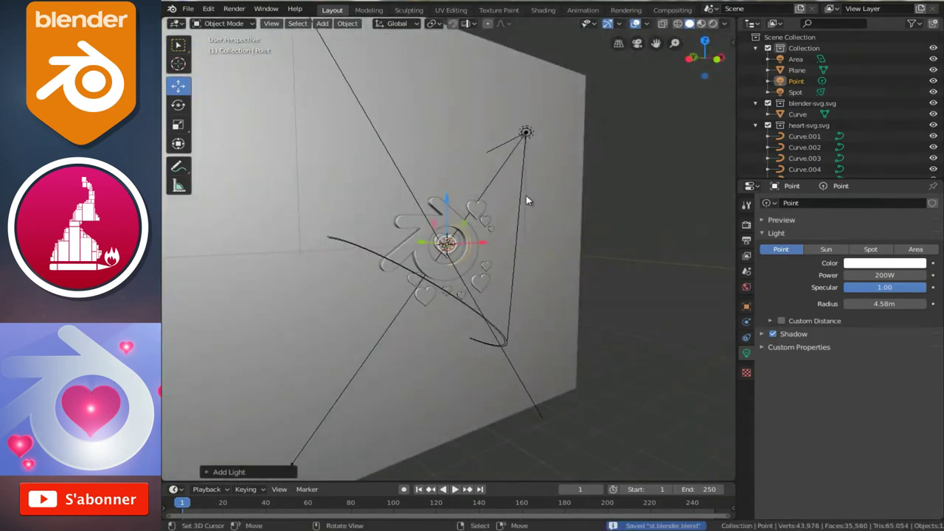
{"action": "left_click", "coordinate": [713, 25]}
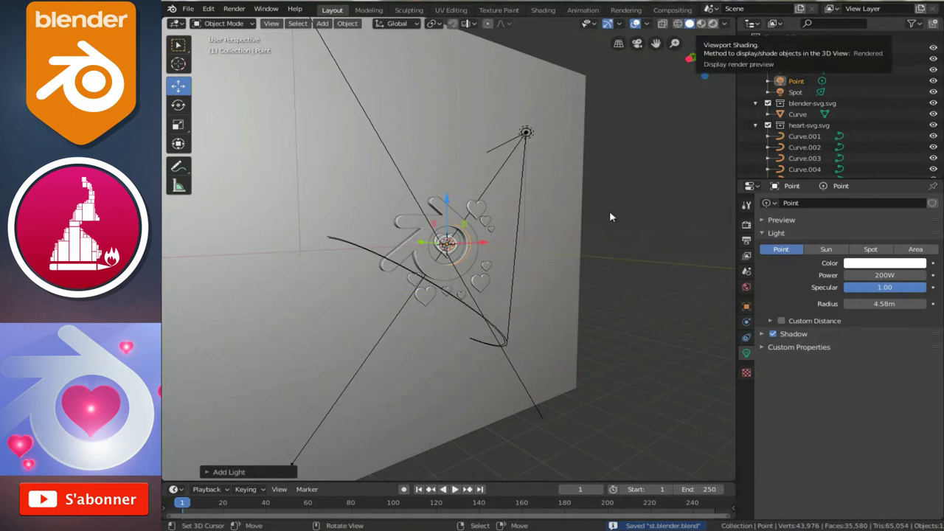
{"action": "middle_click_drag", "start_coordinate": [476, 252], "coordinate": [549, 247]}
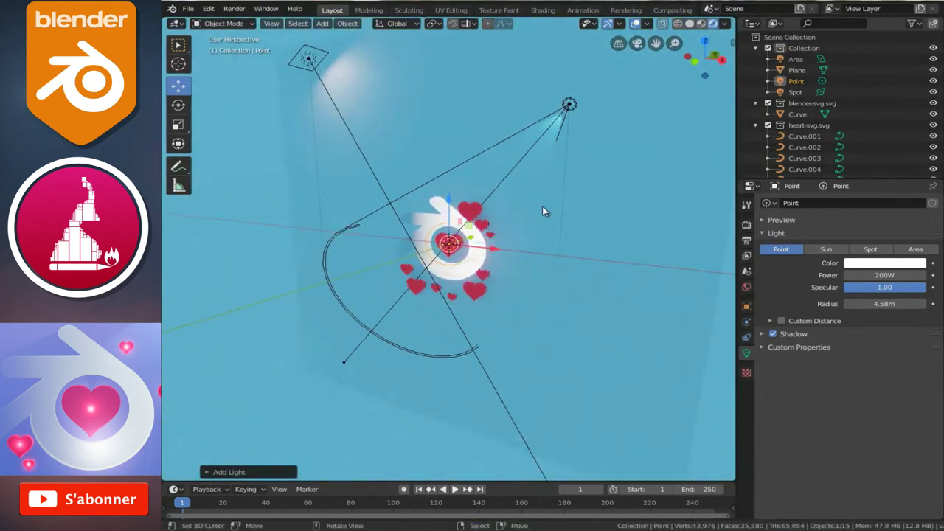
{"action": "mouse_move", "coordinate": [428, 249]}
{"action": "middle_mouse_down"}
{"action": "mouse_move", "coordinate": [474, 247]}
{"action": "mouse_move", "coordinate": [568, 211]}
{"action": "mouse_move", "coordinate": [484, 227]}
{"action": "middle_mouse_up"}
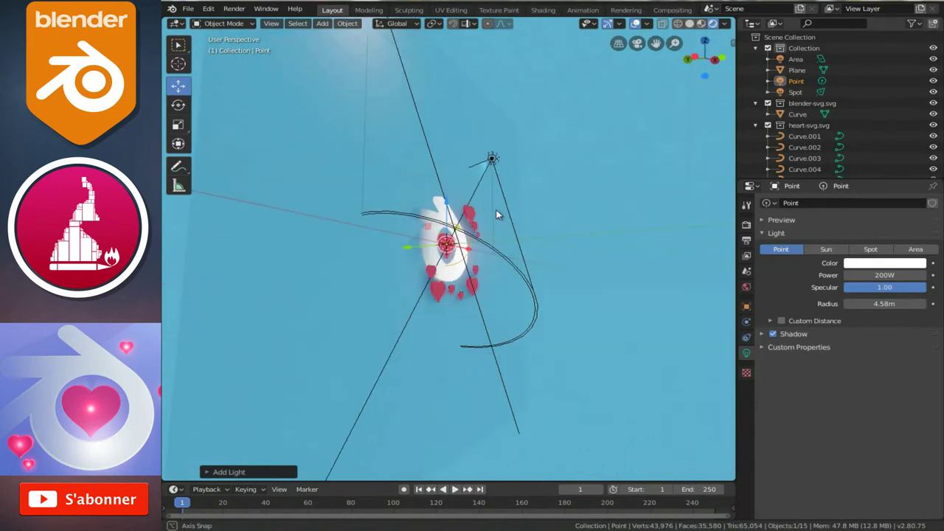
{"action": "scroll", "coordinate": [515, 251], "scroll_direction": "up", "scroll_amount": 3}
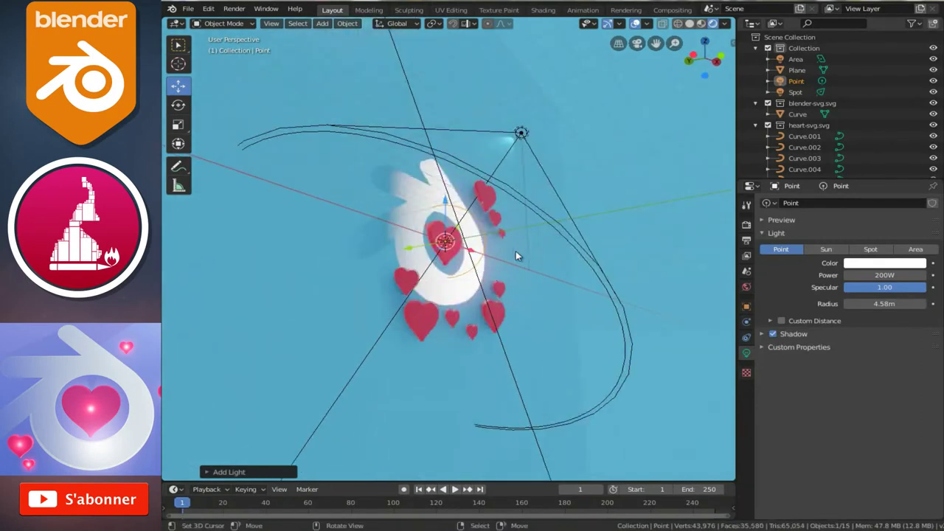
{"action": "scroll", "coordinate": [510, 251], "scroll_direction": "up", "scroll_amount": 2}
{"action": "middle_click_drag", "start_coordinate": [396, 296], "coordinate": [478, 273]}
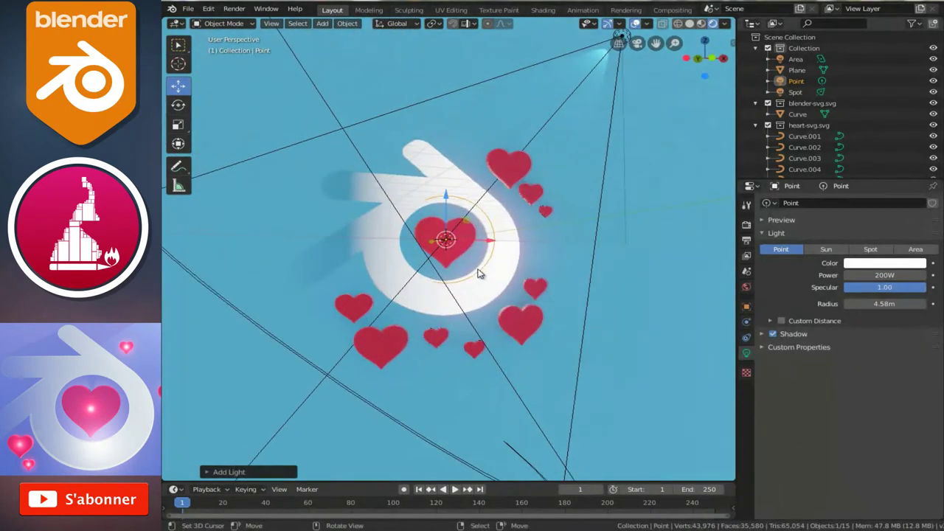
{"action": "middle_click_drag", "start_coordinate": [418, 278], "coordinate": [449, 258]}
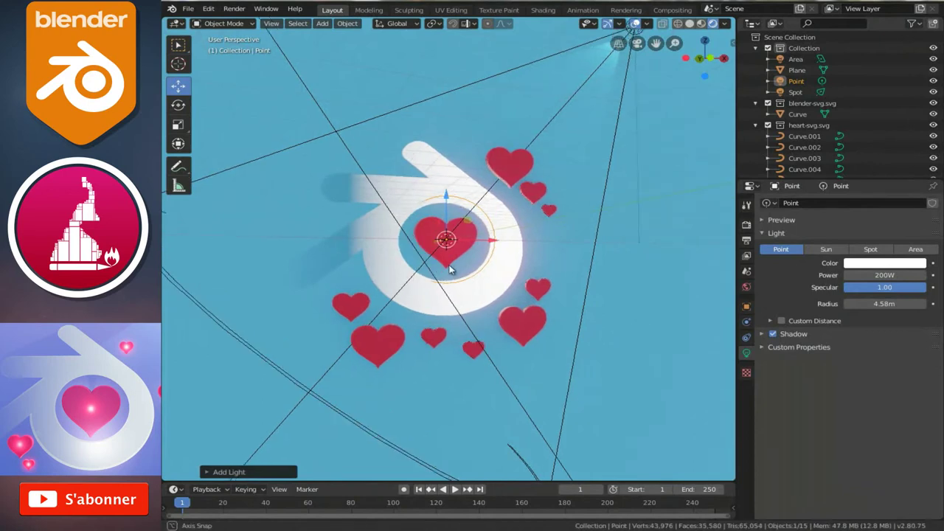
{"action": "scroll", "coordinate": [450, 257], "scroll_direction": "up", "scroll_amount": 1}
{"action": "scroll", "coordinate": [450, 257], "scroll_direction": "down", "scroll_amount": 6}
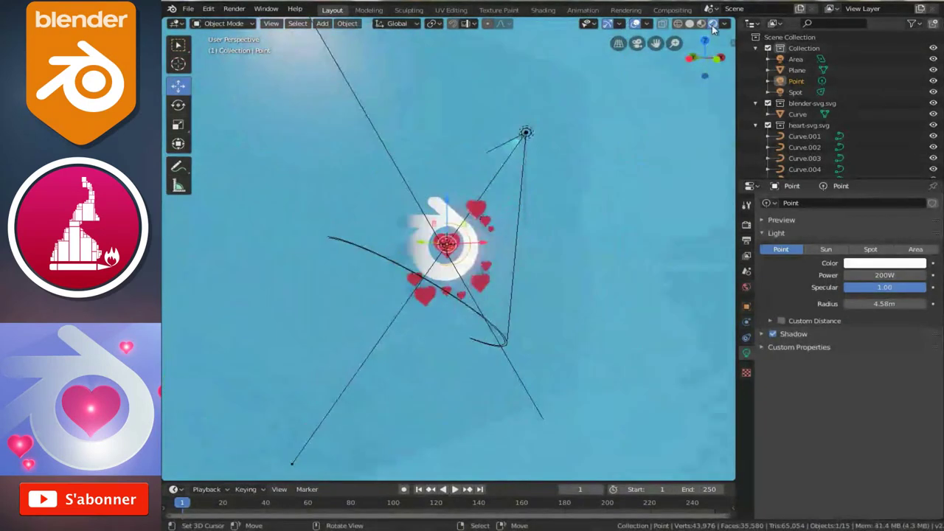
Select heart Curve.001 in solid view and scroll its Material.002 settings down to Settings.
{"action": "left_click", "coordinate": [689, 23]}
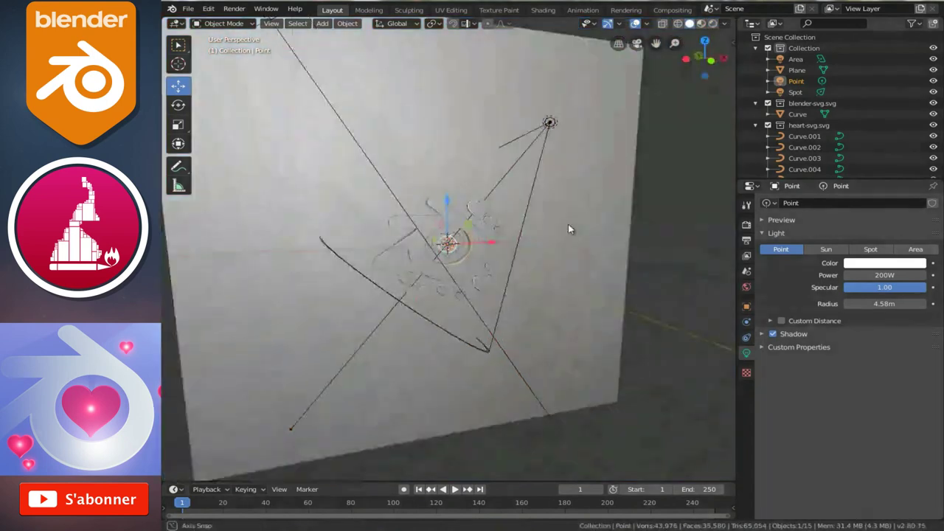
{"action": "scroll", "coordinate": [502, 231], "scroll_direction": "up", "scroll_amount": 3}
{"action": "scroll", "coordinate": [480, 236], "scroll_direction": "up", "scroll_amount": 3}
{"action": "left_click", "coordinate": [472, 238]}
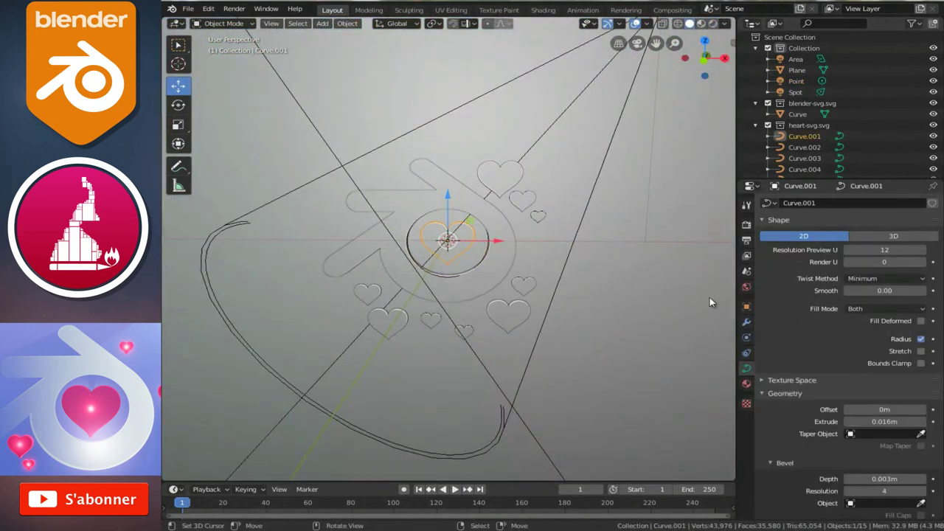
{"action": "mouse_move", "coordinate": [432, 249]}
{"action": "middle_mouse_down"}
{"action": "mouse_move", "coordinate": [486, 258]}
{"action": "mouse_move", "coordinate": [674, 358]}
{"action": "middle_mouse_up"}
{"action": "left_click", "coordinate": [746, 383]}
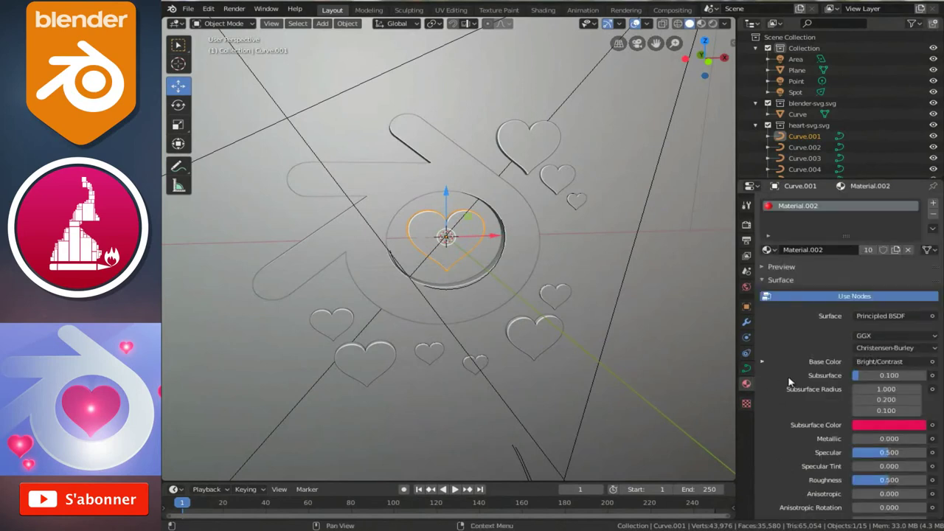
{"action": "scroll", "coordinate": [788, 381], "scroll_direction": "down", "scroll_amount": 5}
{"action": "scroll", "coordinate": [811, 390], "scroll_direction": "down", "scroll_amount": 6}
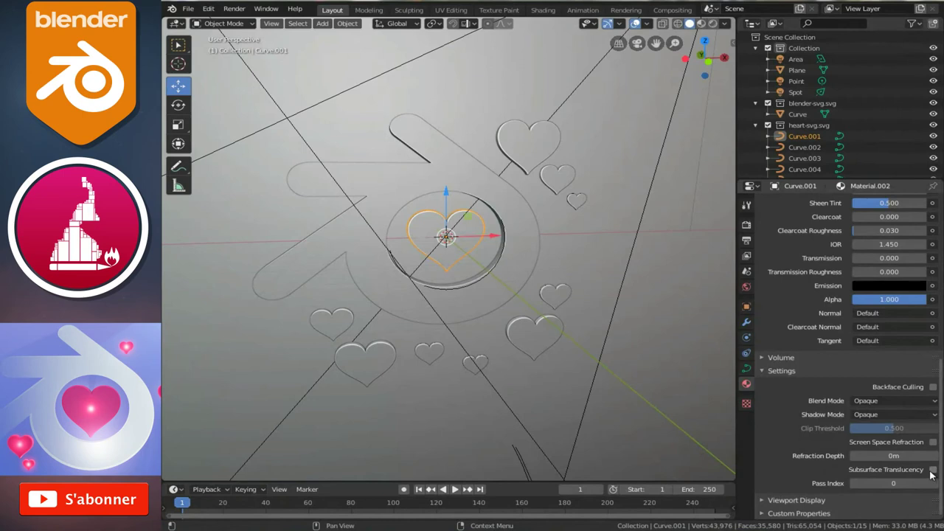
{"action": "mouse_move", "coordinate": [568, 221]}
{"action": "middle_mouse_down"}
{"action": "mouse_move", "coordinate": [531, 247]}
{"action": "mouse_move", "coordinate": [550, 241]}
{"action": "mouse_move", "coordinate": [442, 255]}
{"action": "mouse_move", "coordinate": [520, 247]}
{"action": "mouse_move", "coordinate": [499, 297]}
{"action": "mouse_move", "coordinate": [449, 266]}
{"action": "mouse_move", "coordinate": [526, 281]}
{"action": "mouse_move", "coordinate": [463, 274]}
{"action": "middle_mouse_up"}
{"action": "scroll", "coordinate": [463, 269], "scroll_direction": "down", "scroll_amount": 1}
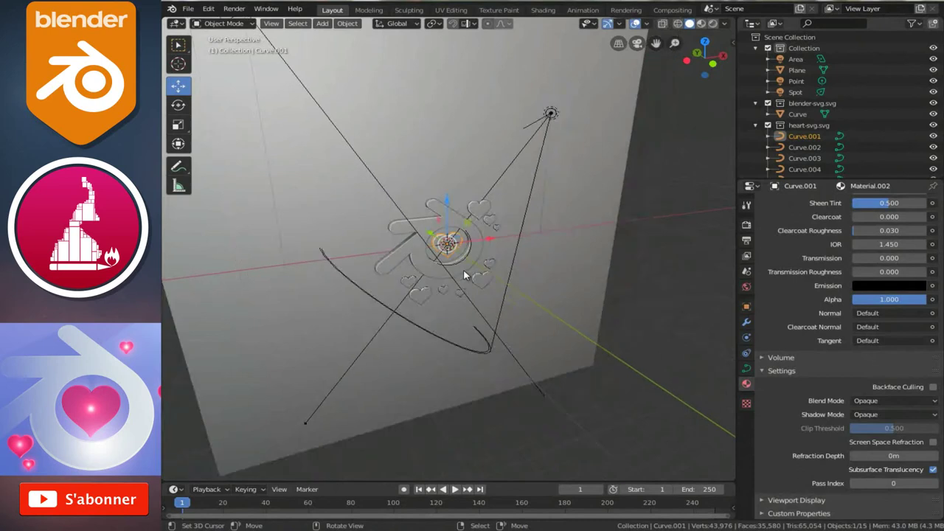
{"action": "scroll", "coordinate": [463, 269], "scroll_direction": "down", "scroll_amount": 2}
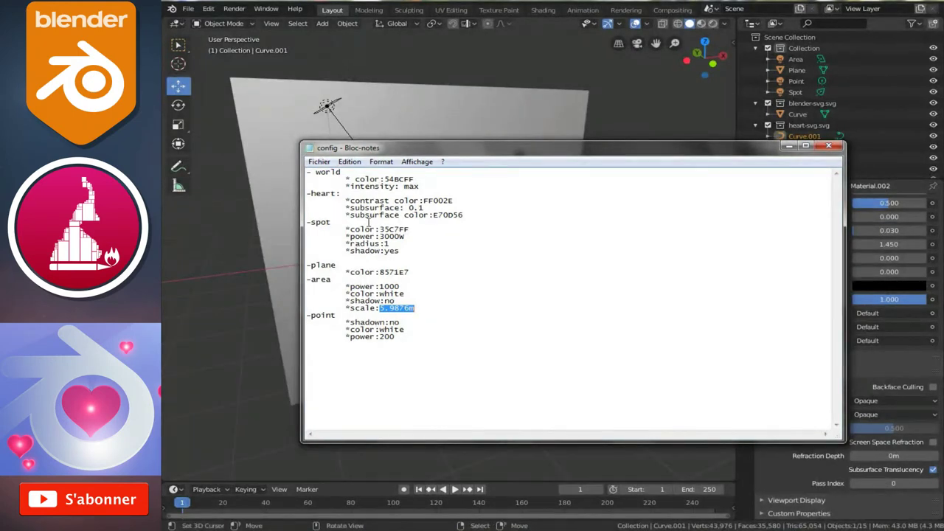
Select the spot light colour 35C7FF in the notes, then select the spot light in Blender.
{"action": "left_click_drag", "start_coordinate": [380, 228], "coordinate": [428, 230]}
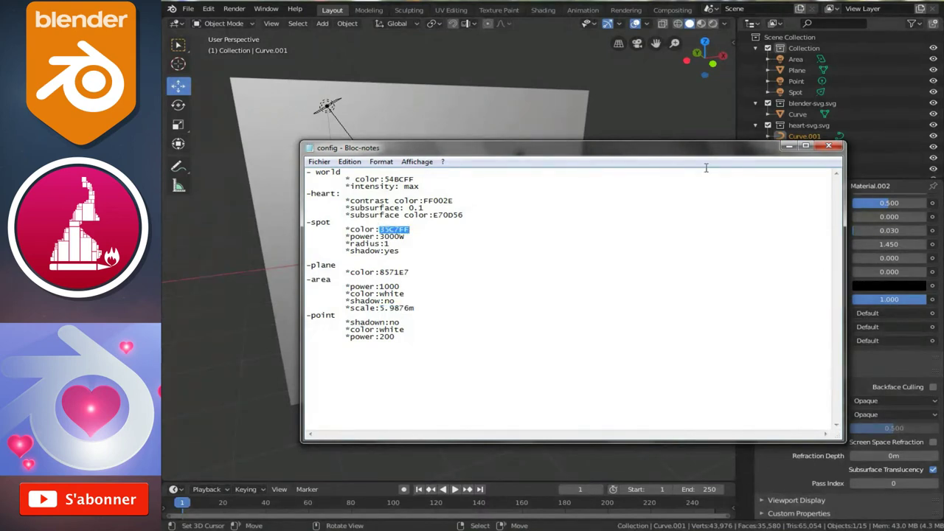
{"action": "left_click", "coordinate": [788, 147]}
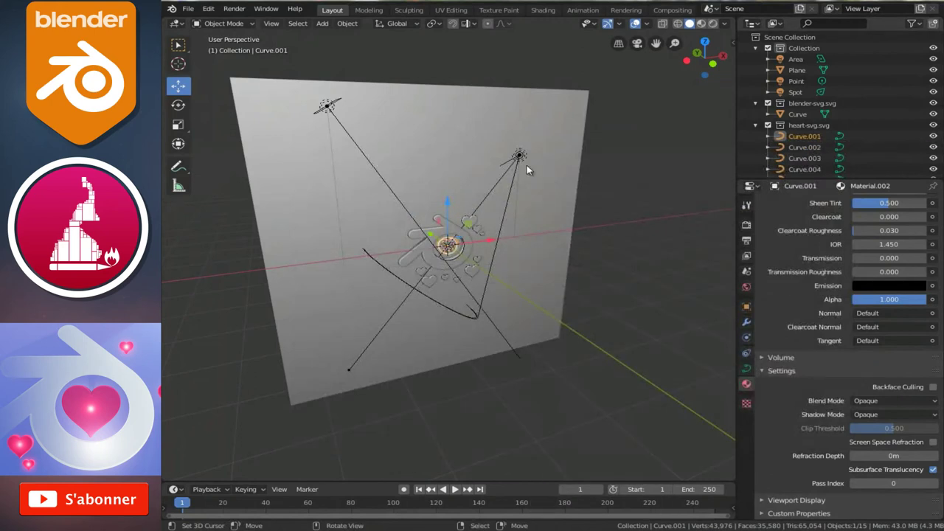
{"action": "left_click", "coordinate": [523, 159]}
{"action": "left_click", "coordinate": [519, 155]}
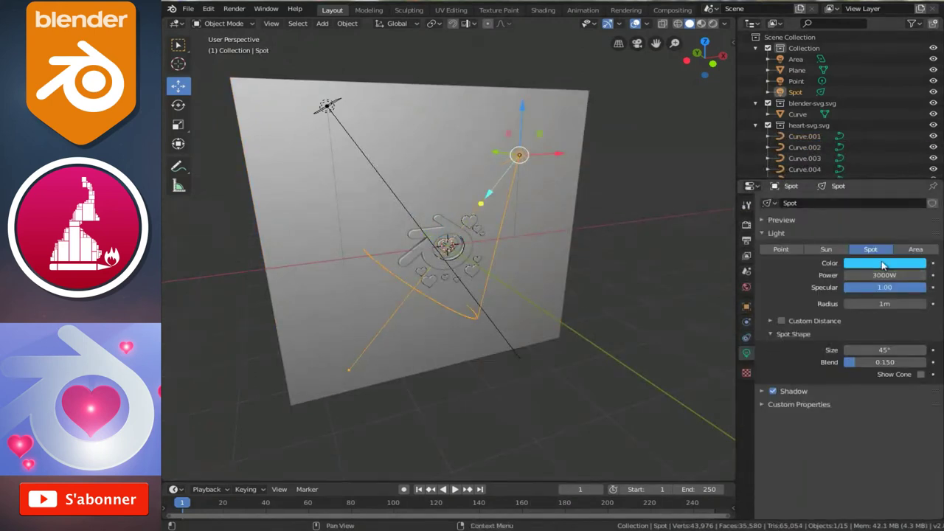
Frame the logo and hearts head-on in front view, recentred and zoomed in.
{"action": "mouse_move", "coordinate": [562, 240]}
{"action": "middle_mouse_down"}
{"action": "mouse_move", "coordinate": [514, 222]}
{"action": "mouse_move", "coordinate": [475, 239]}
{"action": "middle_mouse_up"}
{"action": "scroll", "coordinate": [508, 223], "scroll_direction": "up", "scroll_amount": 3}
{"action": "scroll", "coordinate": [498, 230], "scroll_direction": "up", "scroll_amount": 2}
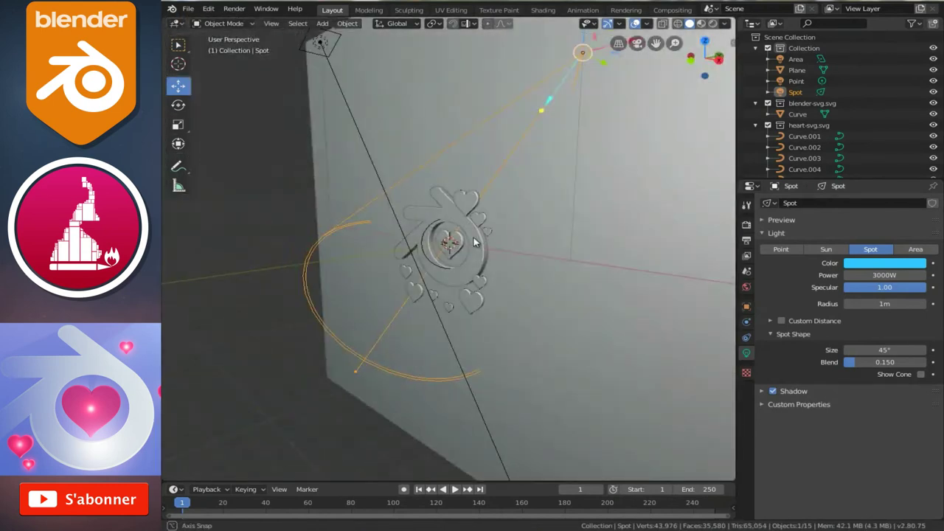
{"action": "key", "text": "KP_1"}
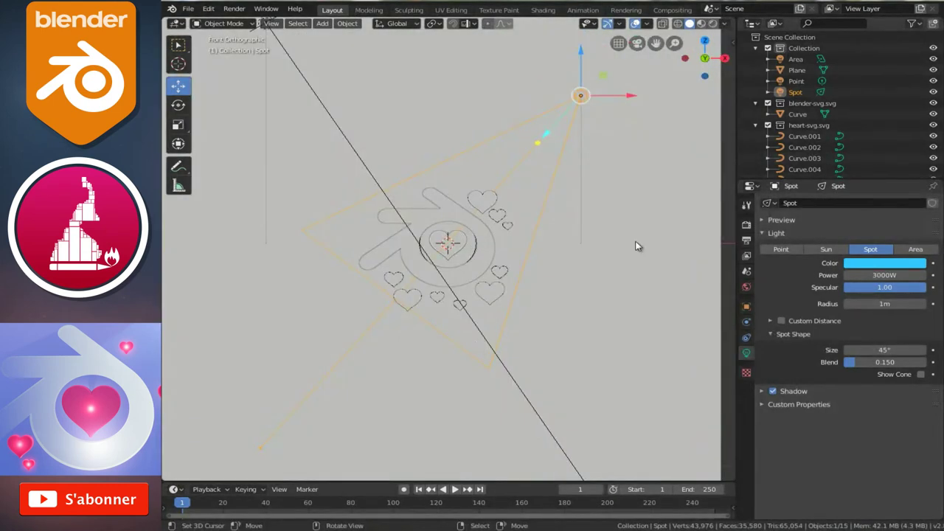
{"action": "key", "text": "ctrl+KP_6"}
{"action": "key", "text": "ctrl+KP_8"}
{"action": "key", "text": "ctrl+KP_4"}
{"action": "key", "text": "KP_Add"}
{"action": "key", "text": "KP_Add"}
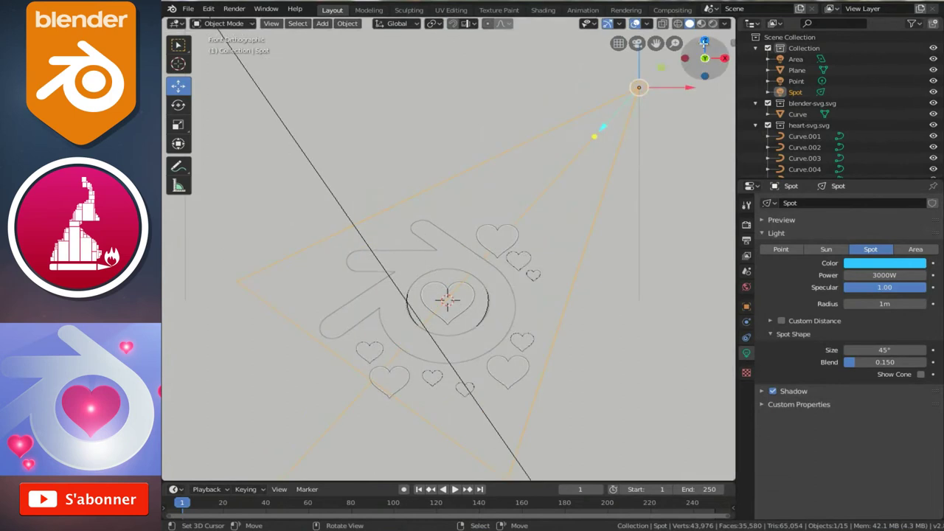
Preview the blue spot lighting in Rendered shading, then return to Solid.
{"action": "key", "text": "shift+z"}
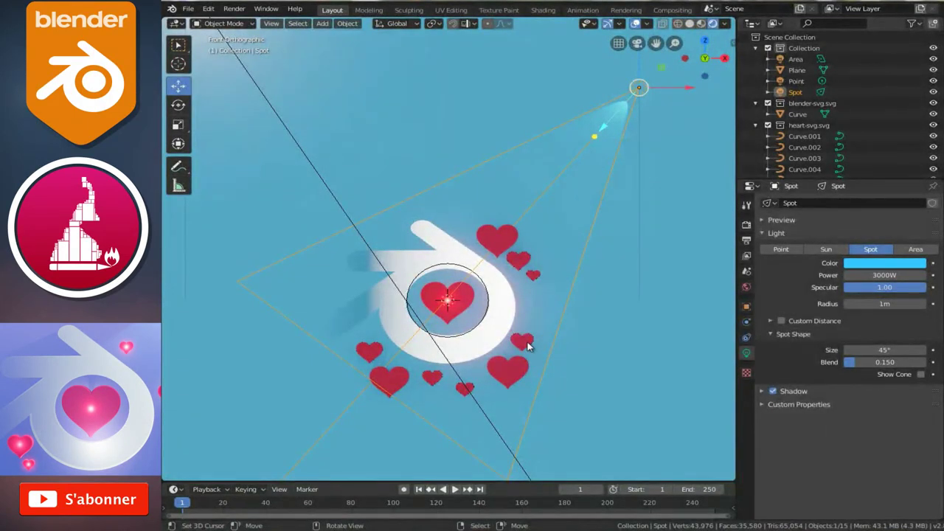
{"action": "left_click", "coordinate": [691, 23]}
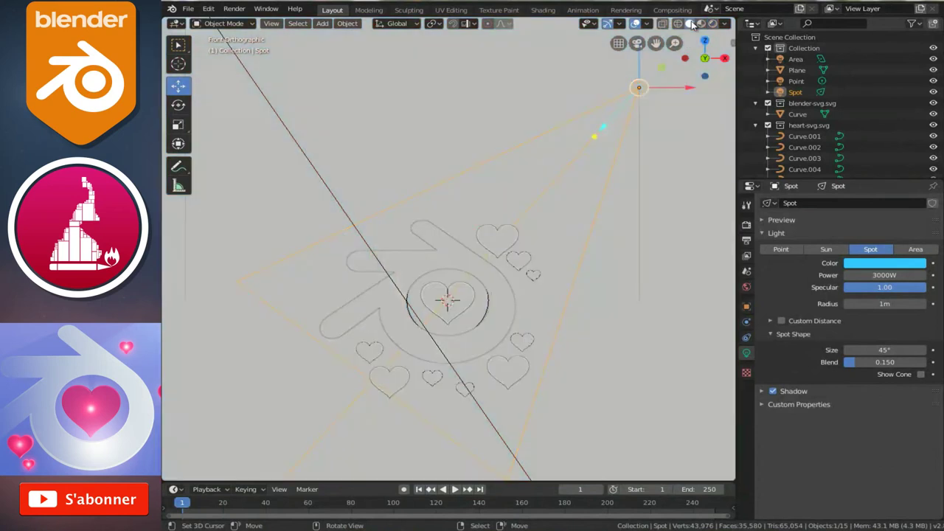
{"action": "scroll", "coordinate": [394, 362], "scroll_direction": "down", "scroll_amount": 3}
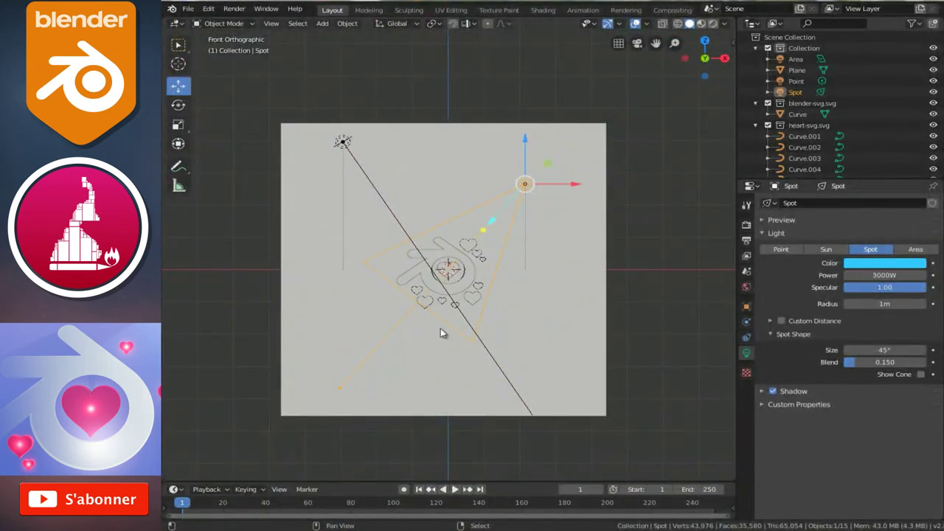
{"action": "scroll", "coordinate": [441, 334], "scroll_direction": "up", "scroll_amount": 3}
Add a camera, enable Lock Camera to View, and look through it.
{"action": "key", "text": "shift+a"}
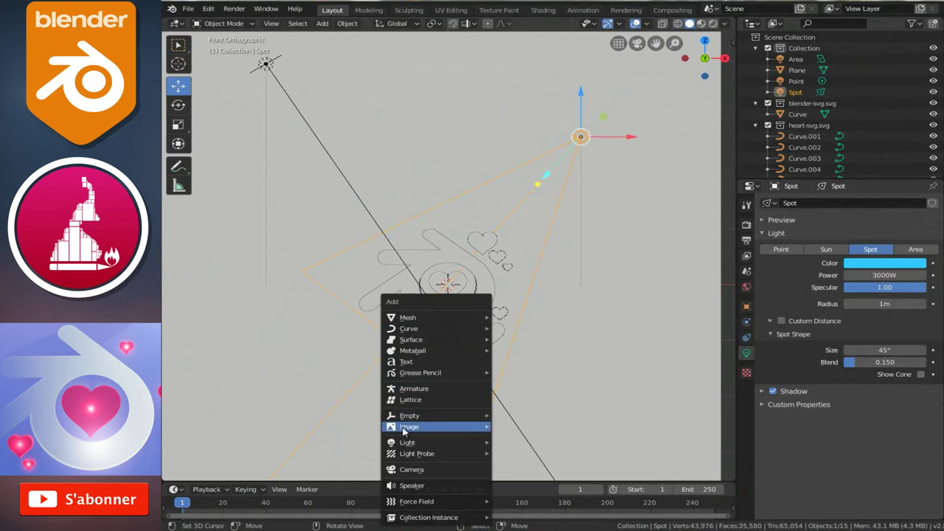
{"action": "left_click", "coordinate": [409, 469]}
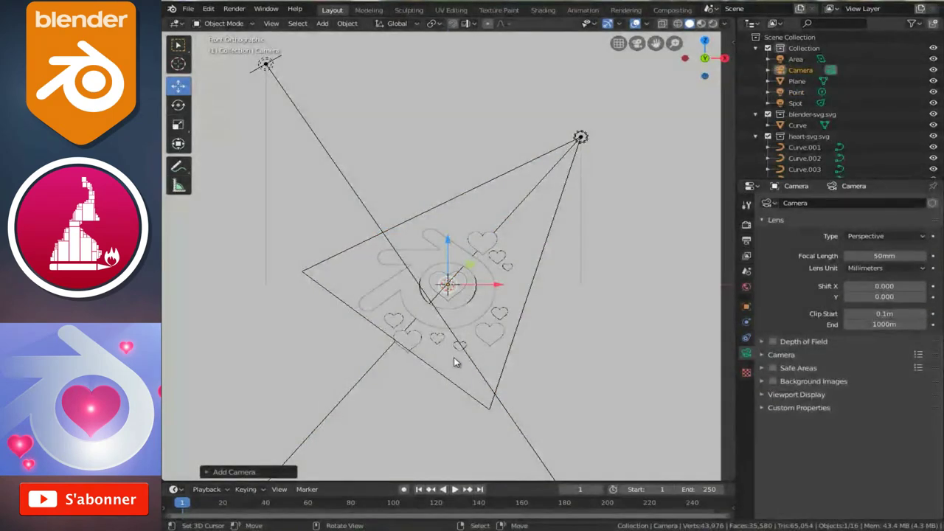
{"action": "key", "text": "n"}
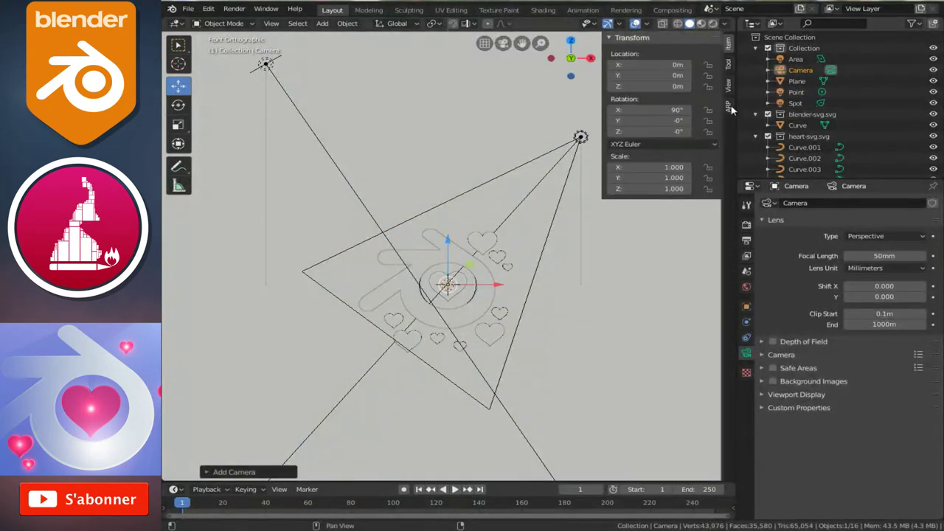
{"action": "left_click", "coordinate": [728, 87]}
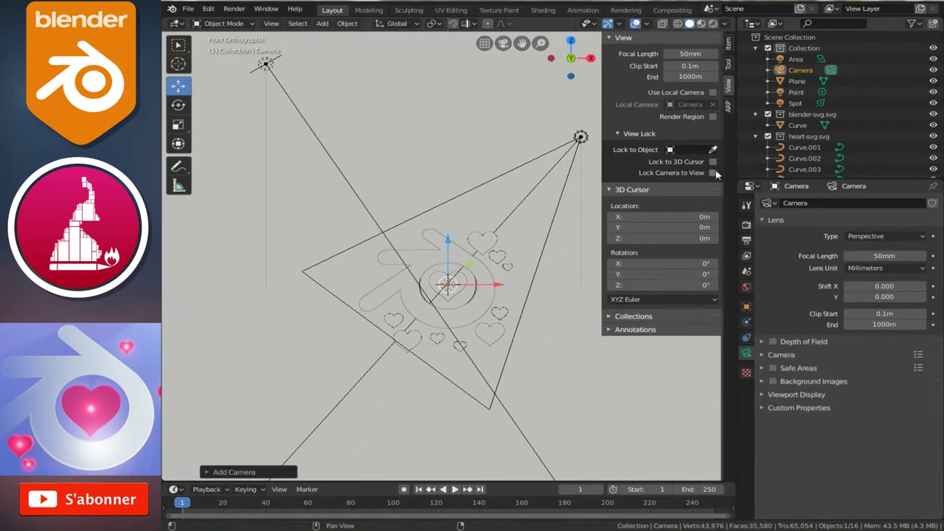
{"action": "key", "text": "n"}
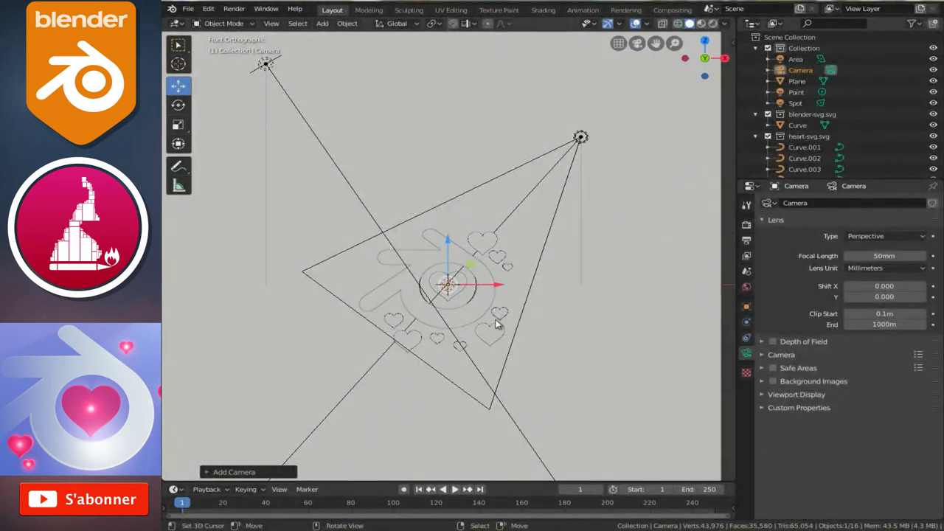
{"action": "key", "text": "KP_0"}
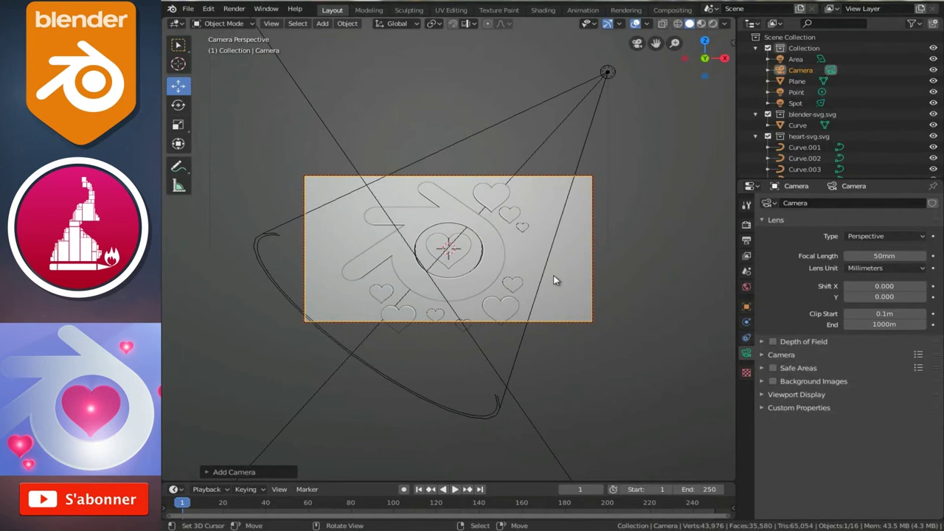
Zoom the locked camera so the logo and hearts fill the frame.
{"action": "key", "text": "n"}
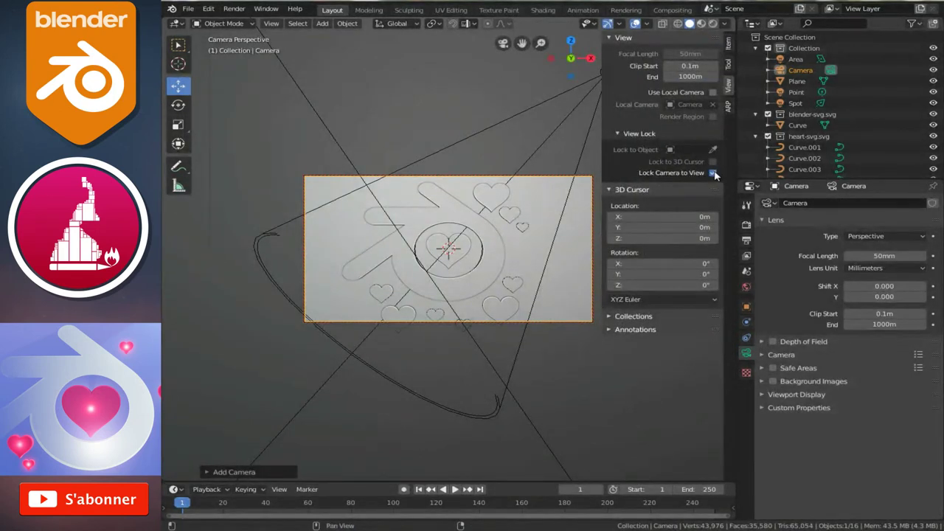
{"action": "key", "text": "n"}
{"action": "scroll", "coordinate": [435, 341], "scroll_direction": "up", "scroll_amount": 2}
{"action": "scroll", "coordinate": [435, 341], "scroll_direction": "up", "scroll_amount": 2}
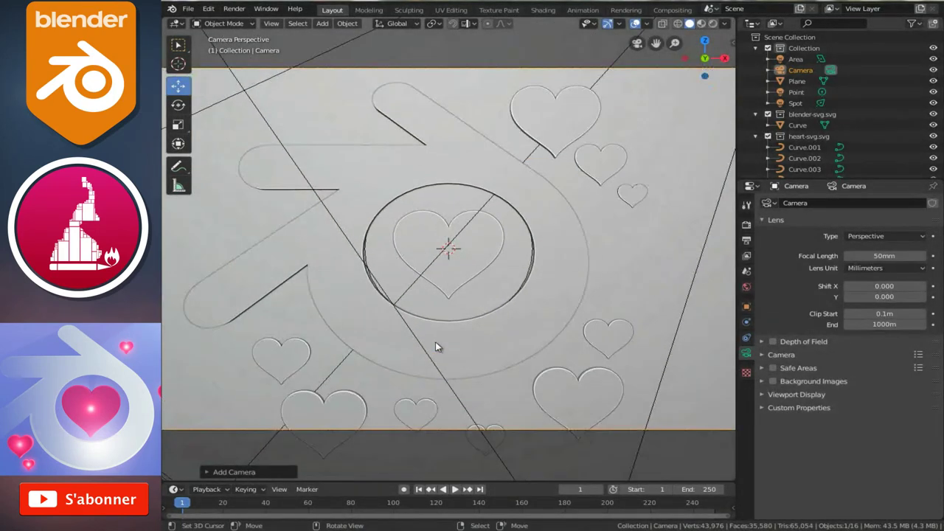
{"action": "scroll", "coordinate": [440, 341], "scroll_direction": "down", "scroll_amount": 1}
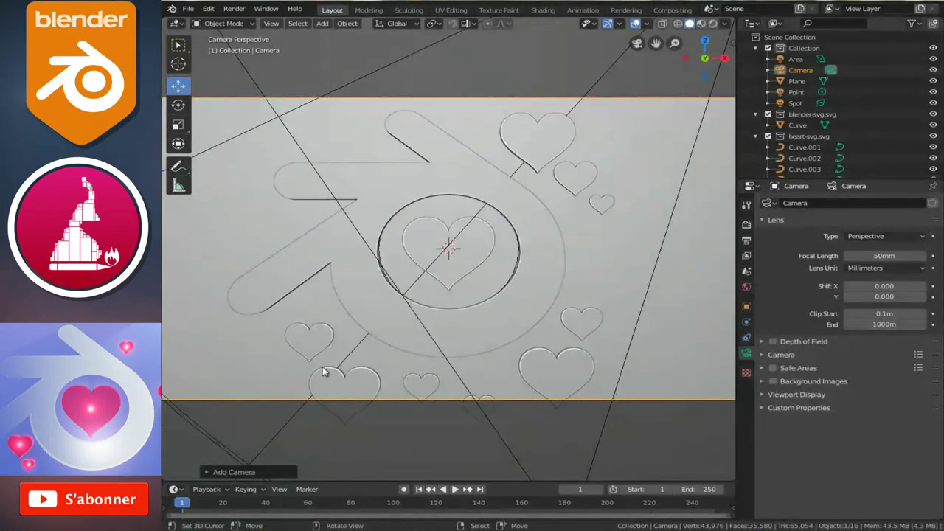
Select the two lower-left hearts and the small bottom heart.
{"action": "left_click", "coordinate": [316, 351]}
{"action": "left_click", "coordinate": [347, 385], "text": "shift"}
{"action": "left_click", "coordinate": [418, 383], "text": "shift"}
Nudge heart Curve.003 upward and reposition heart Curve.002.
{"action": "left_click_drag", "start_coordinate": [309, 345], "coordinate": [309, 332]}
{"action": "left_click", "coordinate": [335, 382]}
{"action": "key", "text": "g"}
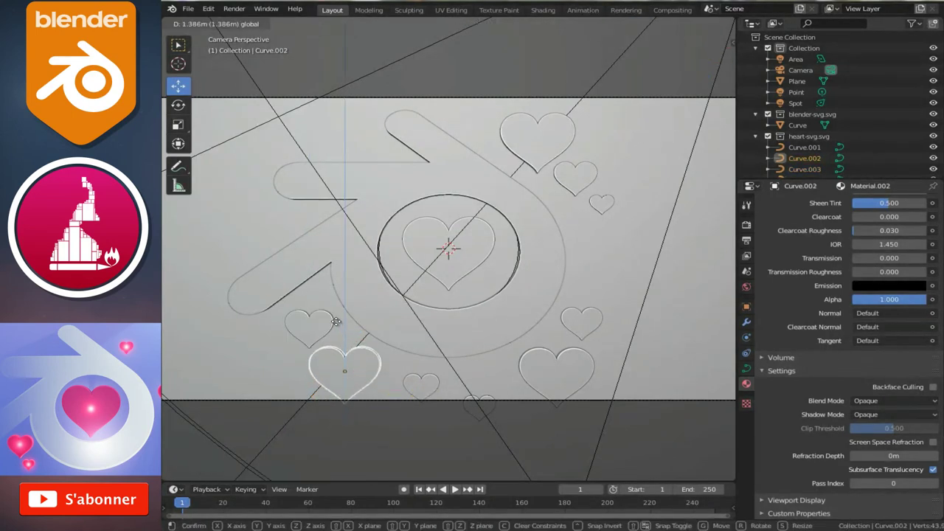
{"action": "left_click", "coordinate": [336, 321]}
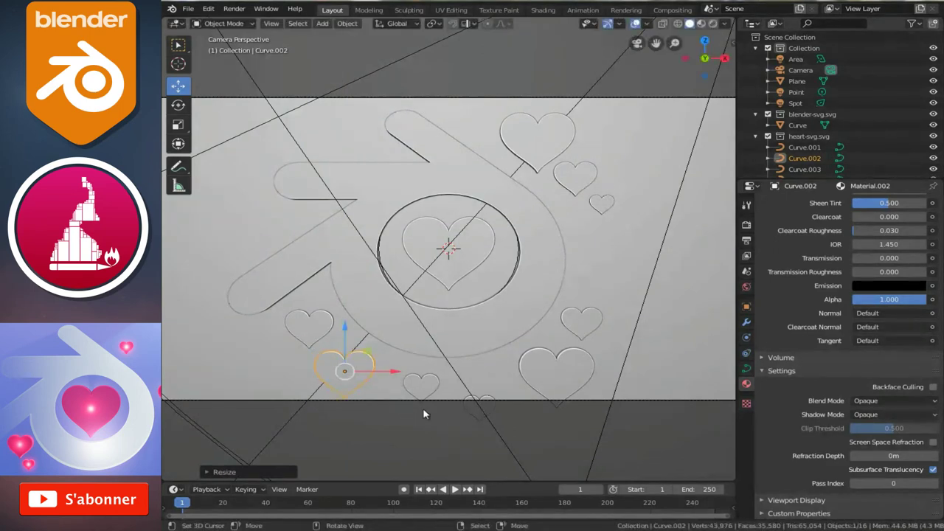
Duplicate the heart twice, placing Curve.009 and Curve.010 along the bottom.
{"action": "key", "text": "shift+d"}
{"action": "left_click", "coordinate": [422, 391]}
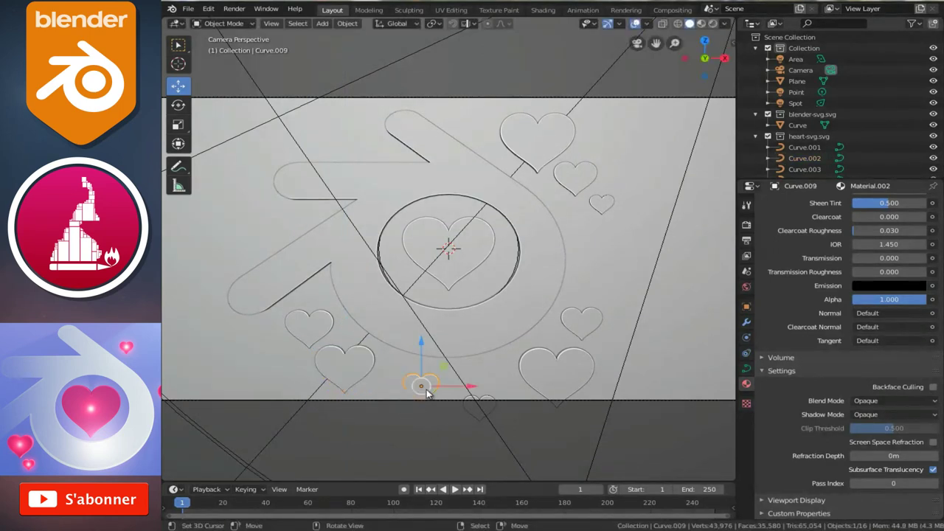
{"action": "left_click_drag", "start_coordinate": [422, 351], "coordinate": [424, 341]}
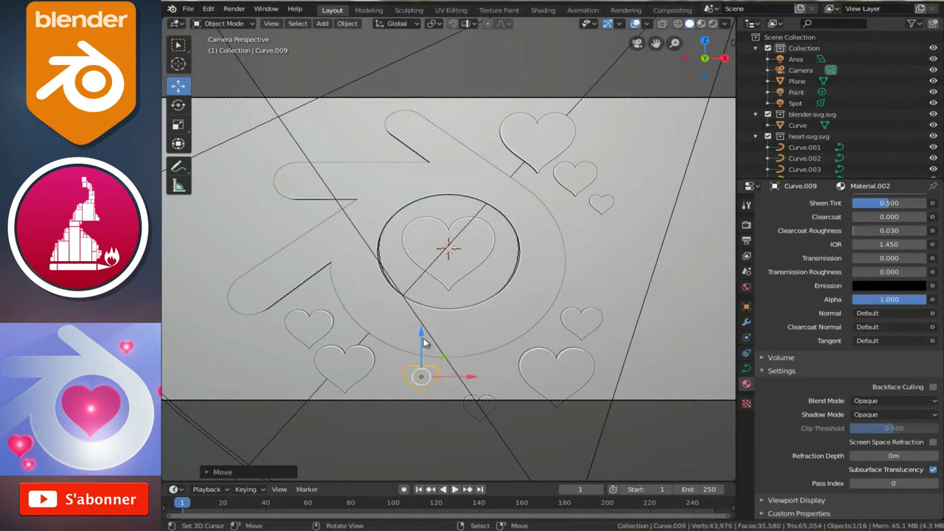
{"action": "key", "text": "shift+d"}
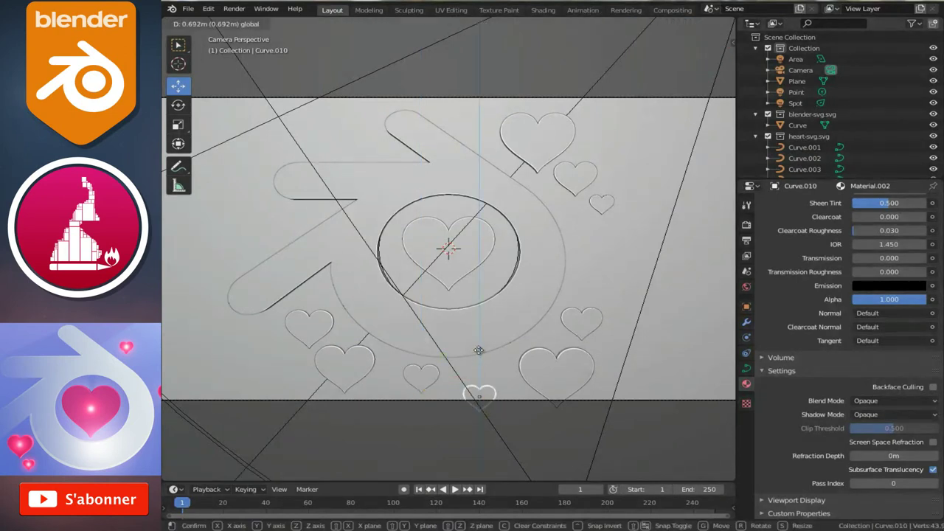
{"action": "left_click", "coordinate": [479, 345]}
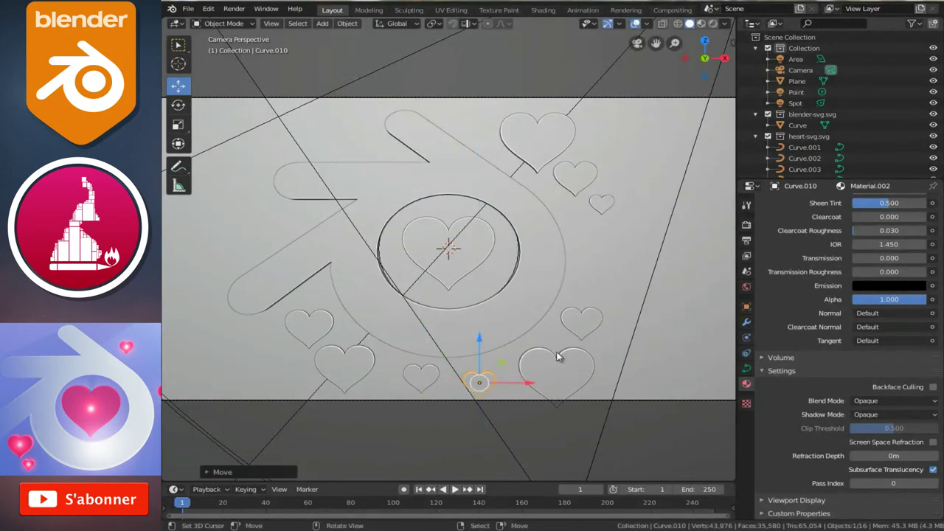
{"action": "key", "text": "g"}
{"action": "left_click", "coordinate": [469, 351]}
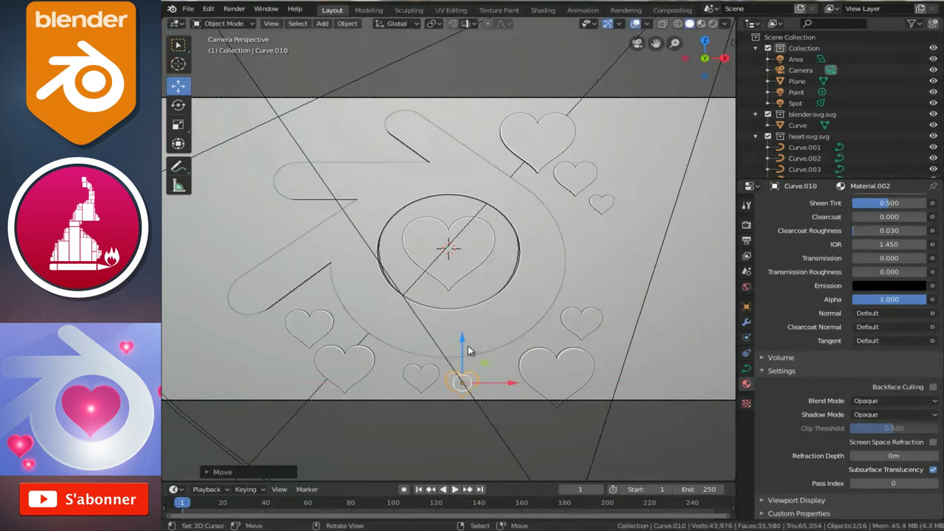
Shrink the large right heart Curve.004 to about 0.7 and shift it left and up.
{"action": "left_click", "coordinate": [566, 393]}
{"action": "key", "text": "s"}
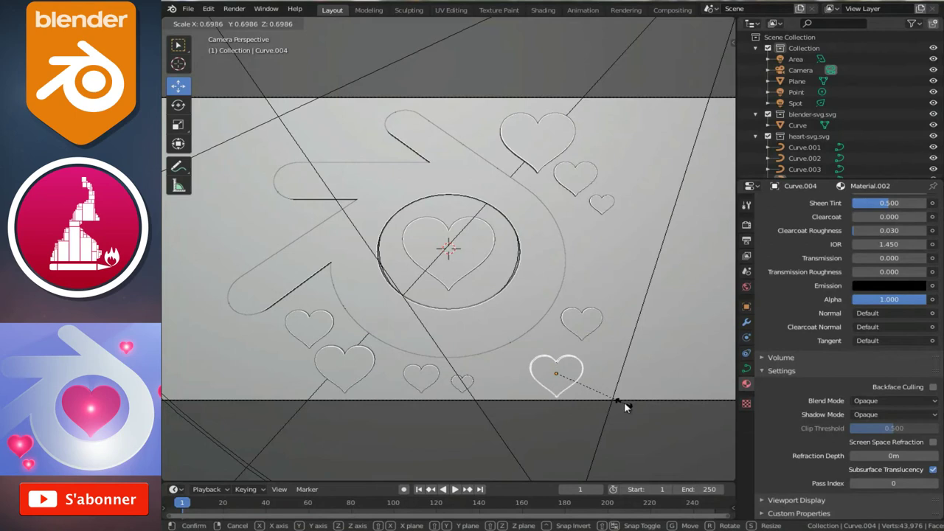
{"action": "left_click", "coordinate": [630, 407]}
{"action": "key", "text": "g"}
{"action": "left_click", "coordinate": [591, 390]}
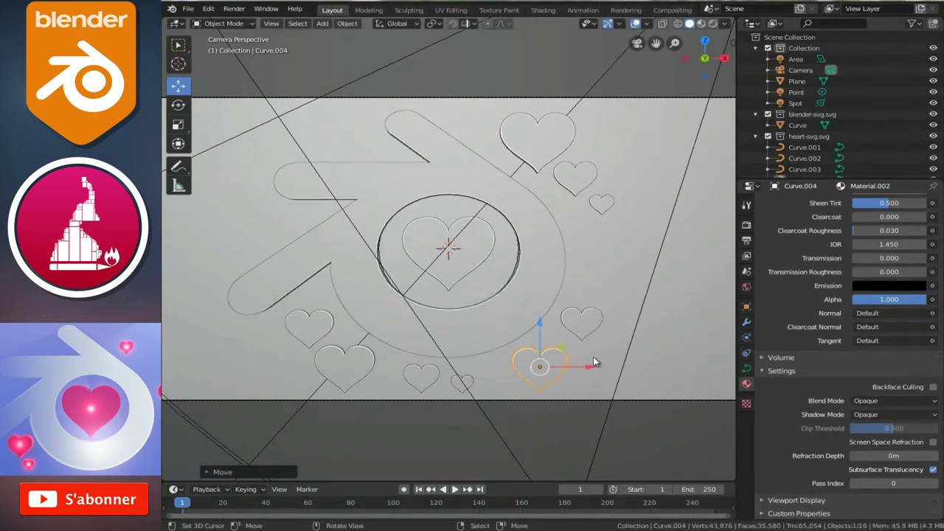
Drop heart Curve.005 slightly lower and save st.blender.blend.
{"action": "left_click", "coordinate": [583, 323]}
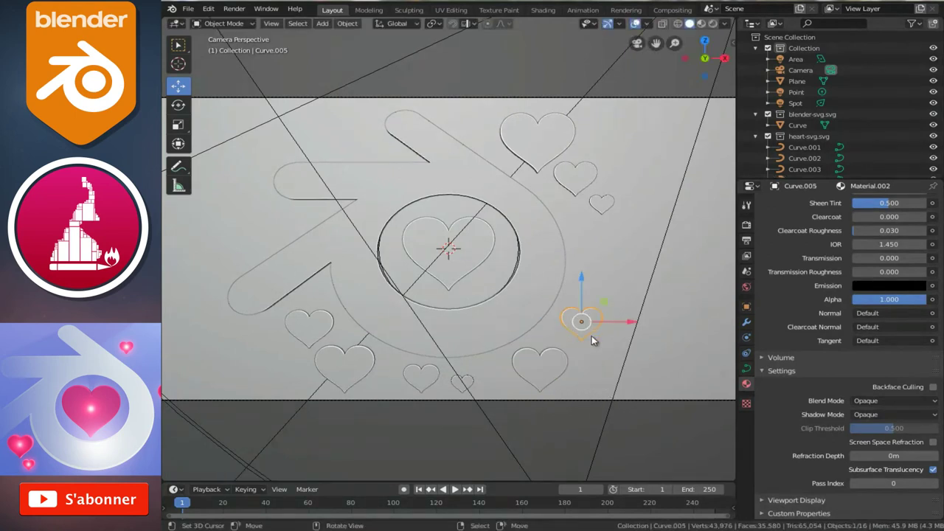
{"action": "key", "text": "g"}
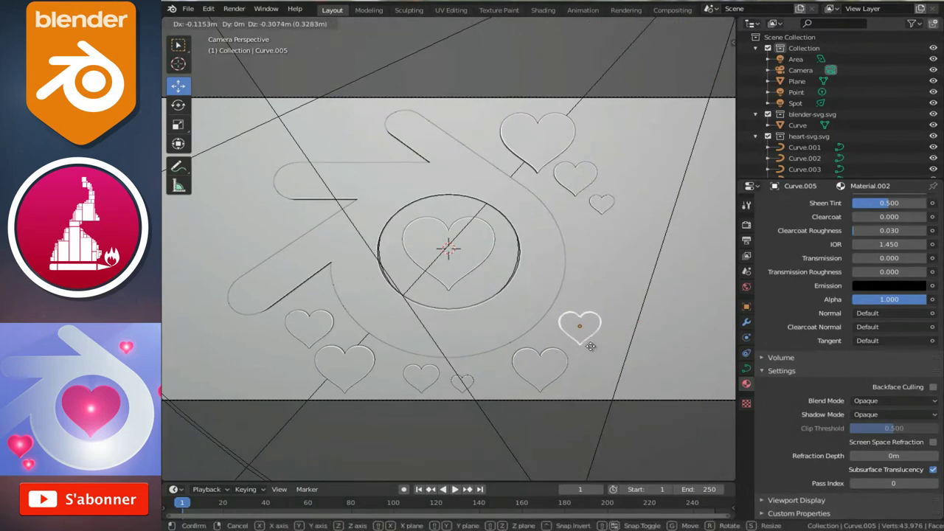
{"action": "left_click", "coordinate": [591, 345]}
{"action": "scroll", "coordinate": [551, 328], "scroll_direction": "down", "scroll_amount": 2}
{"action": "scroll", "coordinate": [551, 328], "scroll_direction": "up", "scroll_amount": 2}
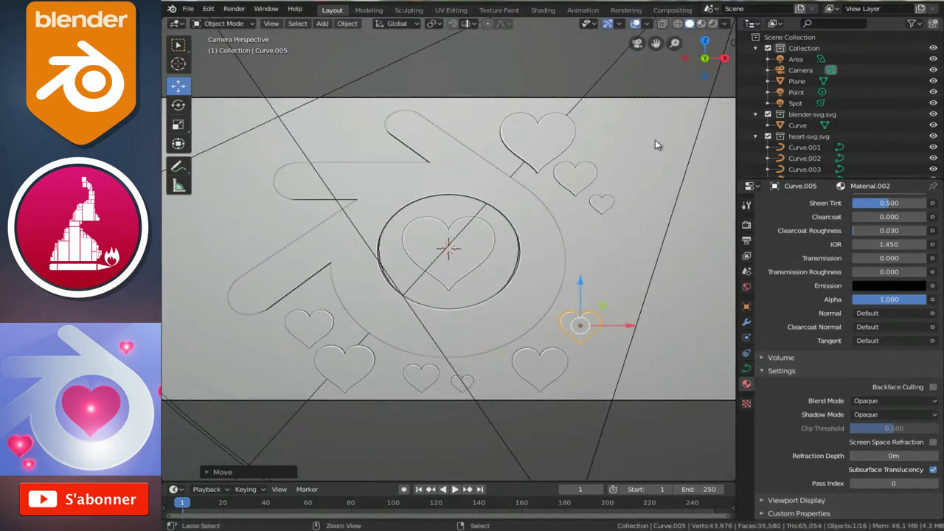
{"action": "key", "text": "ctrl+s"}
{"action": "left_click", "coordinate": [713, 29]}
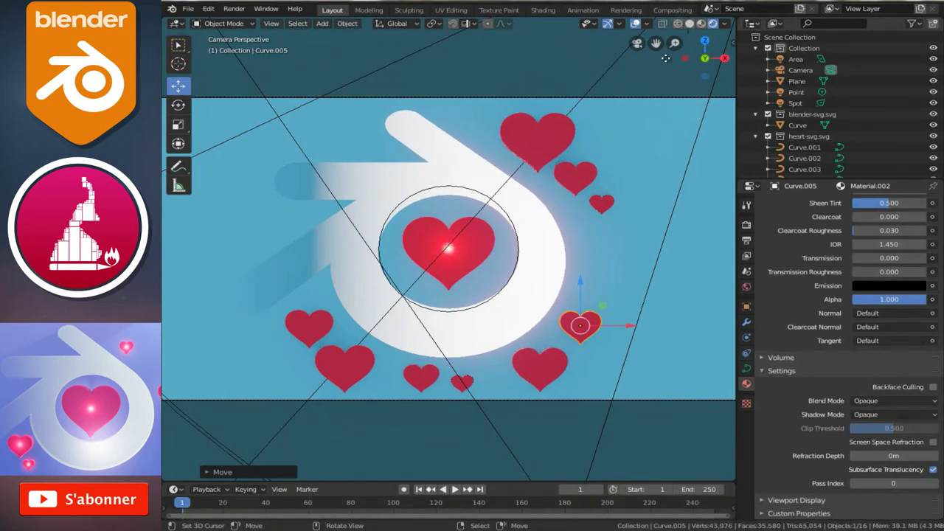
Move the spot light up and to the right above the logo in front view.
{"action": "left_click", "coordinate": [690, 23]}
{"action": "key", "text": "KP_1"}
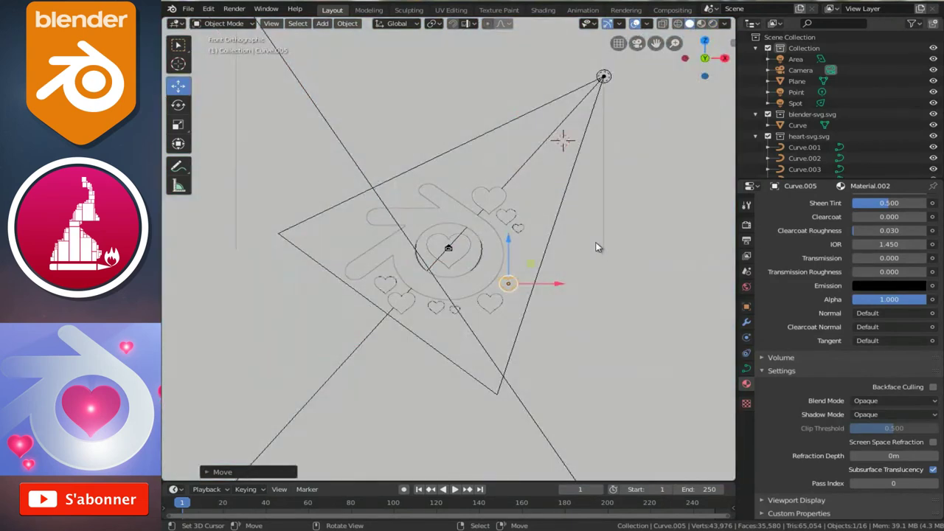
{"action": "left_click", "coordinate": [603, 77]}
{"action": "scroll", "coordinate": [603, 77], "scroll_direction": "down", "scroll_amount": 3}
{"action": "middle_click_drag", "start_coordinate": [604, 77], "coordinate": [640, 114]}
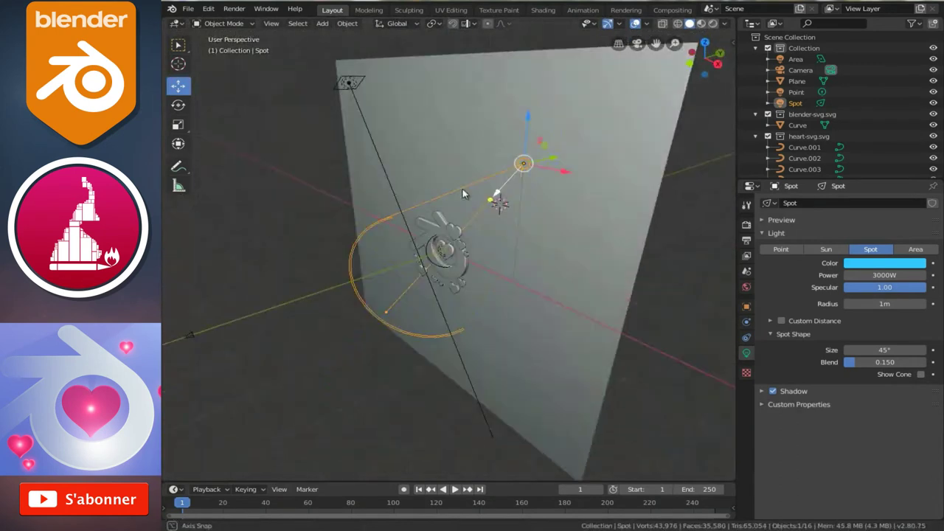
{"action": "key", "text": "KP_1"}
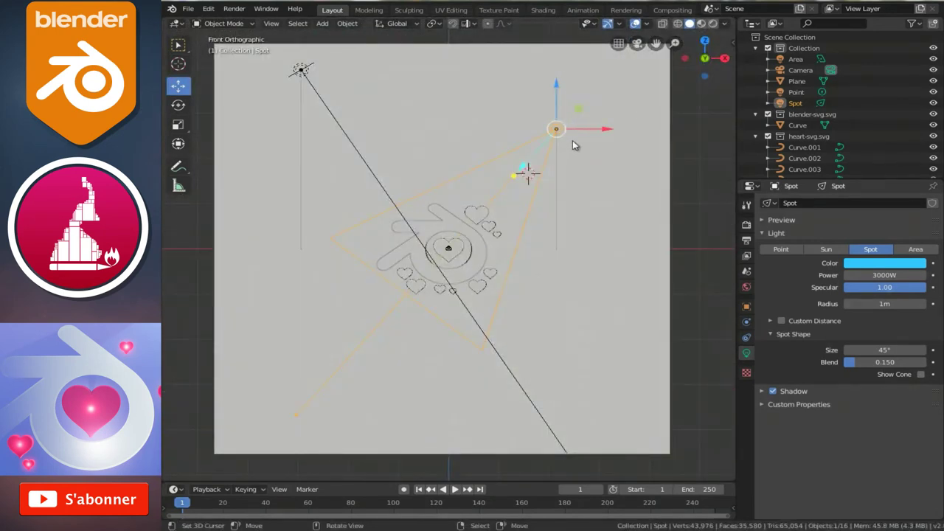
{"action": "key", "text": "g"}
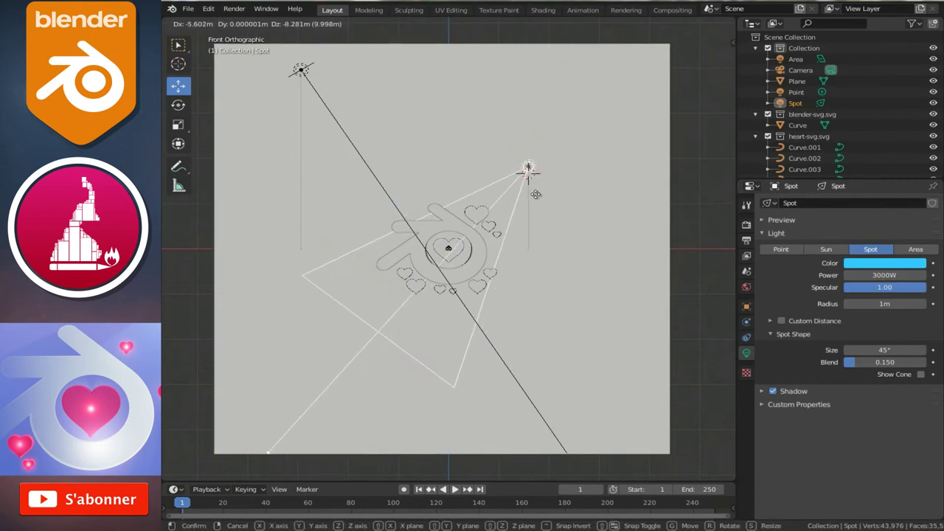
{"action": "left_click", "coordinate": [535, 194]}
Fine-tune the spot light's position, checking it in rendered camera view.
{"action": "mouse_move", "coordinate": [534, 195]}
{"action": "middle_mouse_down"}
{"action": "mouse_move", "coordinate": [455, 240]}
{"action": "mouse_move", "coordinate": [495, 201]}
{"action": "mouse_move", "coordinate": [564, 183]}
{"action": "mouse_move", "coordinate": [541, 178]}
{"action": "mouse_move", "coordinate": [501, 191]}
{"action": "middle_mouse_up"}
{"action": "key", "text": "g"}
{"action": "left_click", "coordinate": [495, 201]}
{"action": "key", "text": "KP_1"}
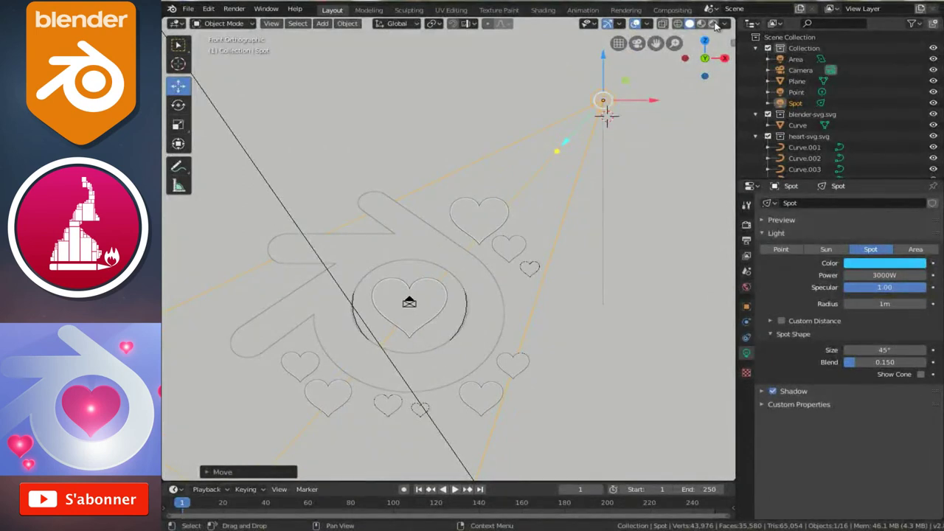
{"action": "left_click", "coordinate": [714, 25]}
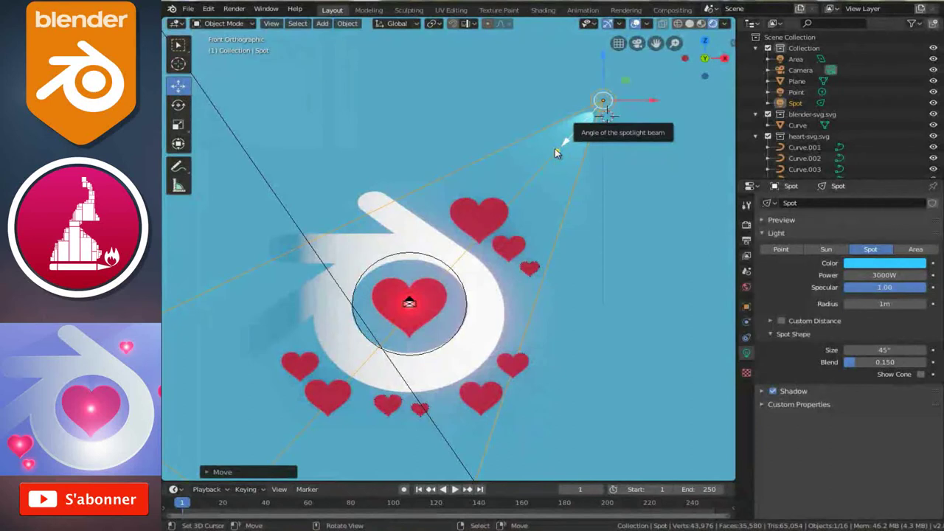
{"action": "key", "text": "KP_0"}
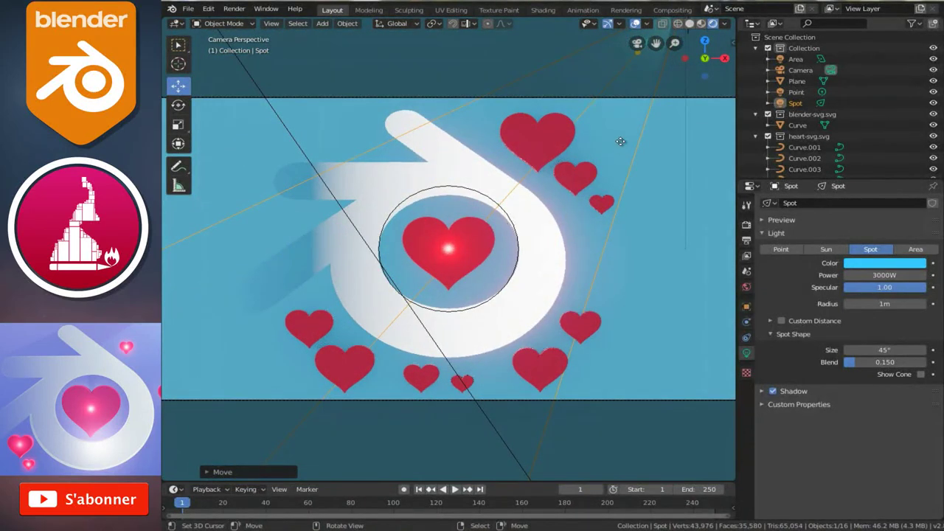
{"action": "key", "text": "g"}
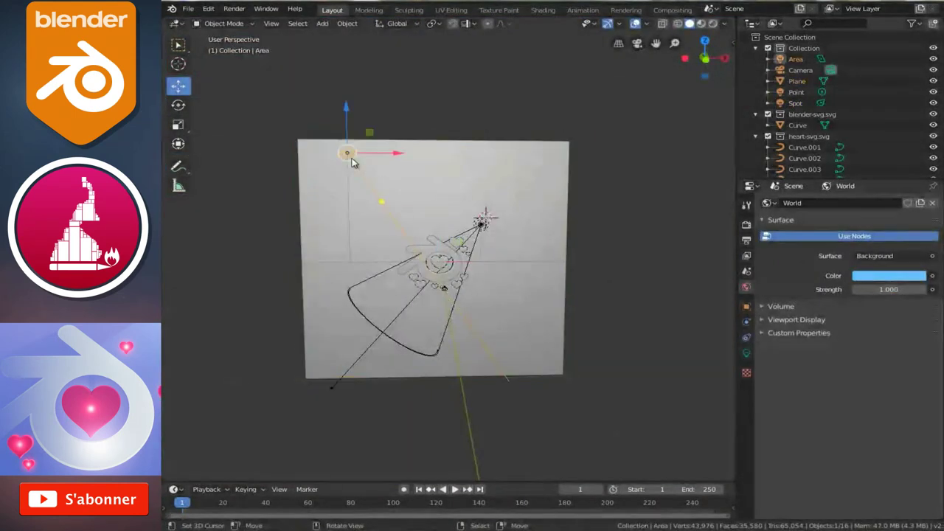
{"action": "key", "text": "KP_1"}
{"action": "scroll", "coordinate": [352, 160], "scroll_direction": "up", "scroll_amount": 3}
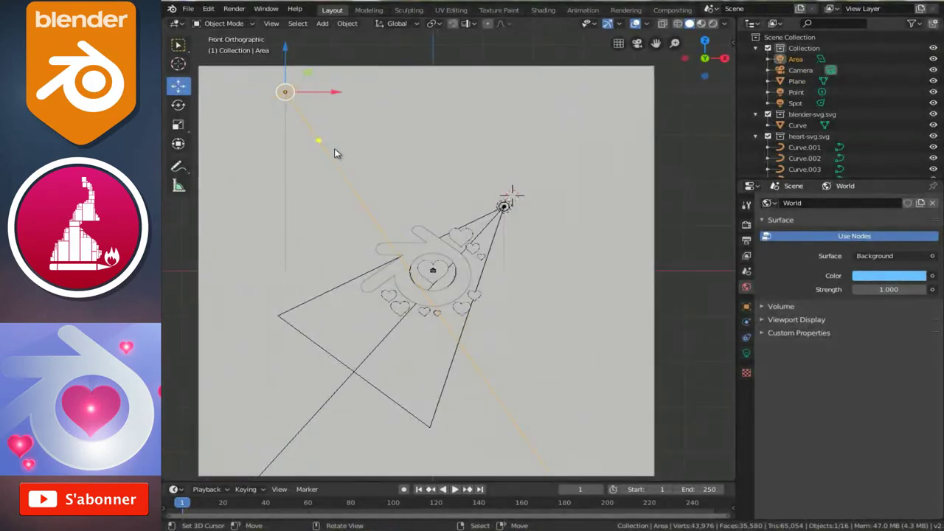
Move the area light up-left of the logo, enlarge it slightly and tilt it toward the hearts.
{"action": "key", "text": "g"}
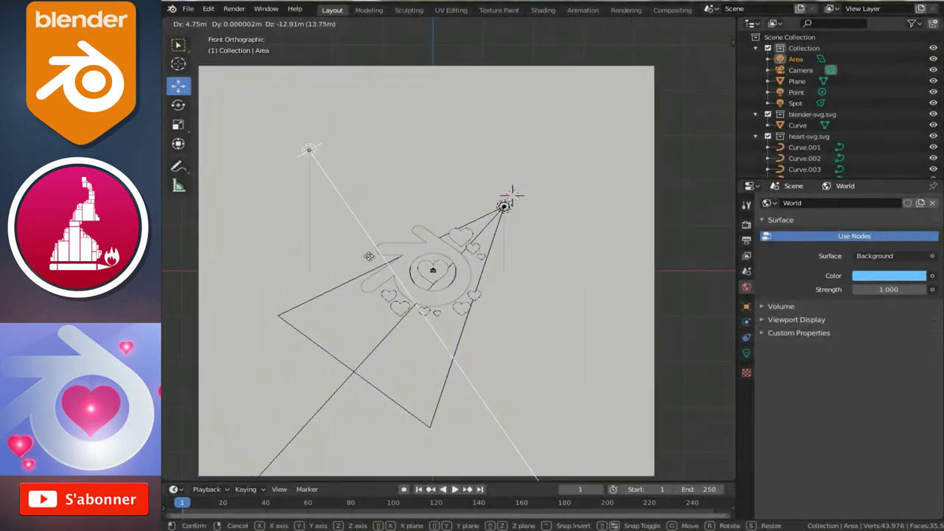
{"action": "left_click", "coordinate": [374, 277]}
{"action": "middle_click_drag", "start_coordinate": [345, 214], "coordinate": [430, 203]}
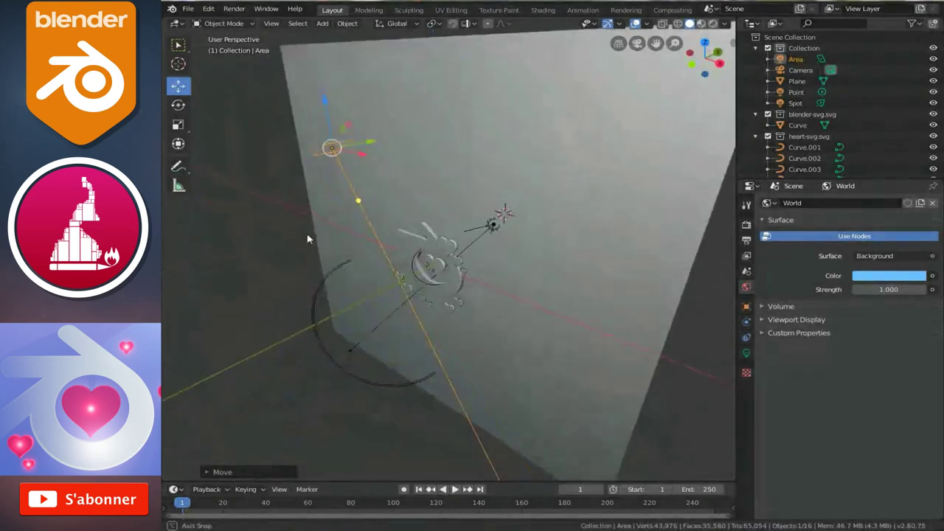
{"action": "key", "text": "s"}
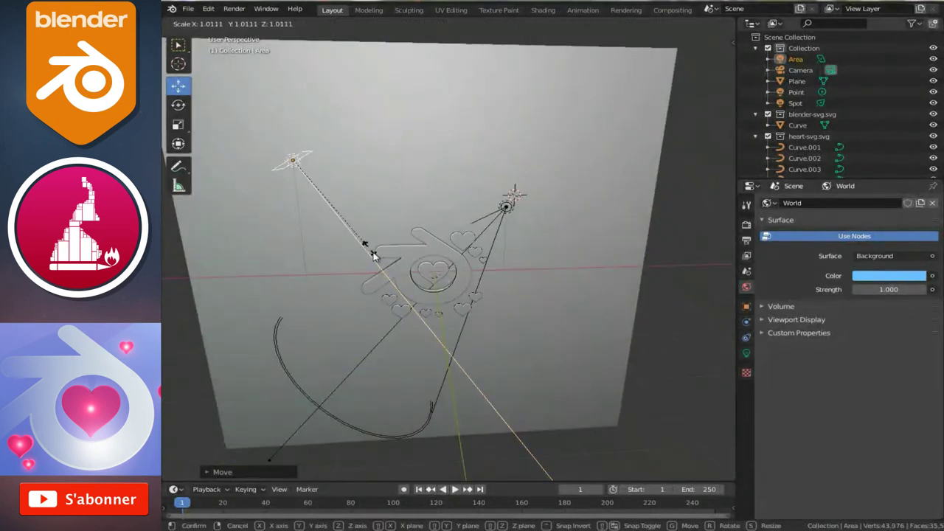
{"action": "left_click", "coordinate": [475, 370]}
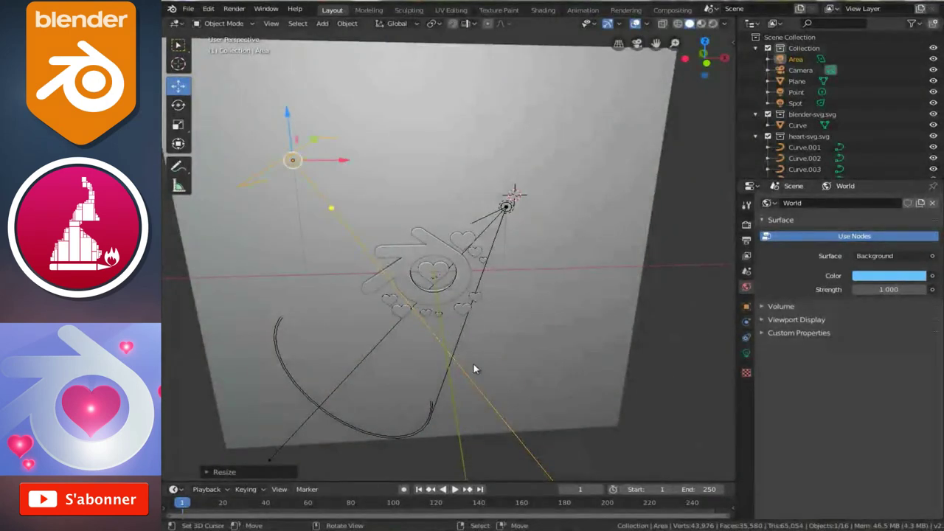
{"action": "key", "text": "KP_1"}
{"action": "scroll", "coordinate": [494, 364], "scroll_direction": "up", "scroll_amount": 1}
{"action": "scroll", "coordinate": [492, 359], "scroll_direction": "up", "scroll_amount": 1}
{"action": "key", "text": "r"}
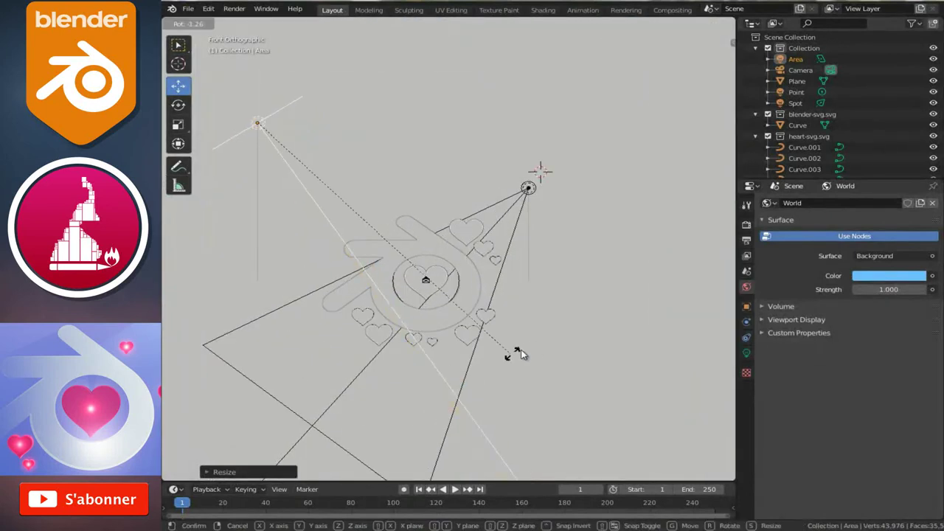
{"action": "left_click", "coordinate": [543, 336]}
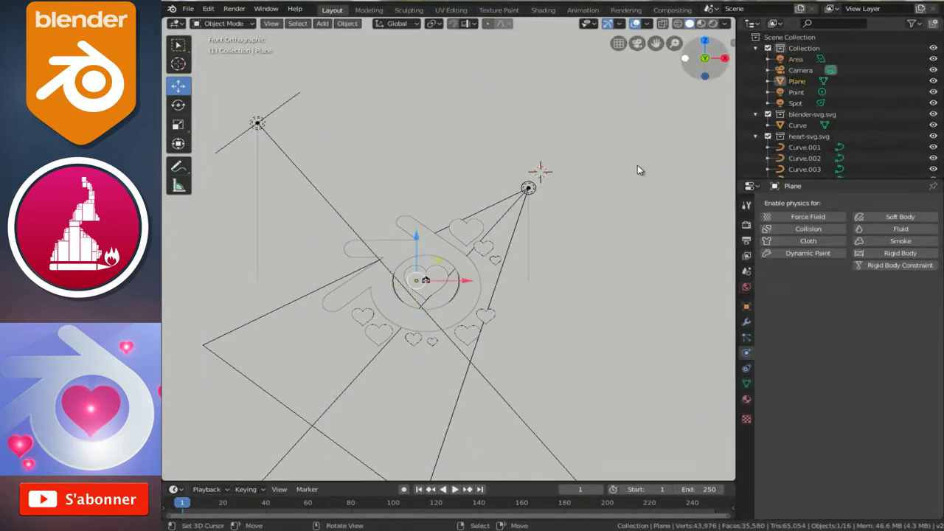
Lighten the plane's base colour to lavender-blue 94A0E7 and view it rendered through the camera.
{"action": "left_click", "coordinate": [747, 400]}
{"action": "left_click", "coordinate": [890, 361]}
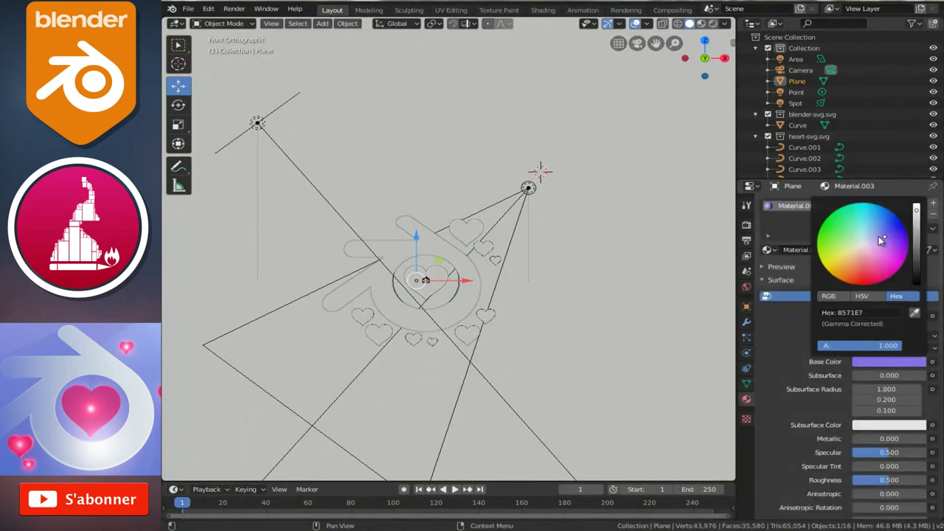
{"action": "left_click_drag", "start_coordinate": [878, 236], "coordinate": [876, 234]}
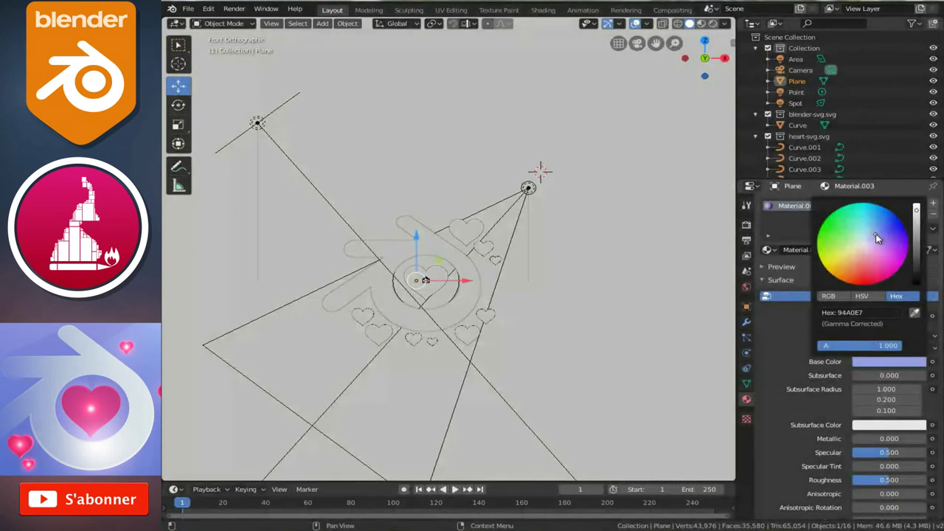
{"action": "left_click", "coordinate": [713, 25]}
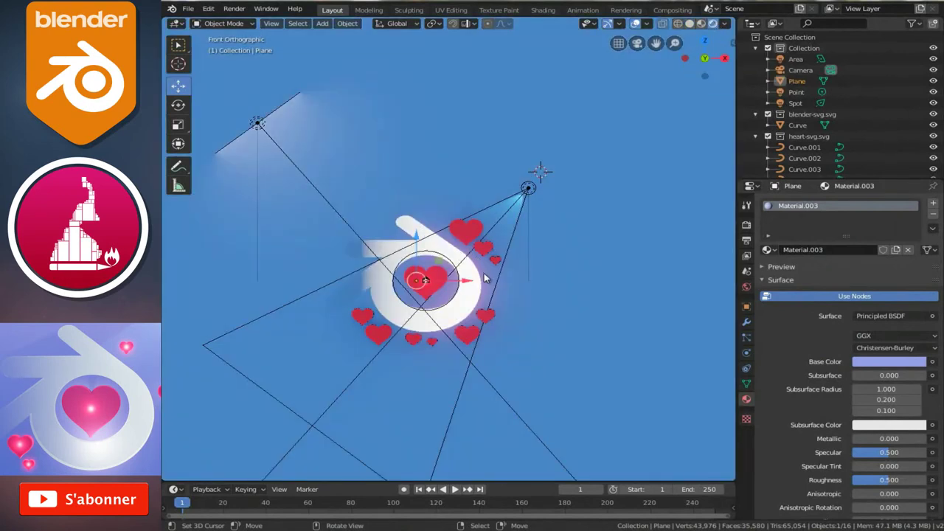
{"action": "key", "text": "KP_0"}
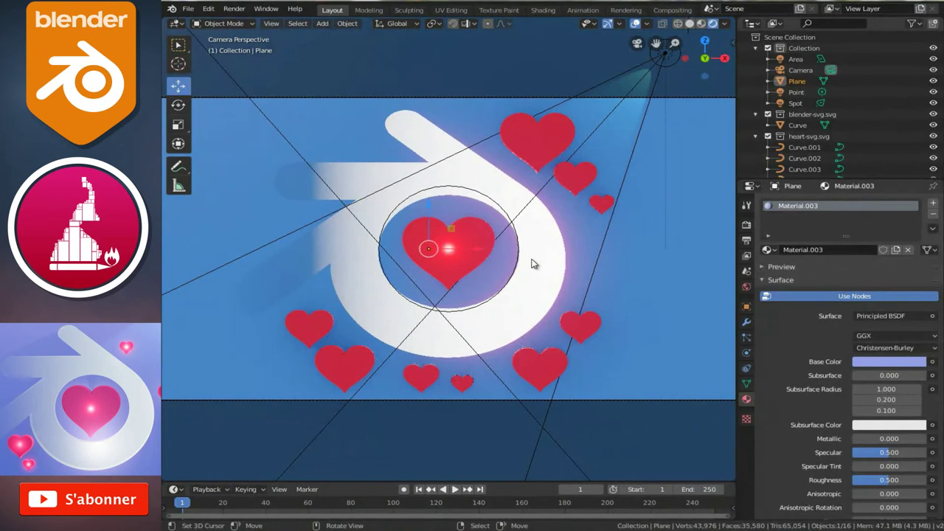
{"action": "left_click", "coordinate": [561, 278]}
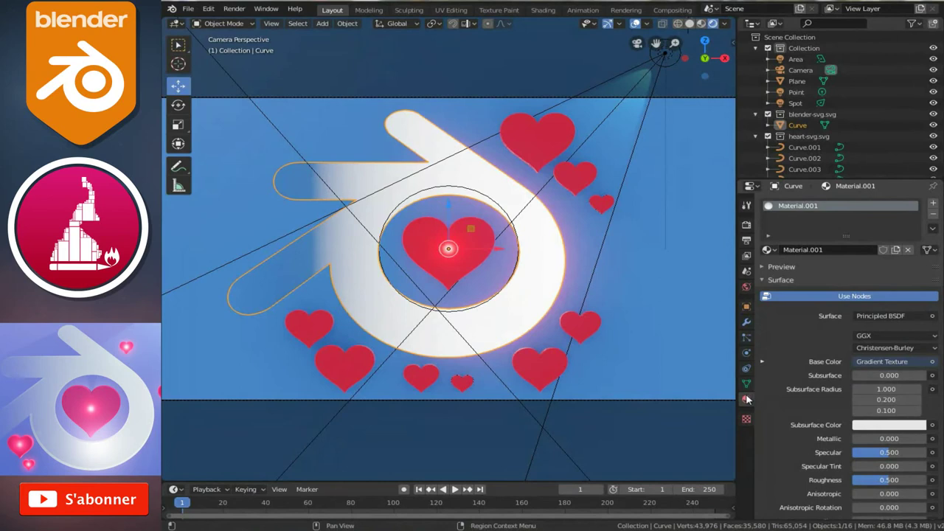
Change the Bloom colour to lavender D0ADFF in Render properties.
{"action": "left_click", "coordinate": [746, 229]}
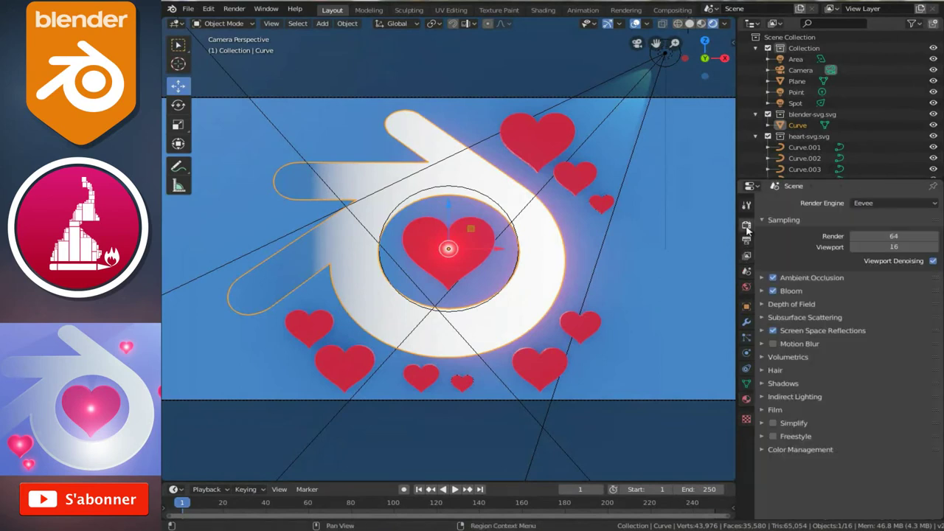
{"action": "left_click", "coordinate": [761, 291]}
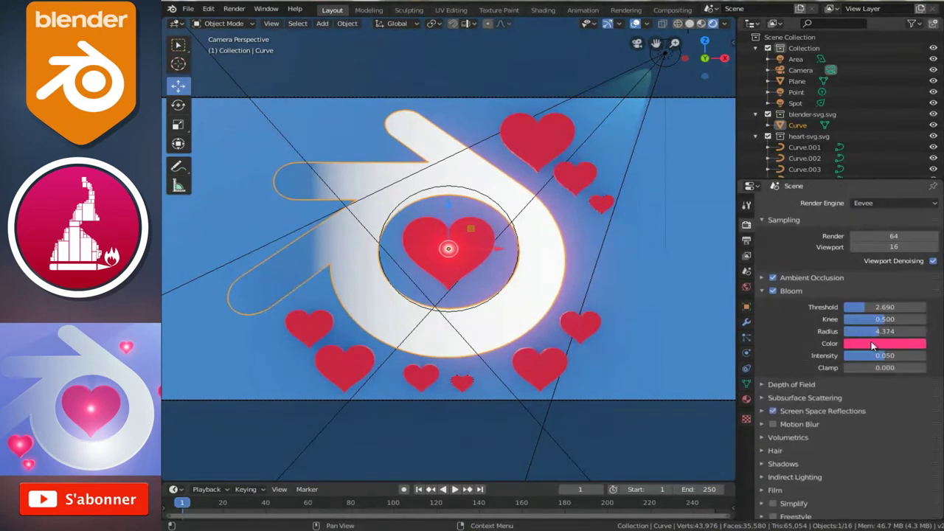
{"action": "left_click", "coordinate": [882, 342]}
{"action": "left_click", "coordinate": [878, 238]}
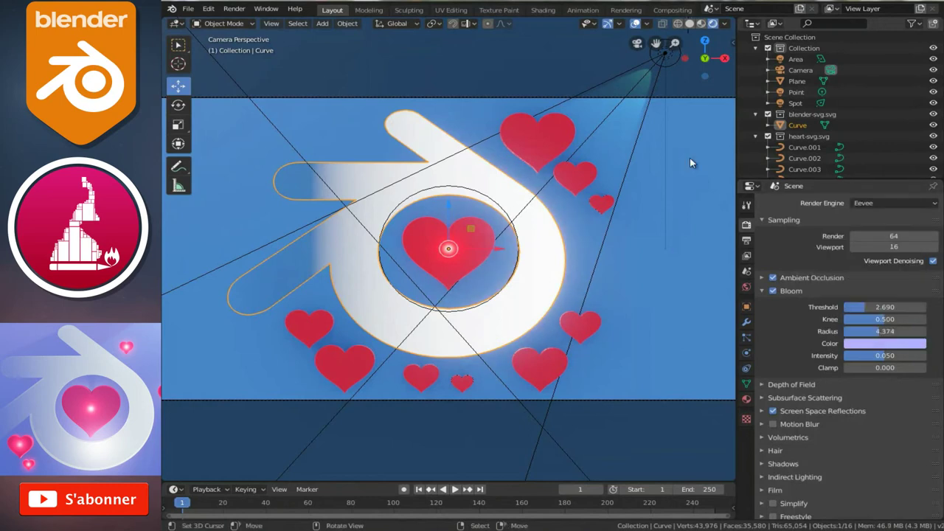
Raise the Spot light's power from 3000W to 4000W.
{"action": "left_click", "coordinate": [659, 69]}
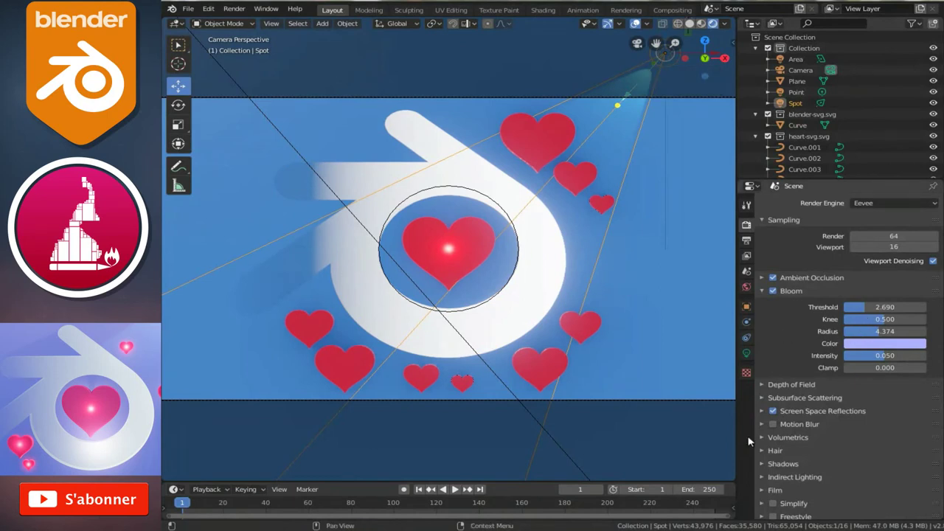
{"action": "left_click", "coordinate": [746, 354]}
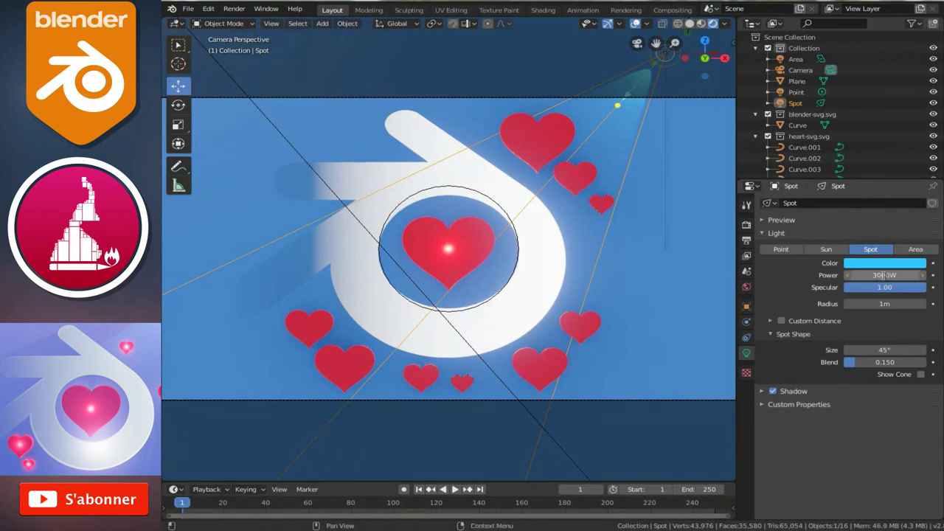
{"action": "left_click", "coordinate": [883, 275]}
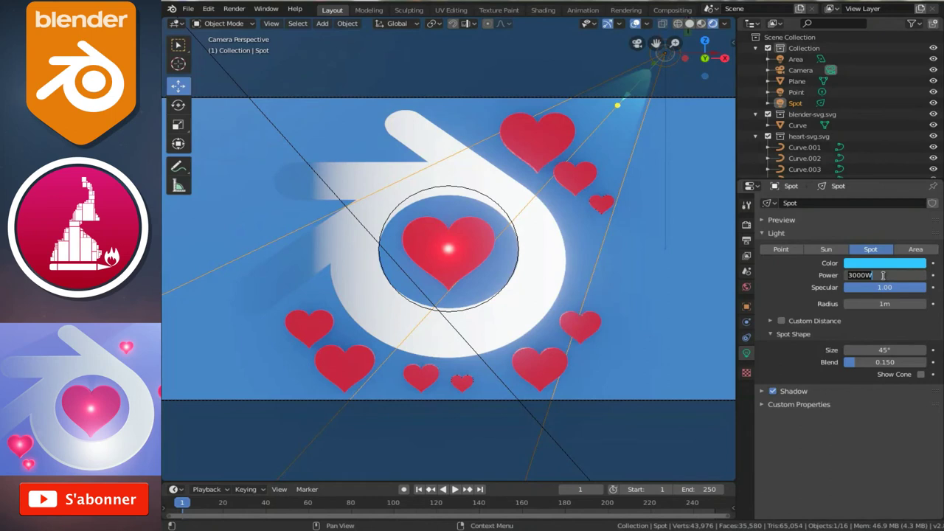
{"action": "left_click", "coordinate": [883, 275]}
{"action": "left_click", "coordinate": [691, 24]}
{"action": "left_click", "coordinate": [692, 24]}
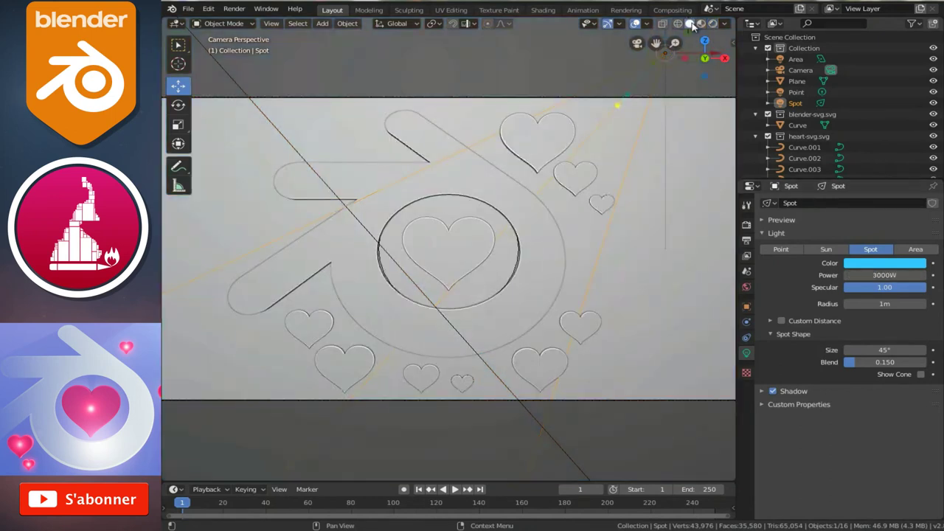
{"action": "double_click", "coordinate": [880, 275]}
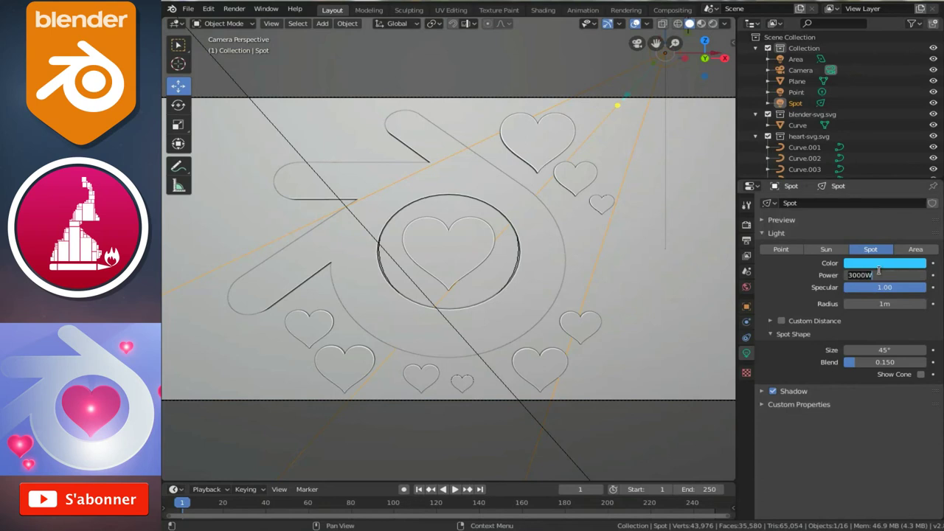
{"action": "key", "text": "Return"}
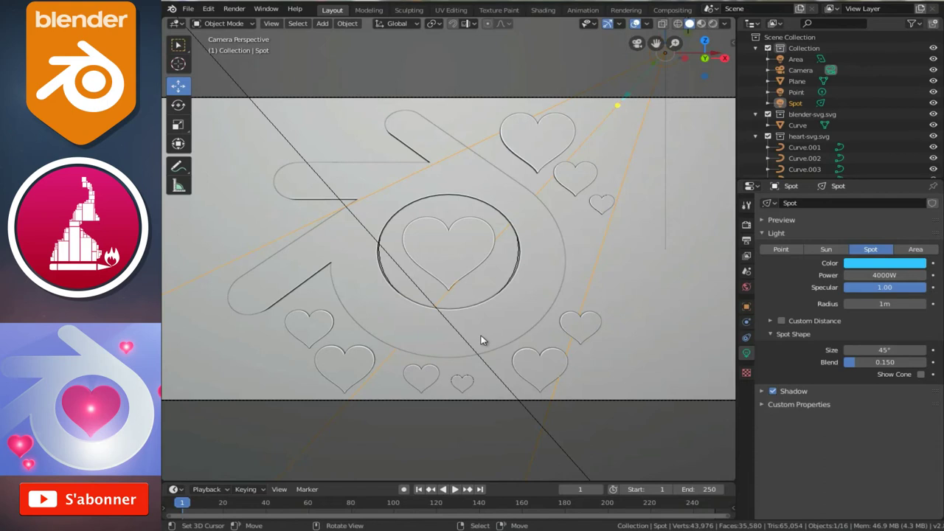
{"action": "middle_click_drag", "start_coordinate": [480, 340], "coordinate": [404, 347]}
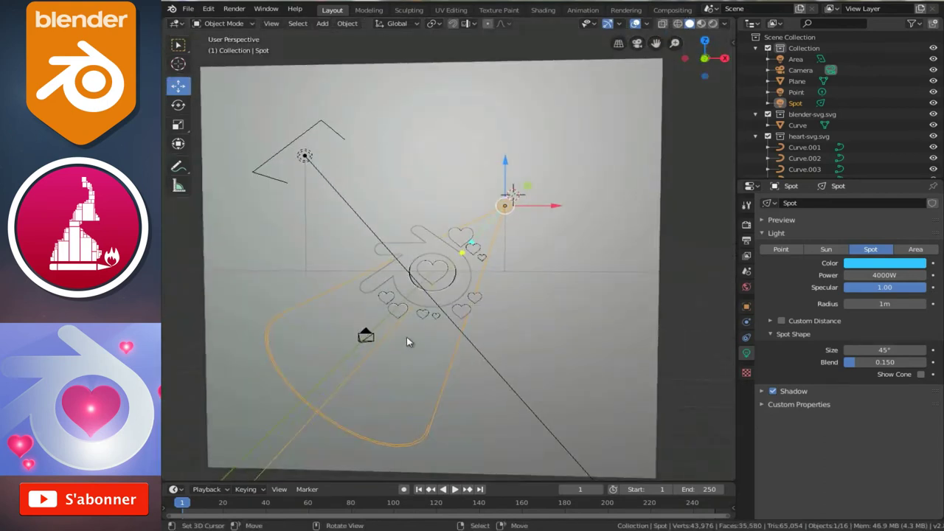
{"action": "key", "text": "shift+a"}
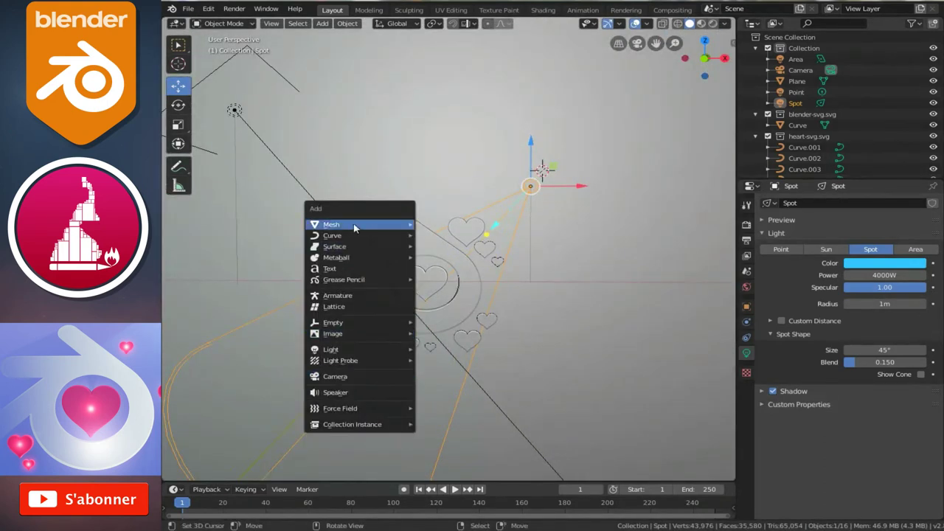
Add a point light and lower it just beneath the logo's central heart.
{"action": "mouse_move", "coordinate": [331, 349]}
{"action": "left_click", "coordinate": [441, 349]}
{"action": "mouse_move", "coordinate": [442, 343]}
{"action": "middle_mouse_down"}
{"action": "mouse_move", "coordinate": [405, 365]}
{"action": "mouse_move", "coordinate": [431, 365]}
{"action": "middle_mouse_up"}
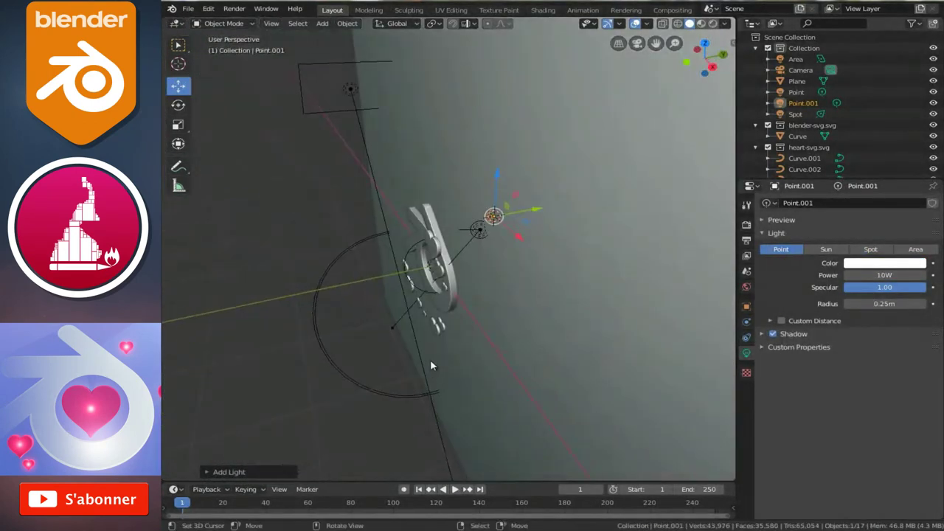
{"action": "left_click_drag", "start_coordinate": [538, 213], "coordinate": [435, 250]}
{"action": "key", "text": "KP_1"}
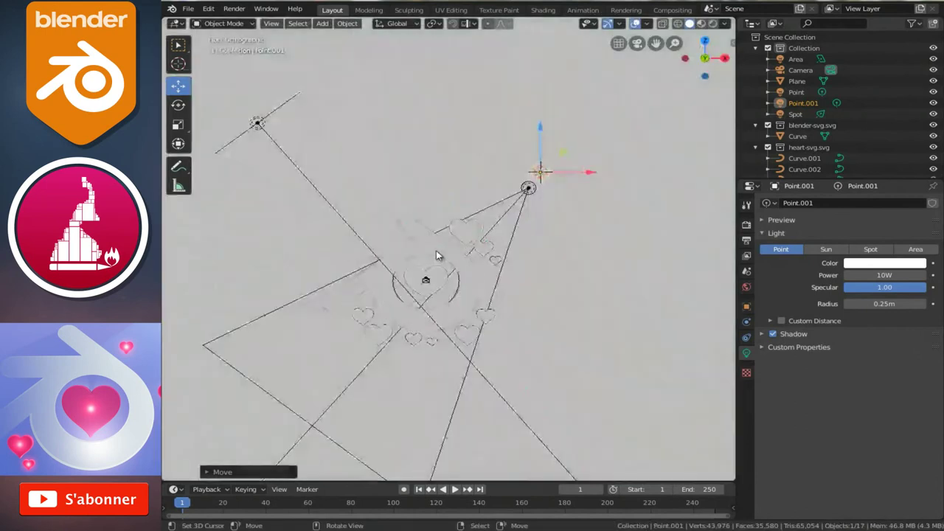
{"action": "key", "text": "g"}
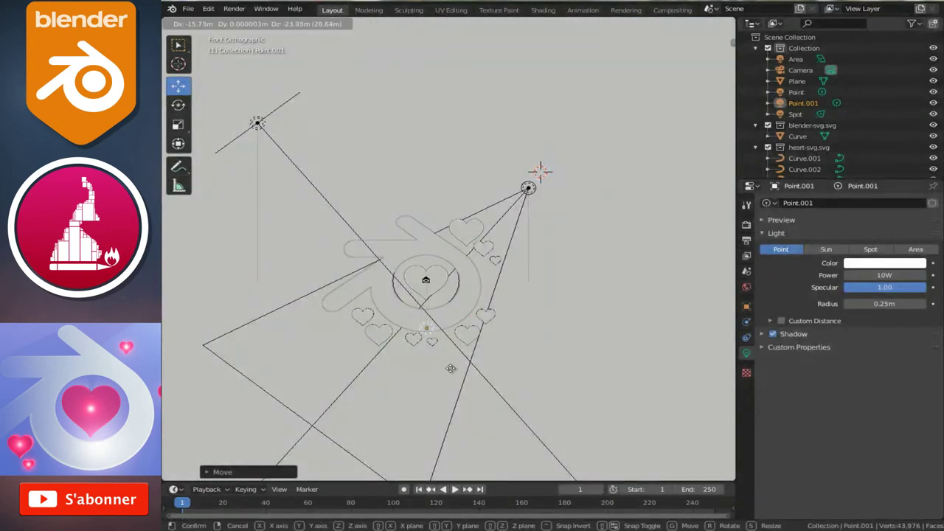
{"action": "left_click", "coordinate": [450, 371]}
{"action": "scroll", "coordinate": [446, 376], "scroll_direction": "up", "scroll_amount": 2}
{"action": "scroll", "coordinate": [438, 375], "scroll_direction": "up", "scroll_amount": 2}
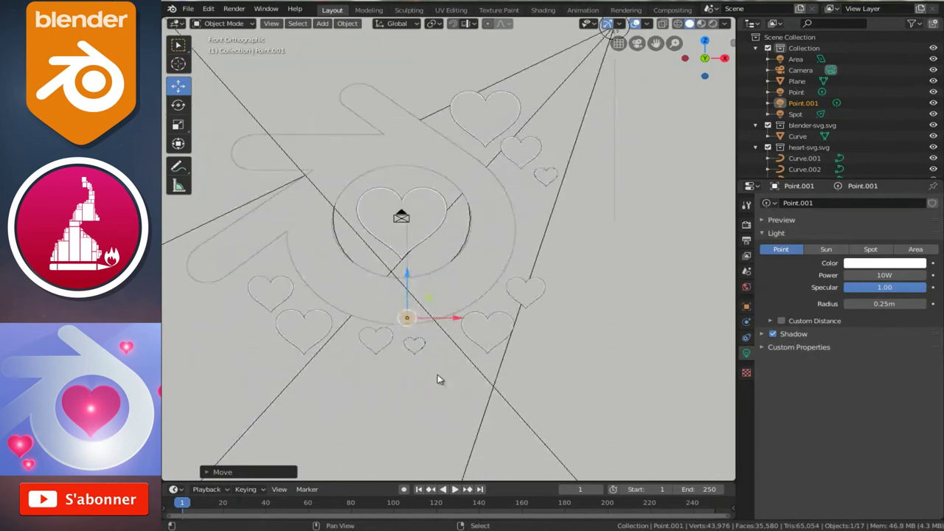
{"action": "scroll", "coordinate": [442, 375], "scroll_direction": "up", "scroll_amount": 1}
{"action": "key", "text": "g"}
{"action": "key", "text": "z"}
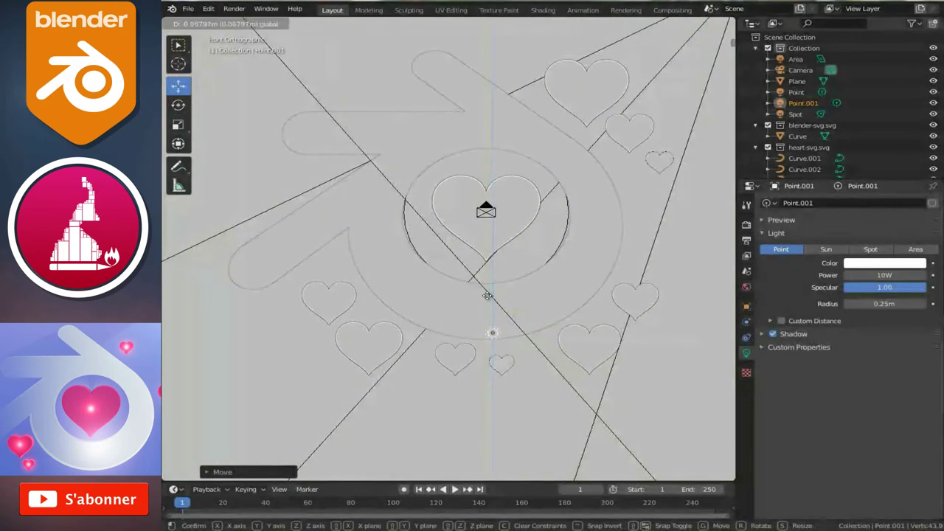
{"action": "left_click", "coordinate": [488, 294]}
Give the new point light a 2.38m radius and 200W power.
{"action": "left_click_drag", "start_coordinate": [884, 304], "coordinate": [894, 304]}
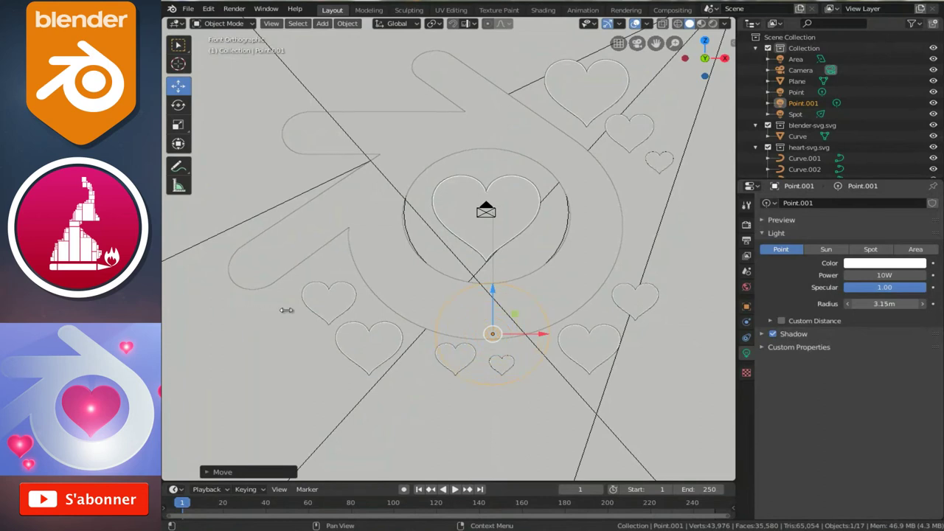
{"action": "left_click_drag", "start_coordinate": [286, 309], "coordinate": [229, 315]}
{"action": "left_click", "coordinate": [881, 275]}
{"action": "key", "text": "Return"}
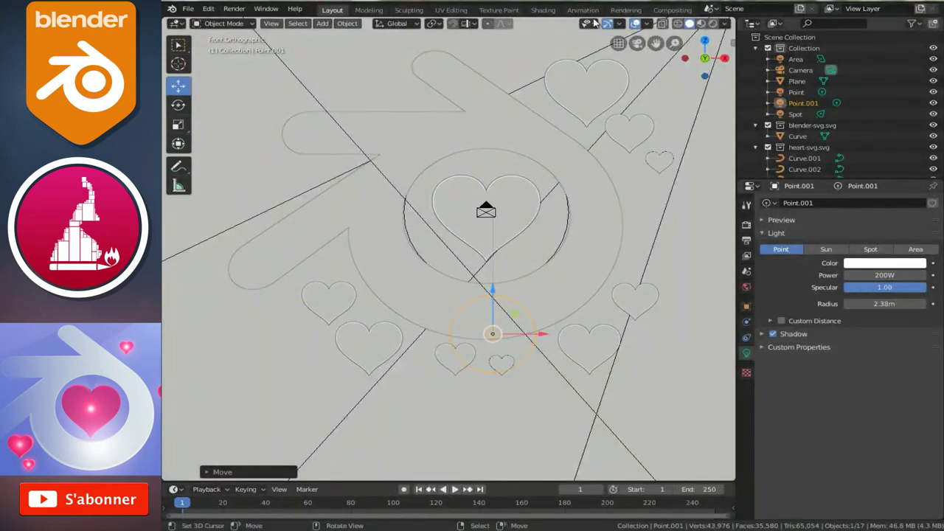
{"action": "left_click", "coordinate": [596, 219]}
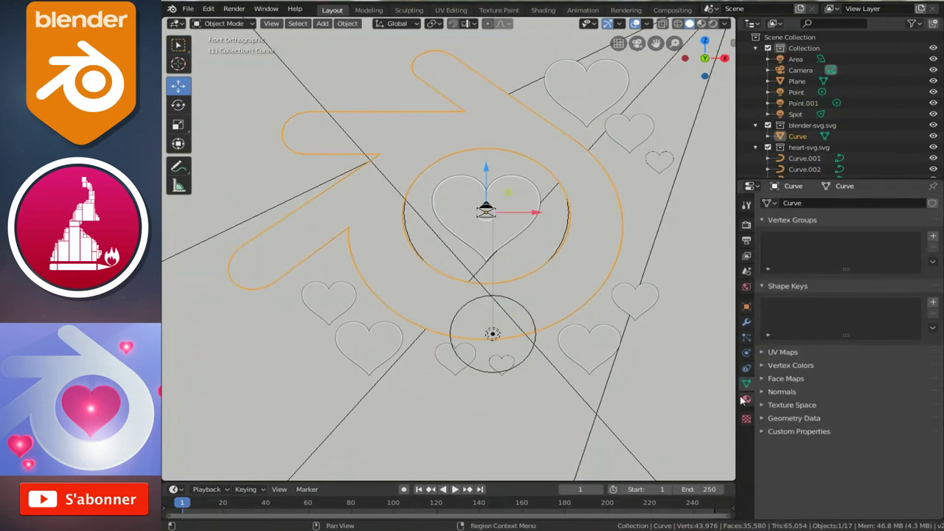
Set the logo material and the heart material roughness to 1.000.
{"action": "scroll", "coordinate": [840, 449], "scroll_direction": "down", "scroll_amount": 1}
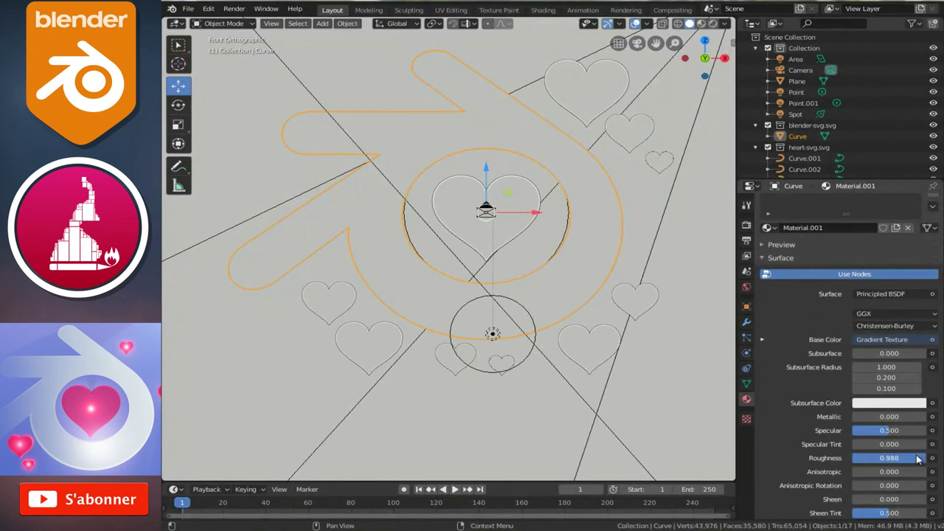
{"action": "left_click_drag", "start_coordinate": [918, 459], "coordinate": [927, 459]}
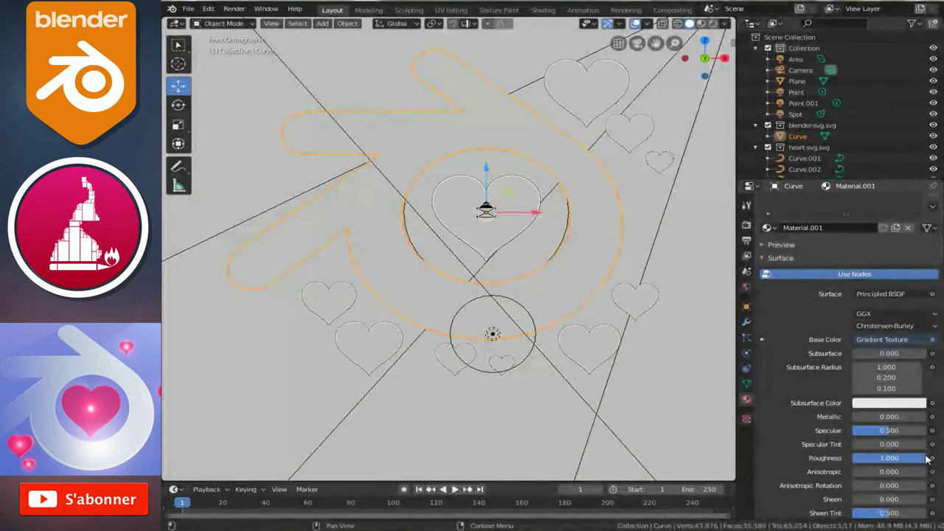
{"action": "left_click", "coordinate": [519, 227]}
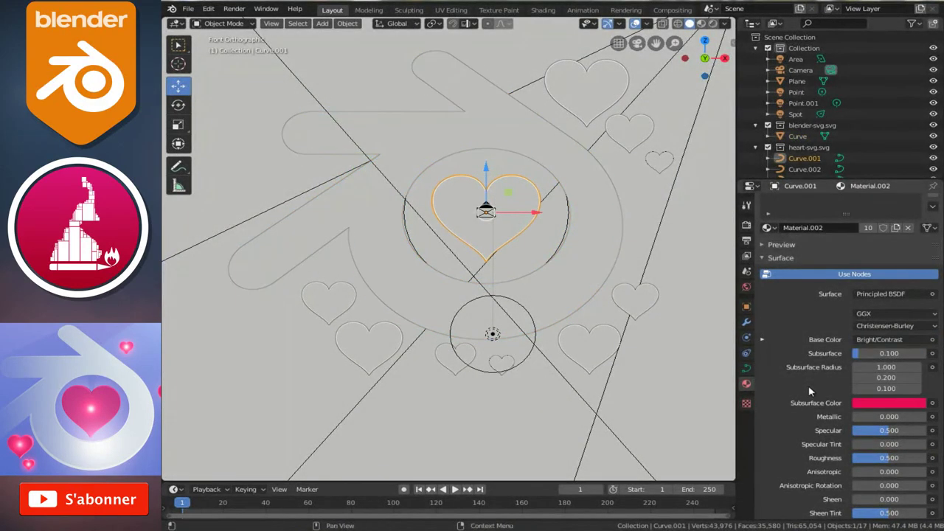
{"action": "left_click_drag", "start_coordinate": [859, 458], "coordinate": [930, 458]}
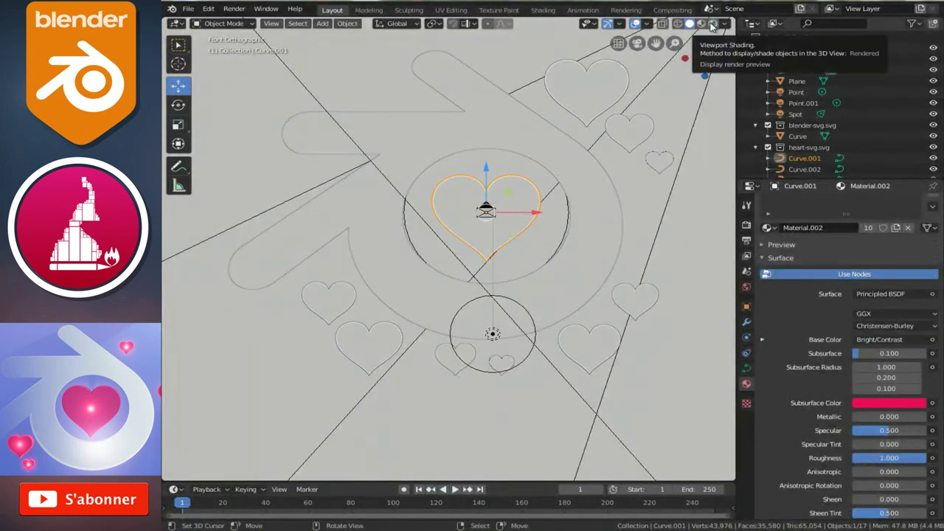
Check the rendered lighting and save st.blender.blend.
{"action": "left_click", "coordinate": [709, 25]}
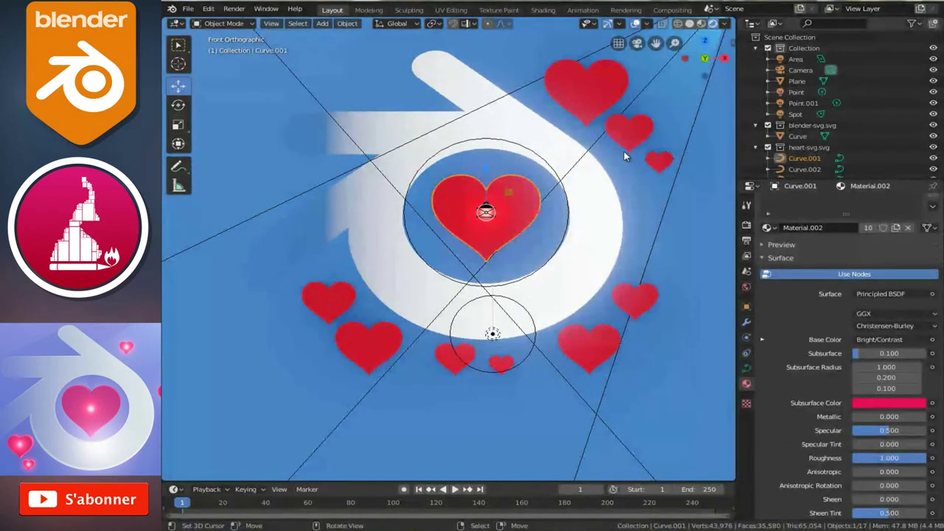
{"action": "left_click", "coordinate": [689, 26]}
{"action": "mouse_move", "coordinate": [384, 243]}
{"action": "middle_mouse_down"}
{"action": "mouse_move", "coordinate": [318, 264]}
{"action": "mouse_move", "coordinate": [436, 247]}
{"action": "middle_mouse_up"}
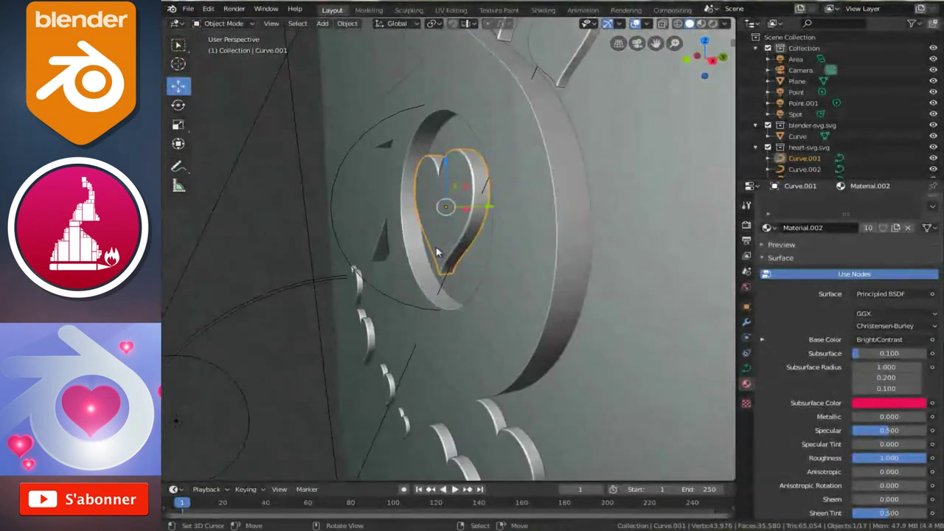
{"action": "key", "text": "ctrl+s"}
{"action": "mouse_move", "coordinate": [439, 239]}
{"action": "middle_mouse_down"}
{"action": "mouse_move", "coordinate": [407, 240]}
{"action": "mouse_move", "coordinate": [464, 240]}
{"action": "mouse_move", "coordinate": [373, 318]}
{"action": "mouse_move", "coordinate": [434, 304]}
{"action": "mouse_move", "coordinate": [508, 310]}
{"action": "middle_mouse_up"}
{"action": "left_click", "coordinate": [354, 302]}
{"action": "key", "text": "KP_1"}
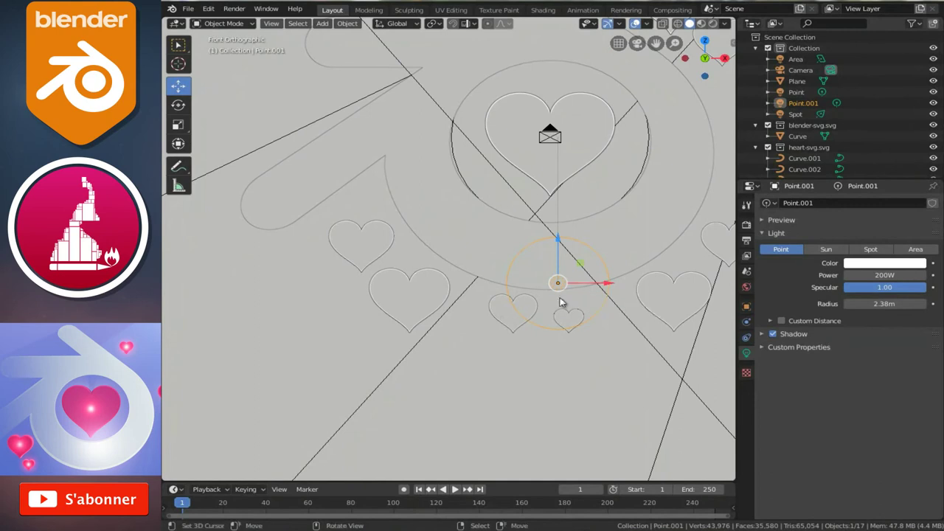
Duplicate the point light onto the upper-left heart, just in front of it.
{"action": "key", "text": "shift+d"}
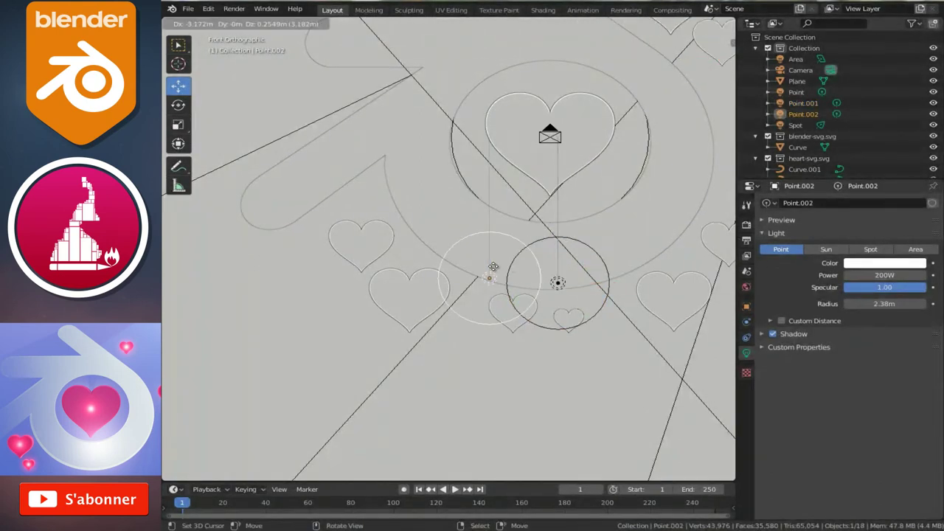
{"action": "left_click", "coordinate": [382, 234]}
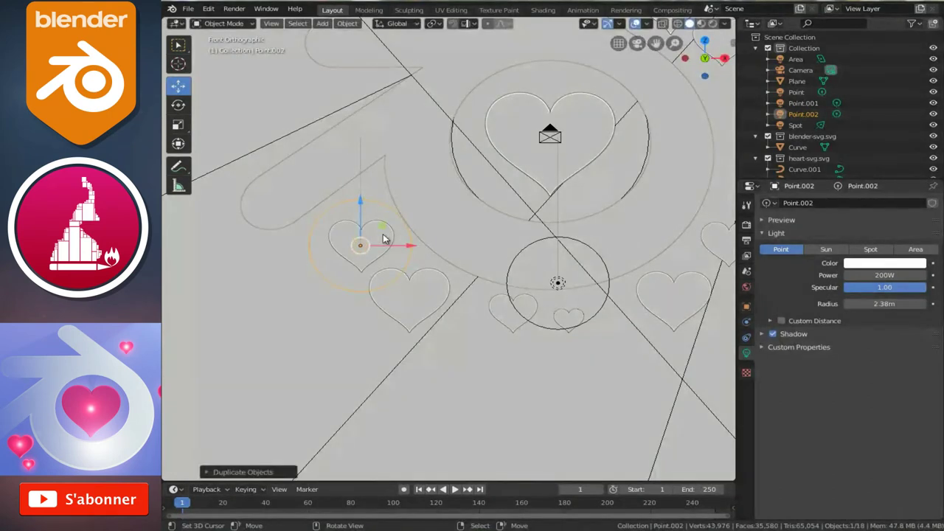
{"action": "key", "text": "KP_3"}
{"action": "key", "text": "g"}
{"action": "key", "text": "y"}
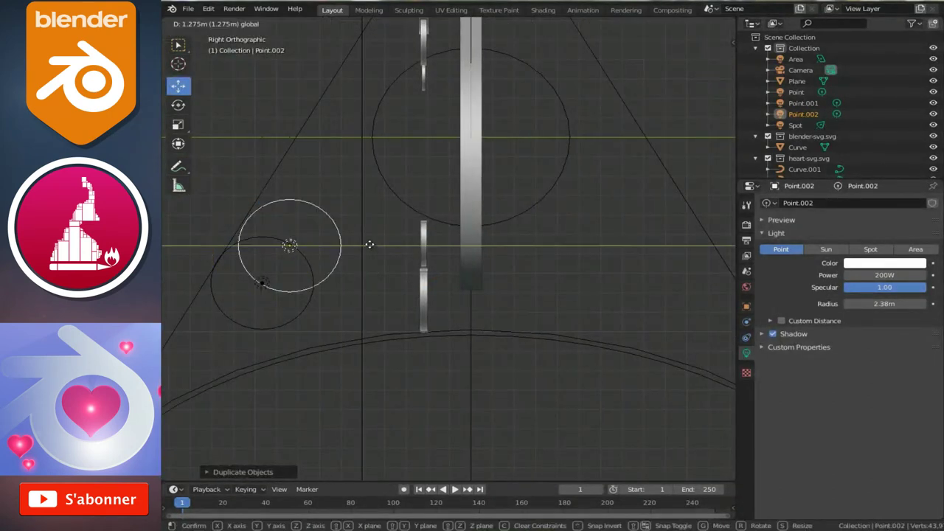
{"action": "left_click", "coordinate": [480, 249]}
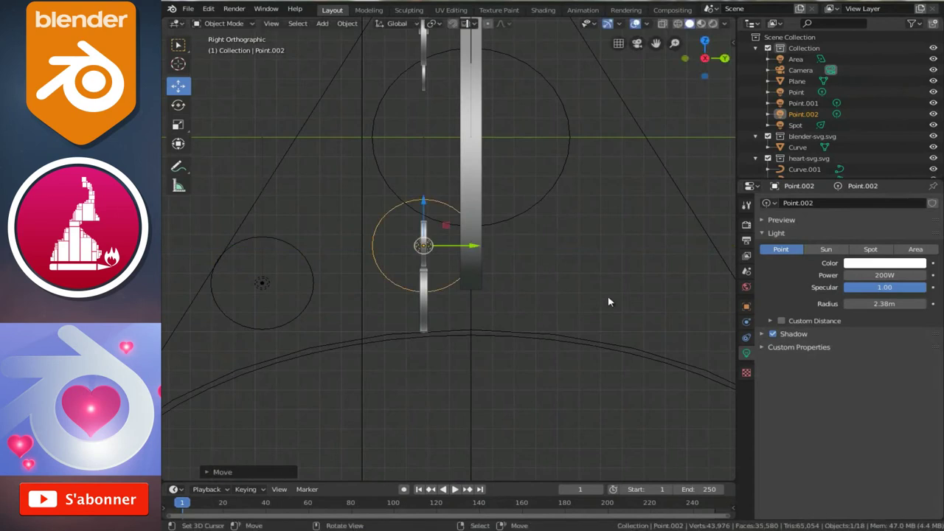
{"action": "left_click_drag", "start_coordinate": [884, 303], "coordinate": [768, 315]}
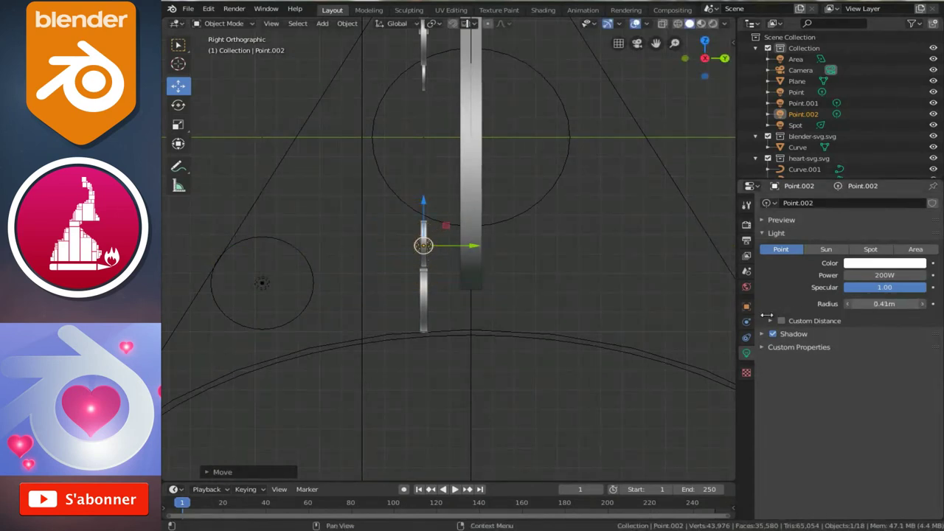
Fine-tune the copied light's position on the heart and preview it rendered.
{"action": "mouse_move", "coordinate": [616, 295]}
{"action": "middle_mouse_down"}
{"action": "mouse_move", "coordinate": [532, 286]}
{"action": "mouse_move", "coordinate": [564, 270]}
{"action": "mouse_move", "coordinate": [436, 257]}
{"action": "middle_mouse_up"}
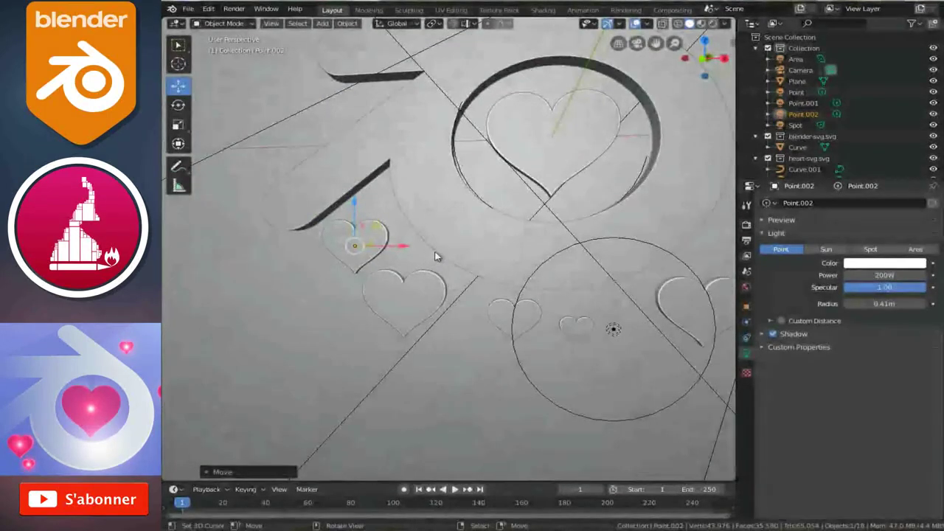
{"action": "key", "text": "KP_1"}
{"action": "scroll", "coordinate": [384, 248], "scroll_direction": "up", "scroll_amount": 3}
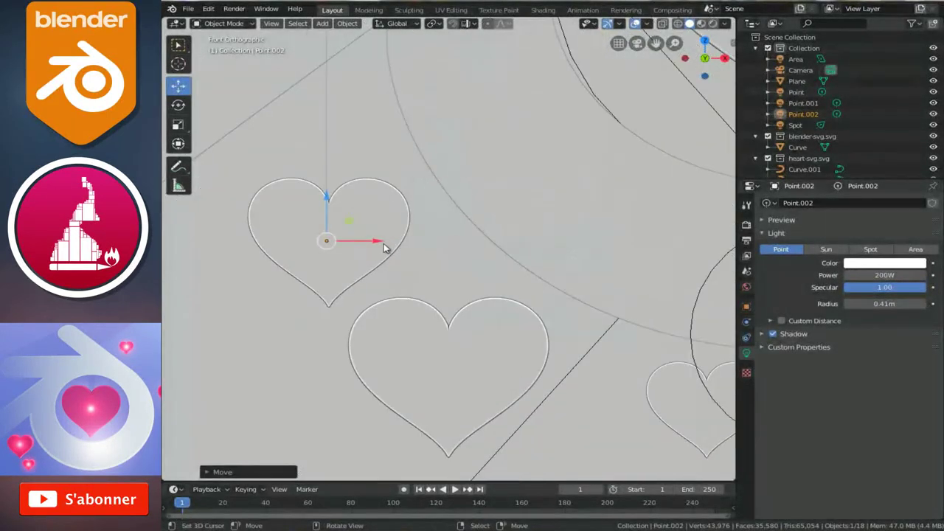
{"action": "left_click_drag", "start_coordinate": [376, 244], "coordinate": [377, 238]}
{"action": "left_click_drag", "start_coordinate": [327, 197], "coordinate": [327, 192]}
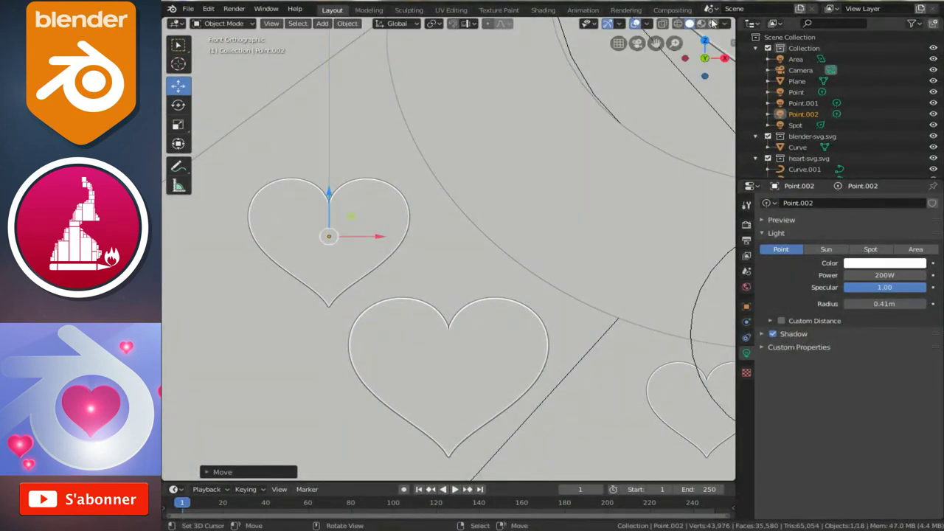
{"action": "left_click", "coordinate": [712, 23]}
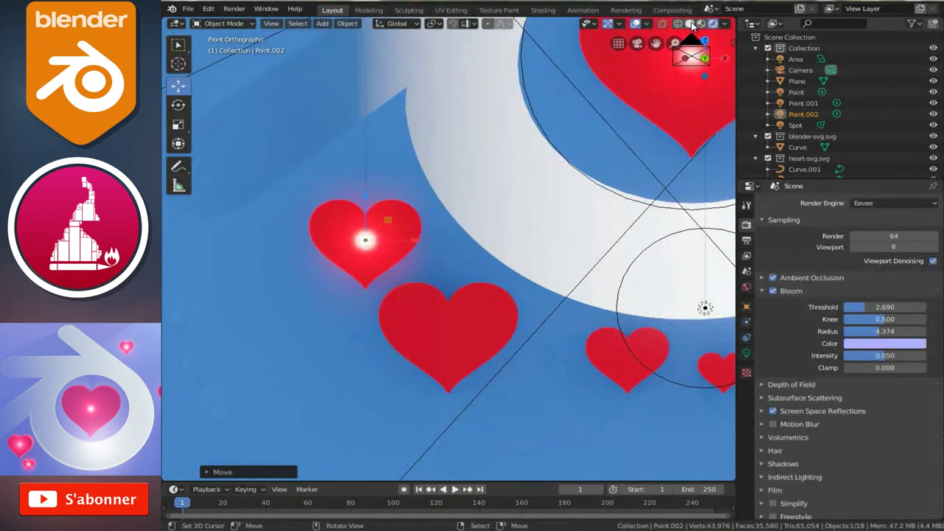
{"action": "left_click", "coordinate": [690, 24]}
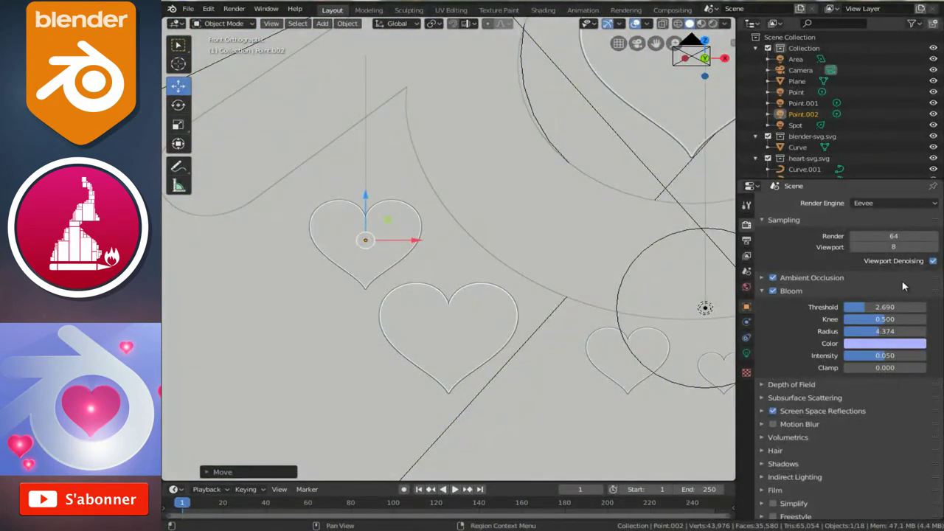
Set the copied light's radius to 1.12m.
{"action": "left_click", "coordinate": [745, 353]}
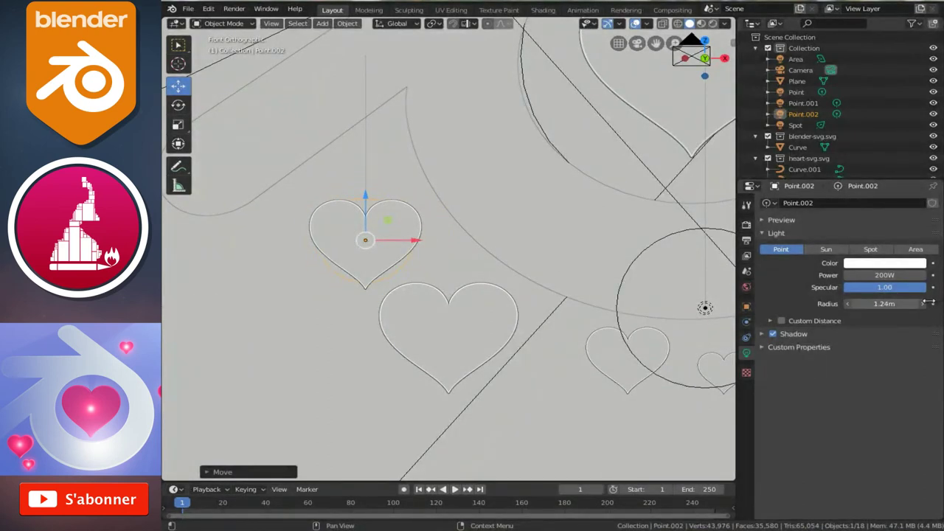
{"action": "left_click_drag", "start_coordinate": [919, 303], "coordinate": [903, 303]}
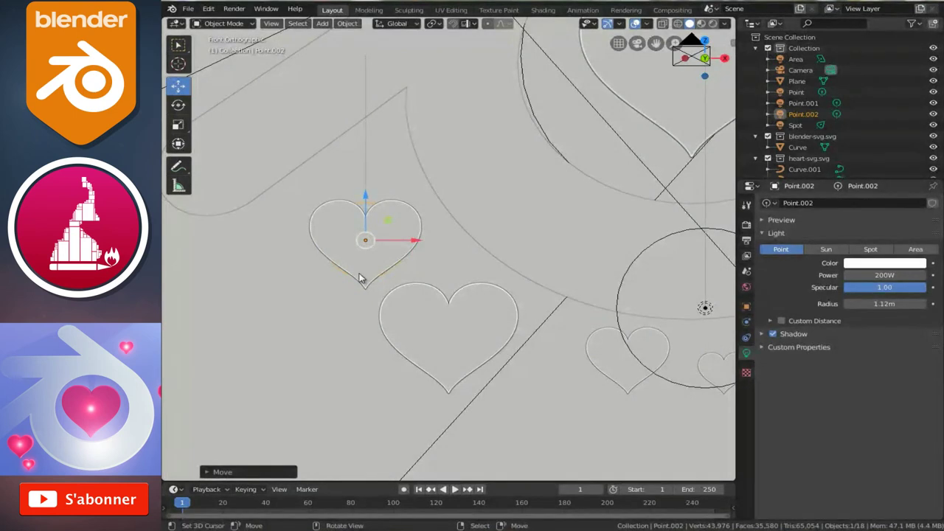
{"action": "key", "text": "shift+d"}
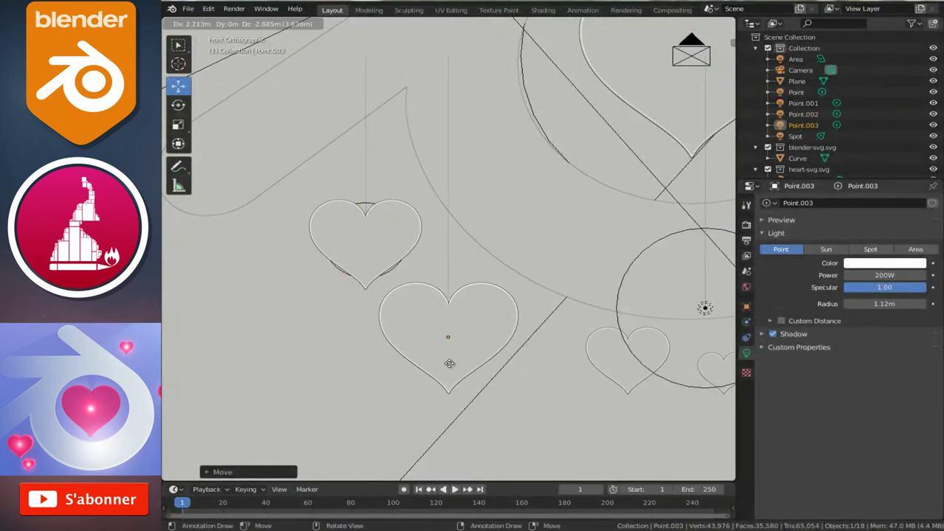
Place point light copies on the two small lower hearts.
{"action": "left_click", "coordinate": [450, 364]}
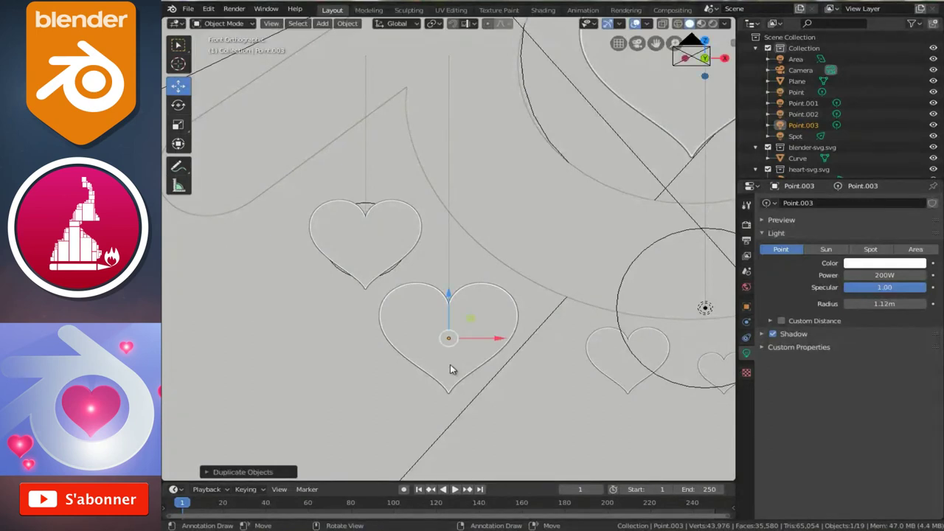
{"action": "key", "text": "KP_3"}
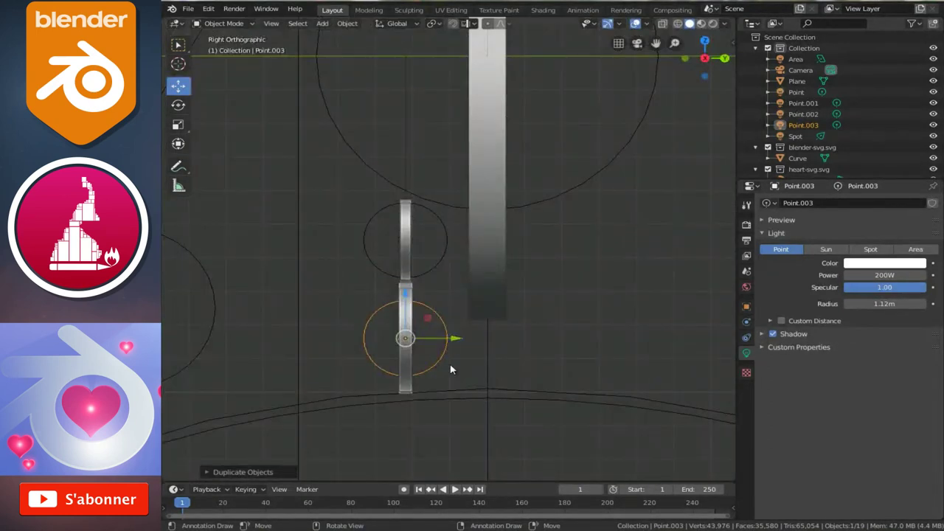
{"action": "key", "text": "KP_1"}
{"action": "scroll", "coordinate": [450, 364], "scroll_direction": "up", "scroll_amount": 5, "text": "ctrl"}
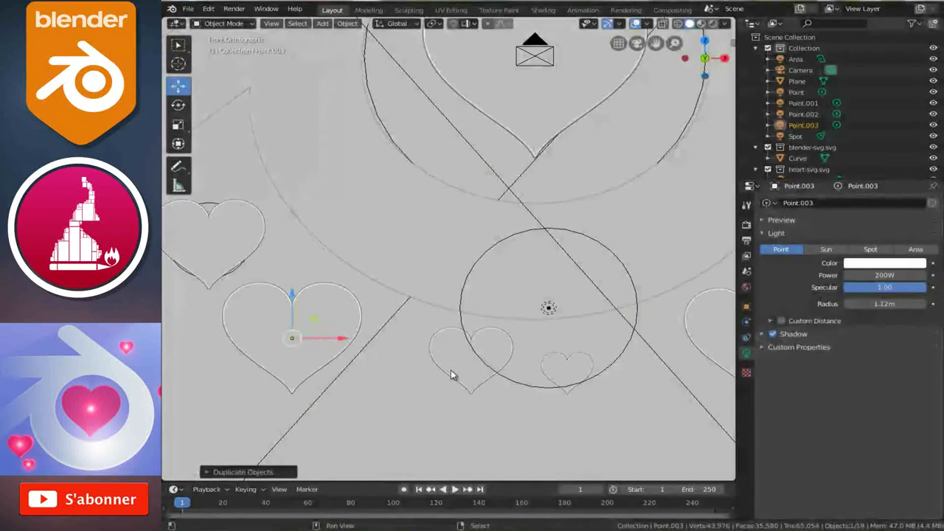
{"action": "key", "text": "shift+d"}
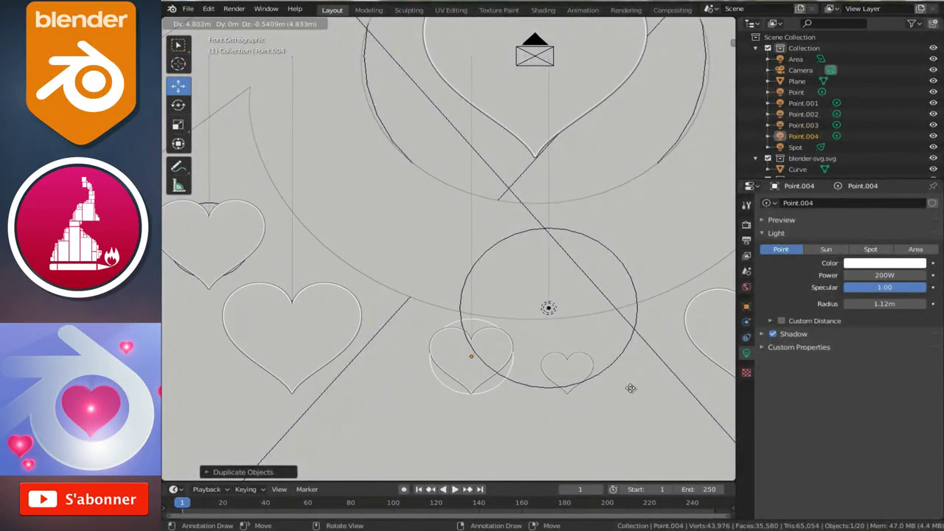
{"action": "left_click", "coordinate": [627, 389]}
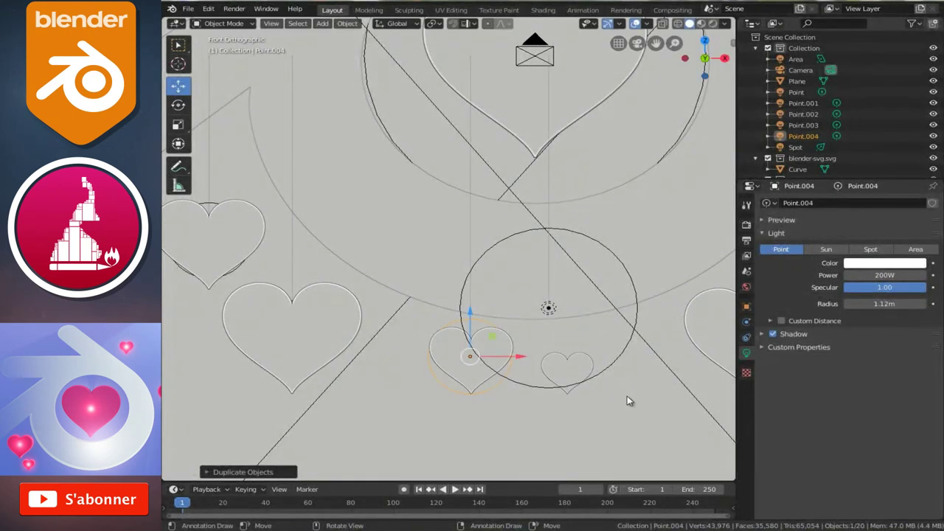
{"action": "left_click_drag", "start_coordinate": [525, 360], "coordinate": [524, 358]}
Add light copies on the smallest heart and on the heart to its right.
{"action": "key", "text": "shift+d"}
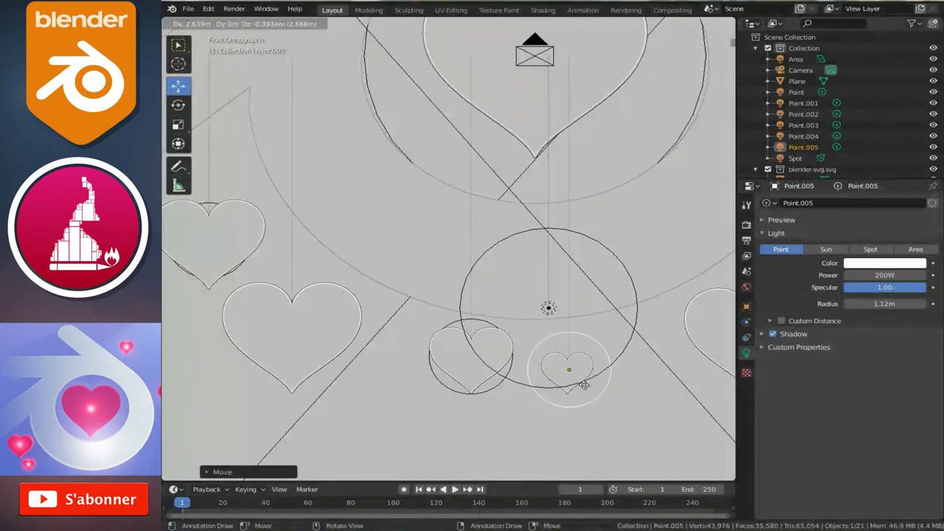
{"action": "left_click", "coordinate": [580, 383]}
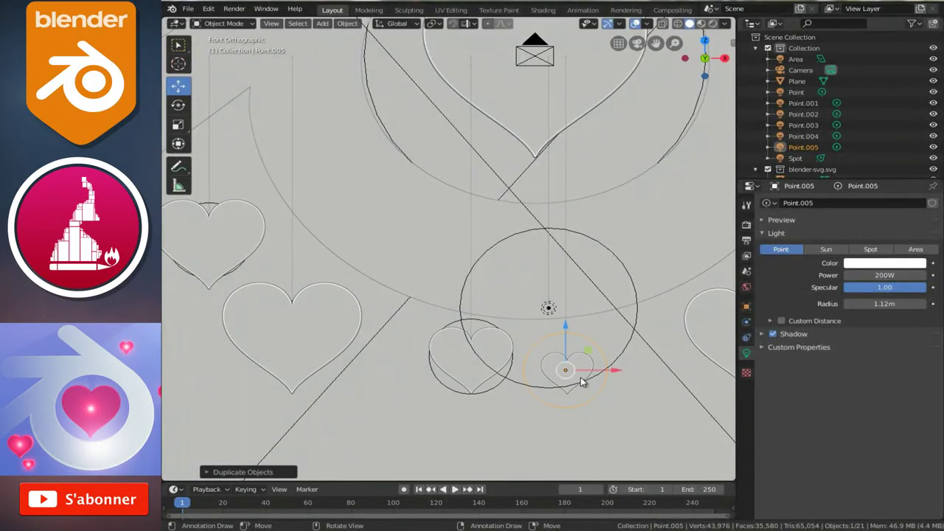
{"action": "left_click_drag", "start_coordinate": [601, 374], "coordinate": [583, 388]}
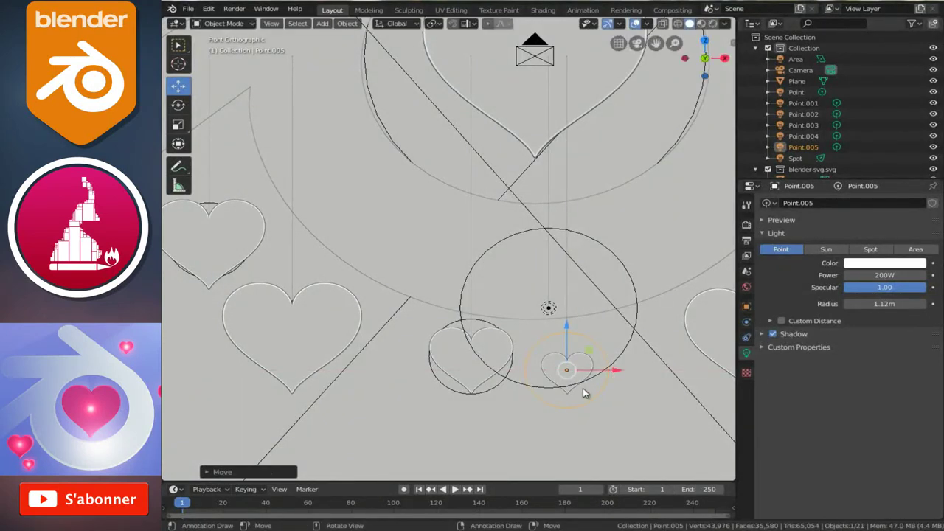
{"action": "scroll", "coordinate": [527, 389], "scroll_direction": "up", "scroll_amount": 5, "text": "ctrl"}
{"action": "scroll", "coordinate": [527, 389], "scroll_direction": "up", "scroll_amount": 2, "text": "ctrl"}
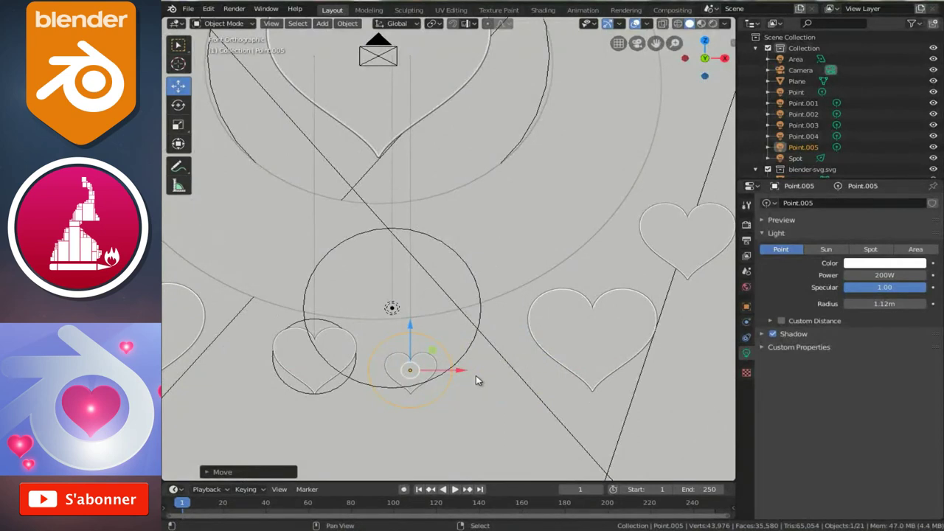
{"action": "key", "text": "shift+d"}
{"action": "left_click", "coordinate": [646, 353]}
{"action": "left_click_drag", "start_coordinate": [642, 345], "coordinate": [637, 342]}
{"action": "left_click_drag", "start_coordinate": [593, 303], "coordinate": [594, 293]}
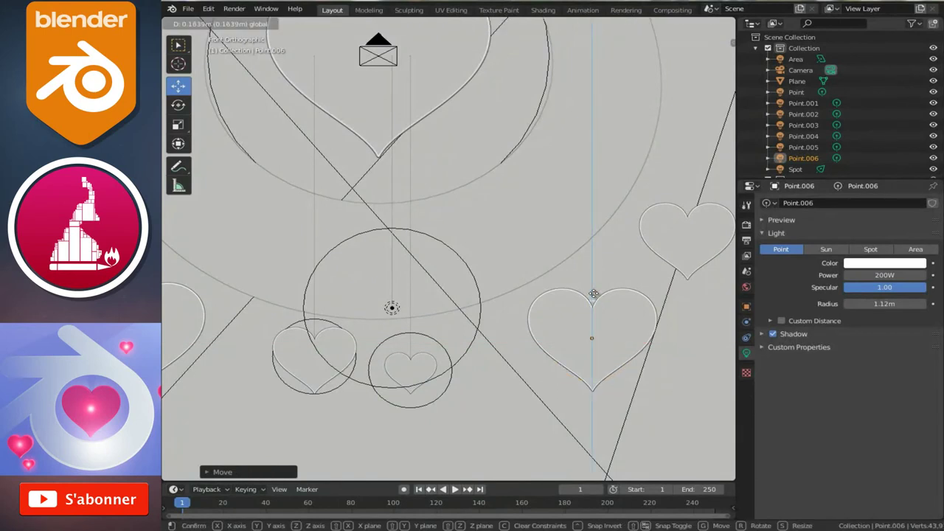
Copy a point light onto the upper heart and centre it.
{"action": "left_click", "coordinate": [594, 293]}
{"action": "middle_click_drag", "start_coordinate": [661, 357], "coordinate": [543, 357], "text": "shift"}
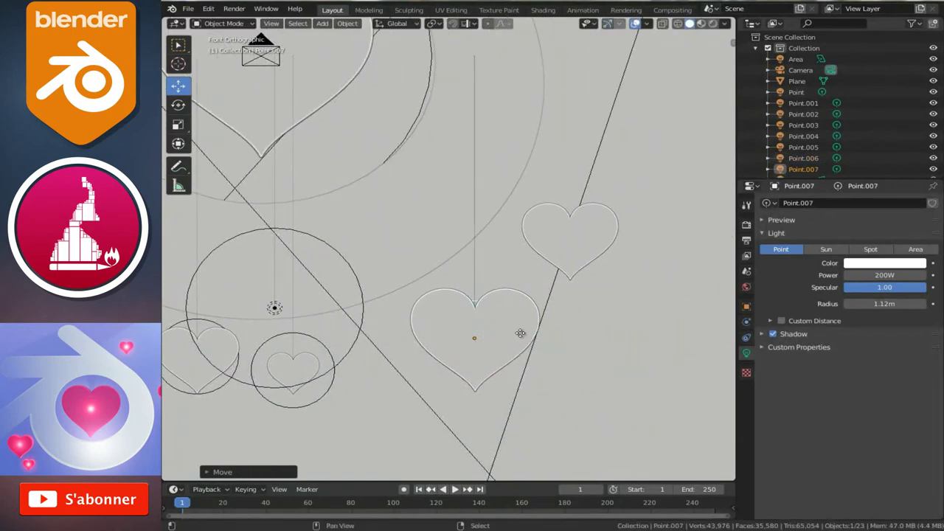
{"action": "key", "text": "shift+d"}
{"action": "left_click", "coordinate": [587, 268]}
{"action": "left_click_drag", "start_coordinate": [603, 245], "coordinate": [611, 242]}
{"action": "scroll", "coordinate": [546, 306], "scroll_direction": "down", "scroll_amount": 3}
{"action": "scroll", "coordinate": [536, 307], "scroll_direction": "up", "scroll_amount": 4, "text": "shift"}
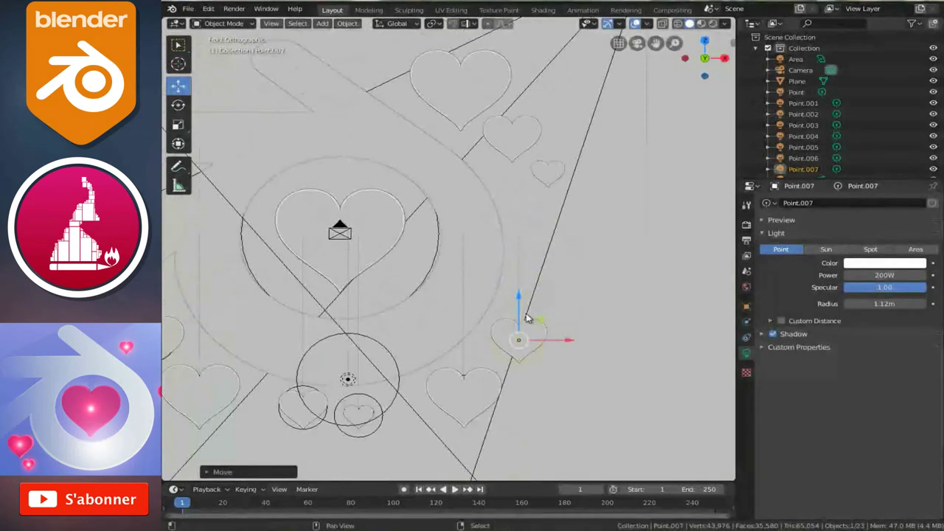
{"action": "scroll", "coordinate": [525, 338], "scroll_direction": "up", "scroll_amount": 1, "text": "shift"}
Copy another light upward onto the next heart and adjust its height.
{"action": "key", "text": "shift+d"}
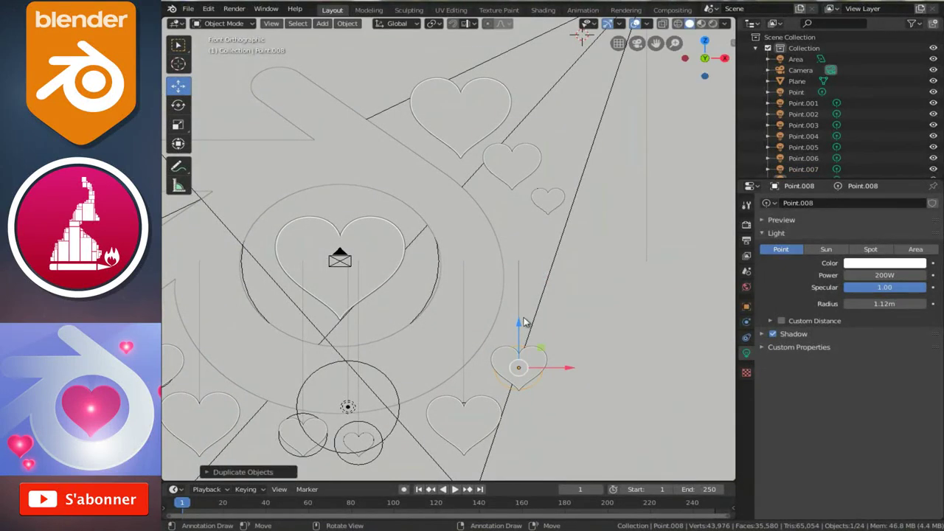
{"action": "key", "text": "z"}
{"action": "left_click", "coordinate": [524, 187]}
{"action": "scroll", "coordinate": [523, 211], "scroll_direction": "up", "scroll_amount": 3}
{"action": "scroll", "coordinate": [516, 244], "scroll_direction": "up", "scroll_amount": 4, "text": "shift"}
{"action": "scroll", "coordinate": [560, 244], "scroll_direction": "up", "scroll_amount": 1, "text": "shift"}
{"action": "left_click_drag", "start_coordinate": [606, 233], "coordinate": [595, 230]}
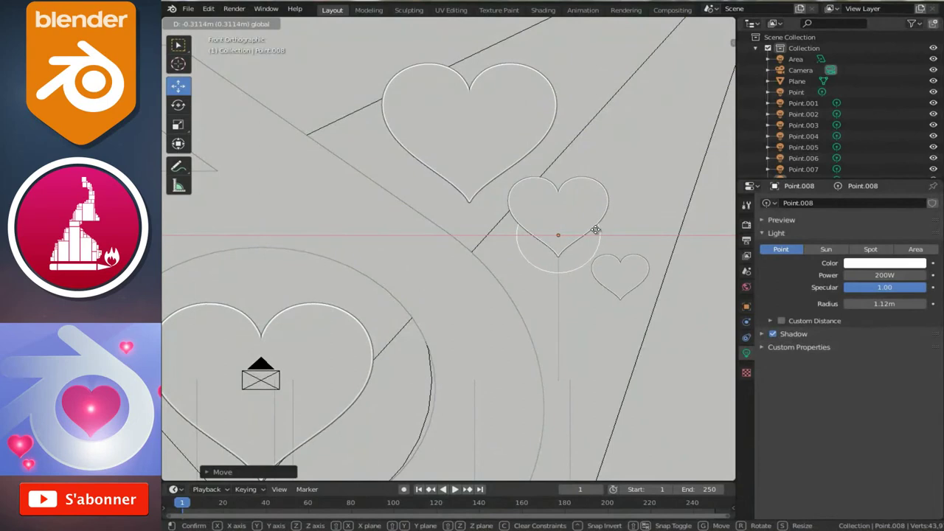
{"action": "key", "text": "g"}
{"action": "key", "text": "z"}
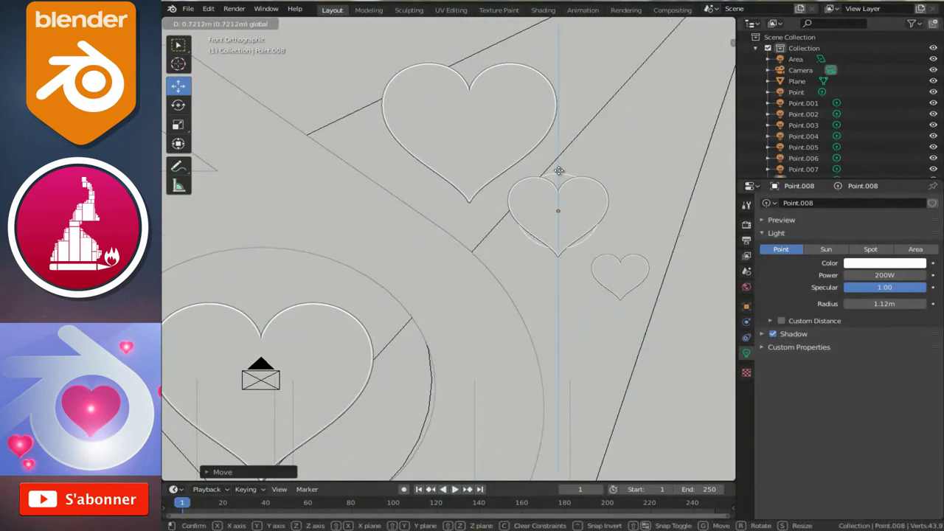
{"action": "left_click", "coordinate": [560, 190]}
Copy a light onto the small heart and align it along X and Z.
{"action": "key", "text": "shift+d"}
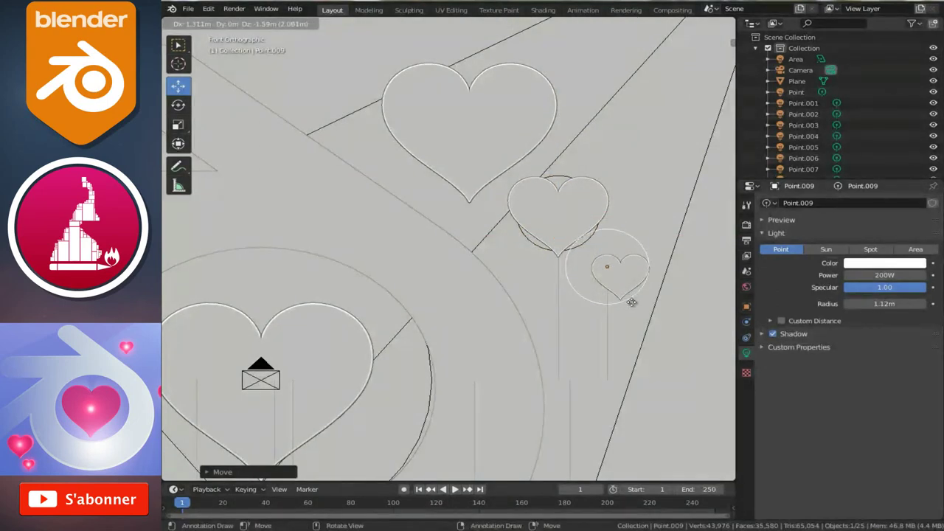
{"action": "key", "text": "x"}
{"action": "left_click", "coordinate": [653, 272]}
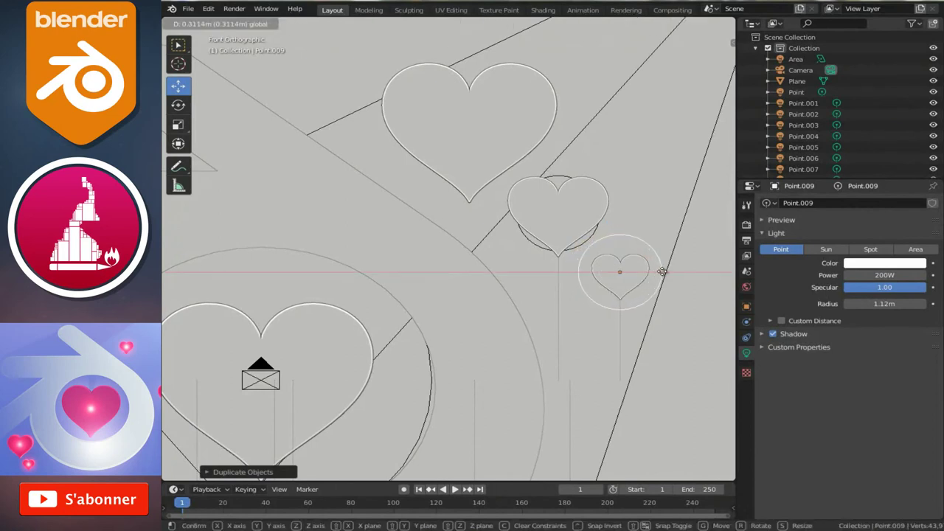
{"action": "key", "text": "g"}
{"action": "key", "text": "z"}
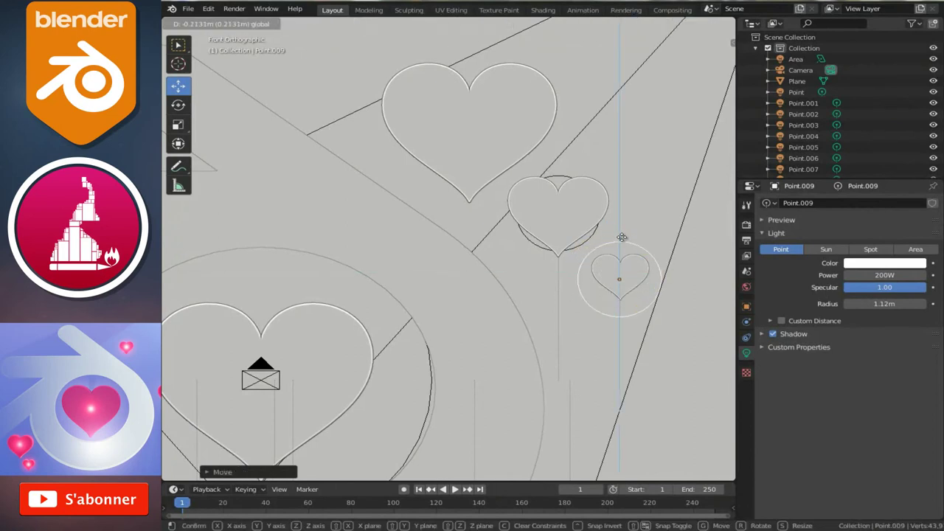
{"action": "left_click", "coordinate": [622, 242]}
{"action": "key", "text": "g"}
{"action": "left_click", "coordinate": [636, 271]}
{"action": "key", "text": "g"}
{"action": "key", "text": "x"}
{"action": "left_click", "coordinate": [657, 271]}
Copy a light onto the large top heart and set its radius to 1.88m.
{"action": "key", "text": "shift+d"}
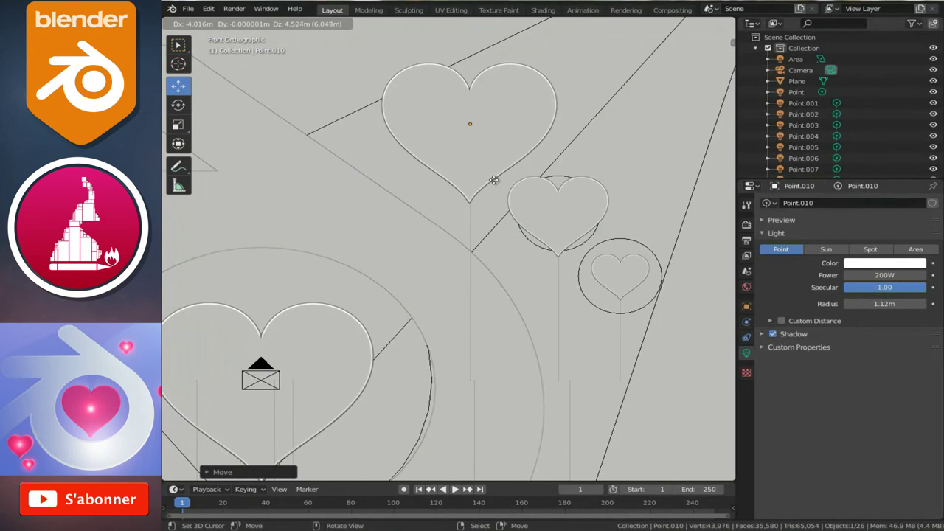
{"action": "left_click", "coordinate": [493, 180]}
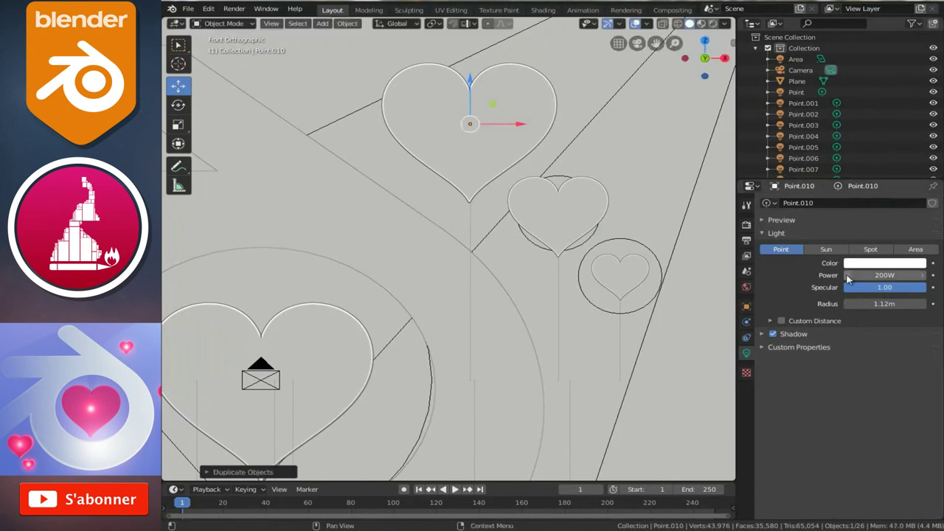
{"action": "left_click_drag", "start_coordinate": [888, 305], "coordinate": [929, 304]}
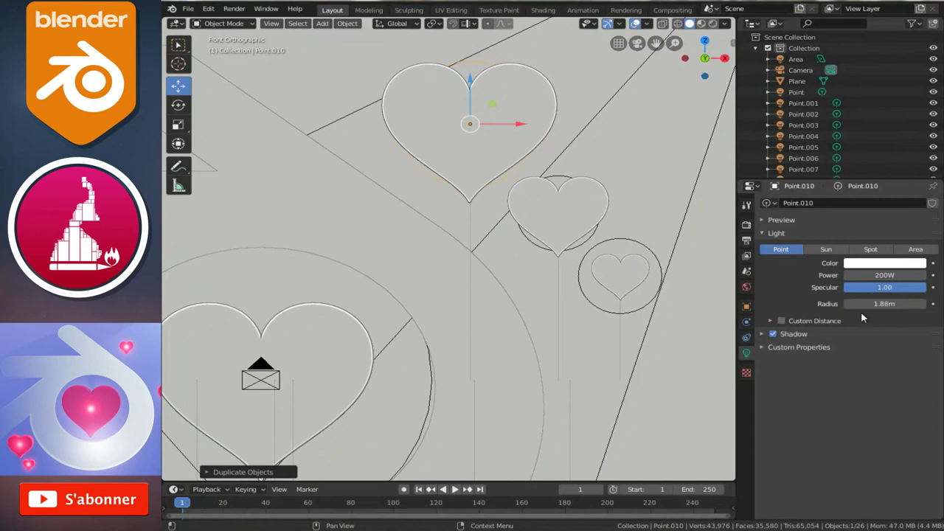
{"action": "scroll", "coordinate": [472, 309], "scroll_direction": "down", "scroll_amount": 3}
{"action": "scroll", "coordinate": [463, 317], "scroll_direction": "down", "scroll_amount": 2}
{"action": "scroll", "coordinate": [439, 302], "scroll_direction": "down", "scroll_amount": 1}
{"action": "scroll", "coordinate": [439, 299], "scroll_direction": "down", "scroll_amount": 1}
Save the file and view the camera shot with Rendered shading.
{"action": "key", "text": "ctrl+s"}
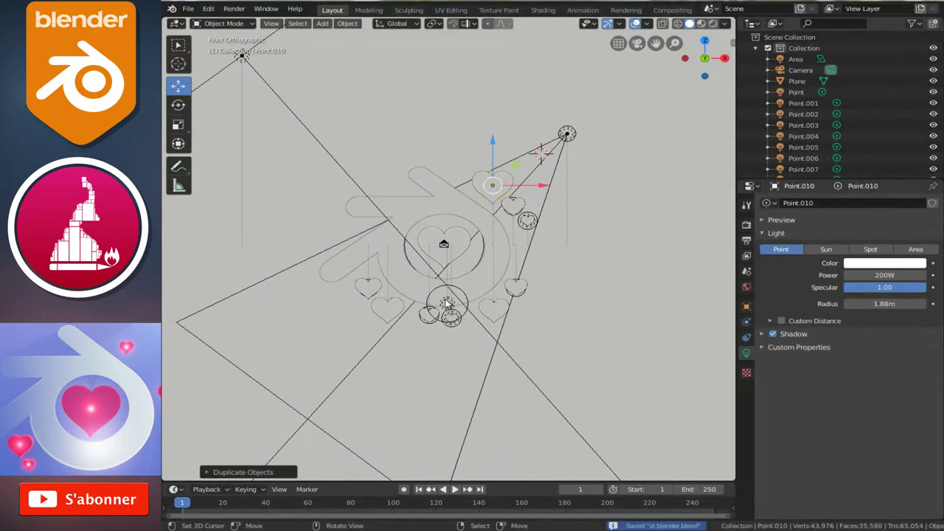
{"action": "key", "text": "KP_0"}
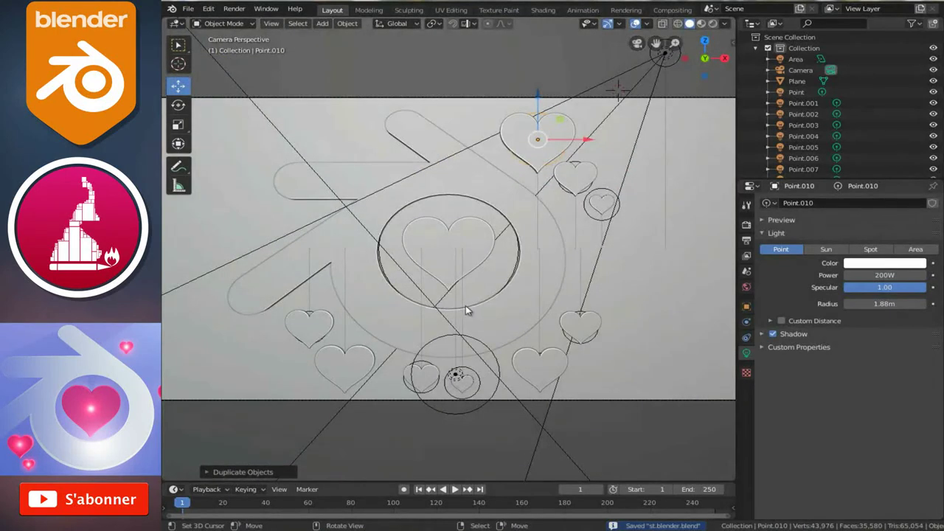
{"action": "left_click", "coordinate": [712, 24]}
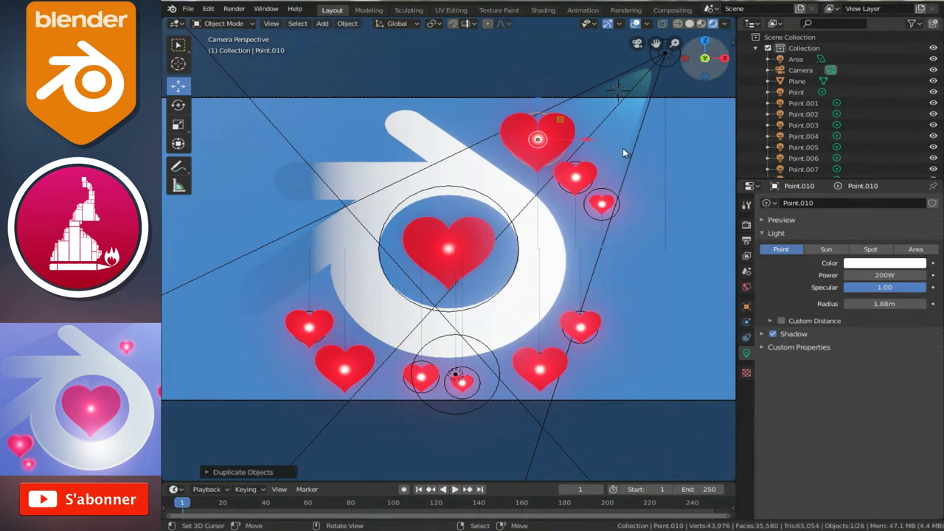
Recolour the Spot light to pinkish red FF1251 and preview it rendered.
{"action": "left_click", "coordinate": [689, 24]}
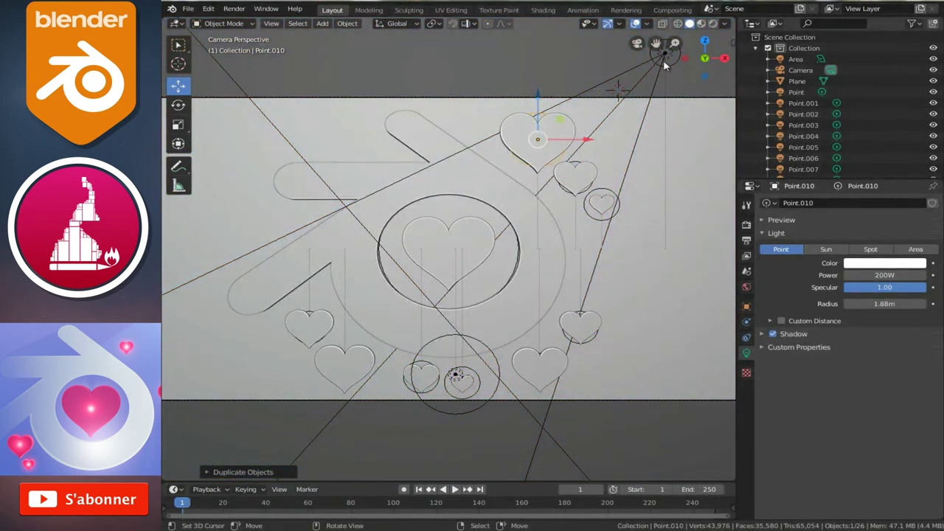
{"action": "left_click", "coordinate": [662, 56]}
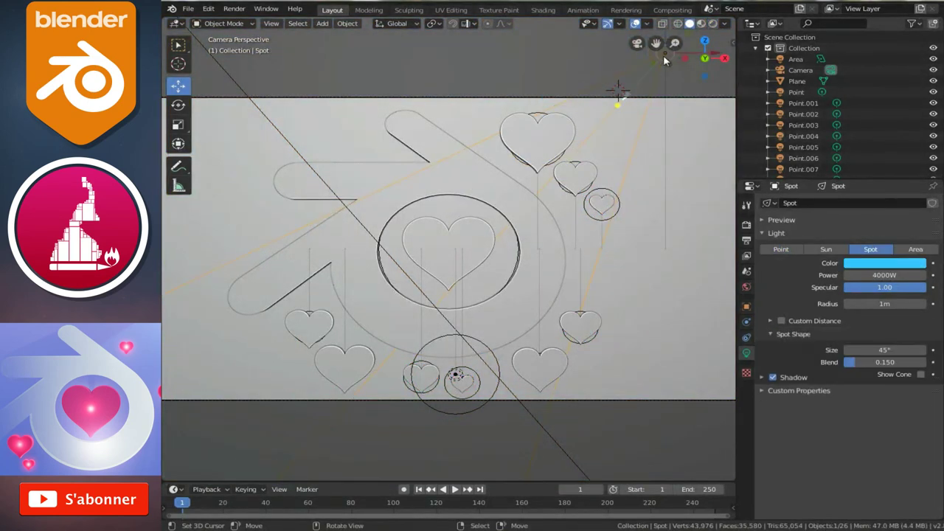
{"action": "left_click", "coordinate": [882, 265]}
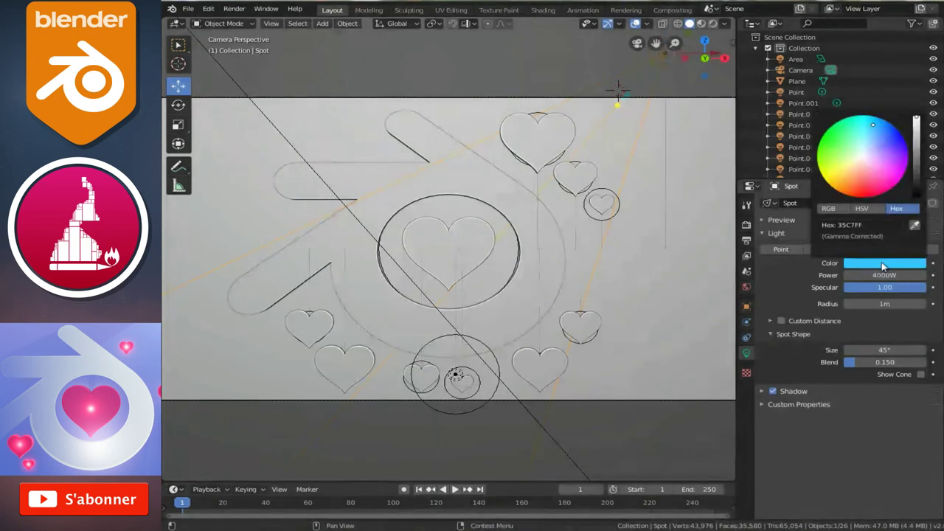
{"action": "left_click", "coordinate": [876, 146]}
{"action": "mouse_move", "coordinate": [877, 145]}
{"action": "left_mouse_down"}
{"action": "mouse_move", "coordinate": [867, 173]}
{"action": "mouse_move", "coordinate": [875, 195]}
{"action": "left_mouse_up"}
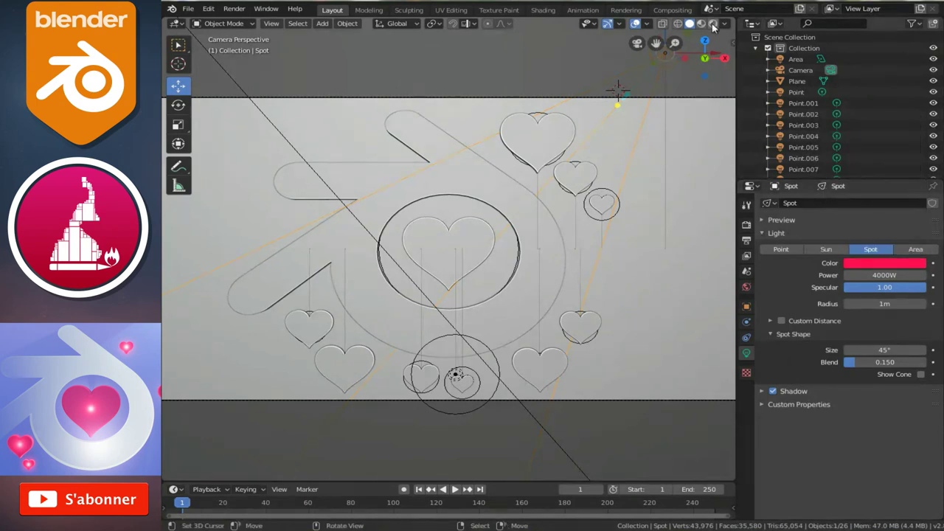
{"action": "key", "text": "z"}
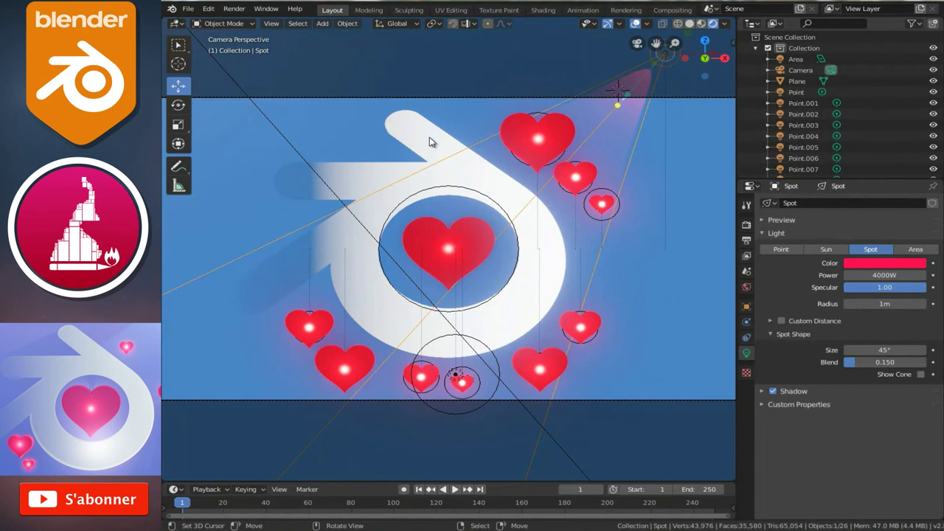
Set the Spot light's colour back to light blue.
{"action": "left_click", "coordinate": [690, 24]}
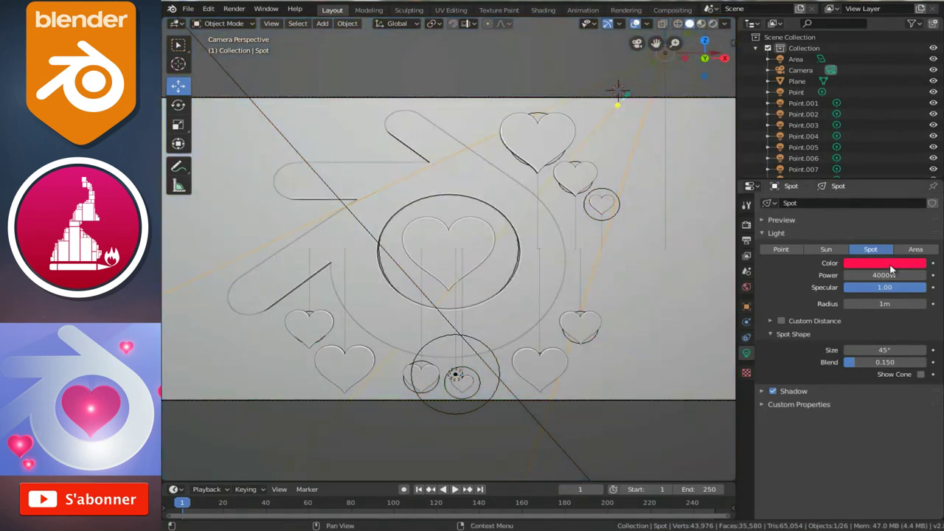
{"action": "left_click", "coordinate": [885, 263]}
{"action": "left_click", "coordinate": [877, 131]}
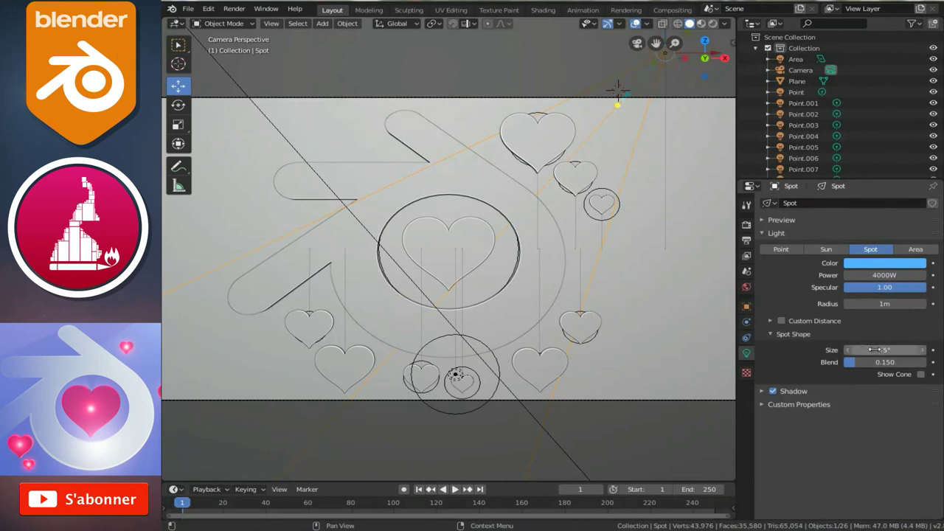
Widen the Spot cone to 65.6° and move the spot to a new position.
{"action": "left_click_drag", "start_coordinate": [874, 350], "coordinate": [892, 355]}
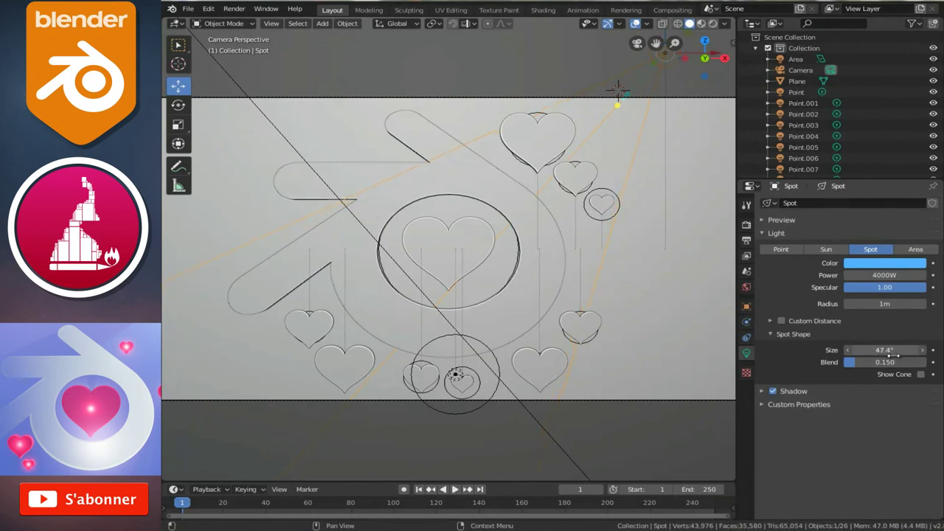
{"action": "left_click_drag", "start_coordinate": [892, 356], "coordinate": [204, 366]}
{"action": "key", "text": "g"}
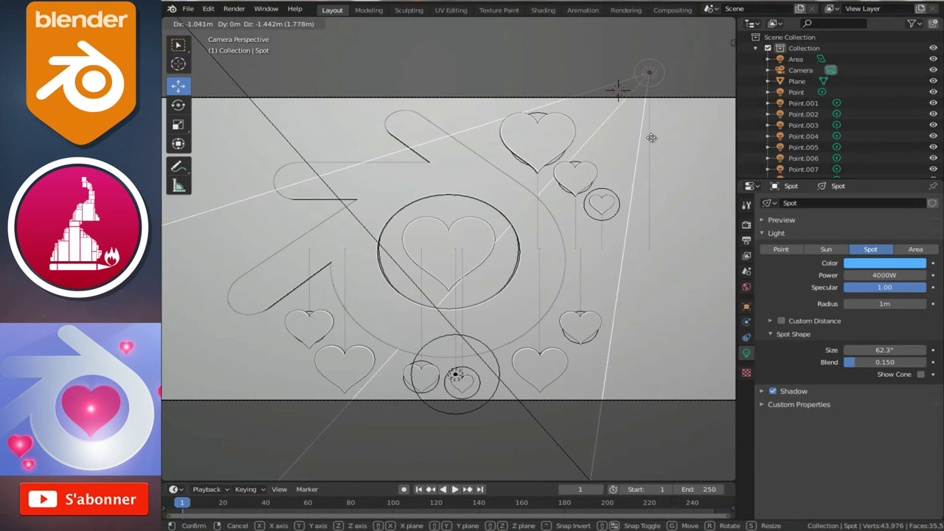
{"action": "left_click", "coordinate": [646, 138]}
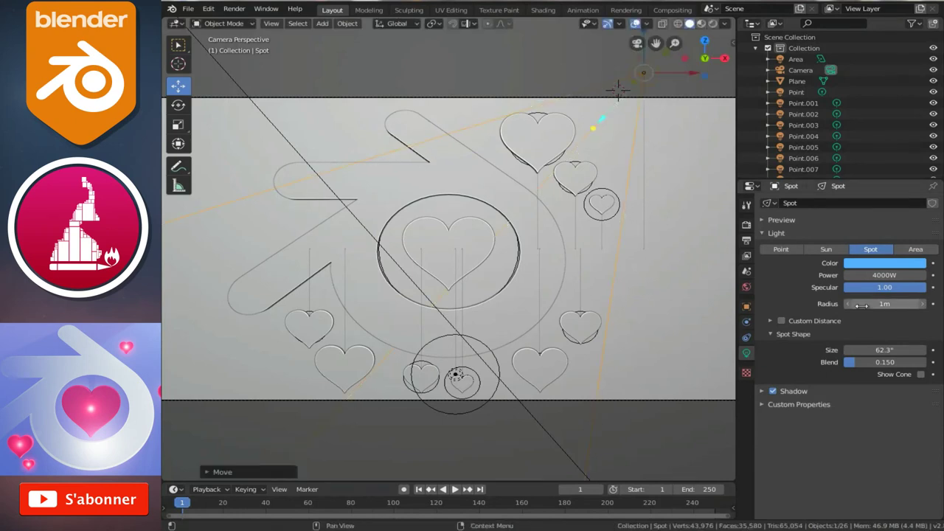
{"action": "left_click_drag", "start_coordinate": [875, 350], "coordinate": [930, 334]}
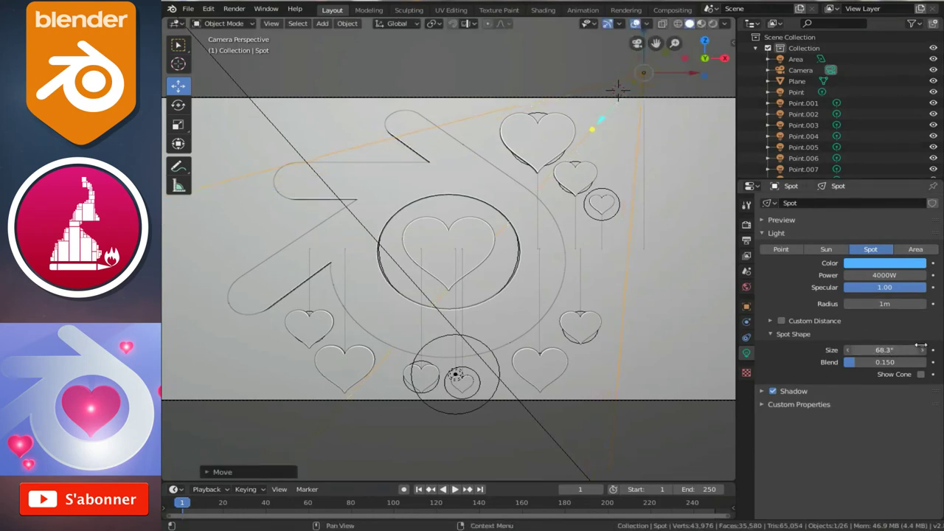
{"action": "left_click_drag", "start_coordinate": [930, 334], "coordinate": [899, 336]}
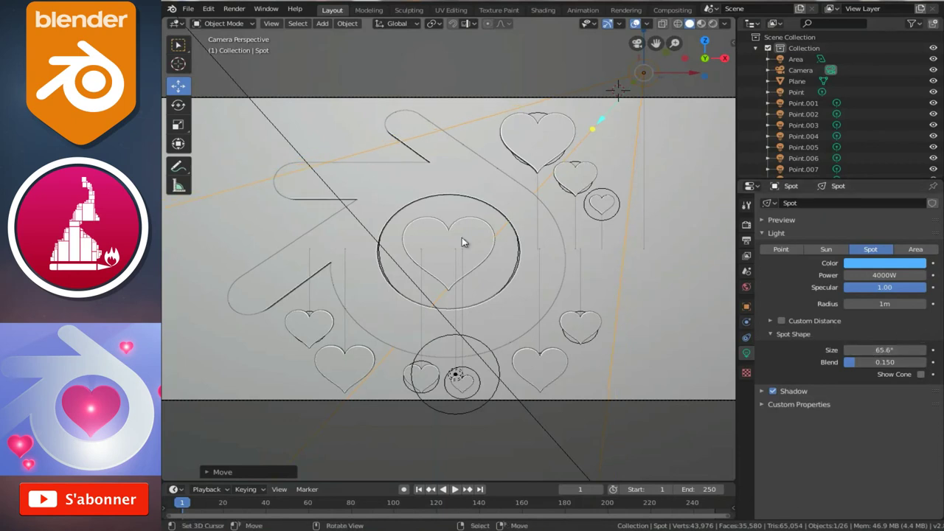
Lower Eevee viewport sampling to 4 samples, leaving render samples at 64.
{"action": "left_click", "coordinate": [744, 228]}
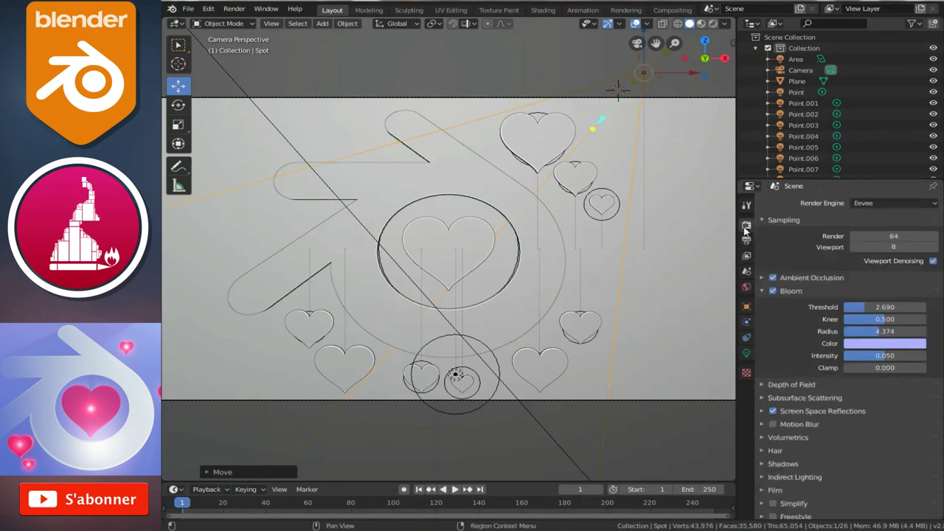
{"action": "left_click", "coordinate": [894, 246]}
{"action": "type", "text": "4"}
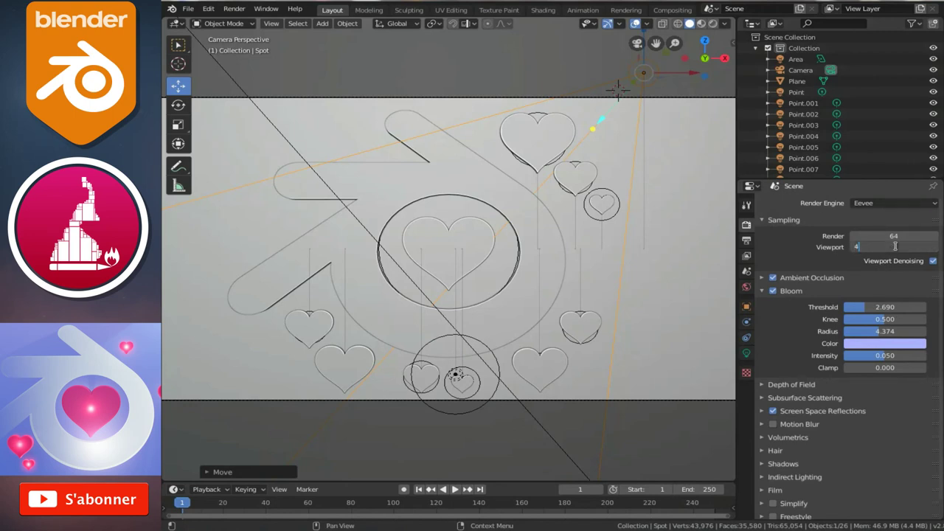
{"action": "key", "text": "Return"}
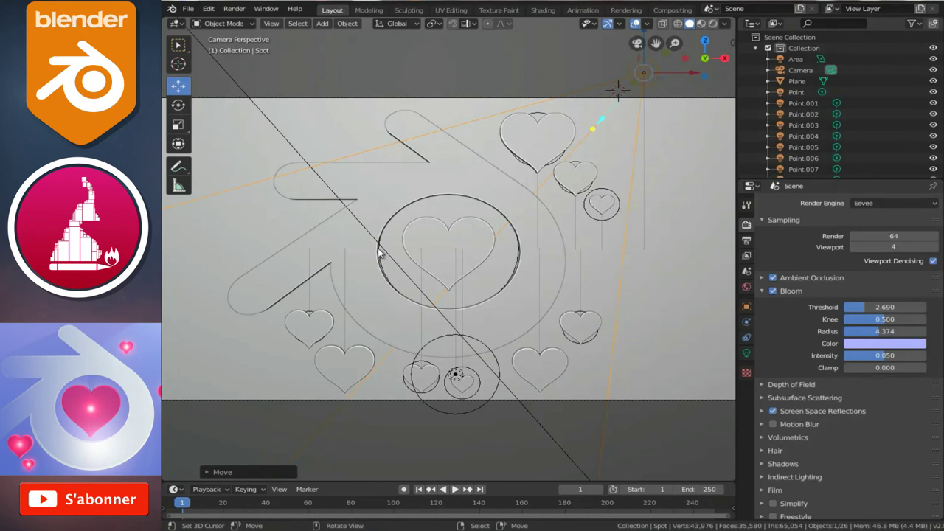
{"action": "left_click", "coordinate": [426, 186]}
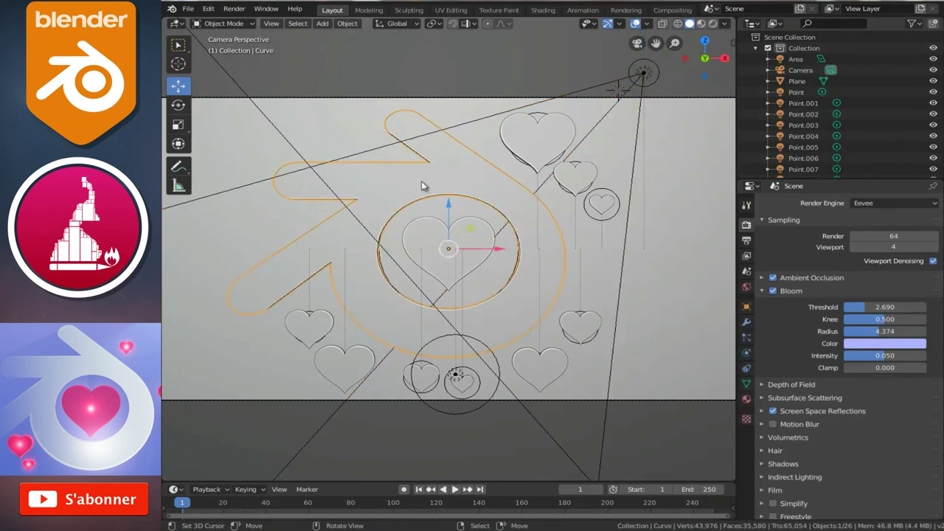
In Material.001's node tree, unplug the Gradient Texture from Bright/Contrast's Color input, then return to Layout.
{"action": "left_click", "coordinate": [543, 10]}
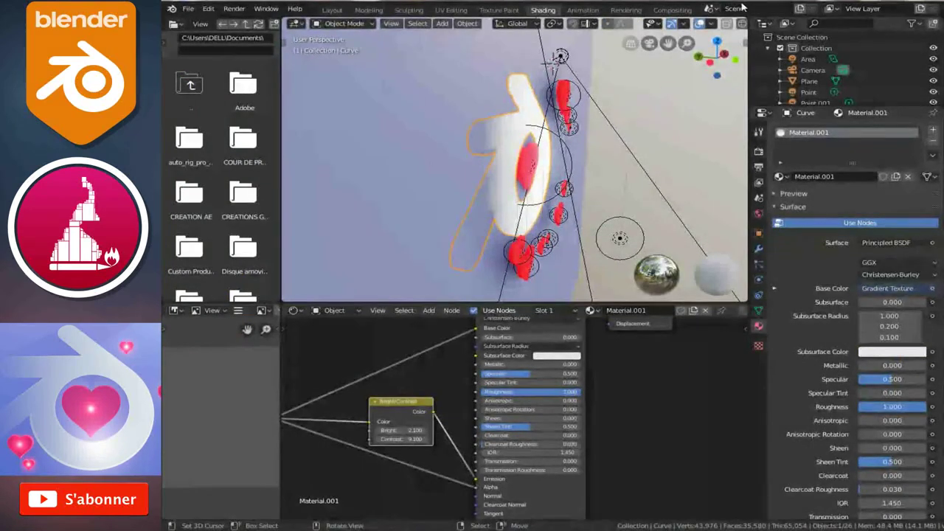
{"action": "mouse_move", "coordinate": [611, 195]}
{"action": "middle_mouse_down"}
{"action": "mouse_move", "coordinate": [525, 172]}
{"action": "mouse_move", "coordinate": [514, 253]}
{"action": "middle_mouse_up"}
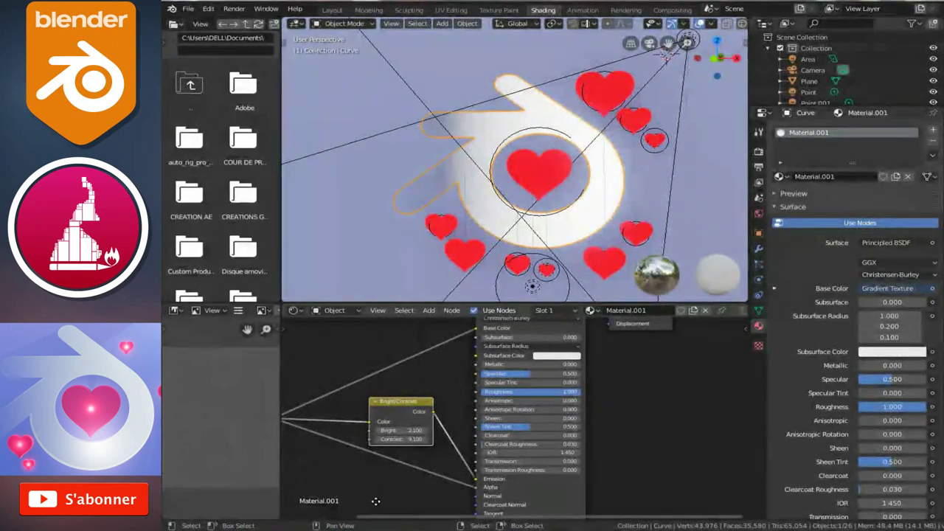
{"action": "middle_click_drag", "start_coordinate": [371, 432], "coordinate": [450, 431]}
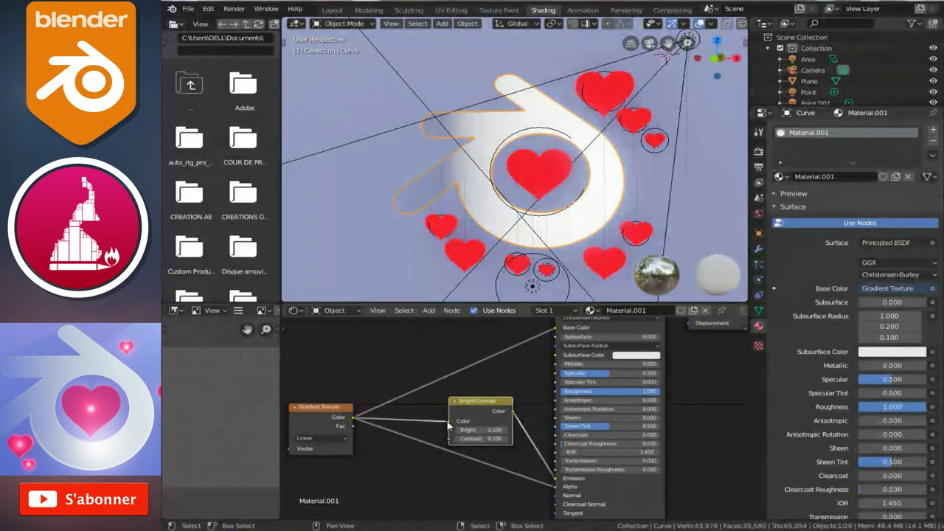
{"action": "left_click_drag", "start_coordinate": [448, 425], "coordinate": [556, 481]}
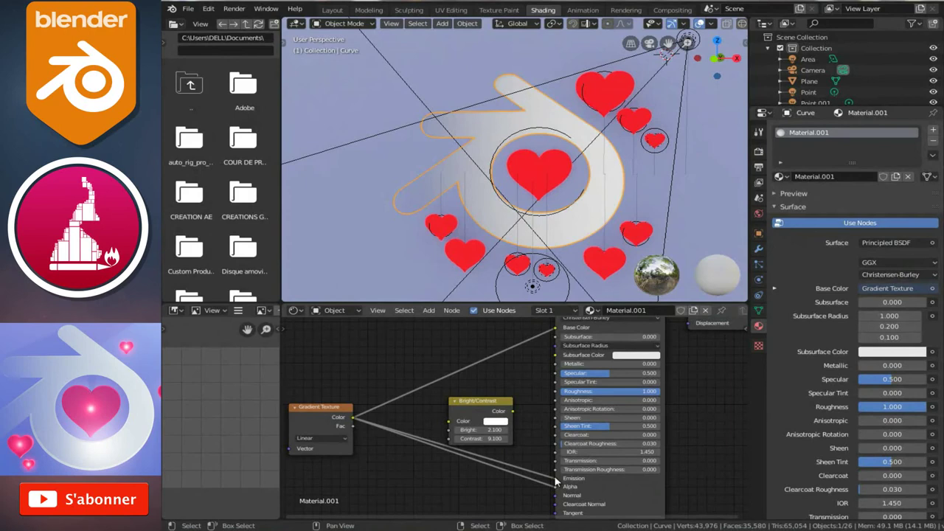
{"action": "left_click", "coordinate": [333, 10]}
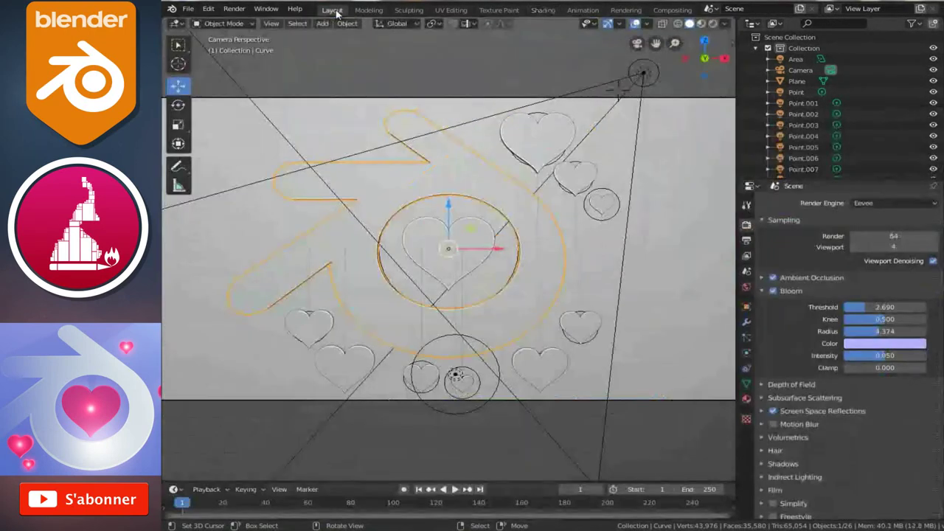
{"action": "left_click", "coordinate": [713, 24]}
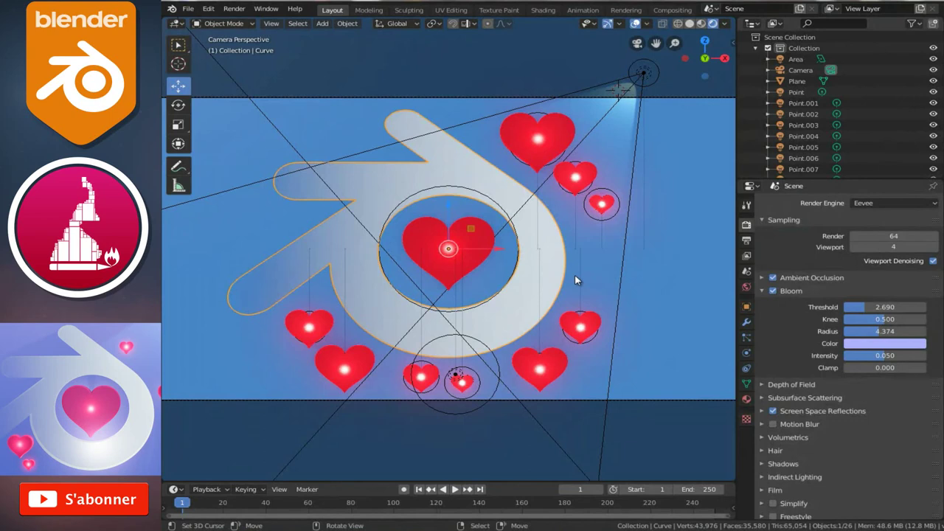
{"action": "left_click", "coordinate": [679, 325]}
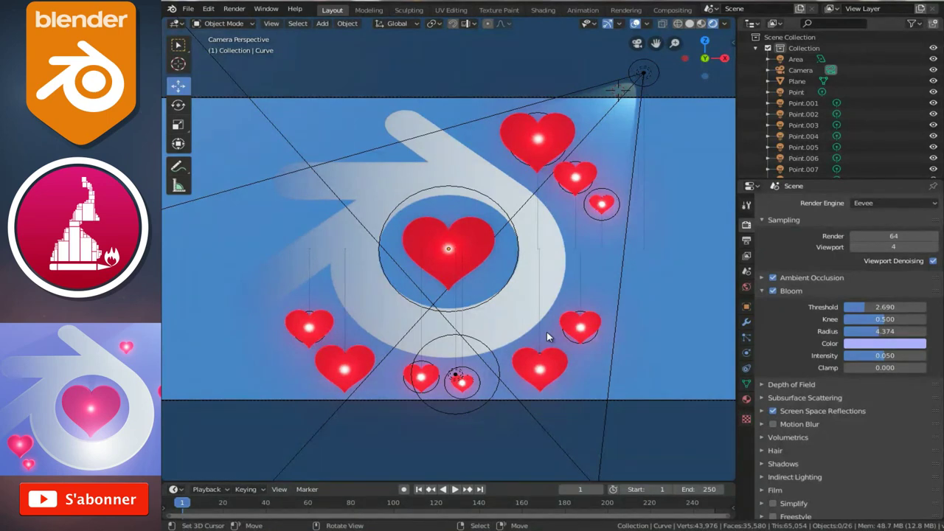
{"action": "left_click", "coordinate": [689, 24]}
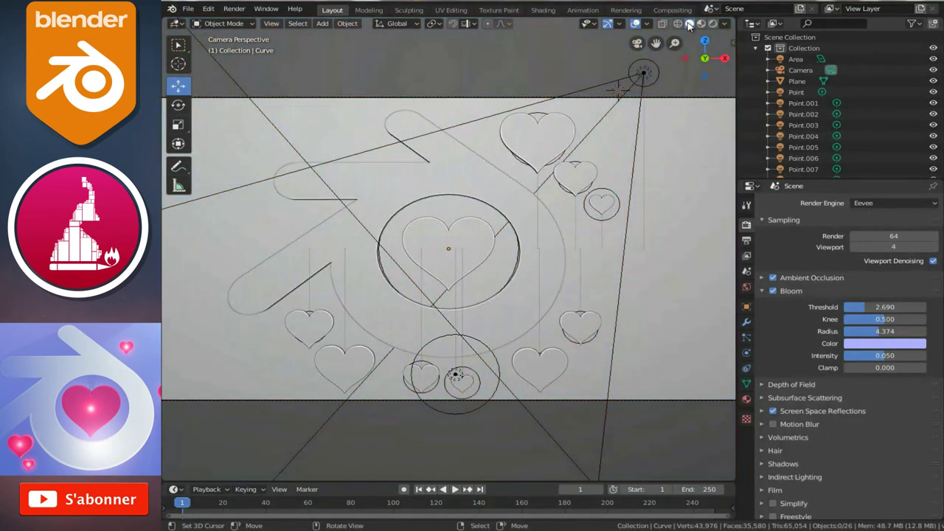
Review the spot light's settings, then turn on shadows for the area light.
{"action": "key", "text": "KP_0"}
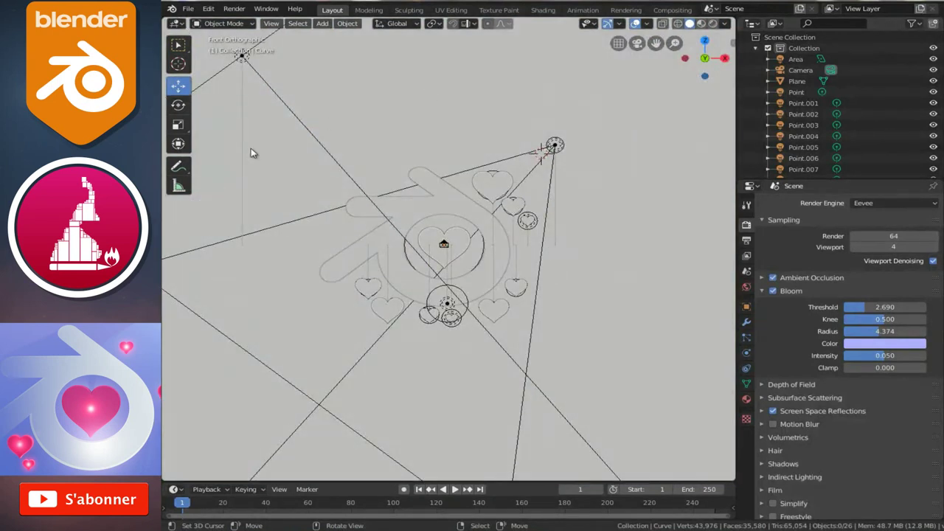
{"action": "key", "text": "KP_1"}
{"action": "left_click", "coordinate": [308, 120]}
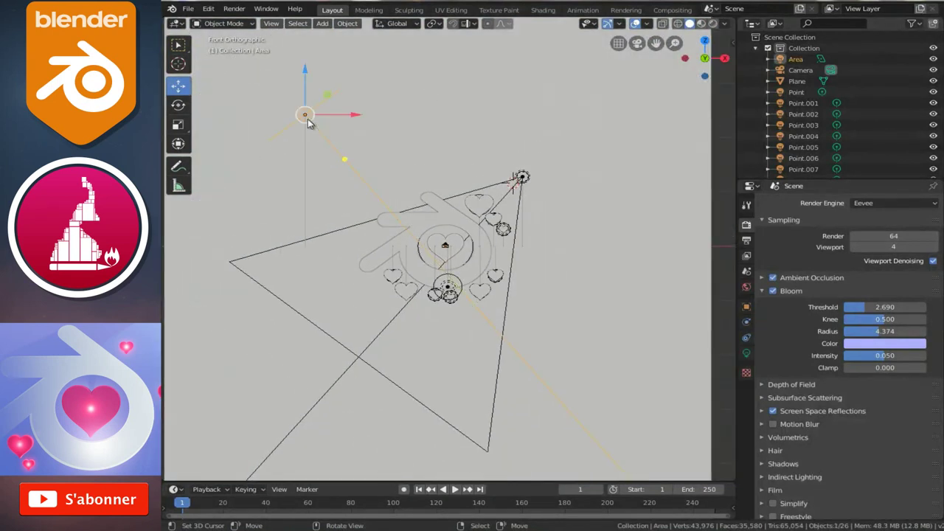
{"action": "left_click", "coordinate": [524, 179]}
{"action": "left_click", "coordinate": [746, 352]}
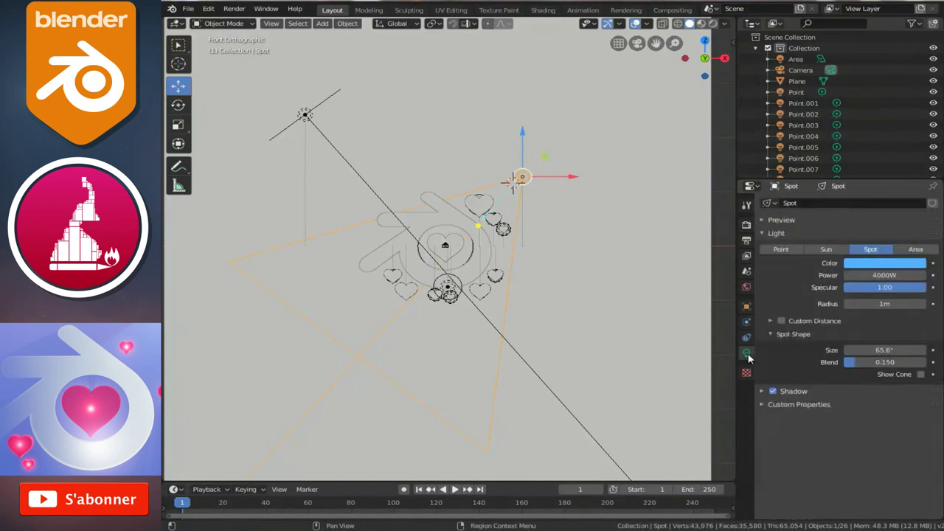
{"action": "mouse_move", "coordinate": [354, 251]}
{"action": "middle_mouse_down"}
{"action": "mouse_move", "coordinate": [415, 258]}
{"action": "mouse_move", "coordinate": [488, 237]}
{"action": "mouse_move", "coordinate": [347, 178]}
{"action": "middle_mouse_up"}
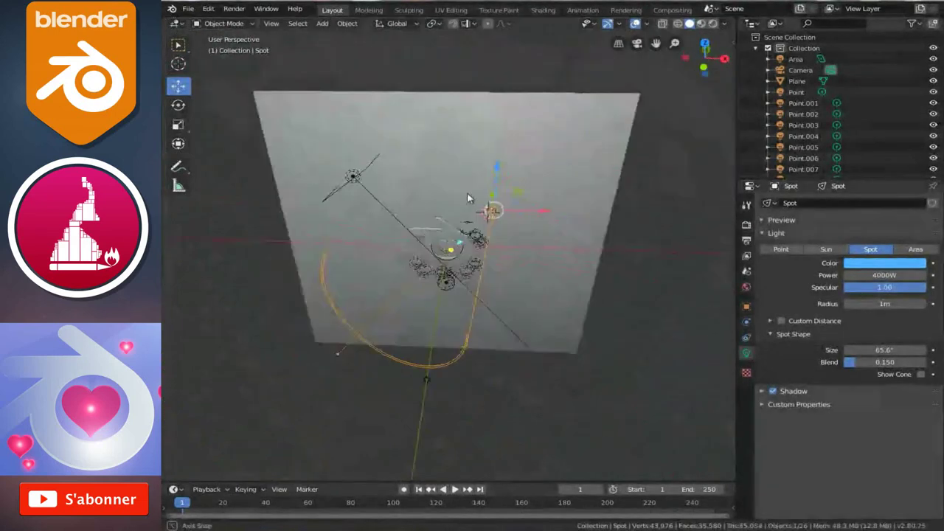
{"action": "left_click", "coordinate": [351, 177]}
{"action": "left_click", "coordinate": [772, 346]}
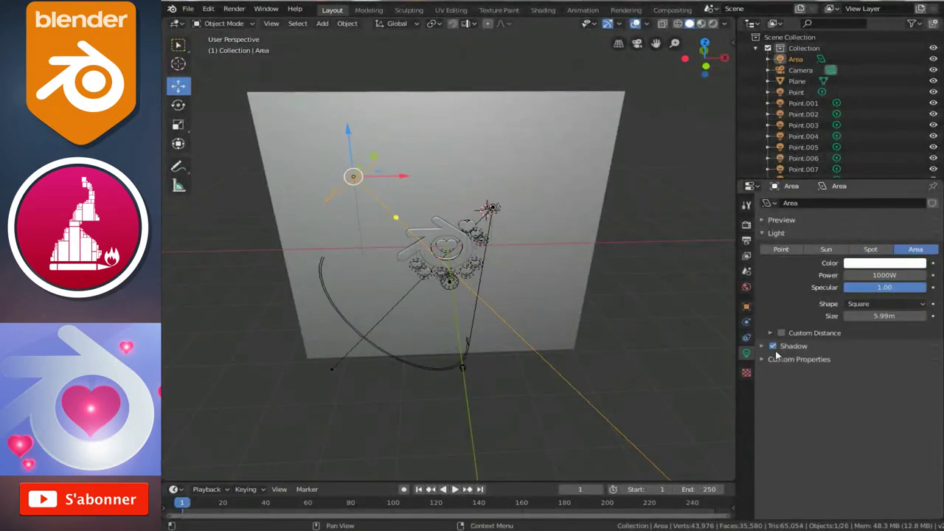
Move the area light to the upper left of the camera frame, viewing through the camera.
{"action": "key", "text": "KP_1"}
{"action": "scroll", "coordinate": [631, 344], "scroll_direction": "up", "scroll_amount": 3}
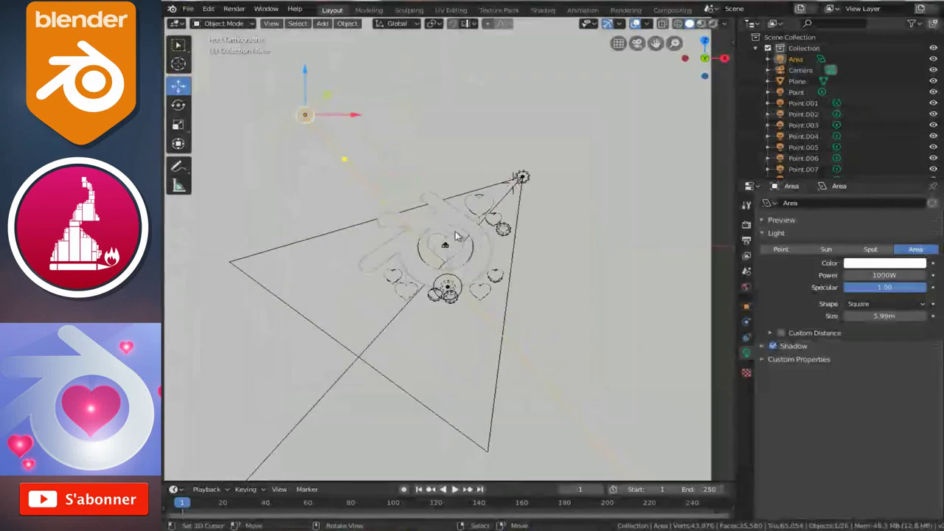
{"action": "key", "text": "g"}
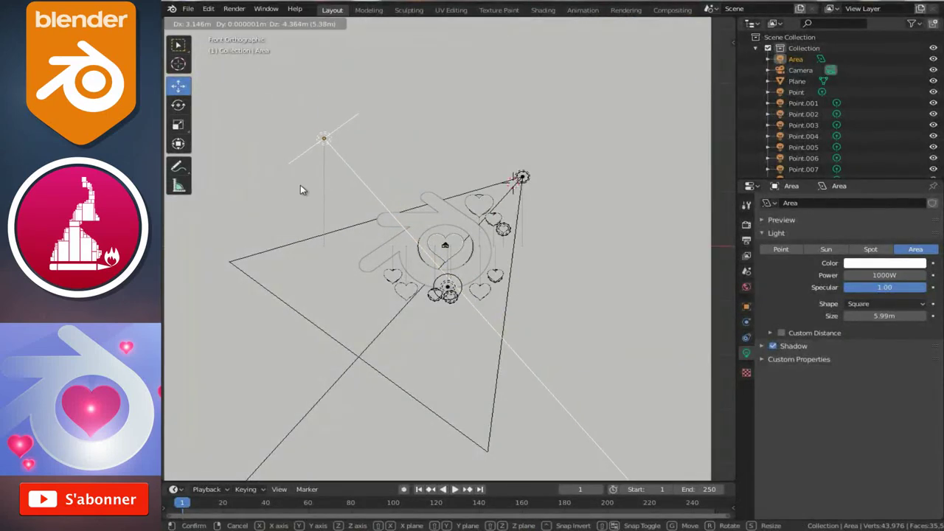
{"action": "left_click", "coordinate": [300, 184]}
{"action": "key", "text": "KP_0"}
{"action": "key", "text": "g"}
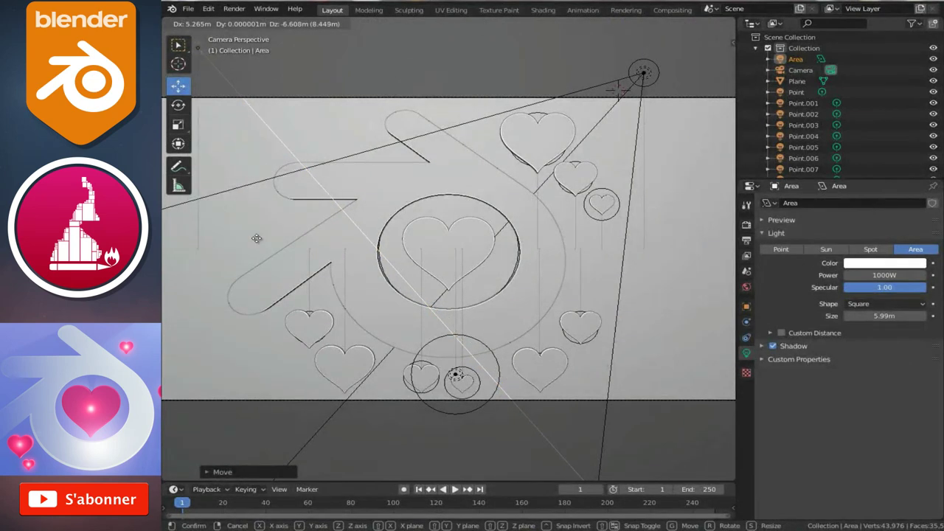
{"action": "left_click", "coordinate": [262, 249]}
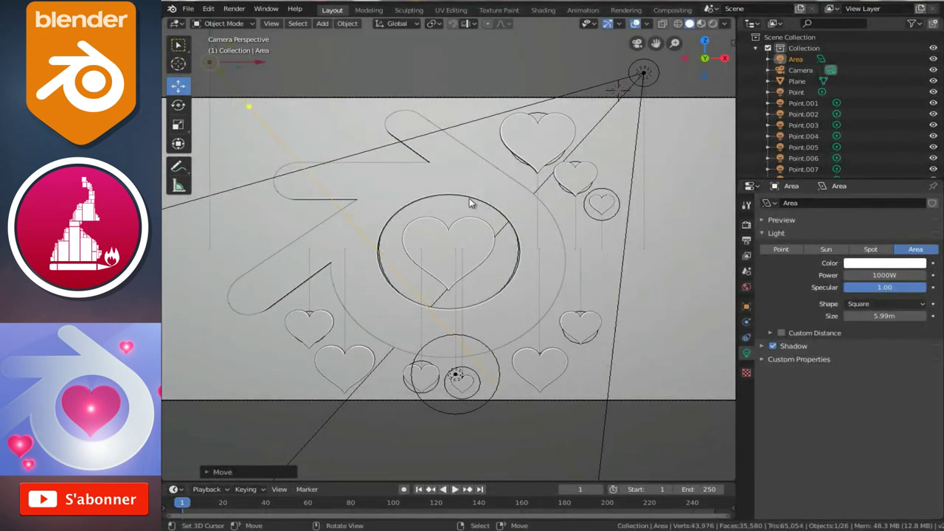
In rendered view, set the area light's power to 1500 W.
{"action": "left_click", "coordinate": [713, 24]}
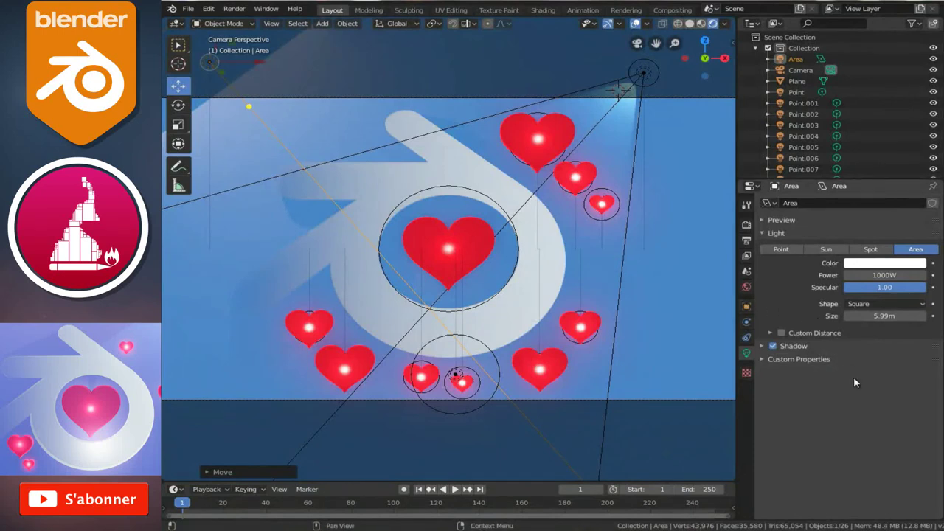
{"action": "left_click", "coordinate": [887, 274]}
{"action": "type", "text": "150"}
{"action": "key", "text": "Return"}
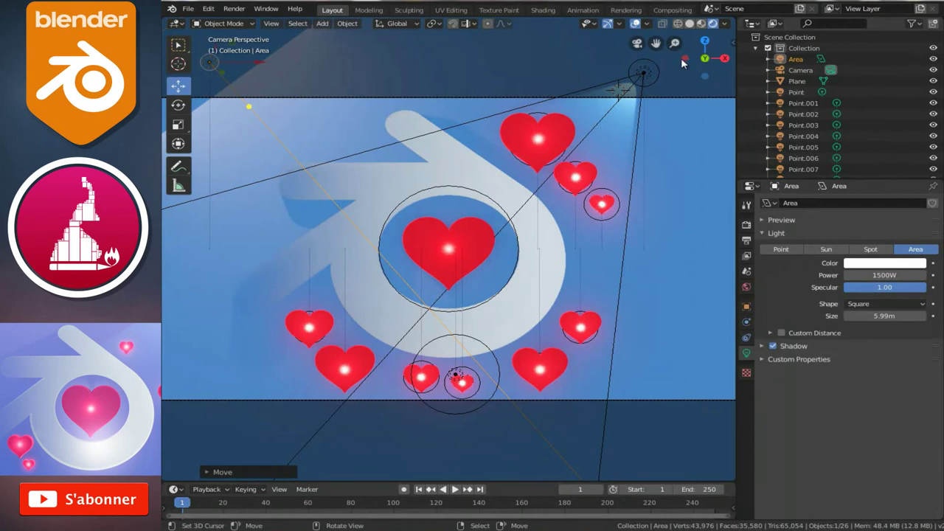
Select the spot light and set its cone size to 45°.
{"action": "left_click", "coordinate": [643, 73]}
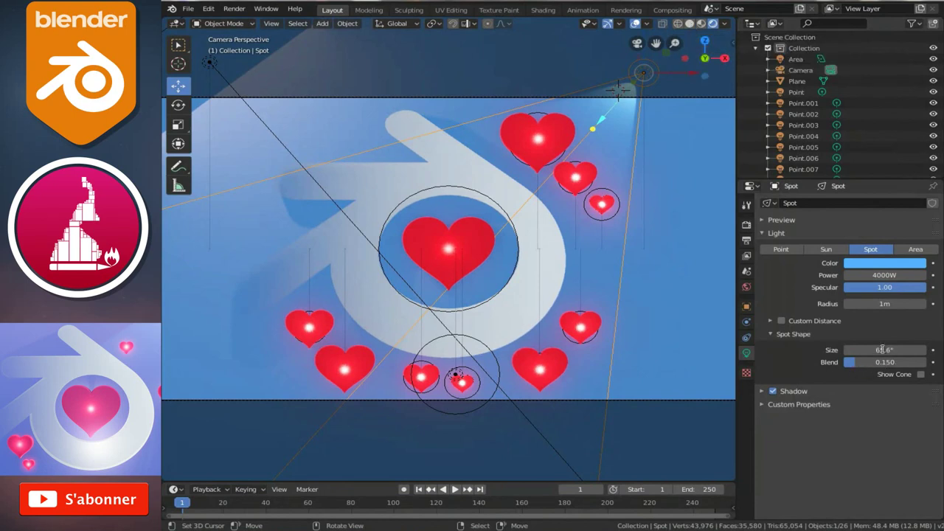
{"action": "left_click", "coordinate": [884, 349]}
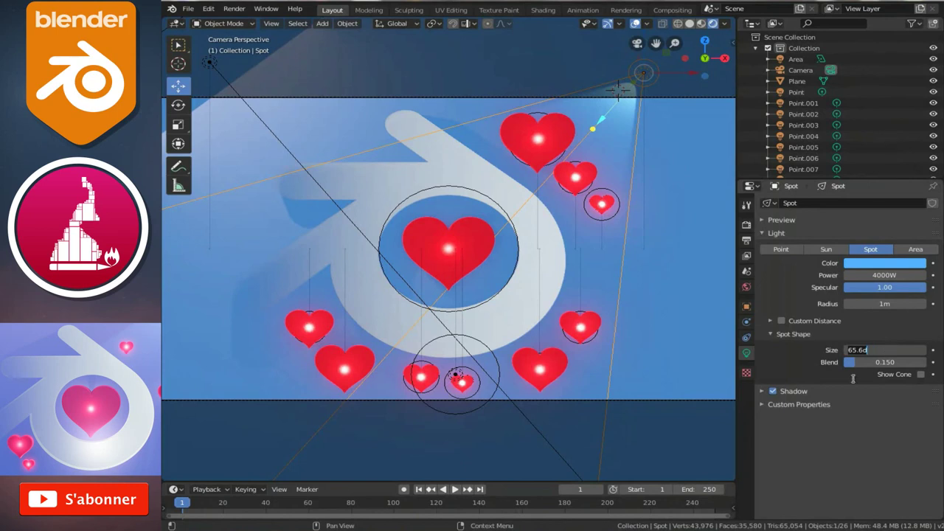
{"action": "type", "text": "45"}
{"action": "key", "text": "Return"}
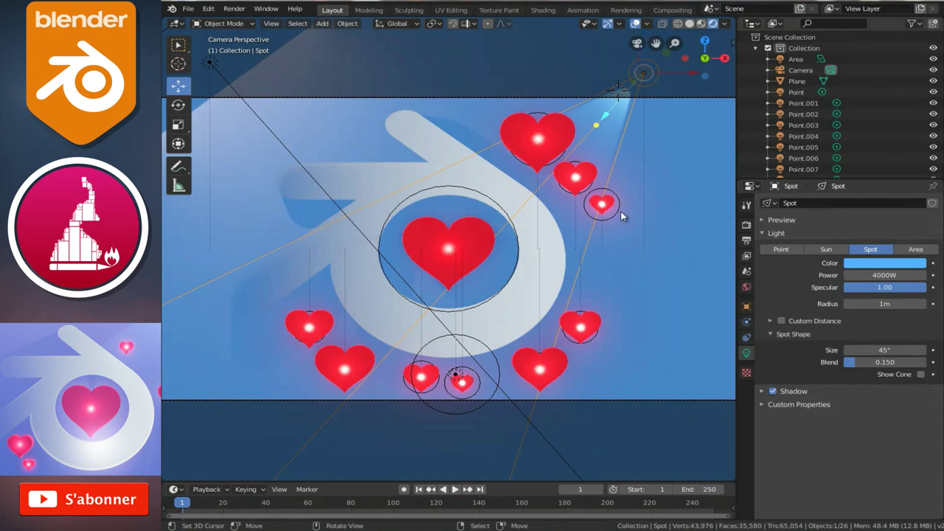
Slide the spot light left along X and rotate it to aim across the logo.
{"action": "left_click", "coordinate": [690, 23]}
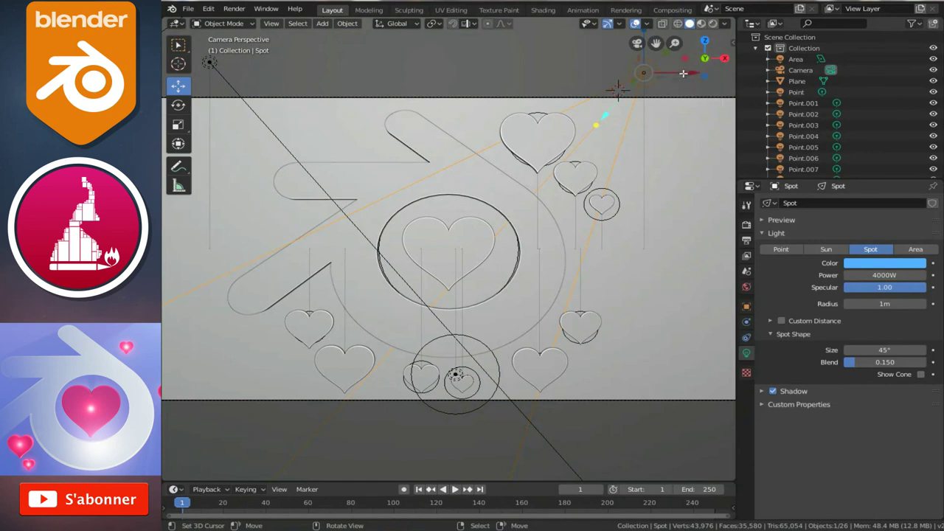
{"action": "key", "text": "g"}
{"action": "key", "text": "x"}
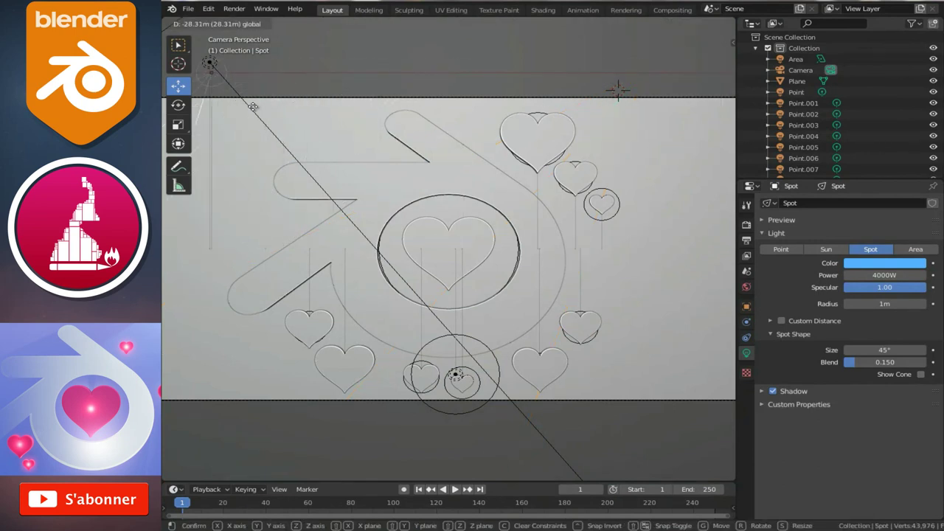
{"action": "left_click", "coordinate": [257, 111]}
{"action": "key", "text": "r"}
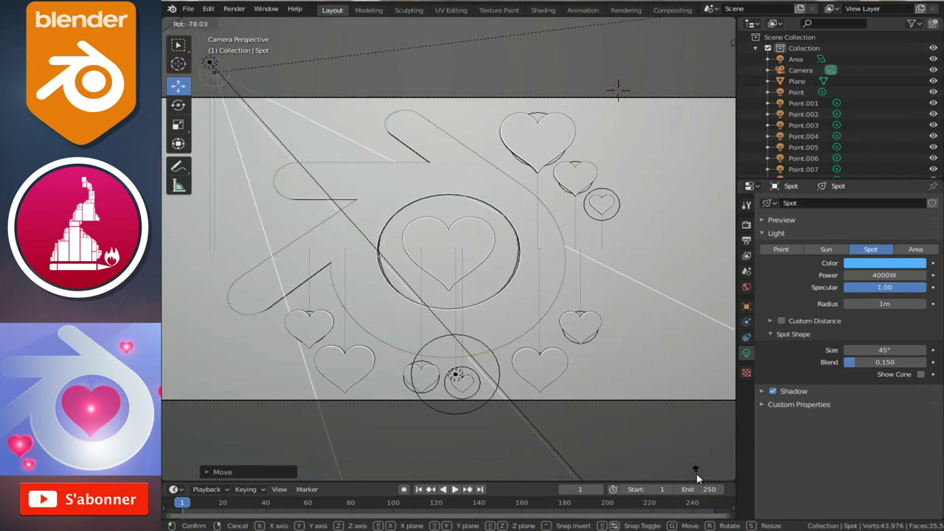
{"action": "left_click", "coordinate": [719, 473]}
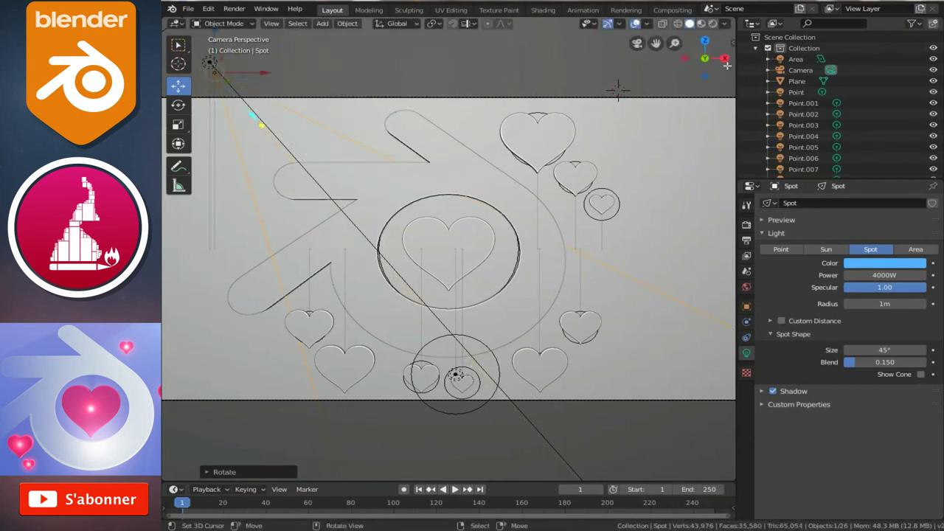
{"action": "left_click", "coordinate": [713, 24]}
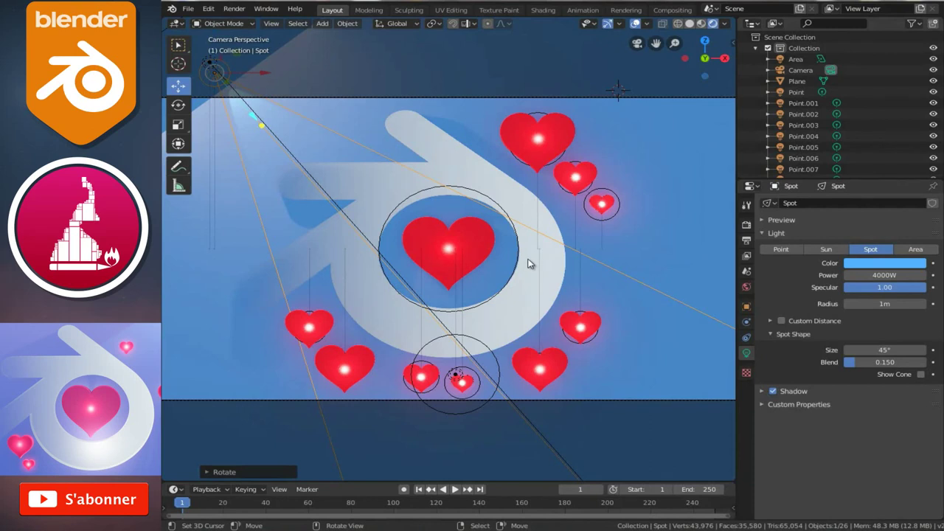
Fine-tune the spot light's position from several angles, then check the rendered camera view.
{"action": "key", "text": "g"}
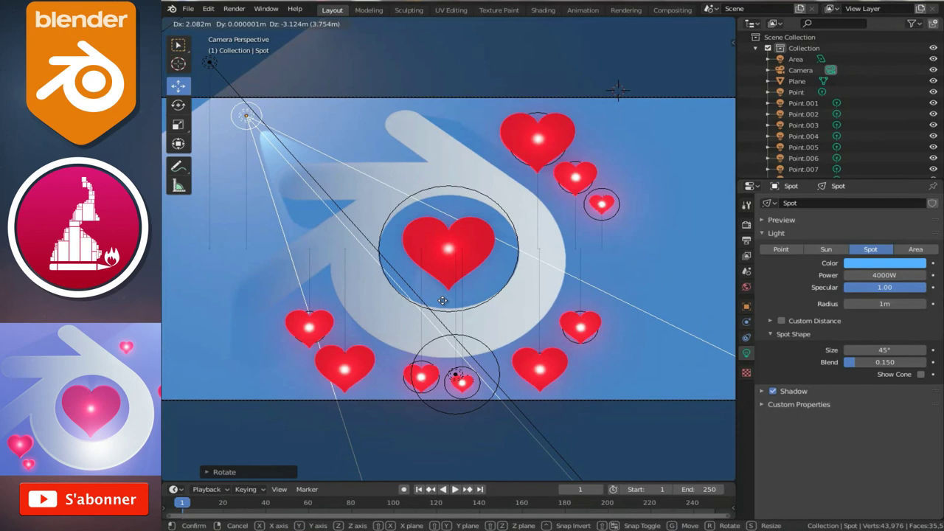
{"action": "left_click", "coordinate": [442, 300]}
{"action": "mouse_move", "coordinate": [469, 200]}
{"action": "middle_mouse_down"}
{"action": "mouse_move", "coordinate": [469, 256]}
{"action": "mouse_move", "coordinate": [451, 218]}
{"action": "mouse_move", "coordinate": [374, 261]}
{"action": "middle_mouse_up"}
{"action": "key", "text": "g"}
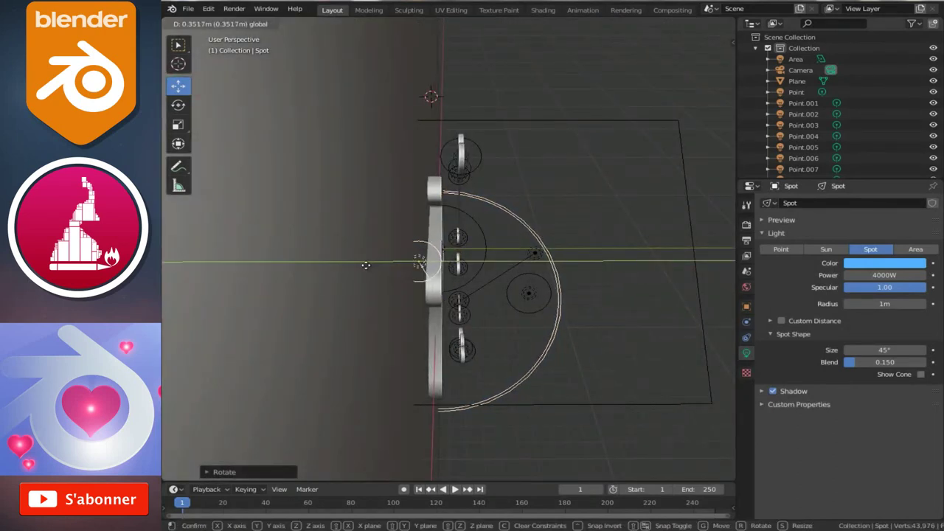
{"action": "left_click", "coordinate": [368, 265]}
{"action": "mouse_move", "coordinate": [368, 265]}
{"action": "middle_mouse_down"}
{"action": "mouse_move", "coordinate": [435, 262]}
{"action": "mouse_move", "coordinate": [375, 289]}
{"action": "mouse_move", "coordinate": [259, 243]}
{"action": "mouse_move", "coordinate": [382, 198]}
{"action": "mouse_move", "coordinate": [354, 196]}
{"action": "middle_mouse_up"}
{"action": "key", "text": "g"}
{"action": "left_click", "coordinate": [367, 286]}
{"action": "left_click_drag", "start_coordinate": [514, 109], "coordinate": [514, 108]}
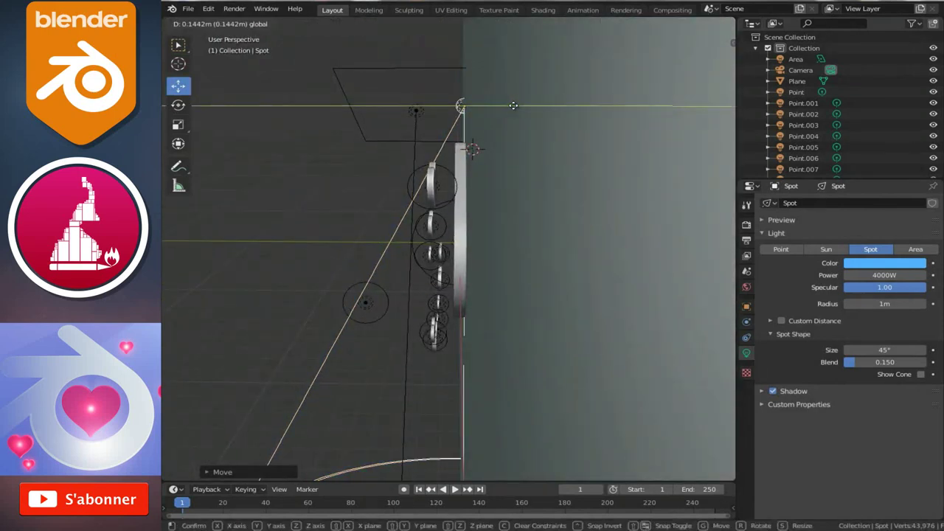
{"action": "middle_click_drag", "start_coordinate": [514, 108], "coordinate": [547, 189]}
{"action": "key", "text": "KP_0"}
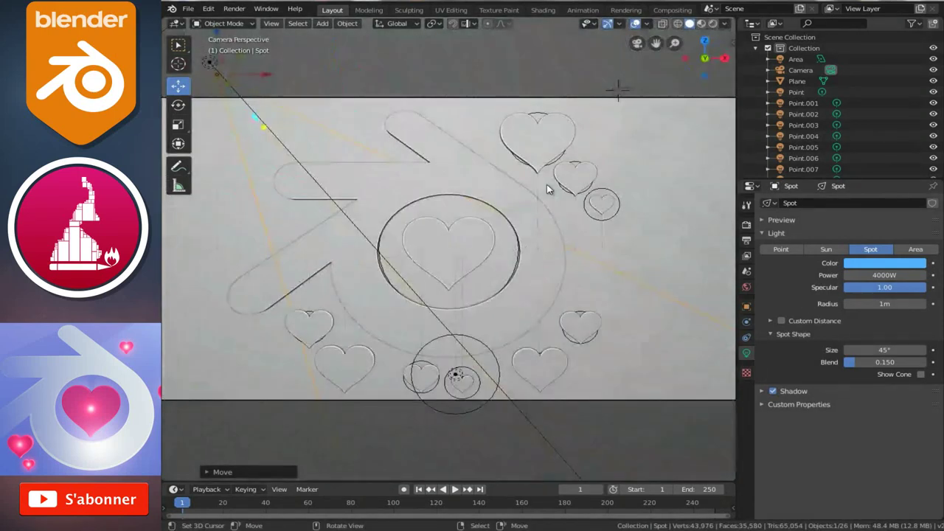
{"action": "left_click", "coordinate": [713, 23]}
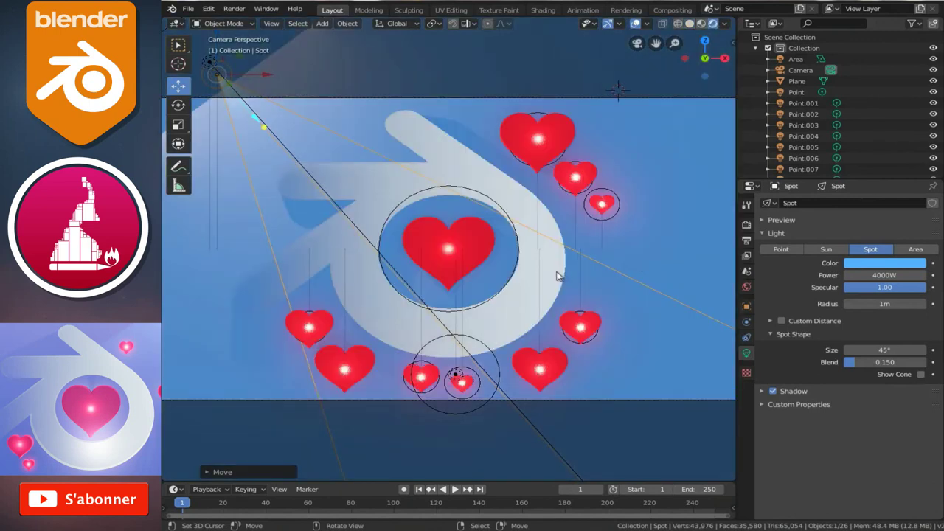